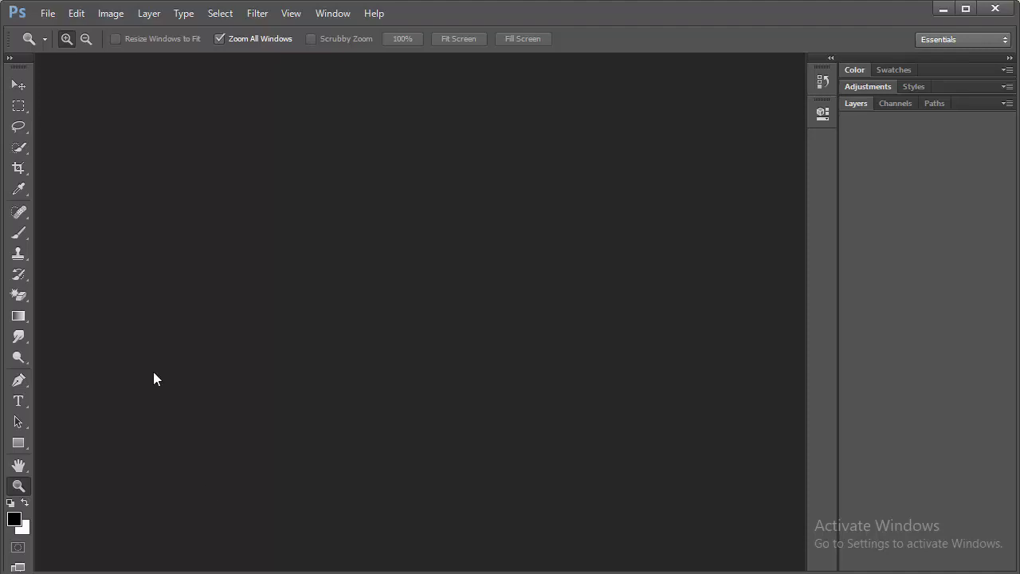
Step: Create a new white 1500 × 2000 px document at 400 pixels per inch
click(48, 14)
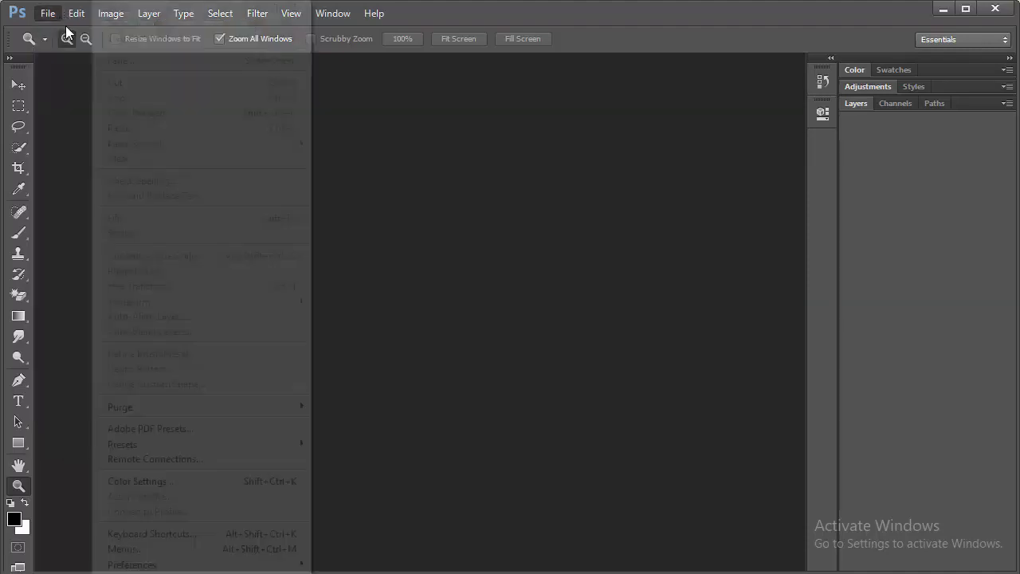
click(61, 32)
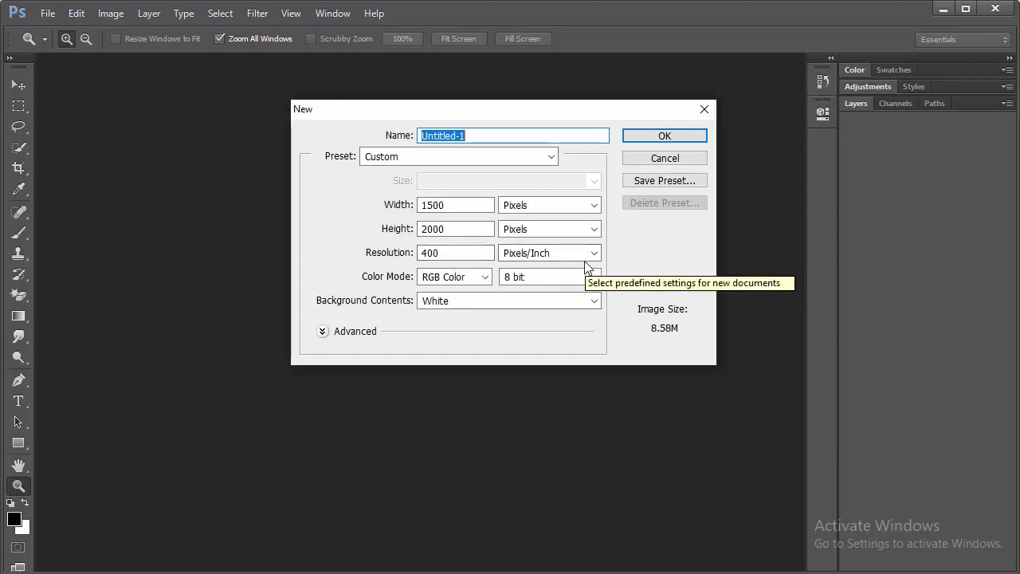
click(666, 135)
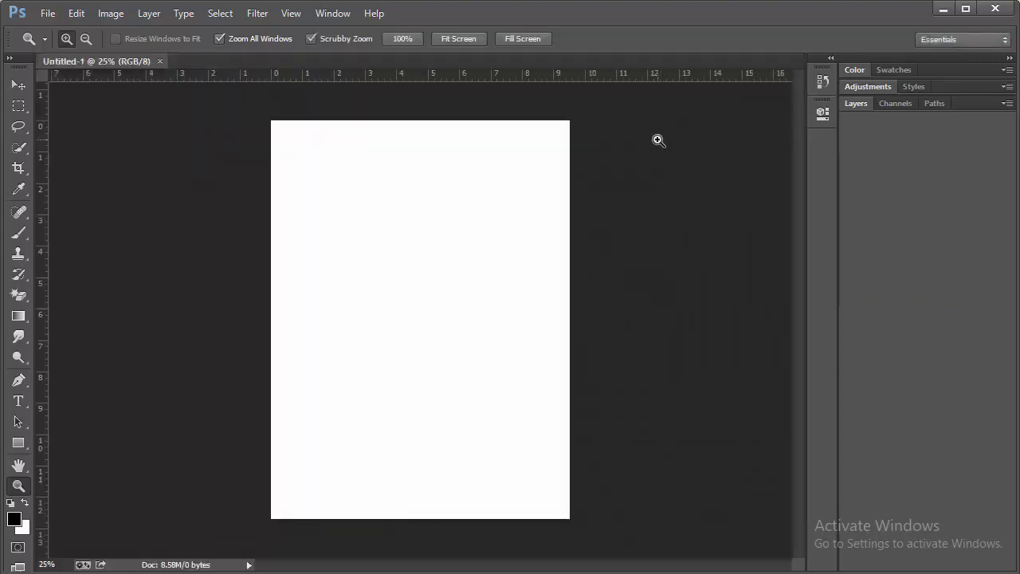
Step: Place the tanhaji battle image into Untitled-1 as the background, discarding the stray DSC02663 photo
key(alt+Tab)
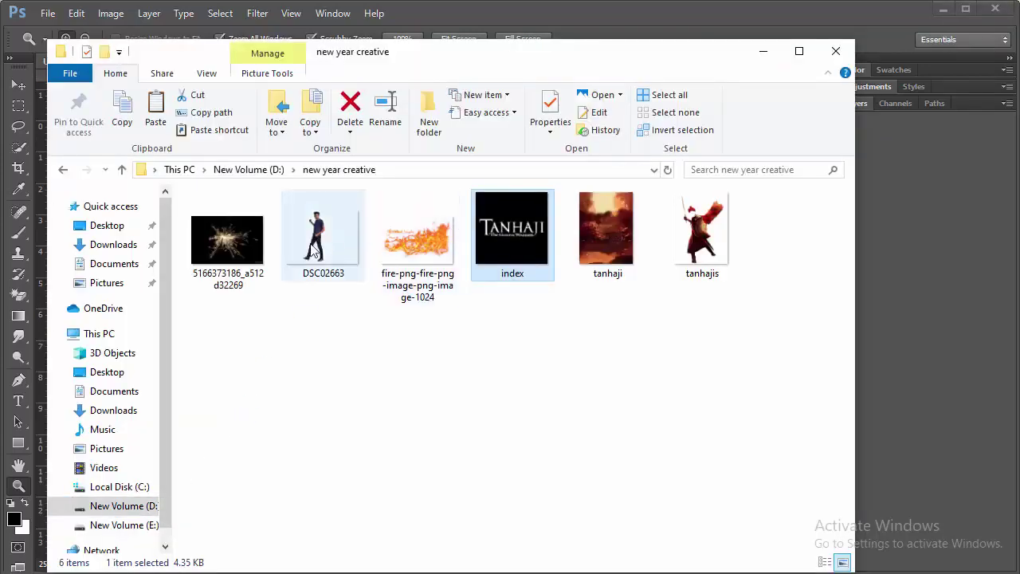
drag(315, 247, 756, 20)
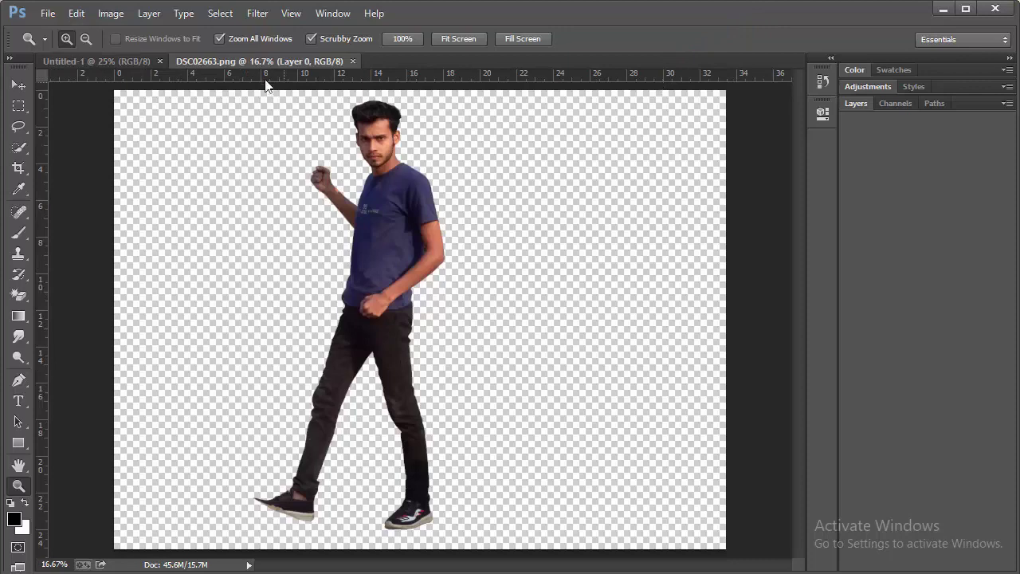
click(354, 62)
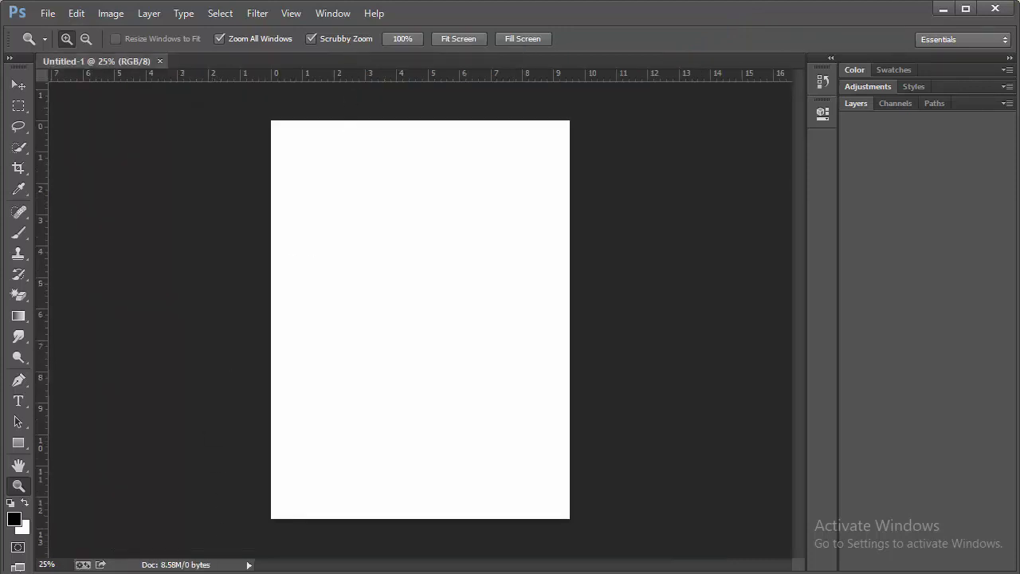
key(alt+Tab)
mouse_move(604, 228)
mouse_down()
mouse_move(604, 298)
mouse_move(44, 399)
mouse_move(42, 390)
mouse_up()
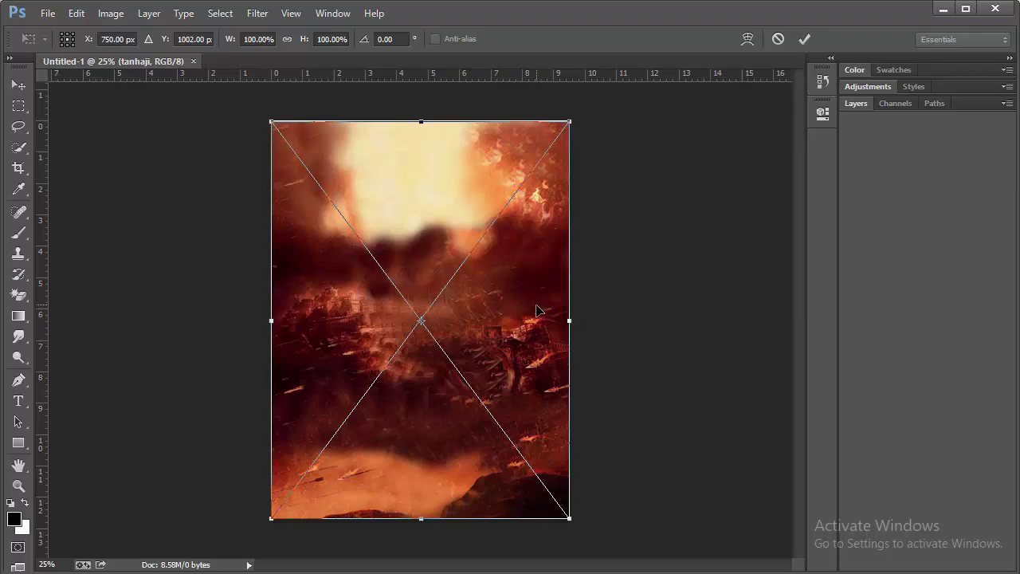
click(804, 38)
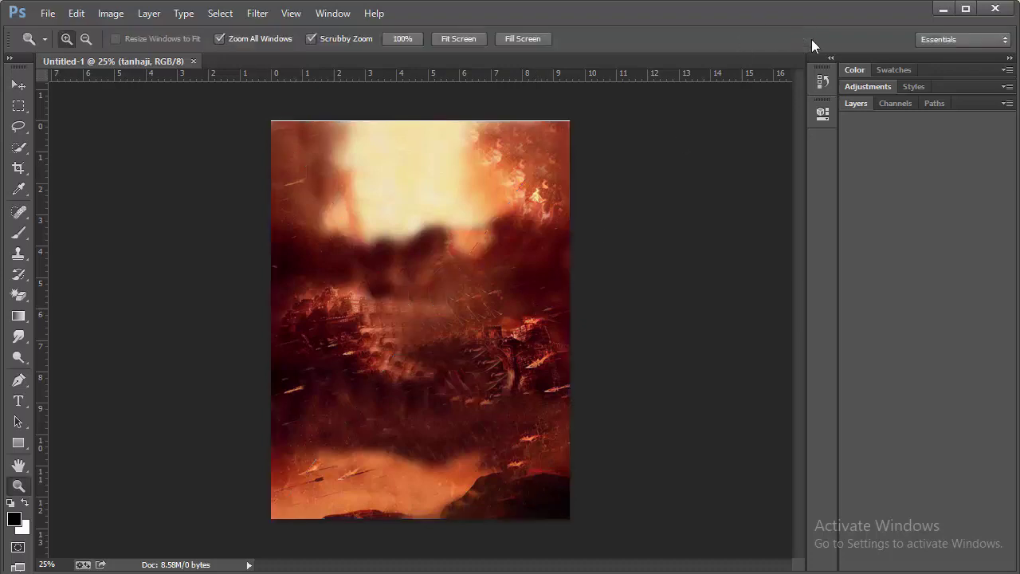
Step: Browse the History, Properties, Swatches, Color, Channels, Styles and Adjustments panels
click(824, 81)
click(820, 114)
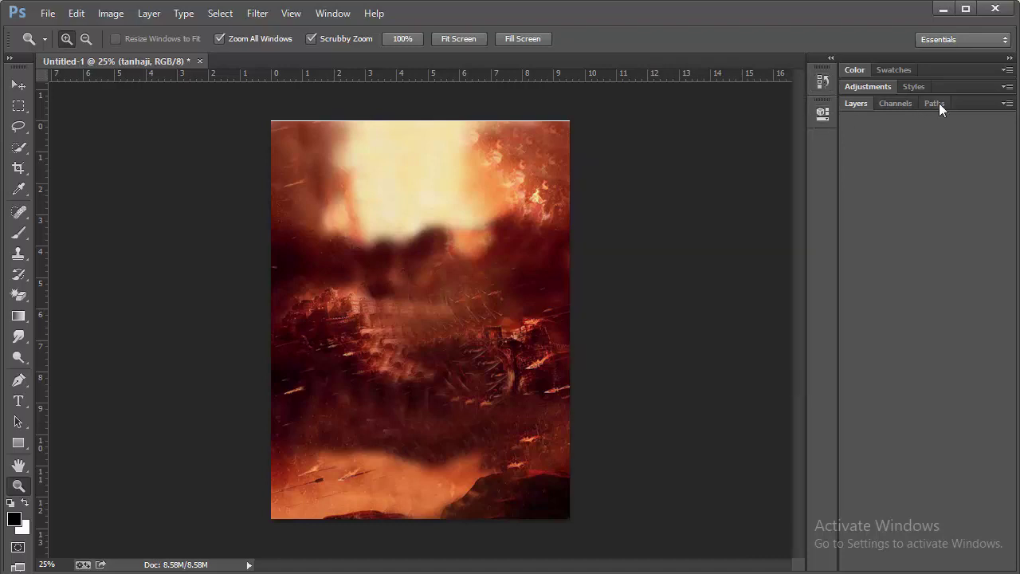
click(1006, 104)
click(1007, 105)
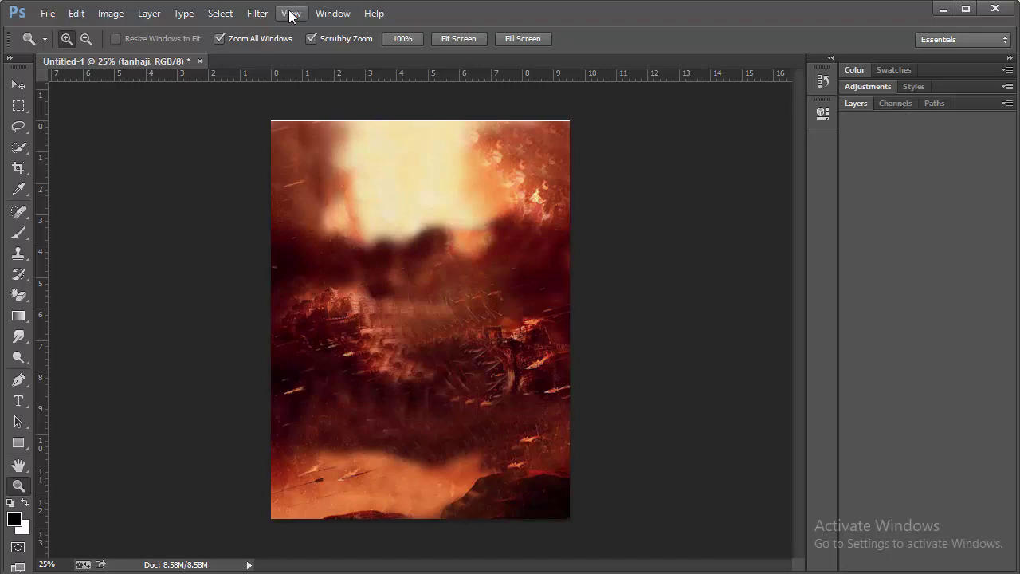
click(899, 69)
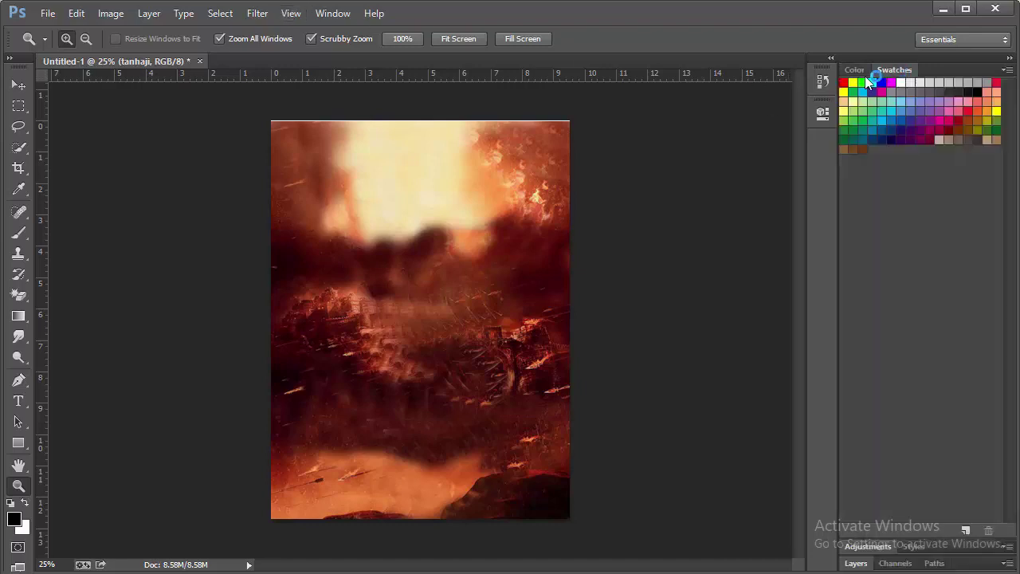
click(860, 71)
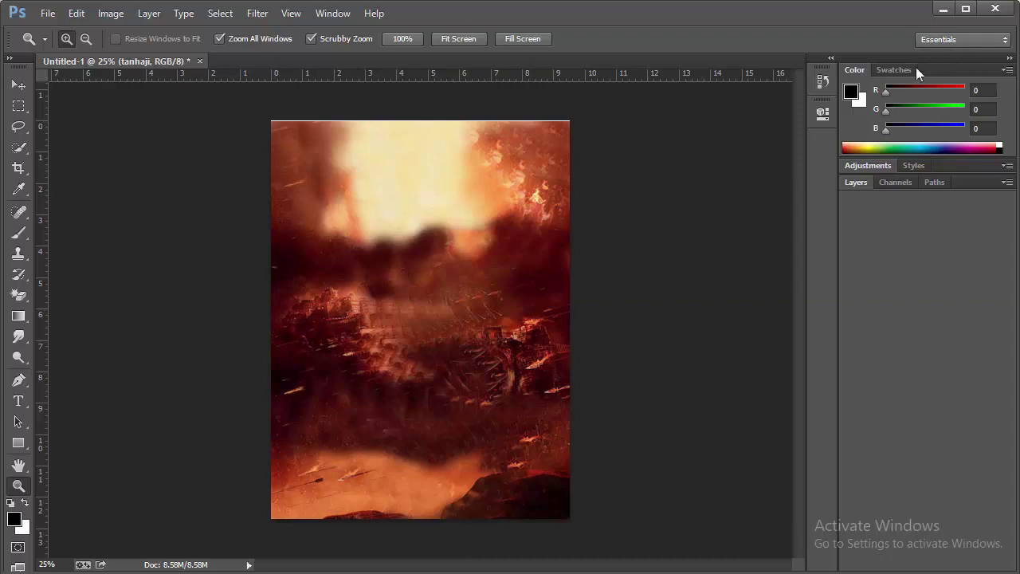
click(825, 111)
click(891, 188)
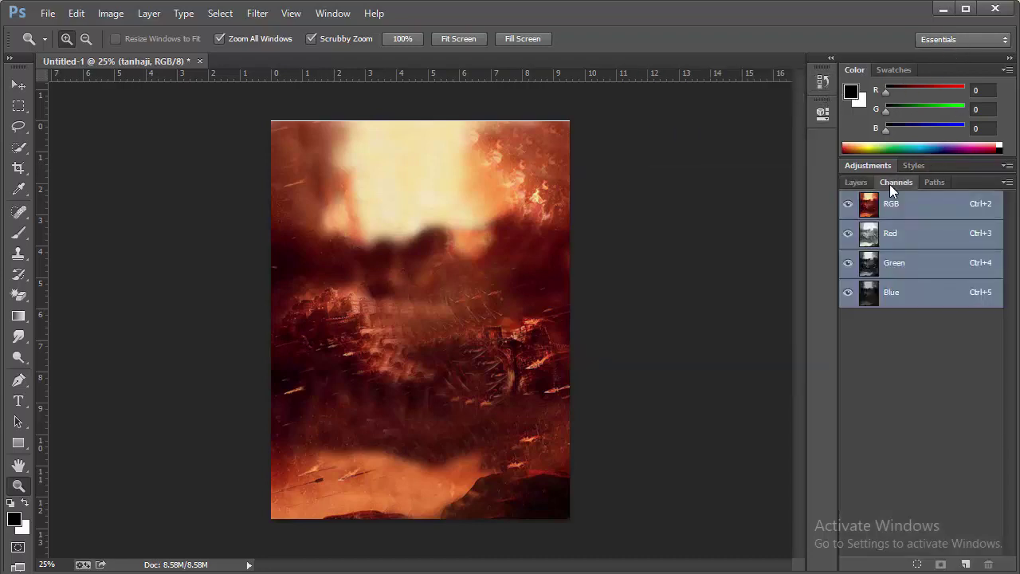
click(857, 183)
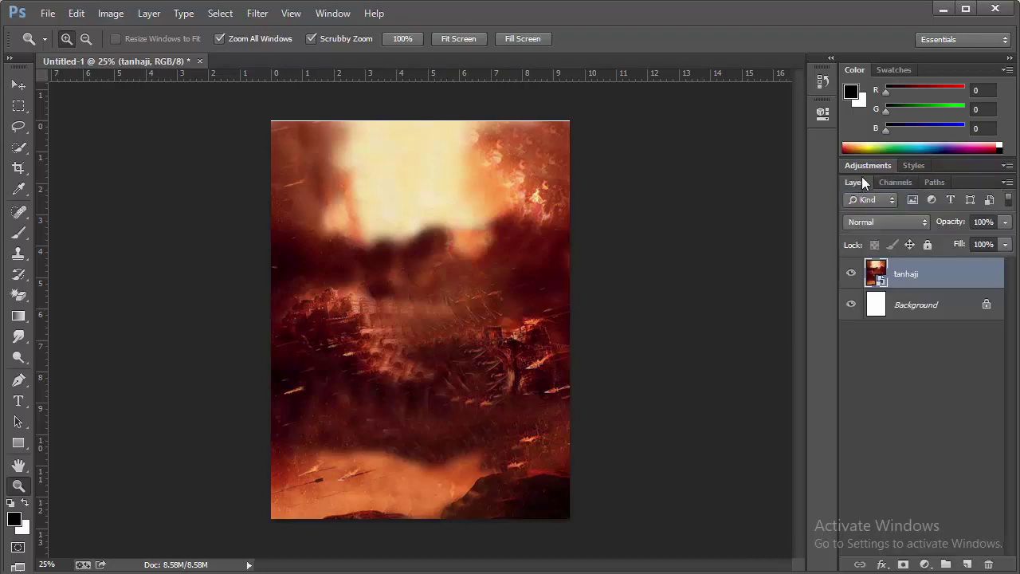
click(914, 164)
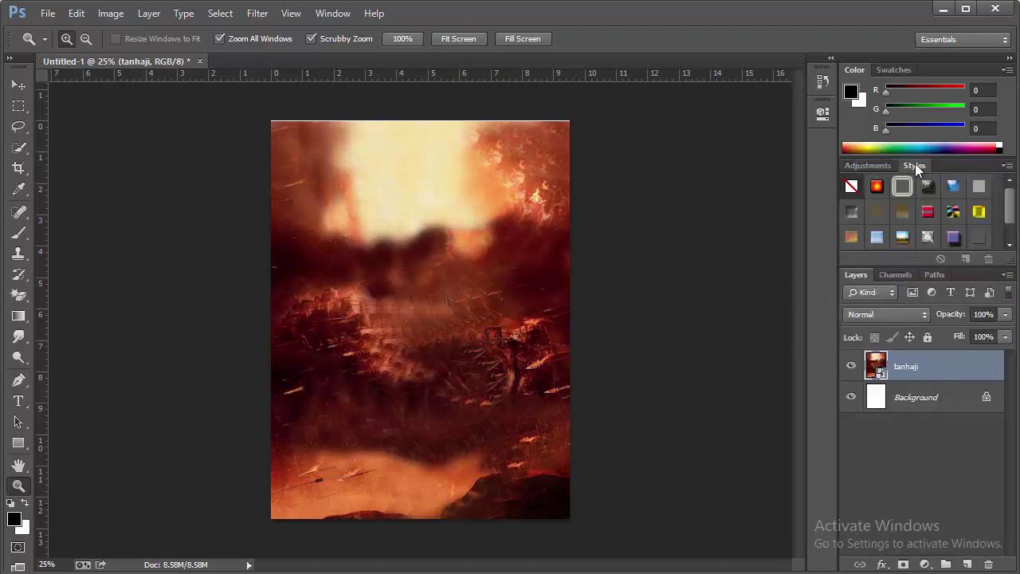
click(874, 165)
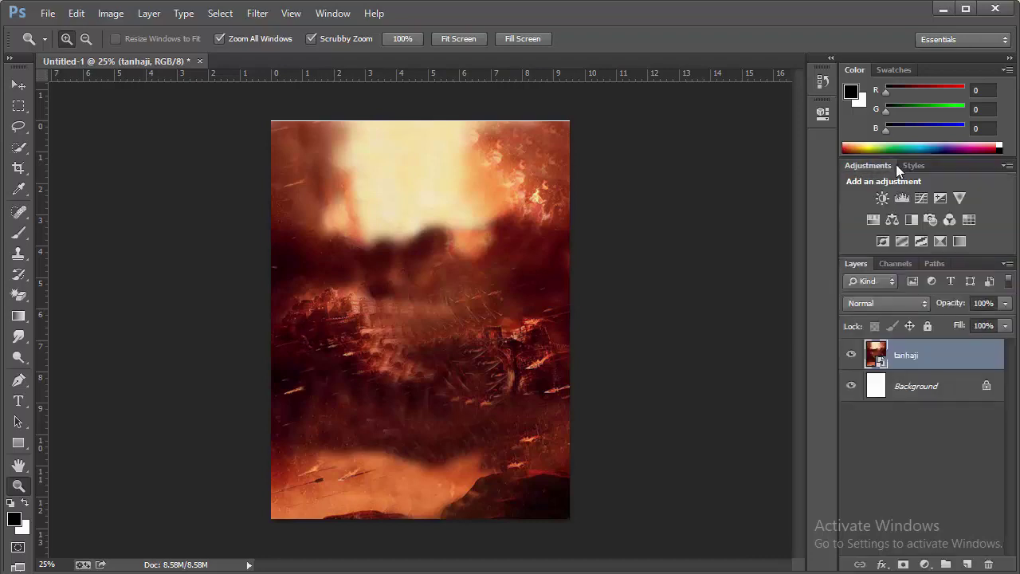
Step: Rasterize the tanhaji layer into an ordinary pixel layer
click(910, 389)
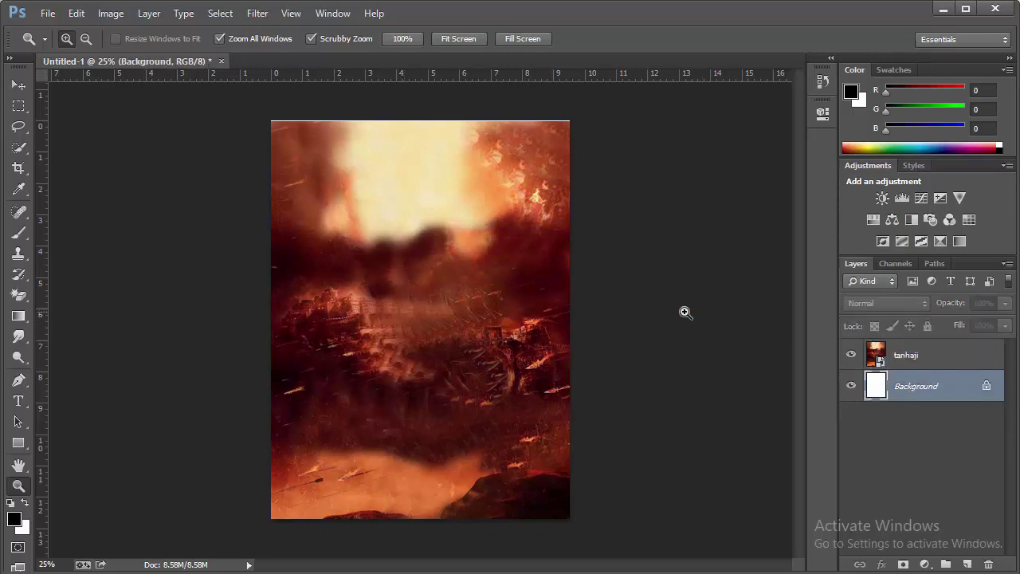
click(922, 356)
right_click(899, 342)
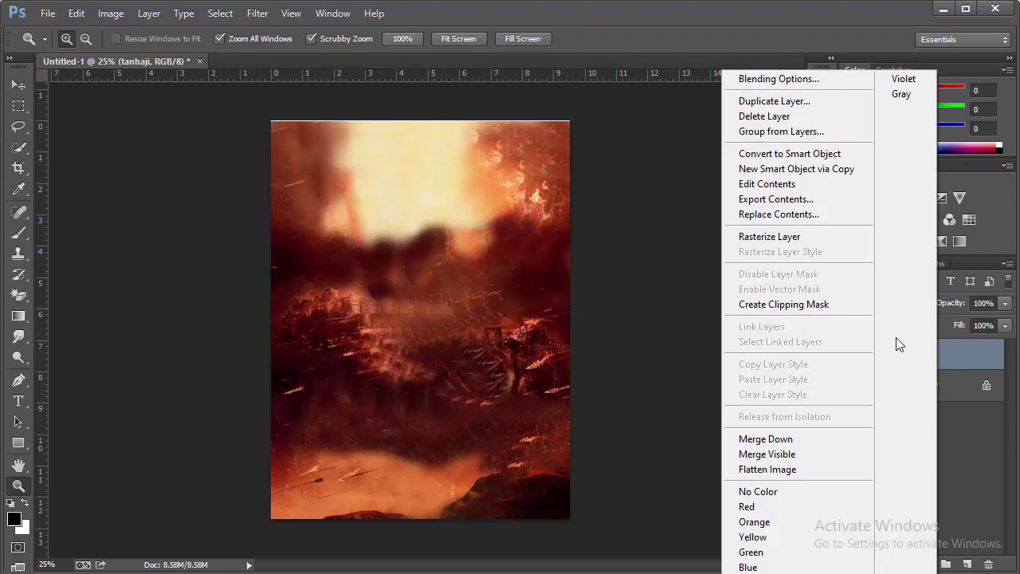
click(776, 239)
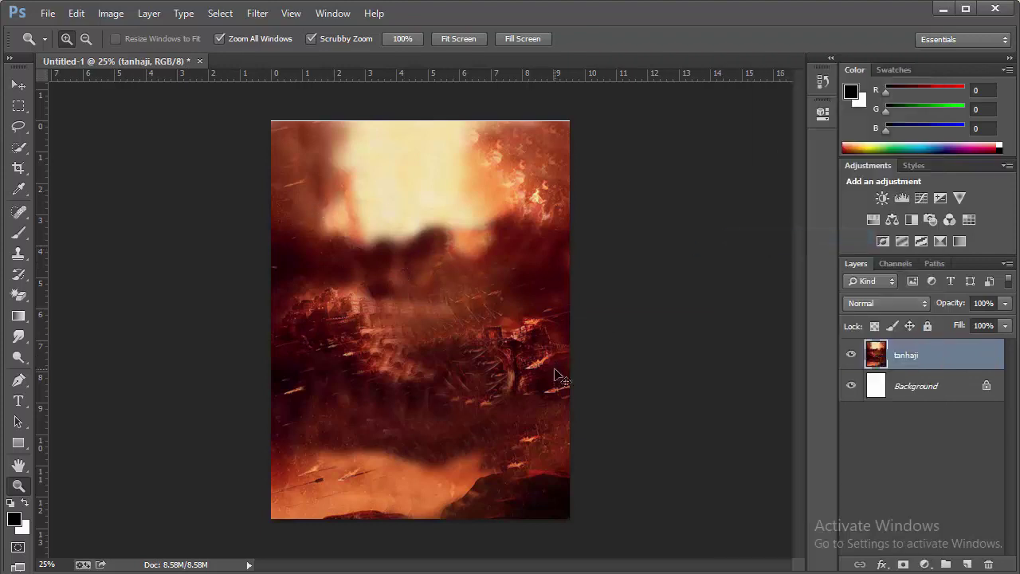
key(ctrl+t)
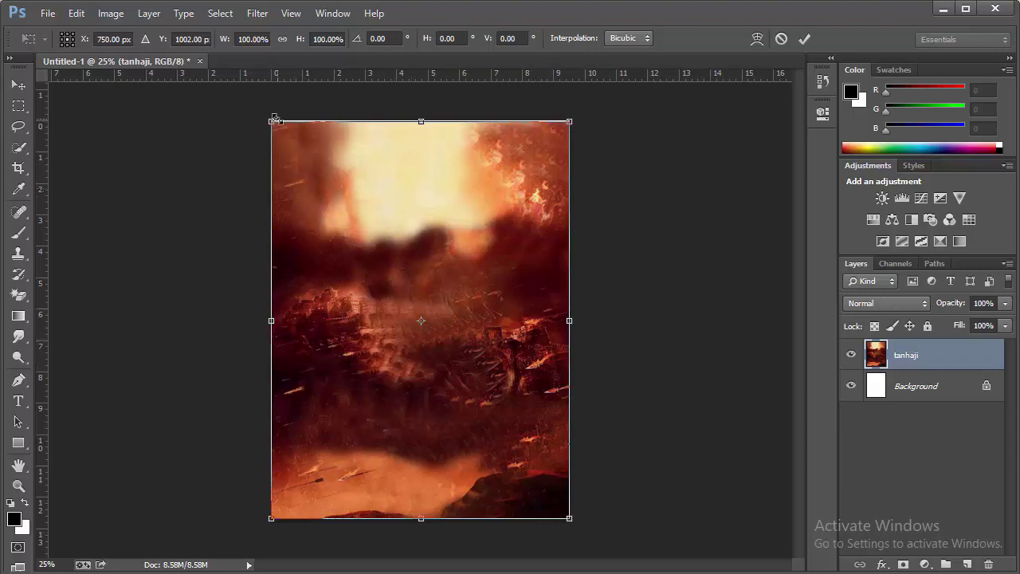
Step: Enlarge the tanhaji background to about 102% so it covers every canvas edge
drag(273, 120, 269, 114)
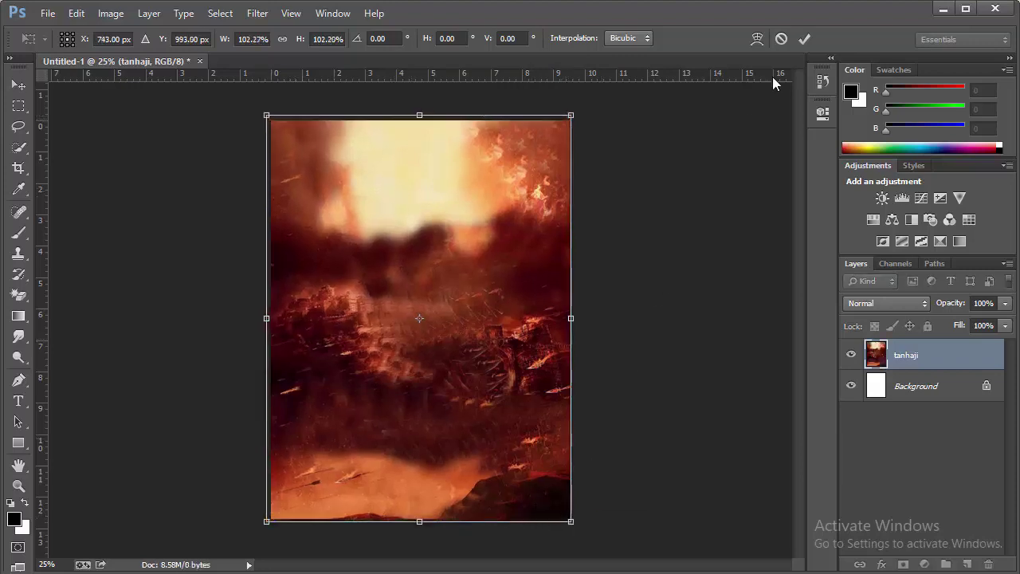
click(797, 44)
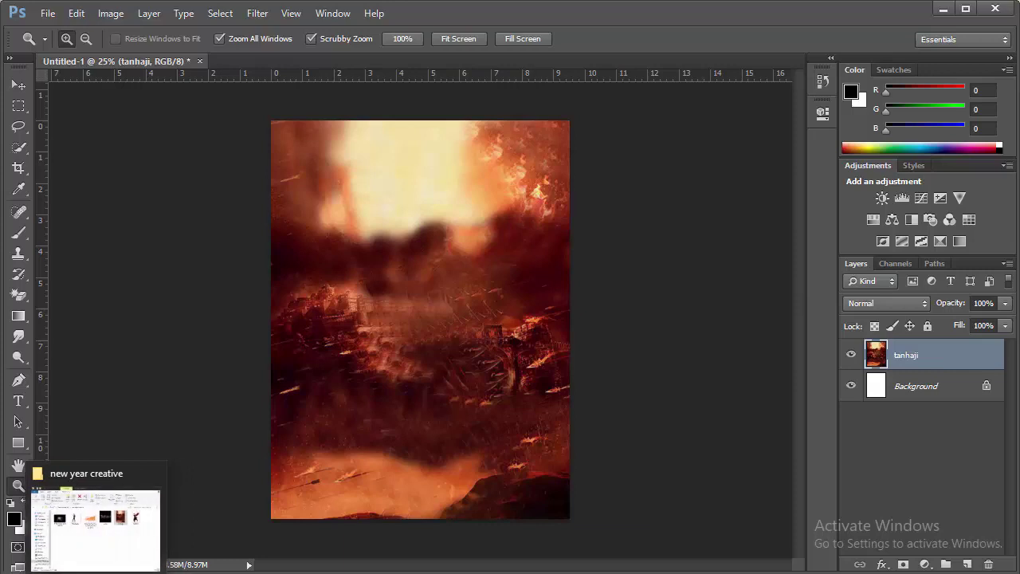
Step: Open the tanhajis warrior cutout as a separate document next to the poster
click(107, 533)
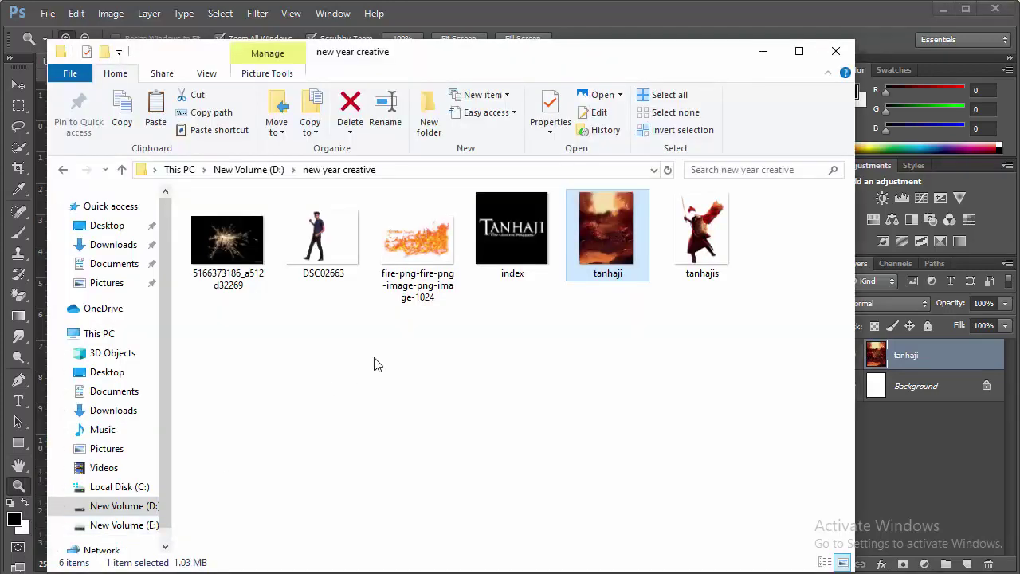
click(701, 235)
key(Return)
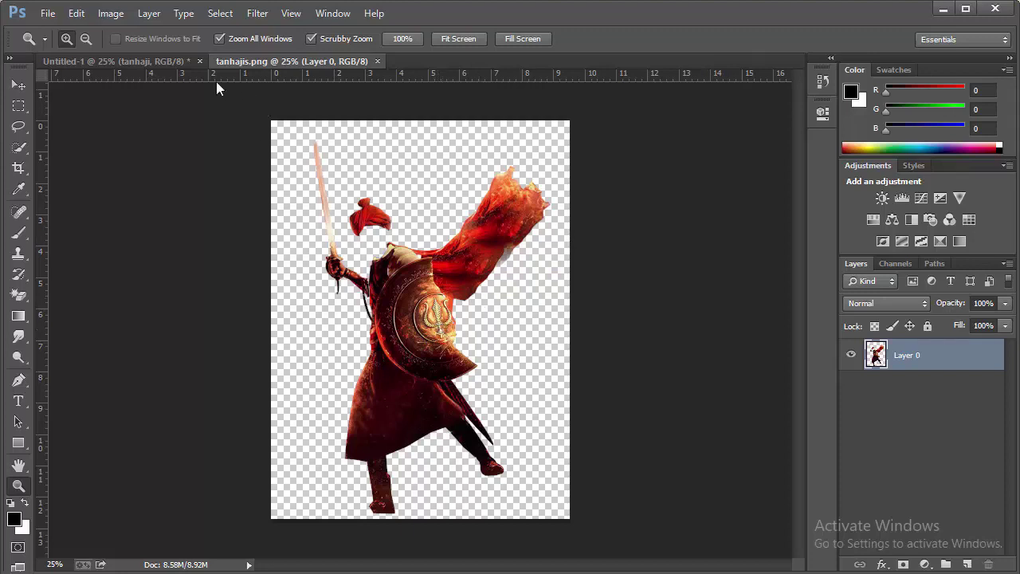
click(179, 64)
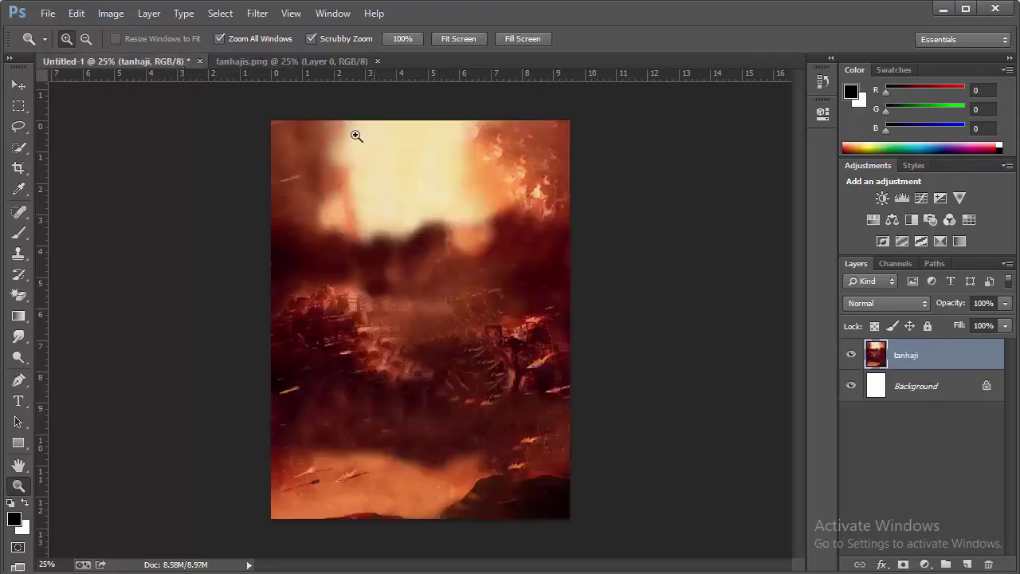
click(274, 63)
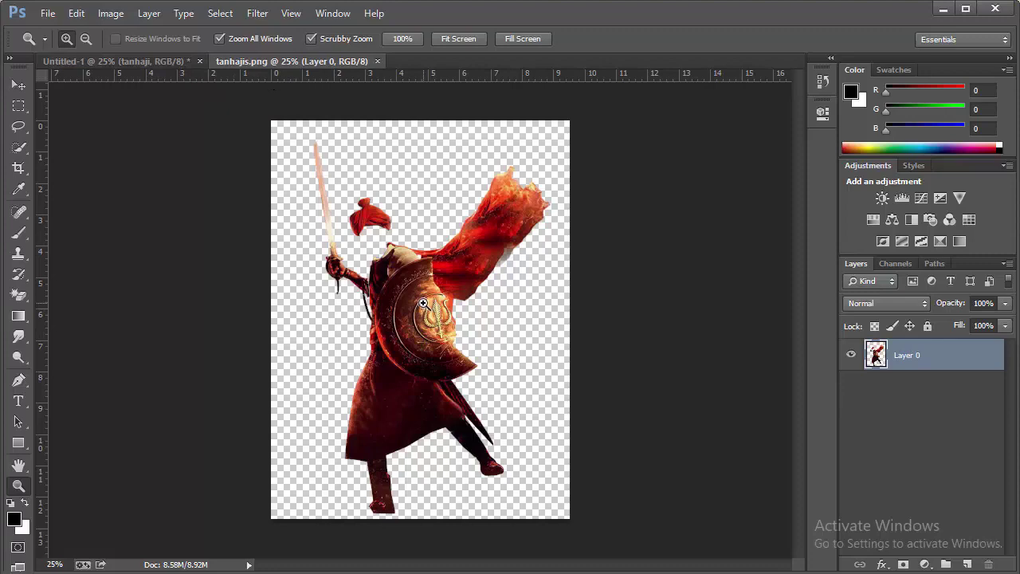
click(147, 61)
key(alt+Tab)
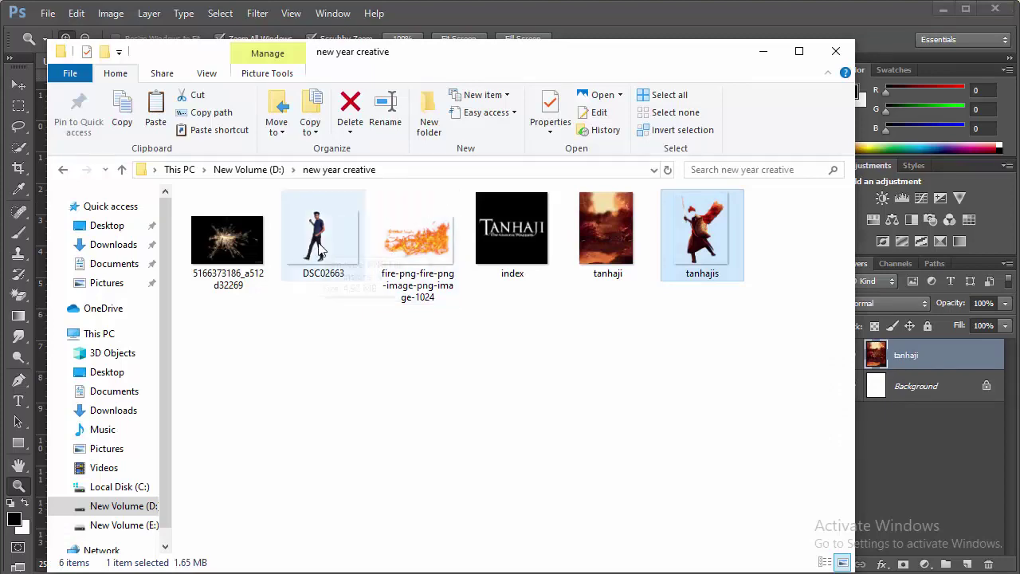
Step: Bring the DSC02663 man photo into the poster document as Layer 1
mouse_move(319, 250)
mouse_down()
mouse_move(33, 313)
mouse_move(373, 410)
mouse_up()
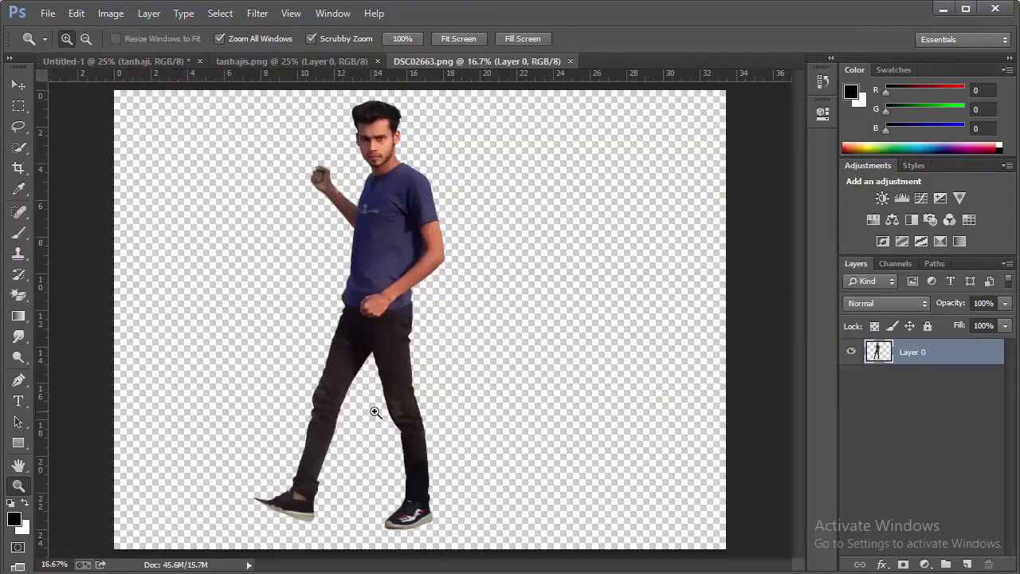
click(17, 86)
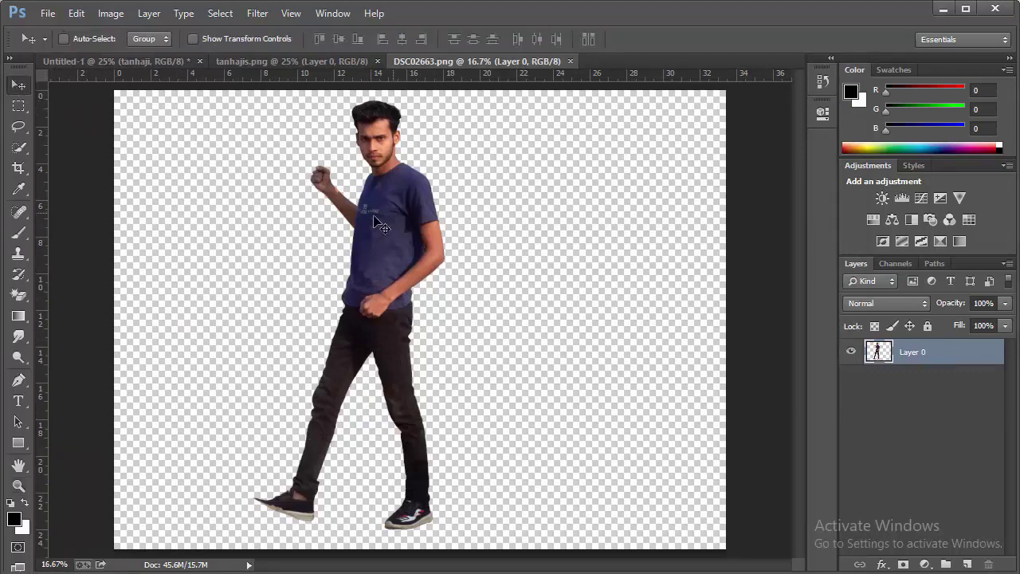
mouse_move(383, 216)
mouse_down()
mouse_move(146, 61)
mouse_move(550, 423)
mouse_up()
Step: Scale the man to about 45%, straighten him upright and centre him in the scene
key(ctrl+t)
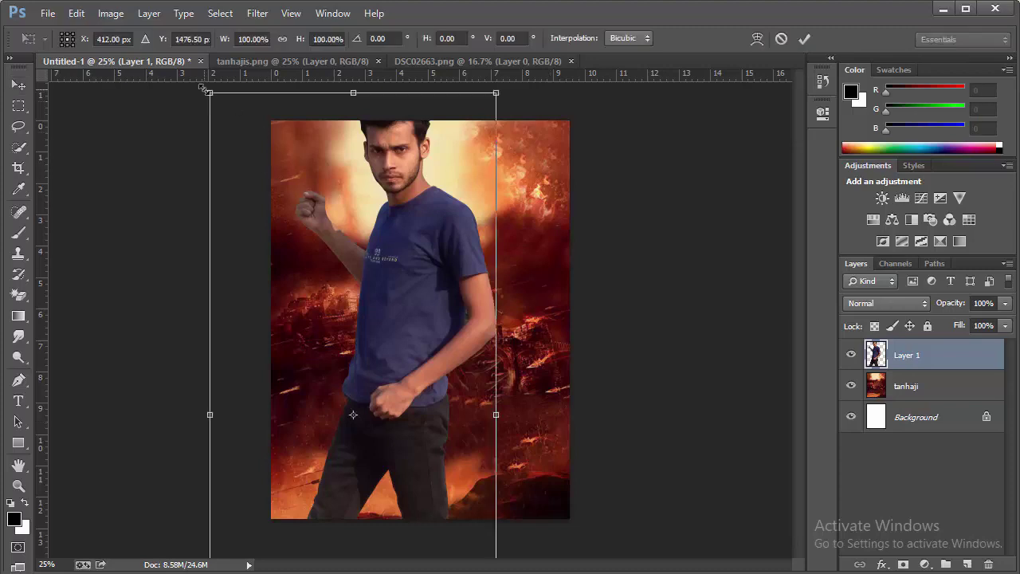
drag(209, 92, 329, 360)
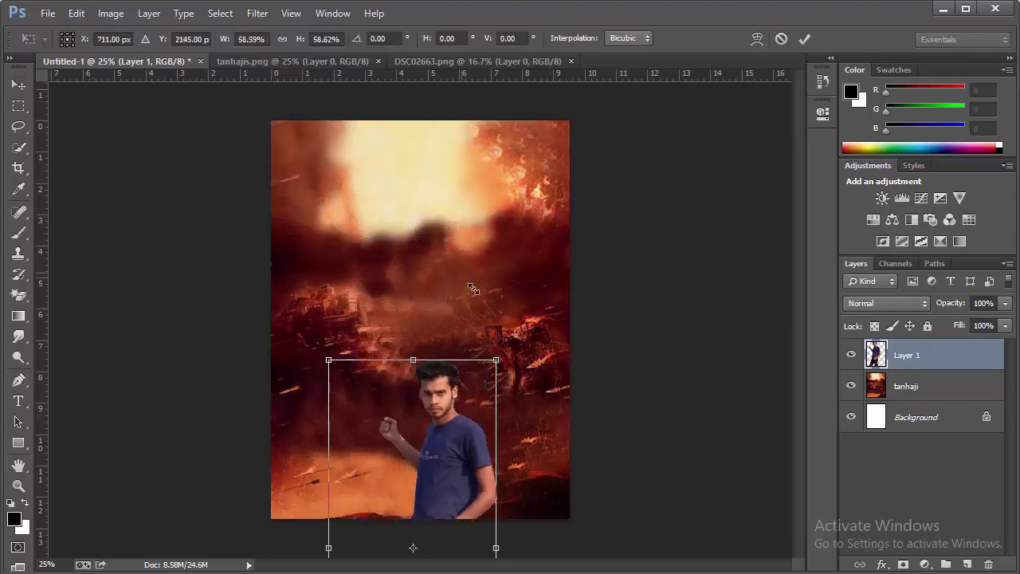
drag(440, 448, 427, 211)
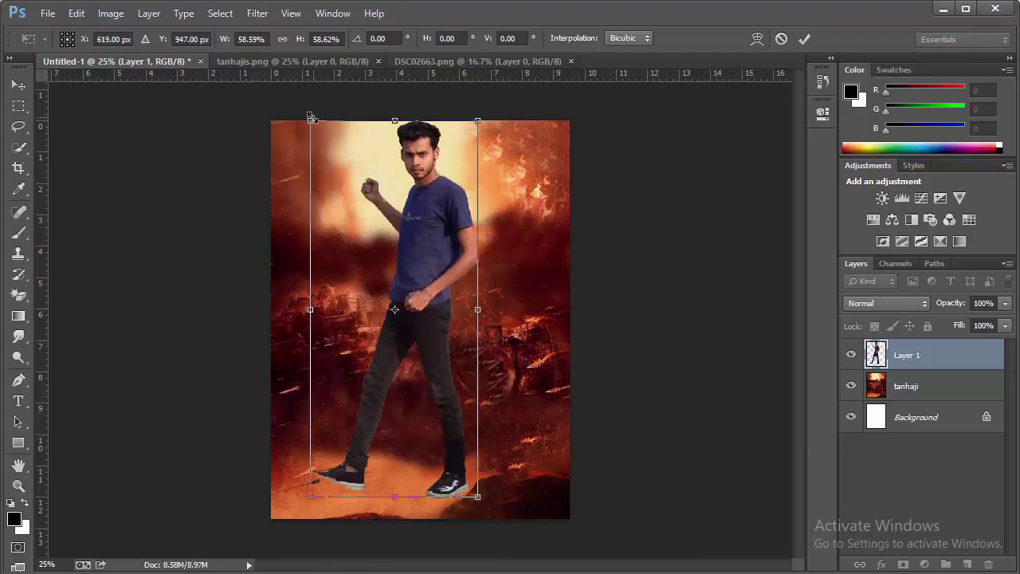
drag(311, 117, 341, 188)
drag(500, 192, 466, 171)
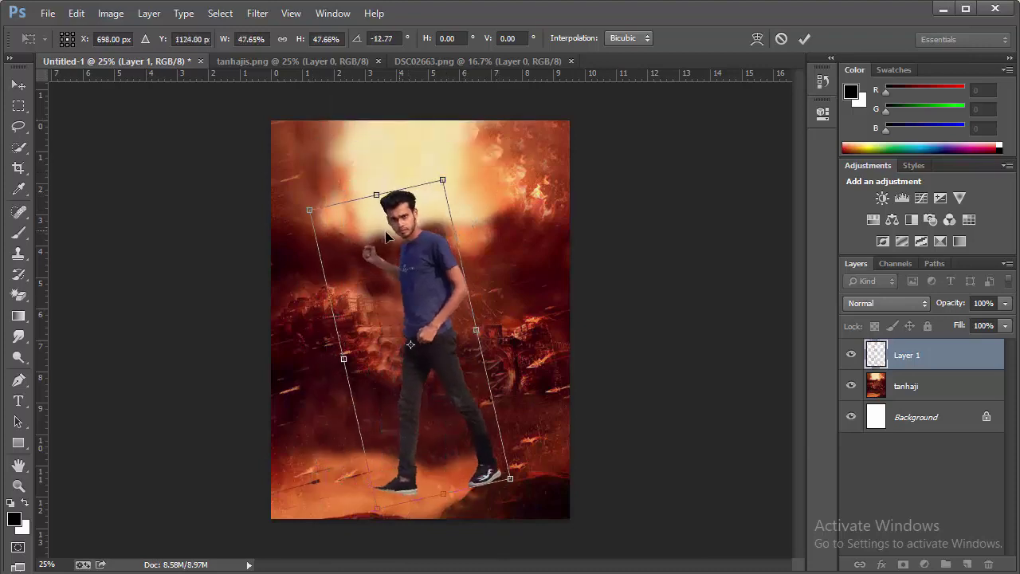
drag(317, 212, 328, 208)
drag(478, 190, 526, 226)
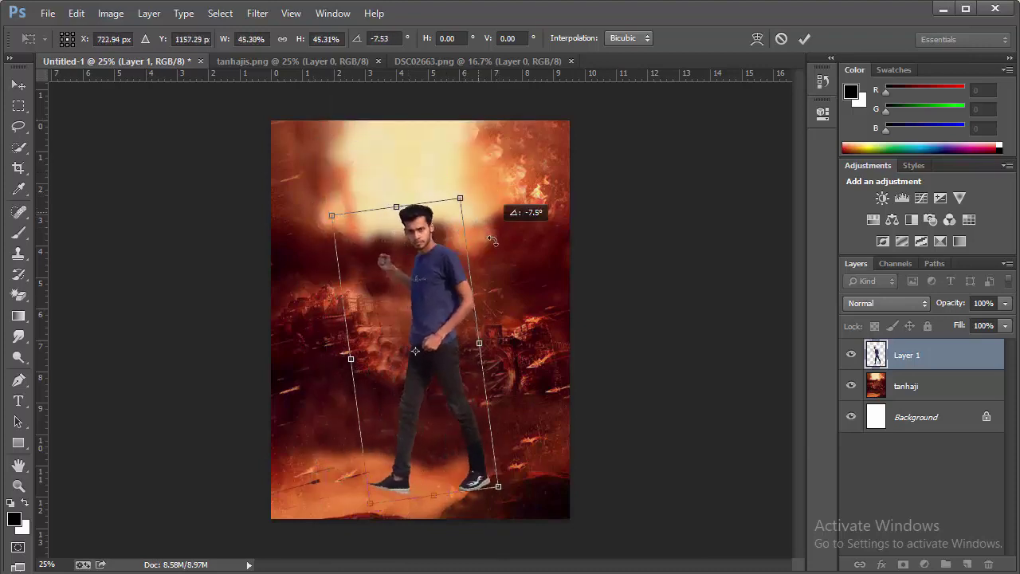
mouse_move(392, 259)
mouse_down()
mouse_move(407, 262)
mouse_move(403, 270)
mouse_up()
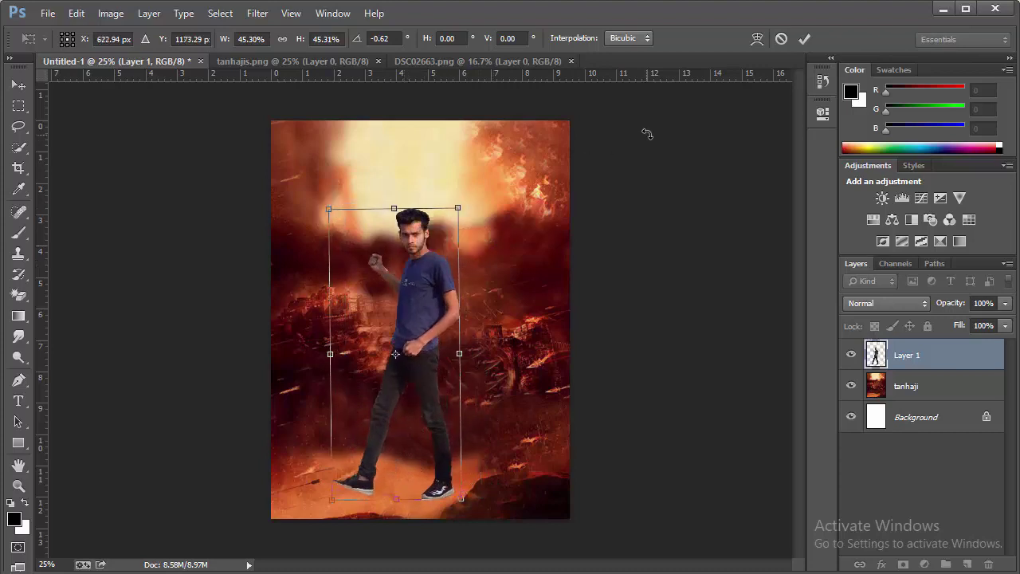
click(805, 40)
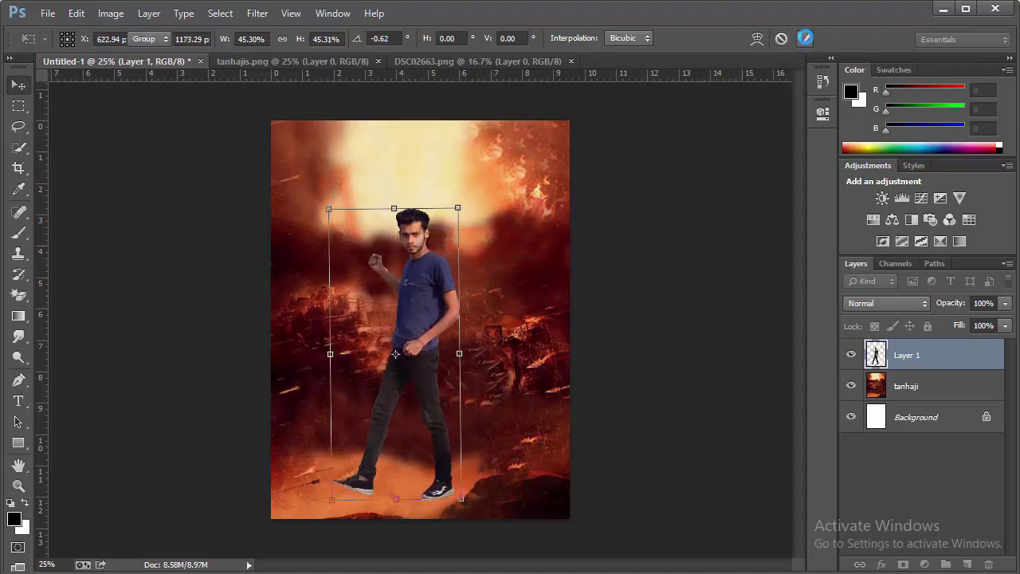
Step: Switch to tanhajis.png and zoom in on the warrior's lower robe
click(328, 62)
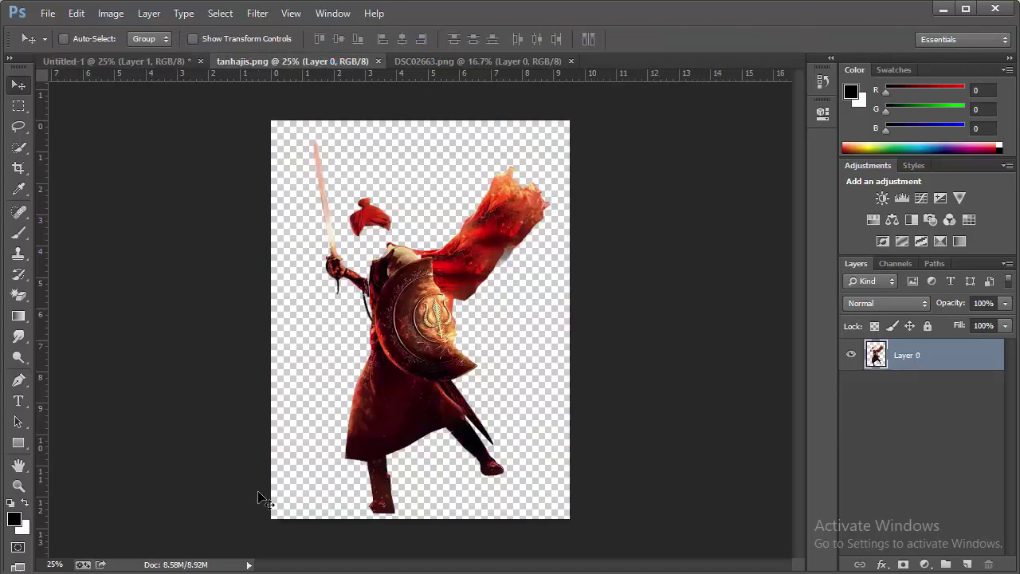
click(18, 485)
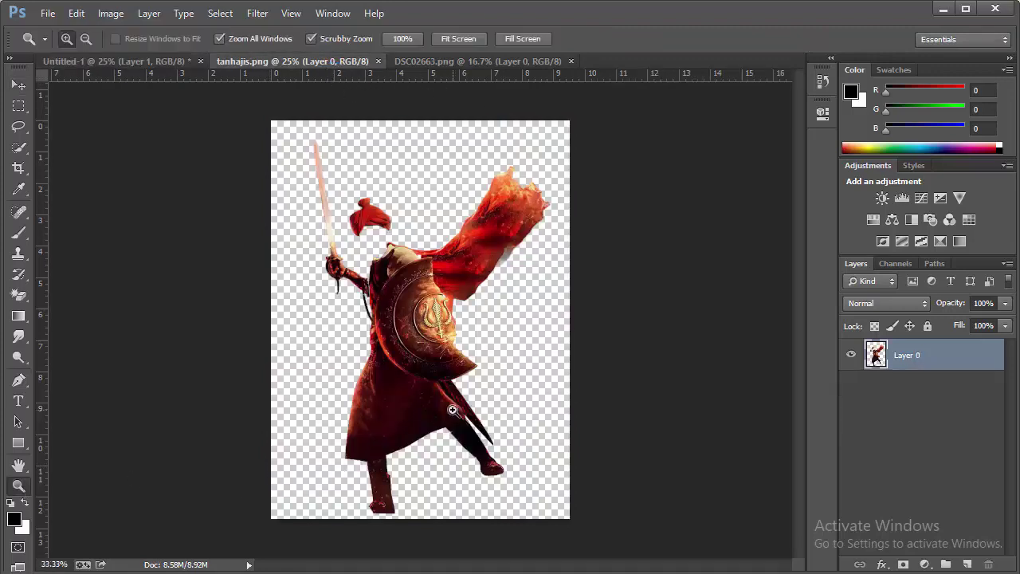
click(454, 411)
click(326, 220)
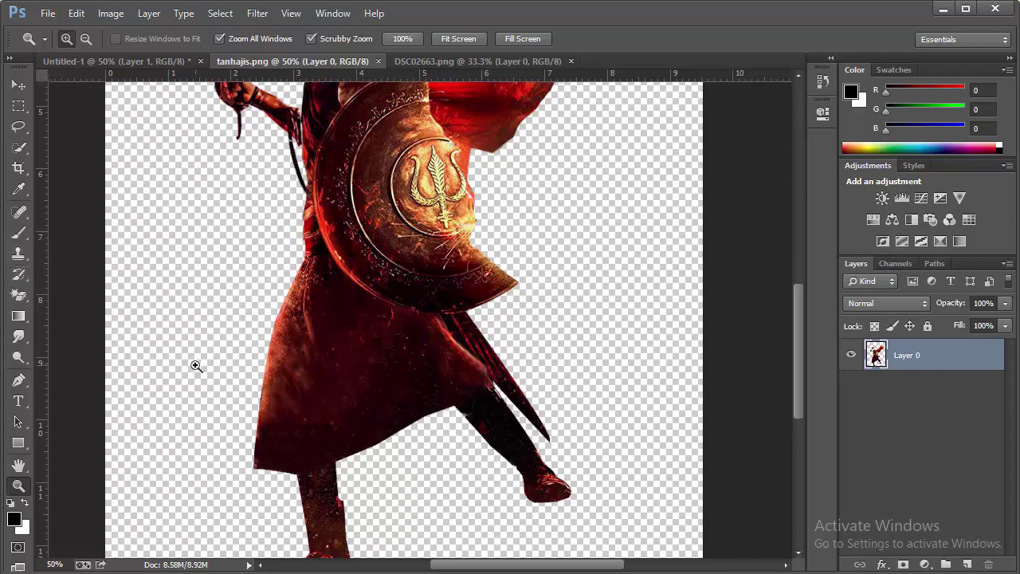
click(18, 126)
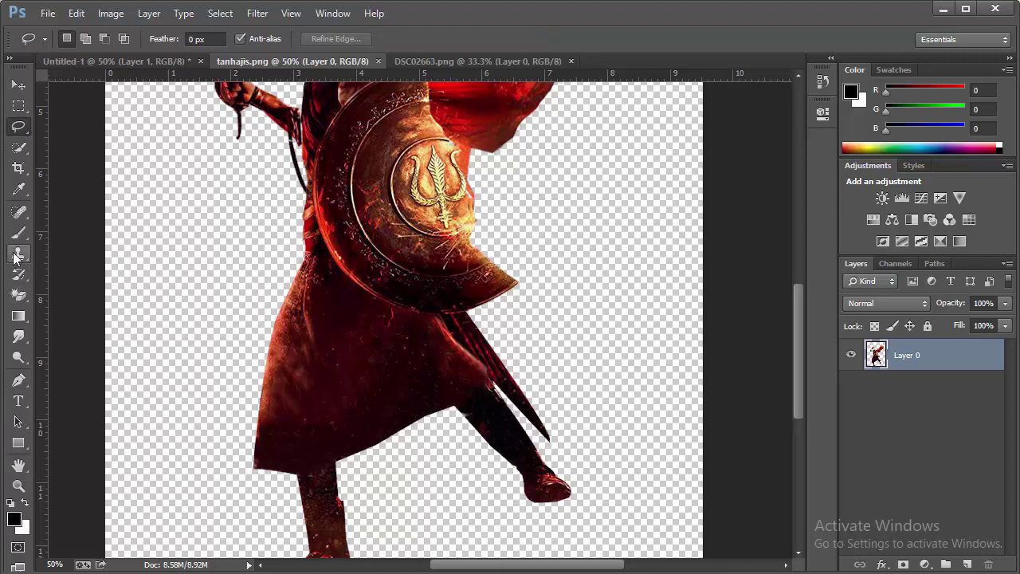
Step: Trace a Pen path around the warrior's lower robe and shield
click(18, 381)
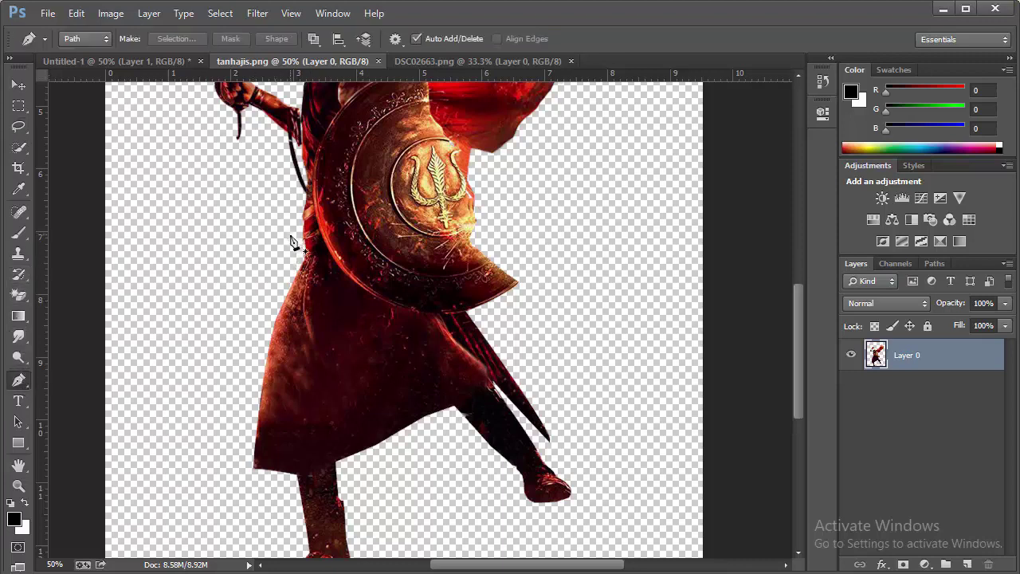
drag(290, 236, 514, 198)
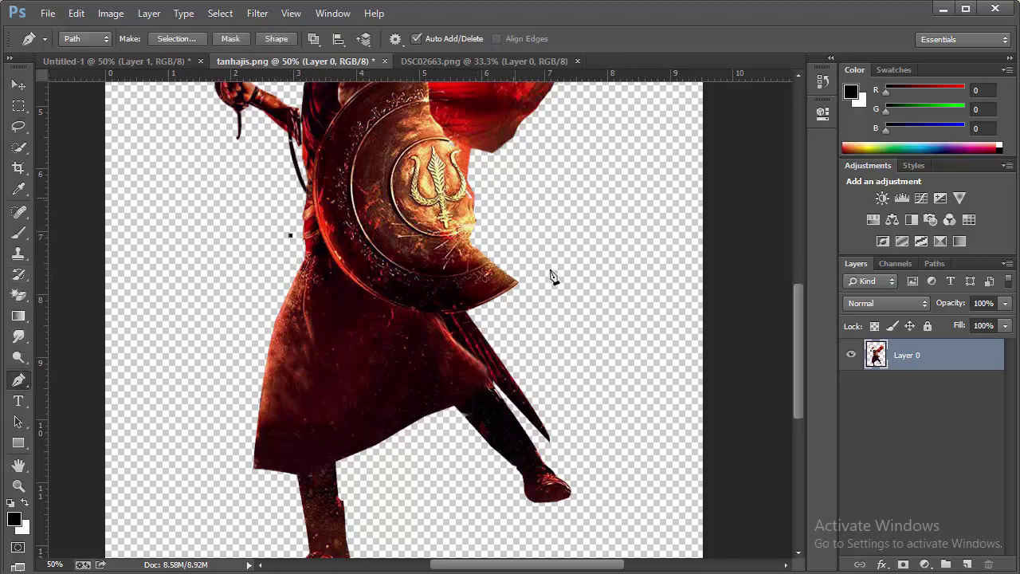
click(593, 392)
drag(613, 525, 471, 505)
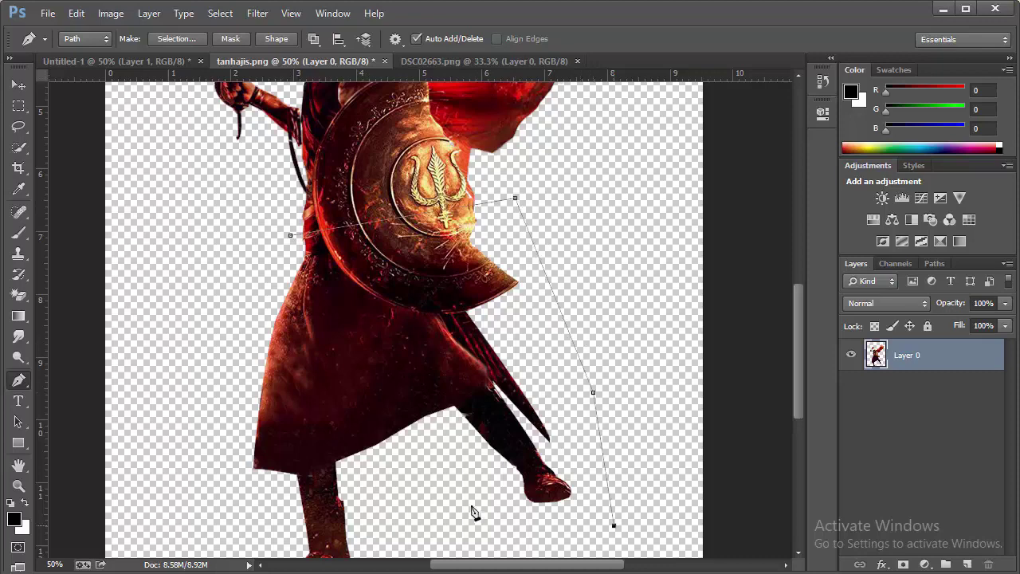
drag(528, 322, 536, 310)
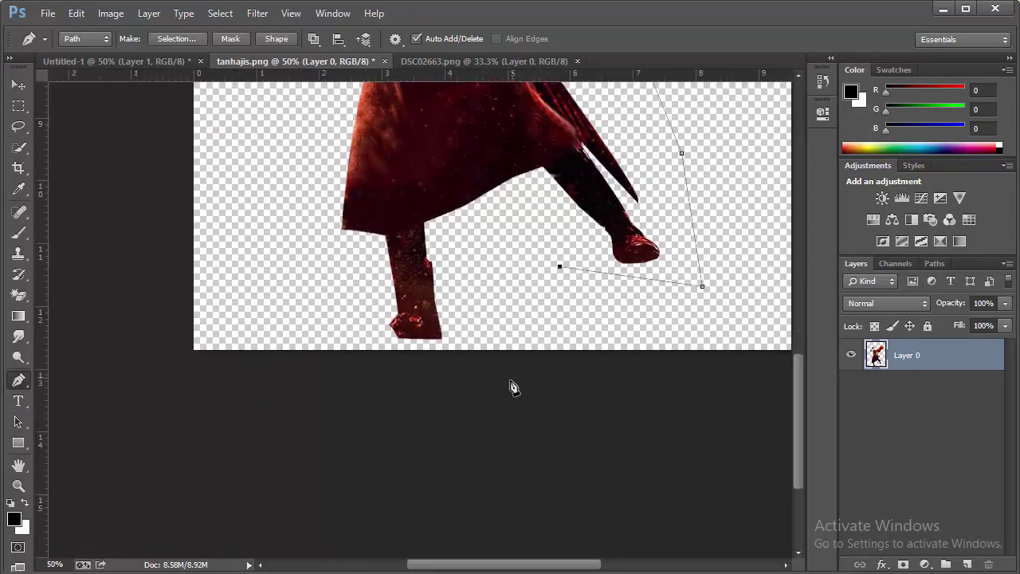
click(512, 376)
click(296, 347)
click(291, 243)
drag(303, 183, 288, 368)
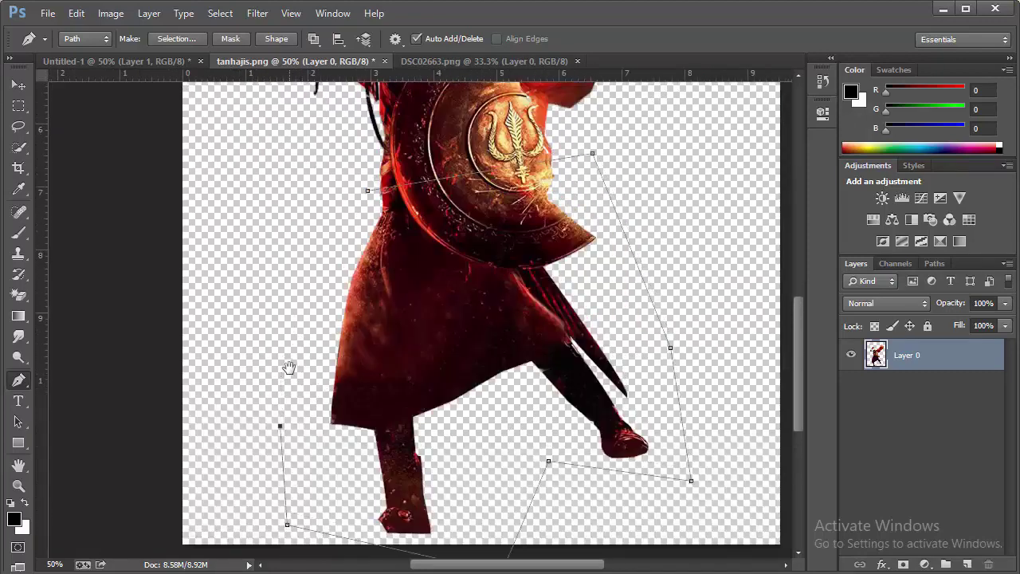
click(324, 272)
Step: Close the robe path and turn it into a selection with 0 px feather
click(368, 192)
right_click(431, 230)
click(482, 303)
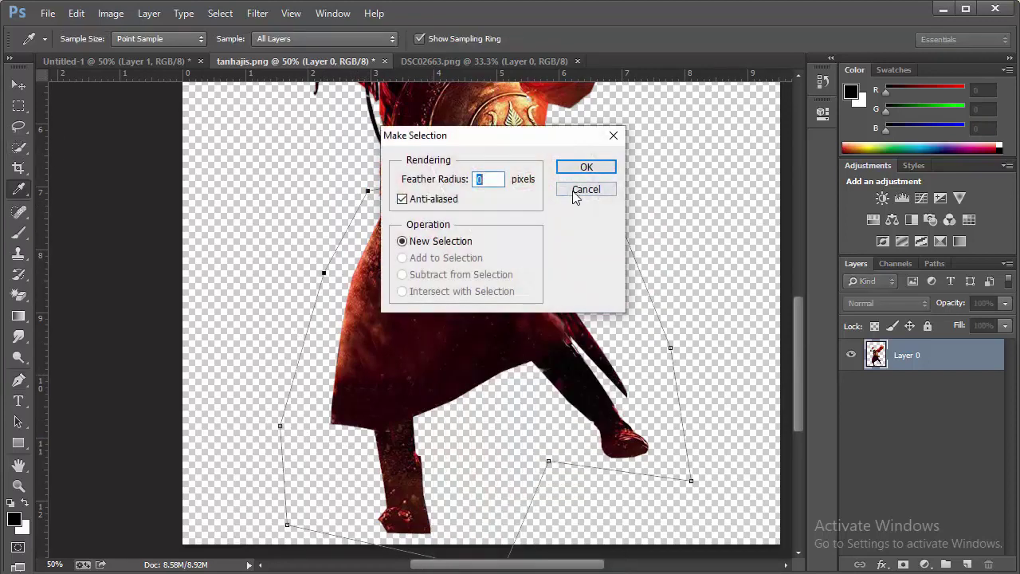
click(596, 167)
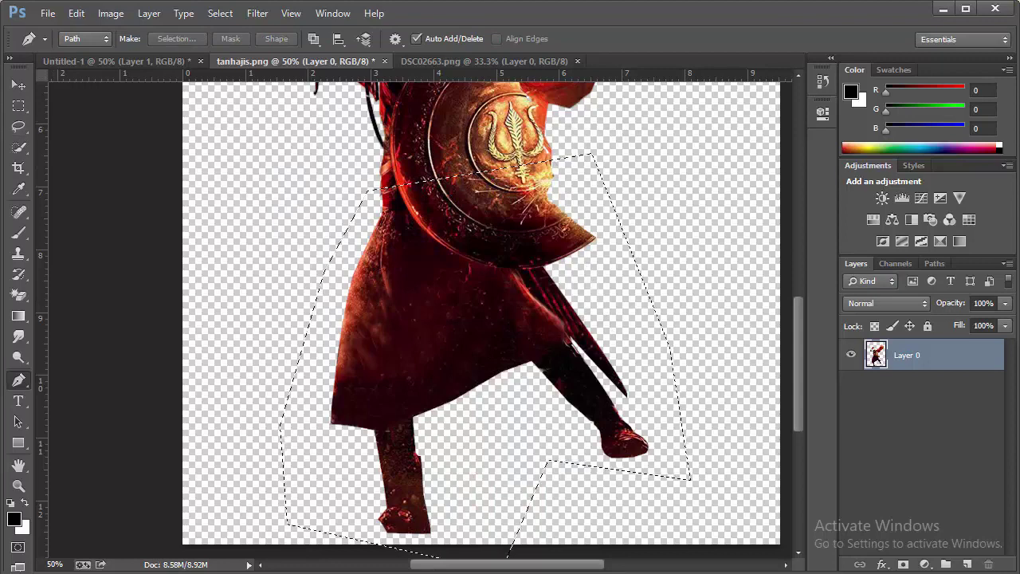
Step: Copy the robe to a new layer and drag it into the poster over the man's legs
click(19, 85)
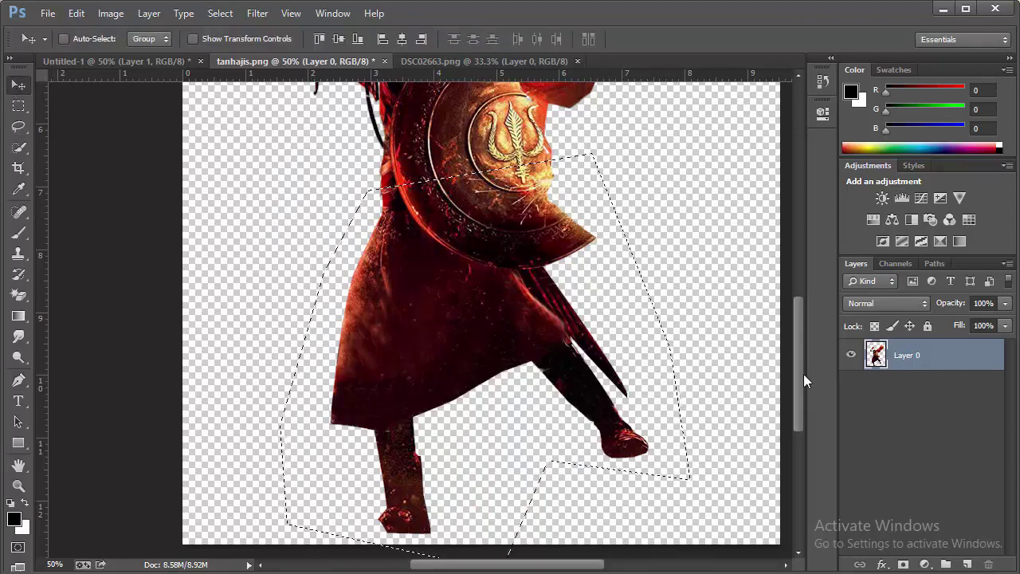
key(ctrl+j)
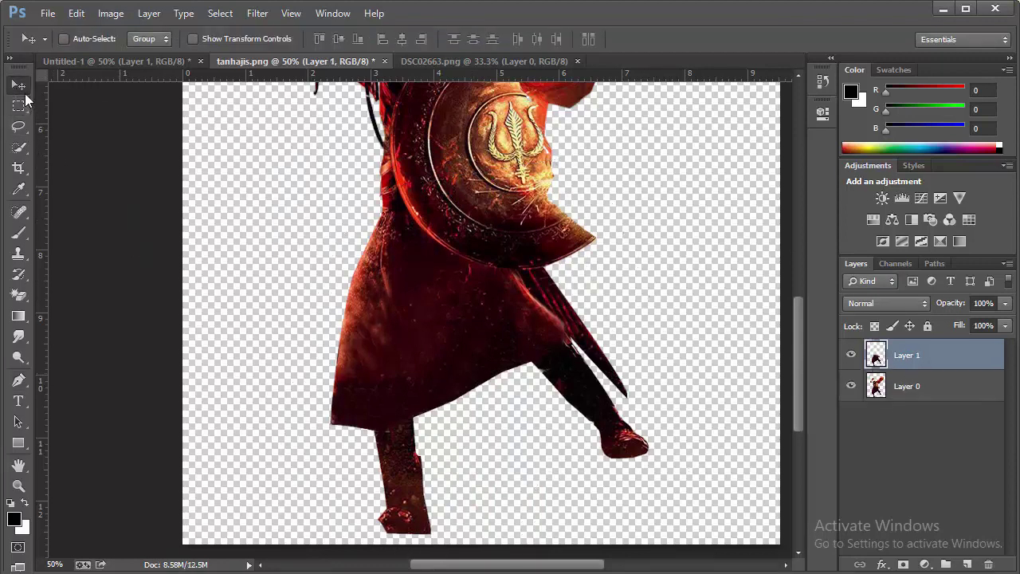
mouse_move(467, 291)
mouse_down()
mouse_move(292, 249)
mouse_move(163, 62)
mouse_move(538, 479)
mouse_up()
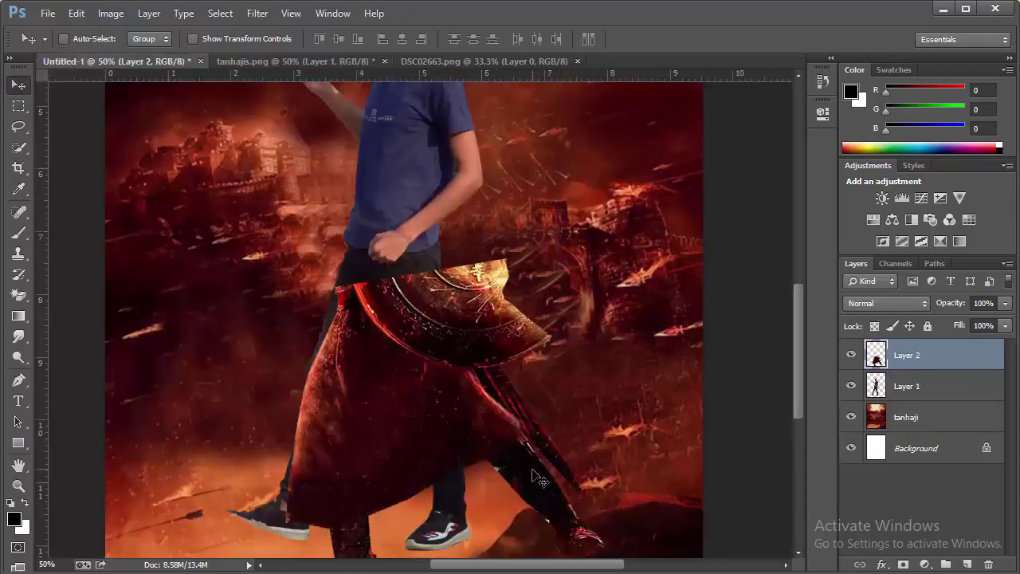
key(ctrl+minus)
key(ctrl+minus)
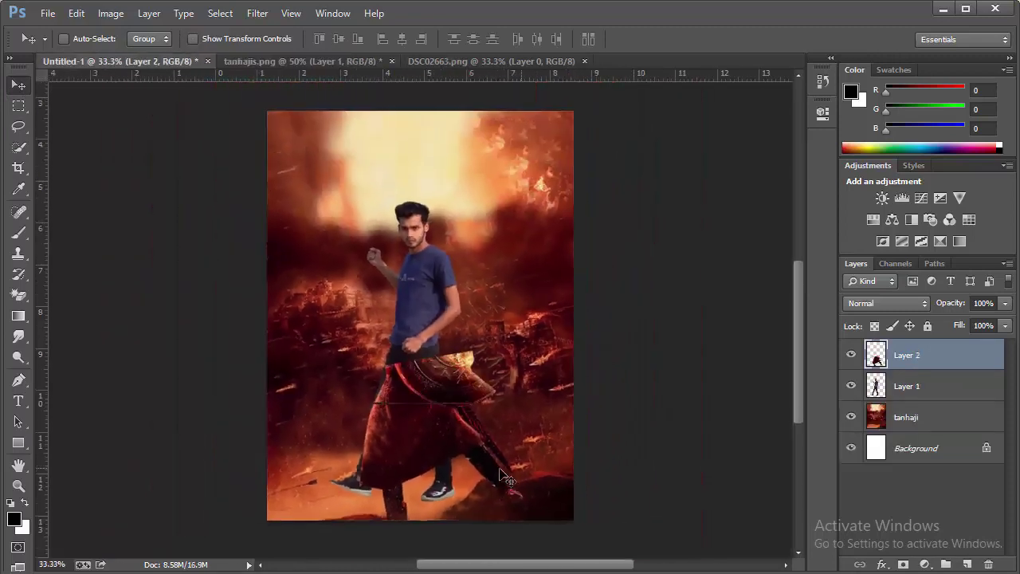
drag(444, 439, 411, 411)
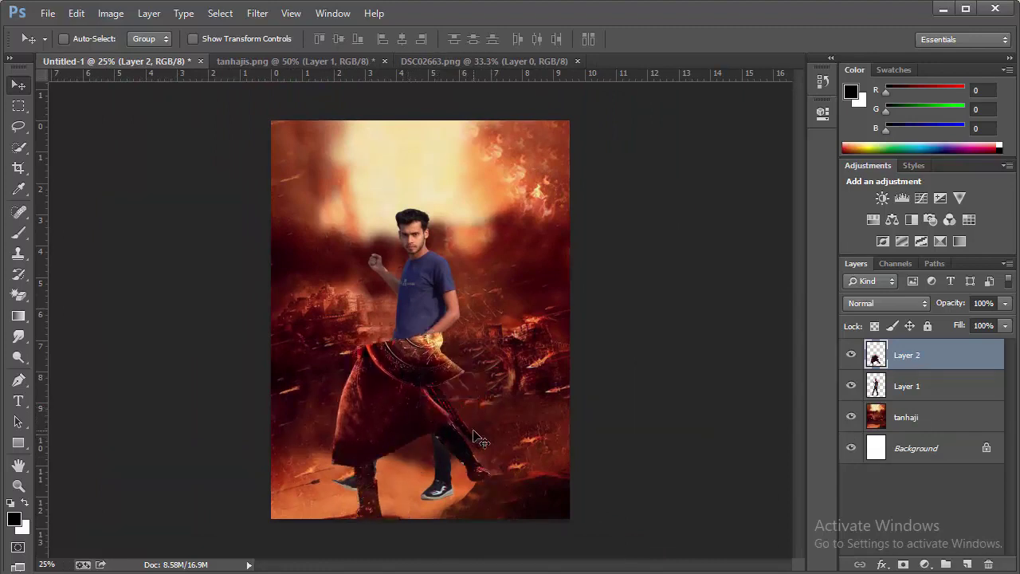
Step: Scale the robe to about 94% and tilt it to fit the man's waist and legs
key(ctrl+t)
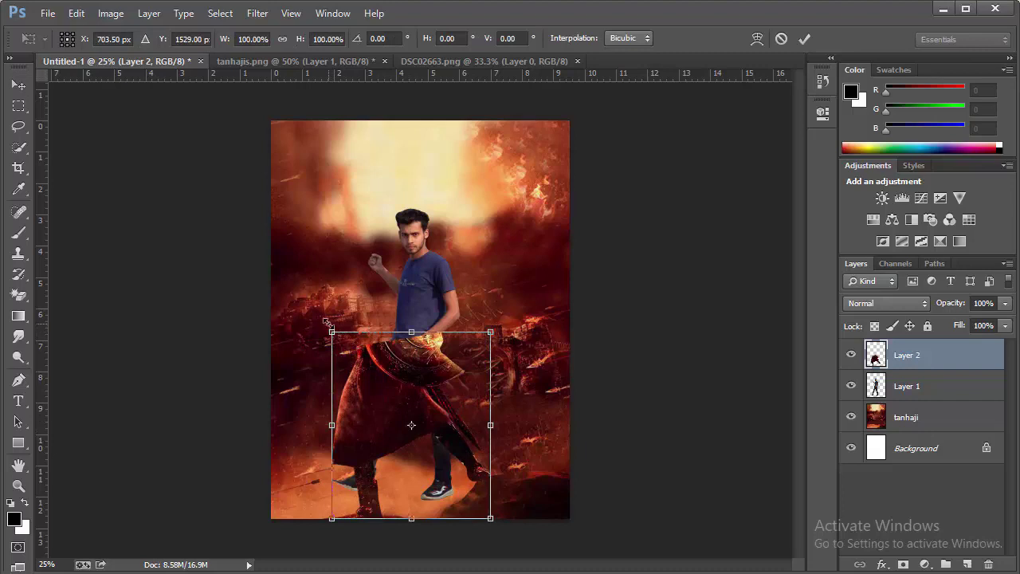
drag(436, 381, 454, 382)
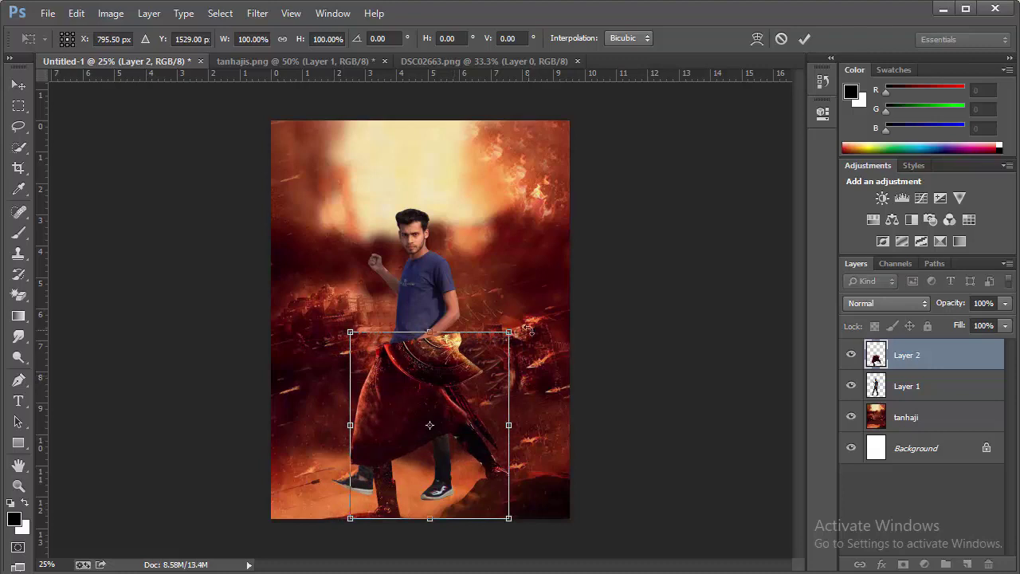
drag(530, 331, 532, 334)
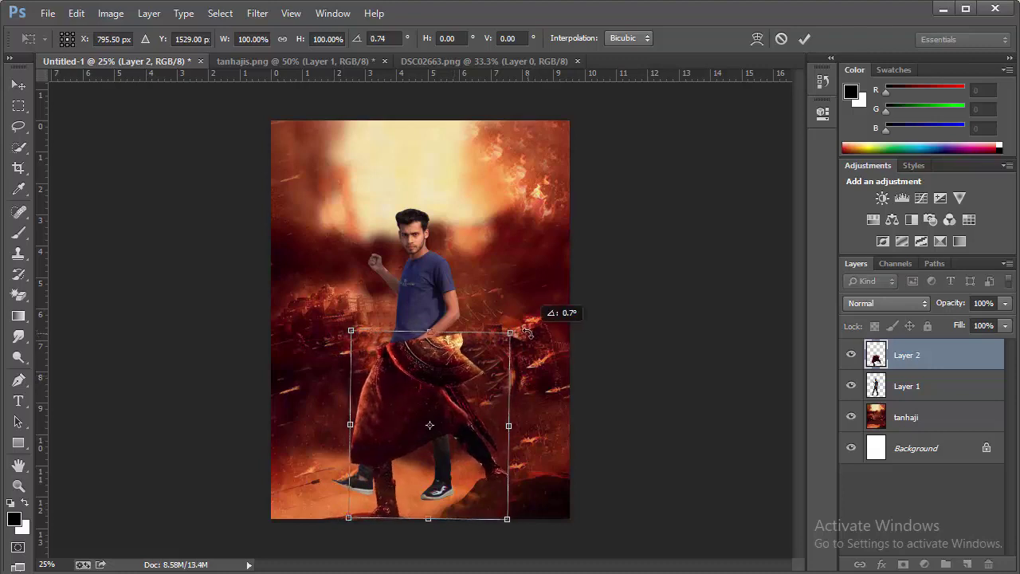
drag(342, 325, 356, 343)
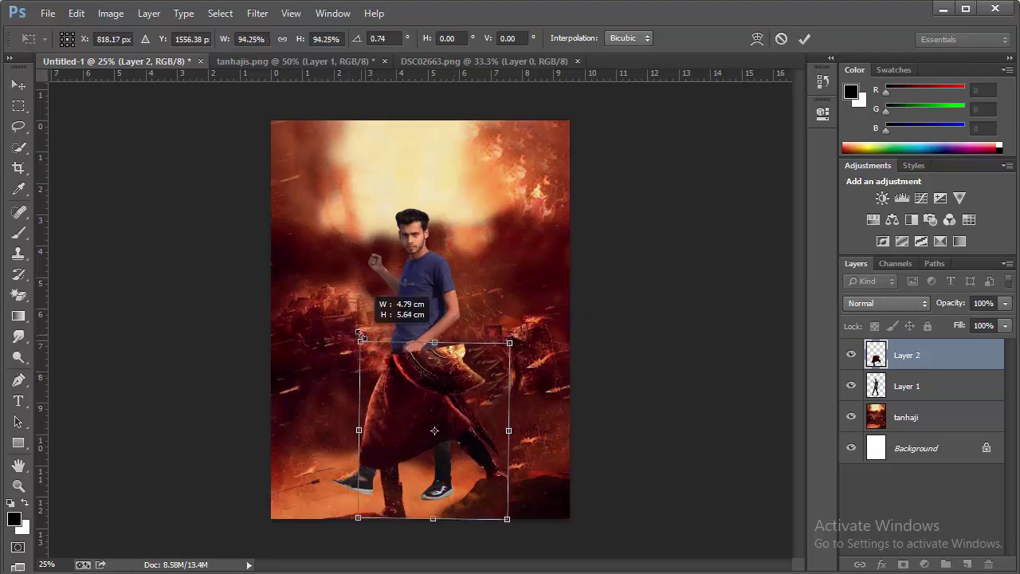
drag(395, 385, 379, 382)
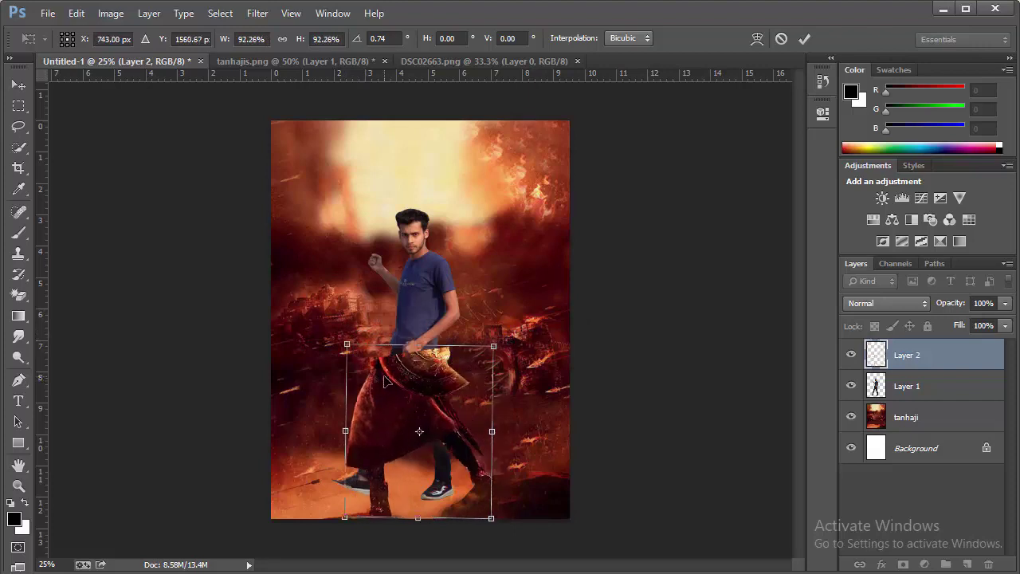
drag(495, 344, 506, 337)
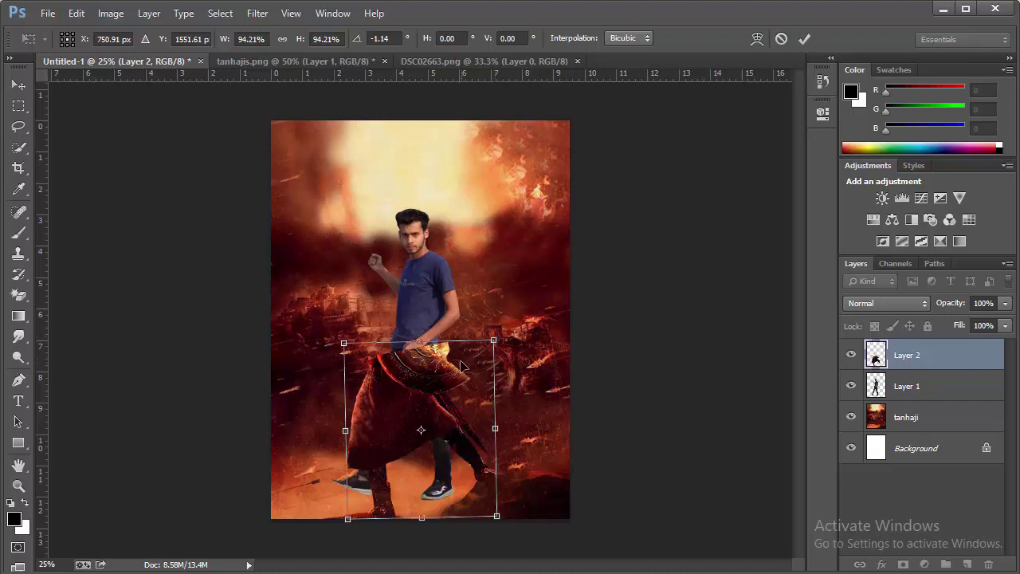
drag(449, 363, 450, 366)
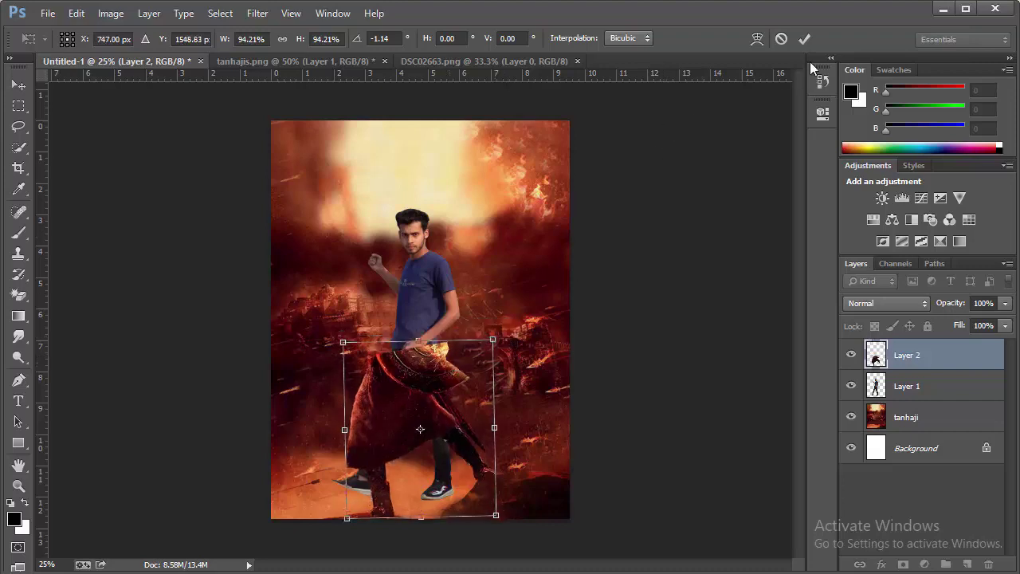
click(804, 38)
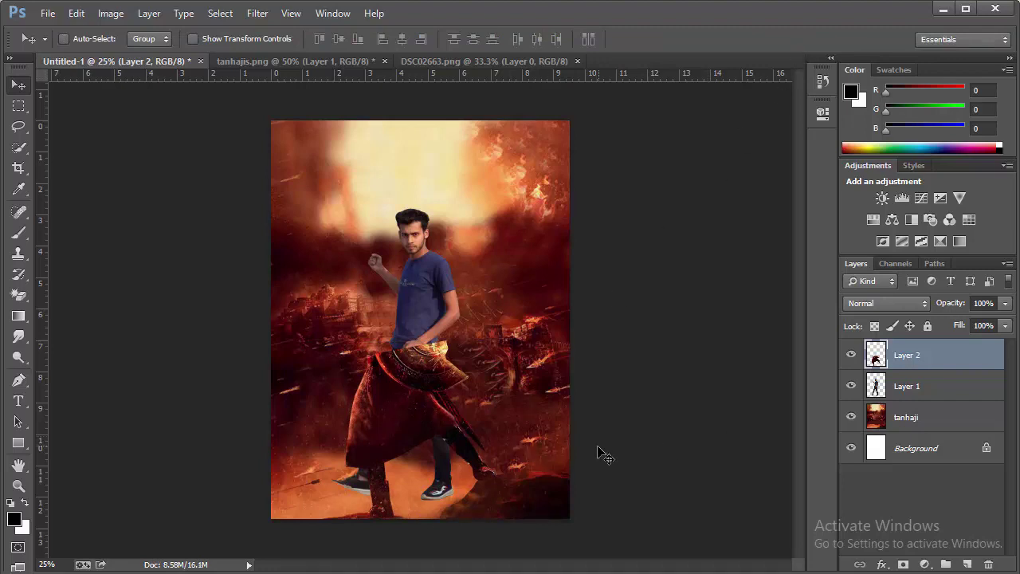
Step: Scale, tilt and move the man on Layer 1 so his upper body sits above the robe
click(908, 390)
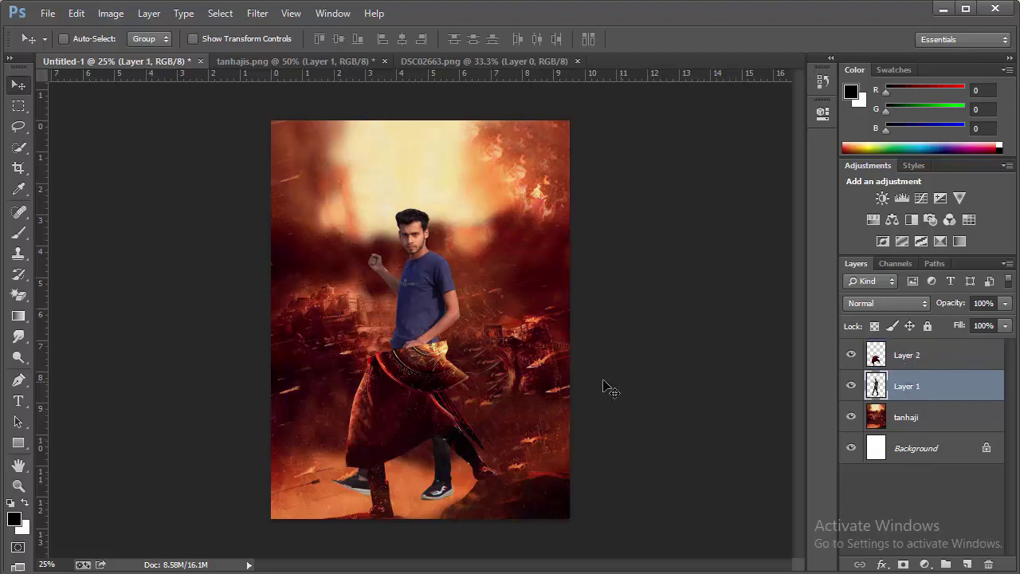
drag(425, 249, 401, 238)
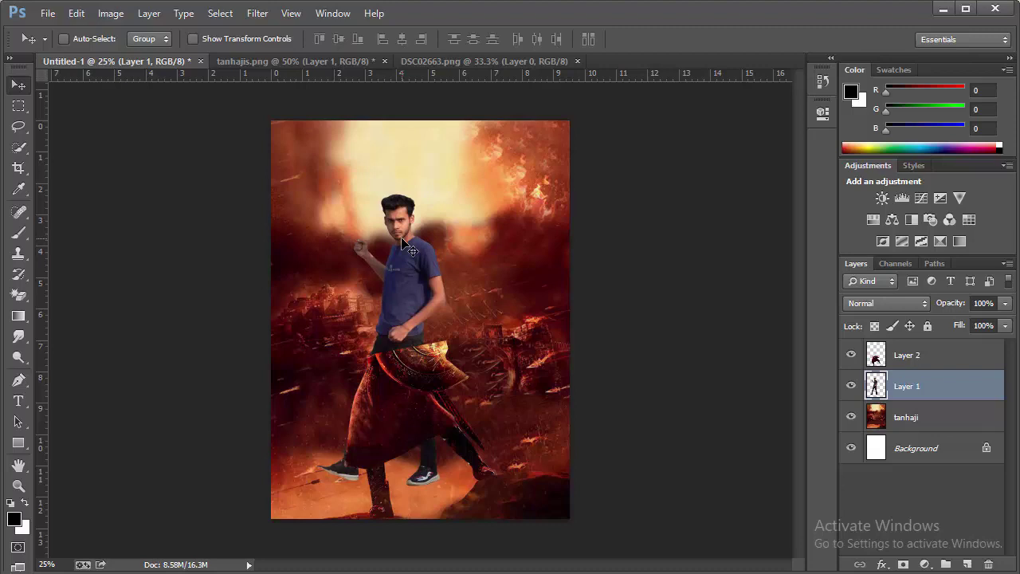
key(ctrl+t)
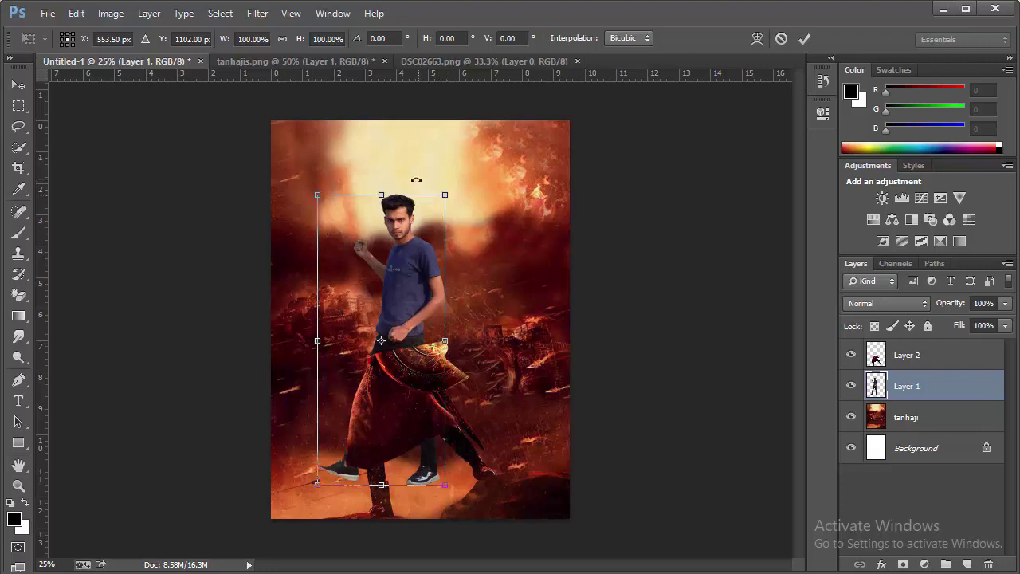
drag(416, 179, 389, 177)
drag(384, 318, 380, 325)
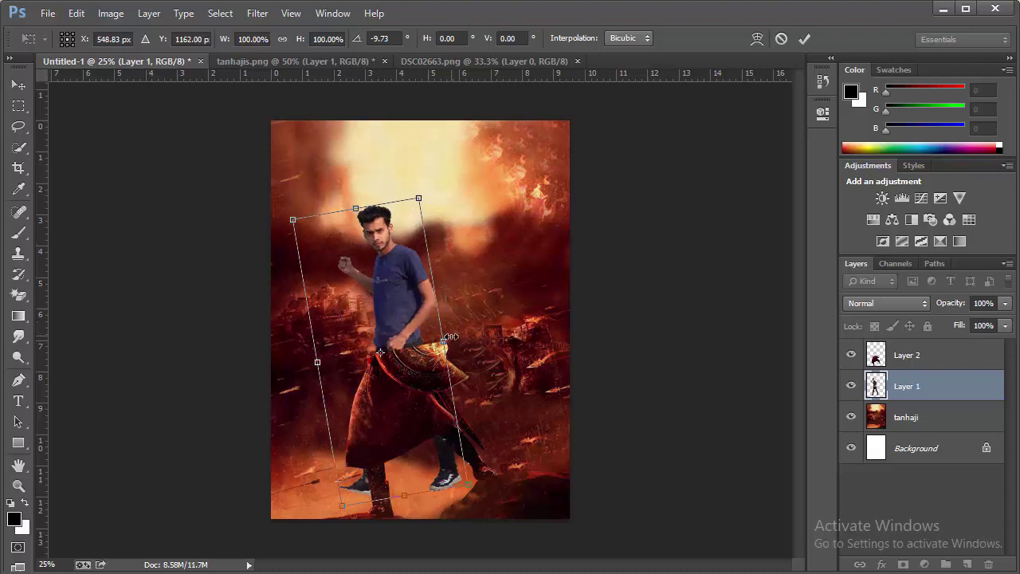
drag(444, 346, 452, 344)
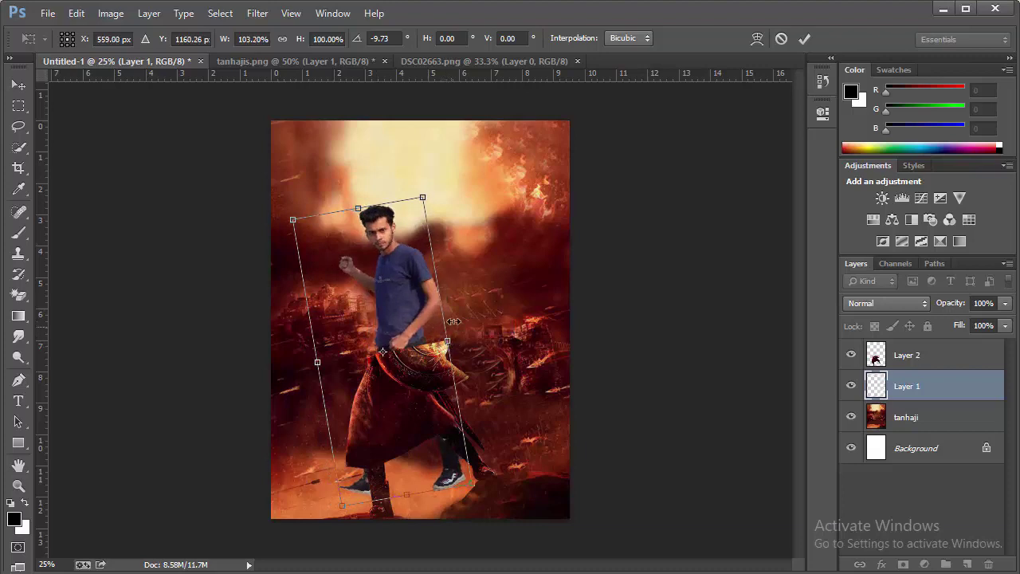
drag(416, 165, 421, 170)
drag(404, 243, 396, 238)
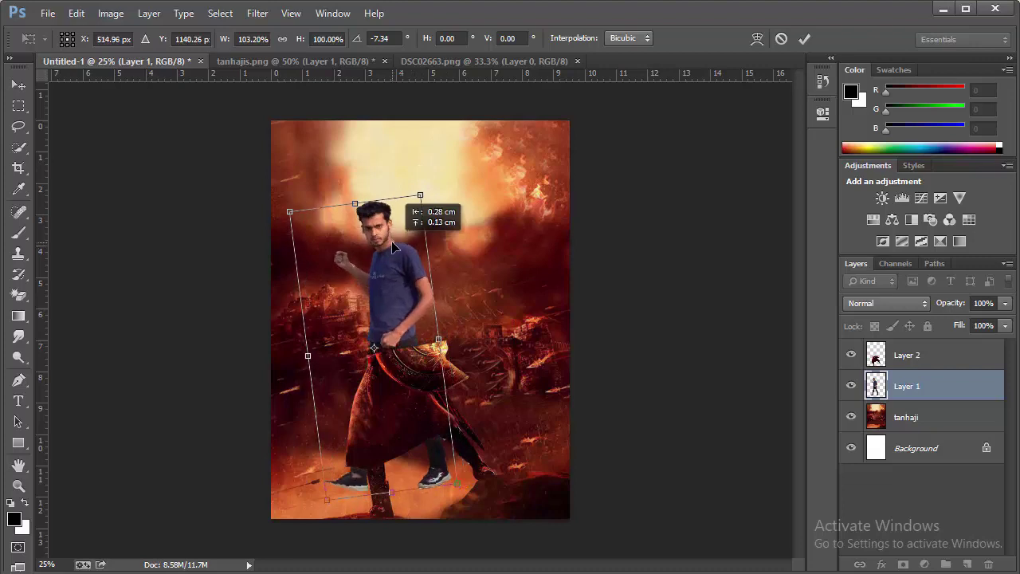
mouse_move(421, 190)
mouse_down()
mouse_move(430, 175)
mouse_move(422, 185)
mouse_up()
drag(393, 242, 396, 250)
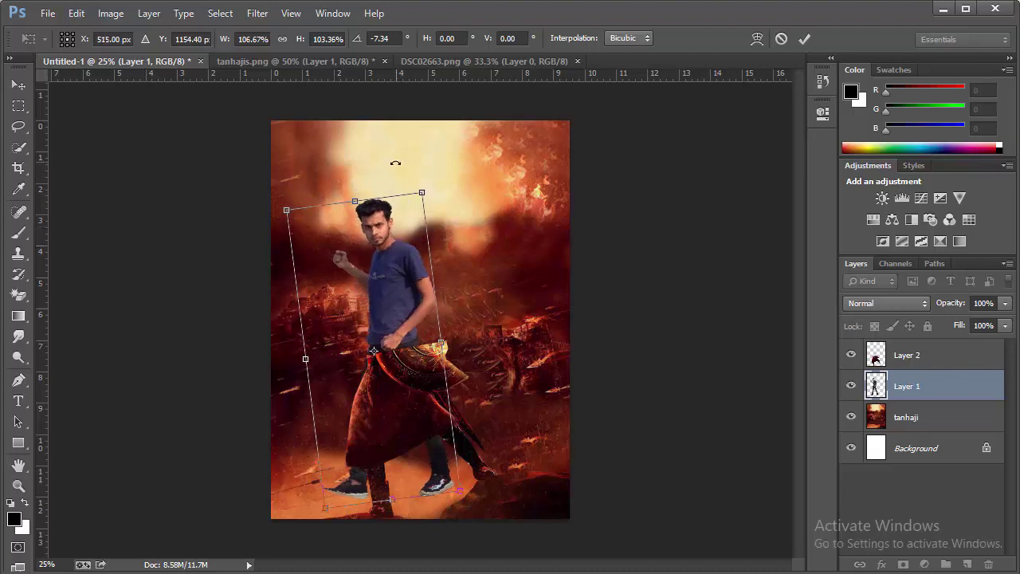
drag(395, 163, 390, 164)
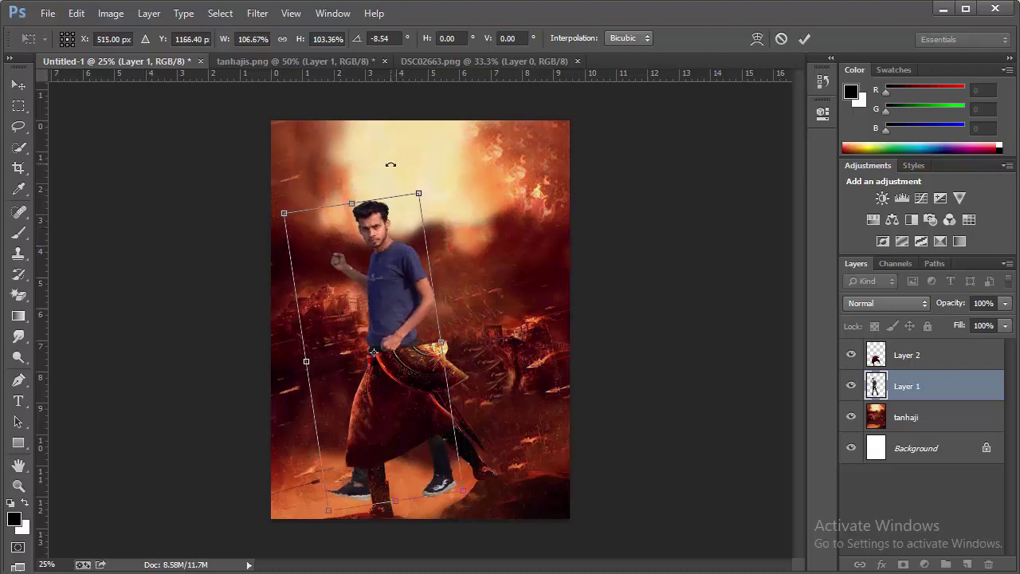
click(803, 40)
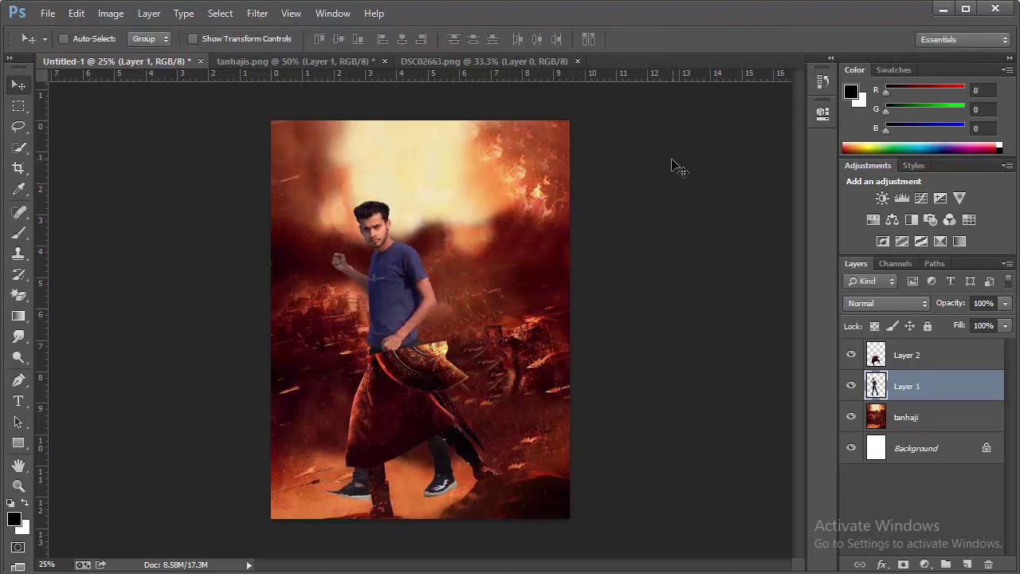
Step: Nudge the man down slightly and rotate him a further 0.25°
key(shift+Down)
key(shift+Down)
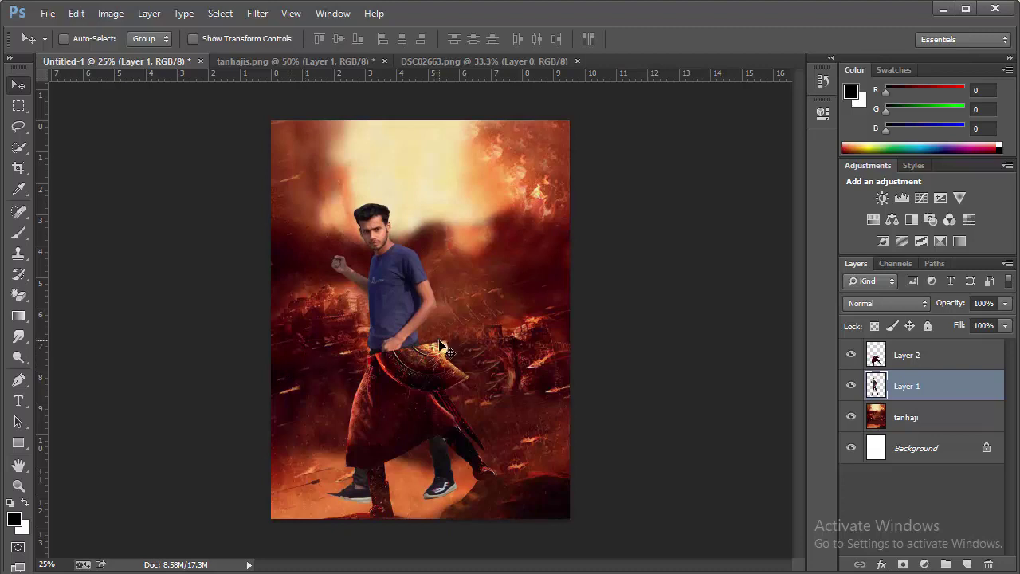
key(ctrl+t)
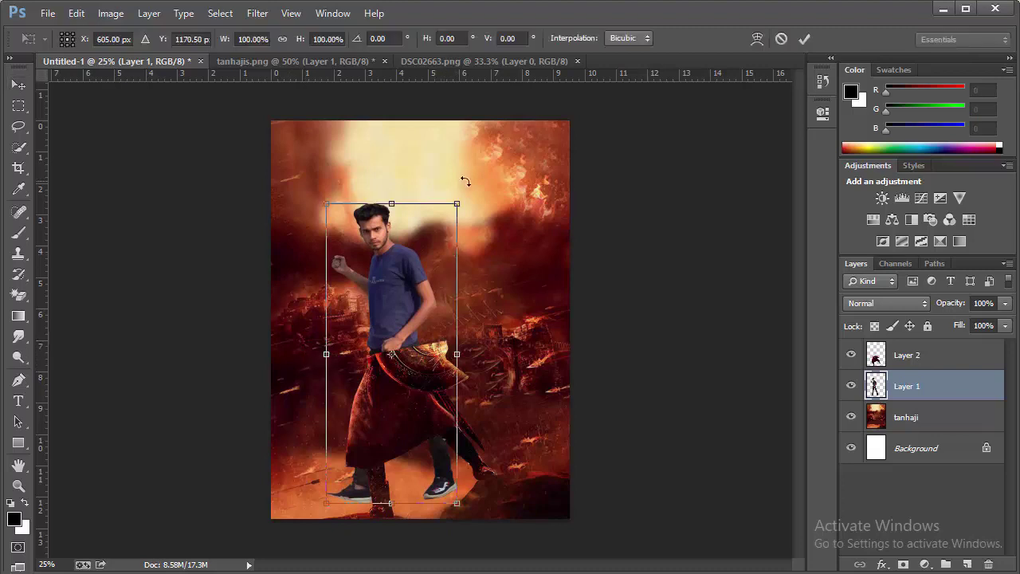
drag(469, 174, 466, 174)
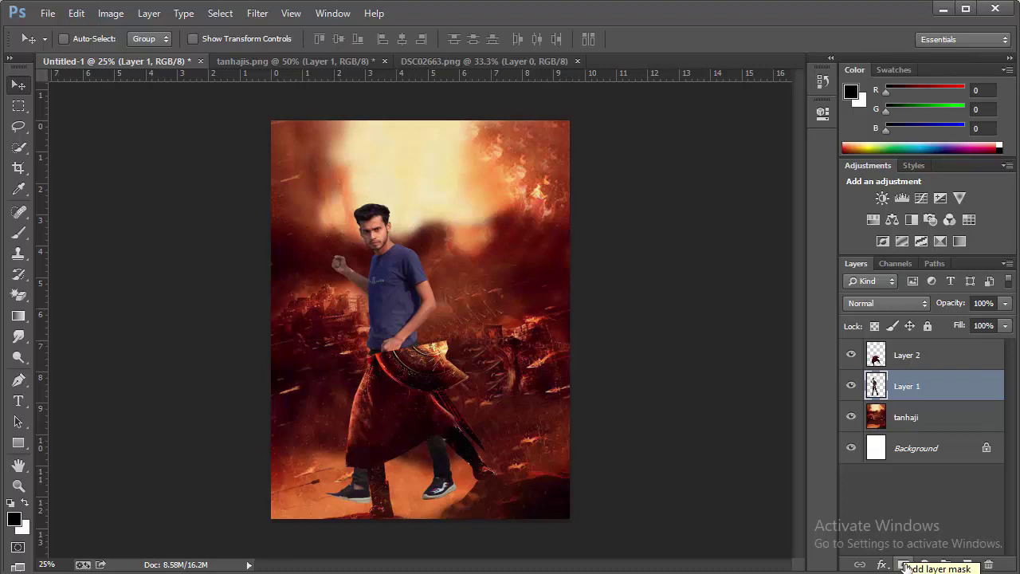
Step: Add a layer mask to Layer 1 and set up a hard round brush at 100% opacity, 500 px
click(903, 564)
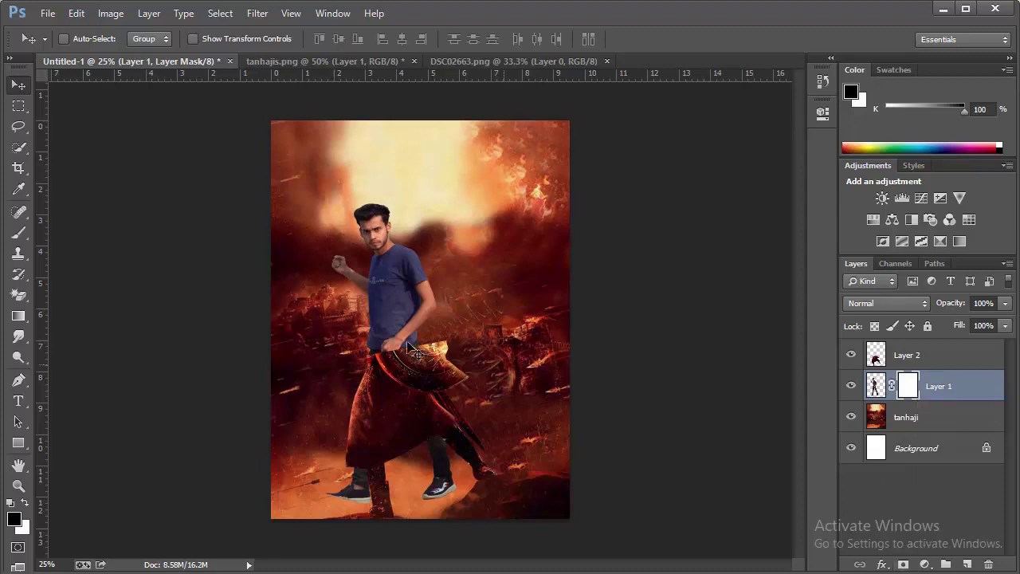
click(14, 238)
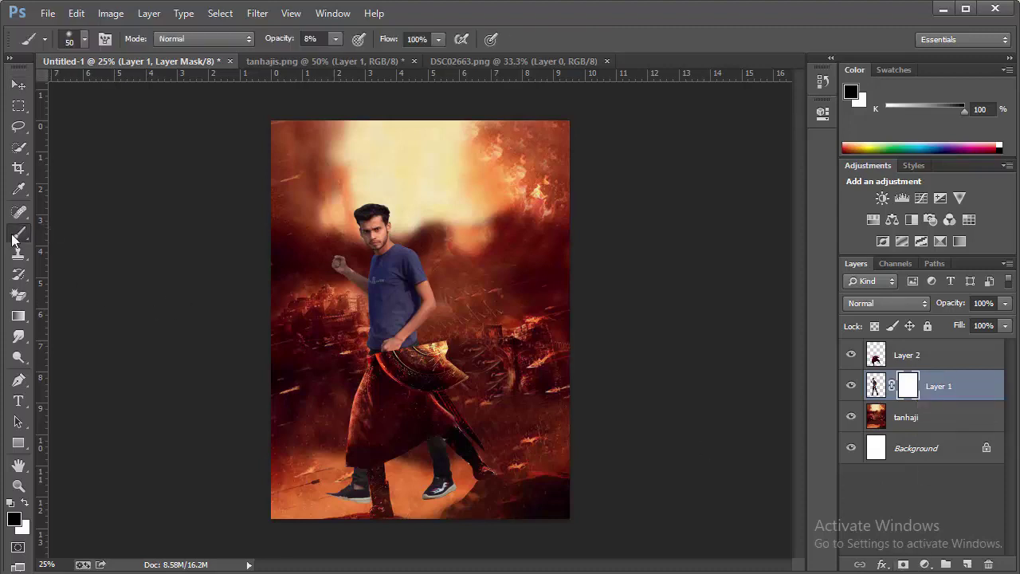
right_click(317, 287)
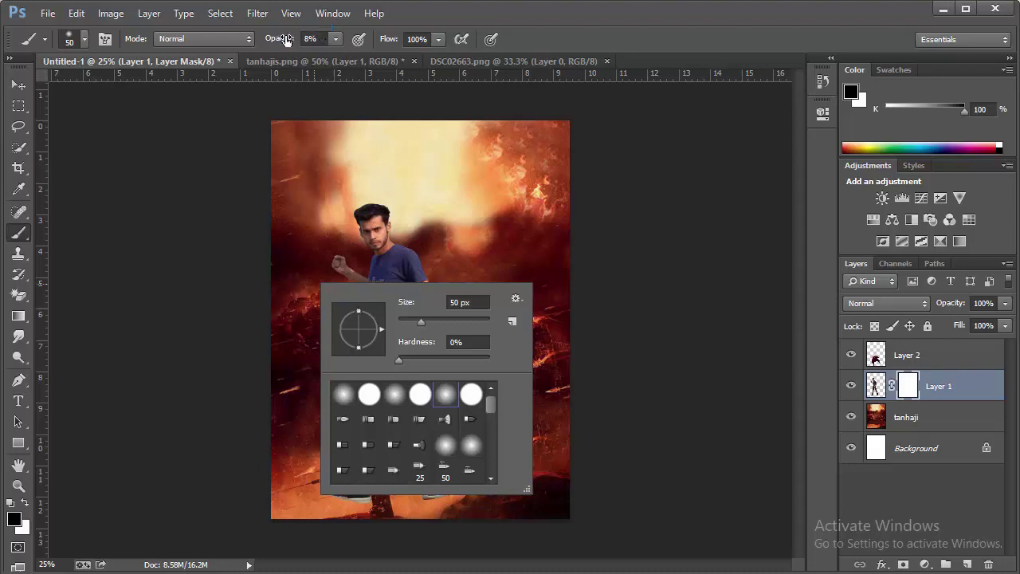
drag(285, 40, 359, 40)
right_click(347, 264)
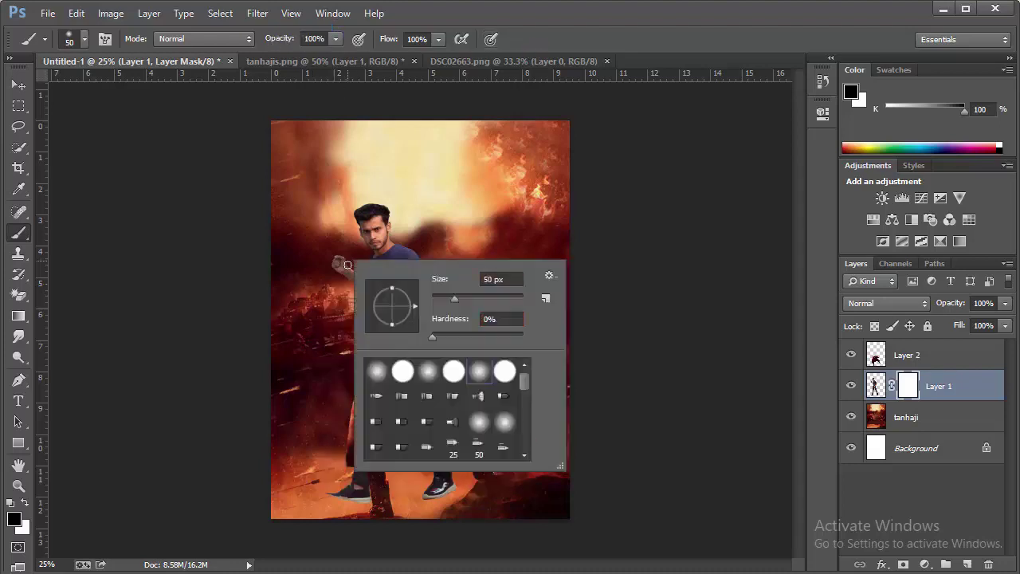
click(504, 372)
click(636, 36)
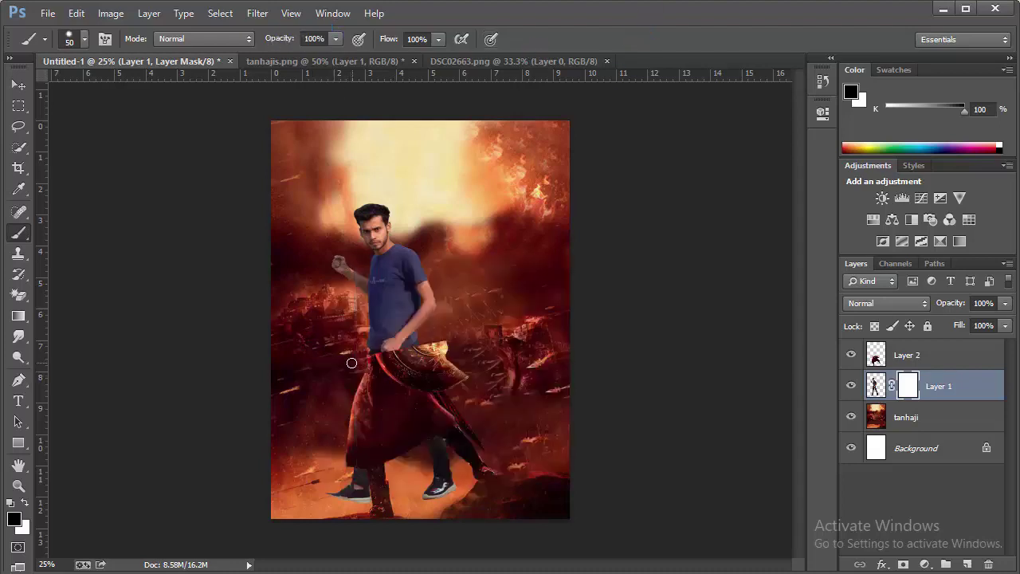
key(bracketright)
key(bracketright)
key(bracketright)
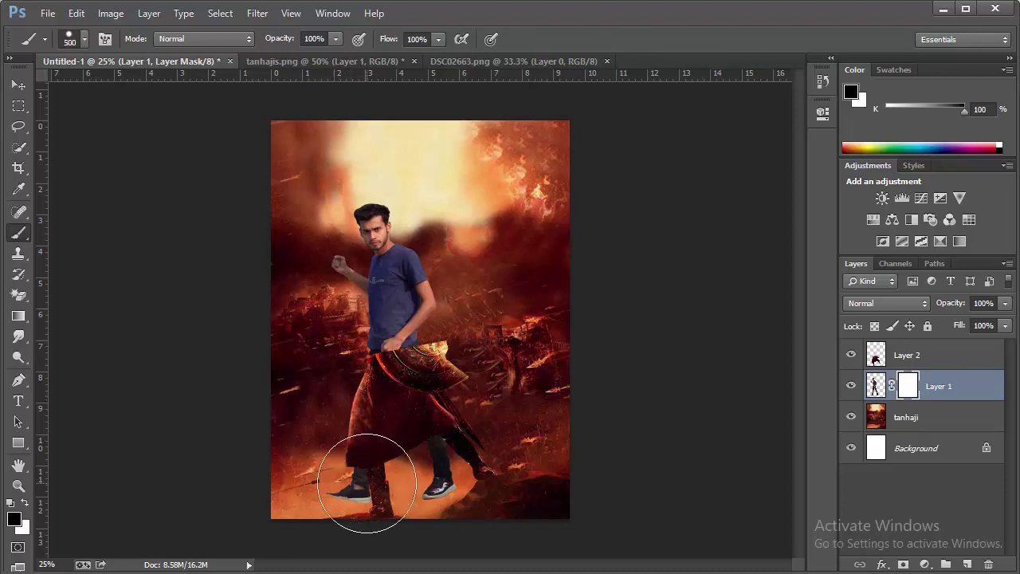
Step: Paint black on Layer 1's mask over the man's legs and sneakers
click(355, 496)
drag(355, 496, 453, 396)
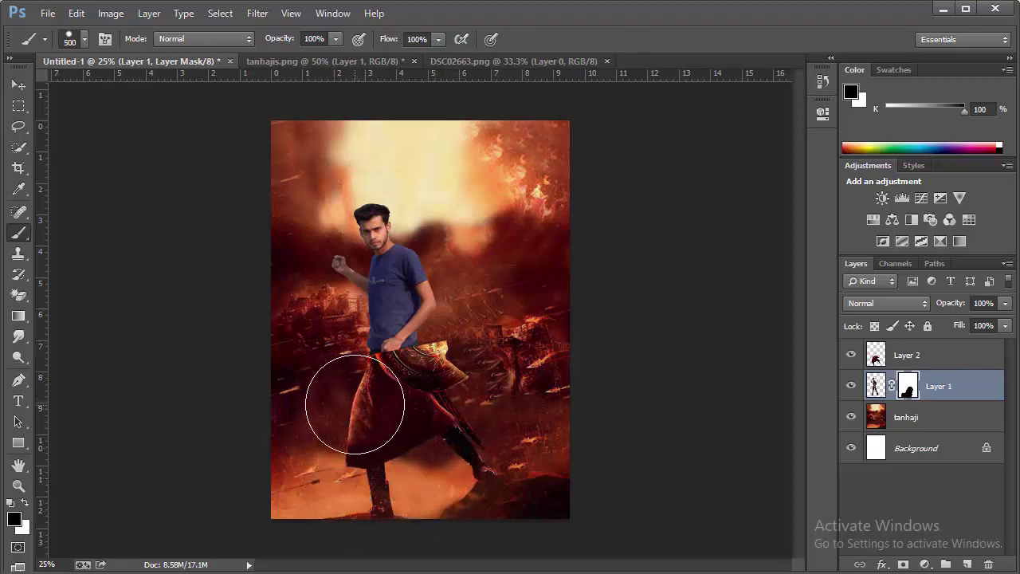
drag(453, 396, 296, 421)
click(940, 366)
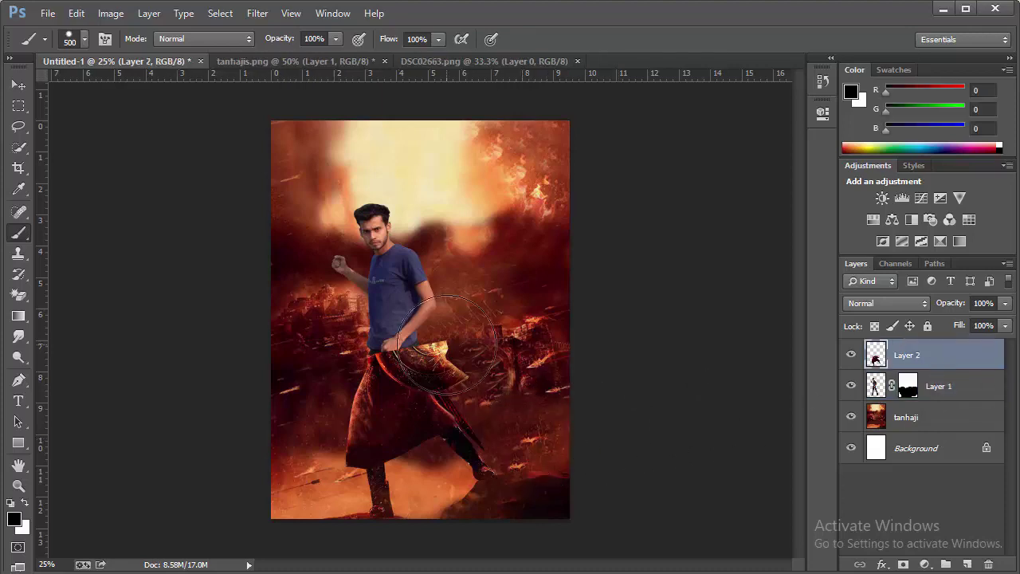
Step: Fit the poster on screen and apply an unchanged transform to the robe layer
click(18, 485)
click(364, 359)
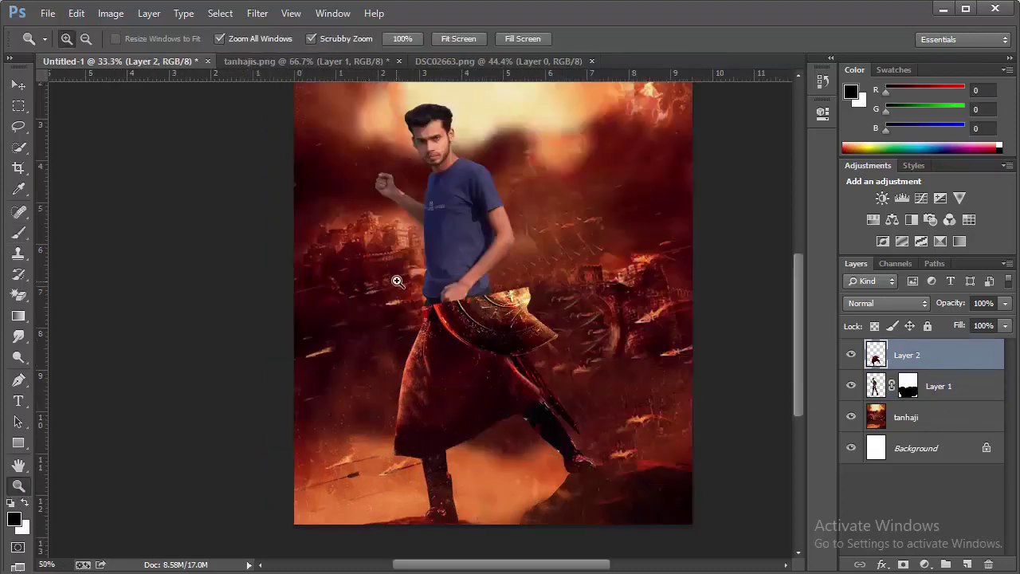
click(396, 280)
right_click(587, 205)
click(605, 213)
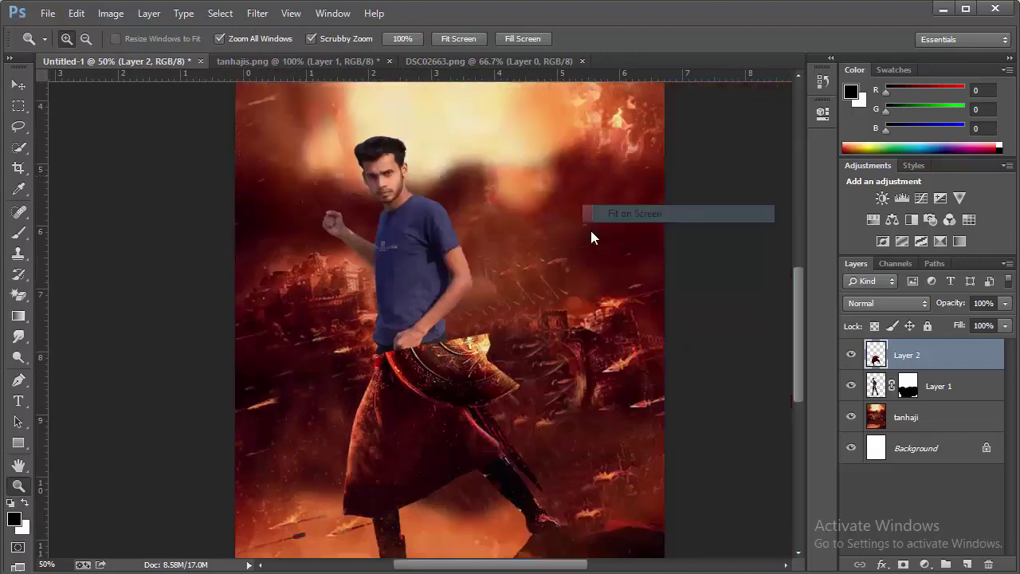
click(415, 245)
key(ctrl+t)
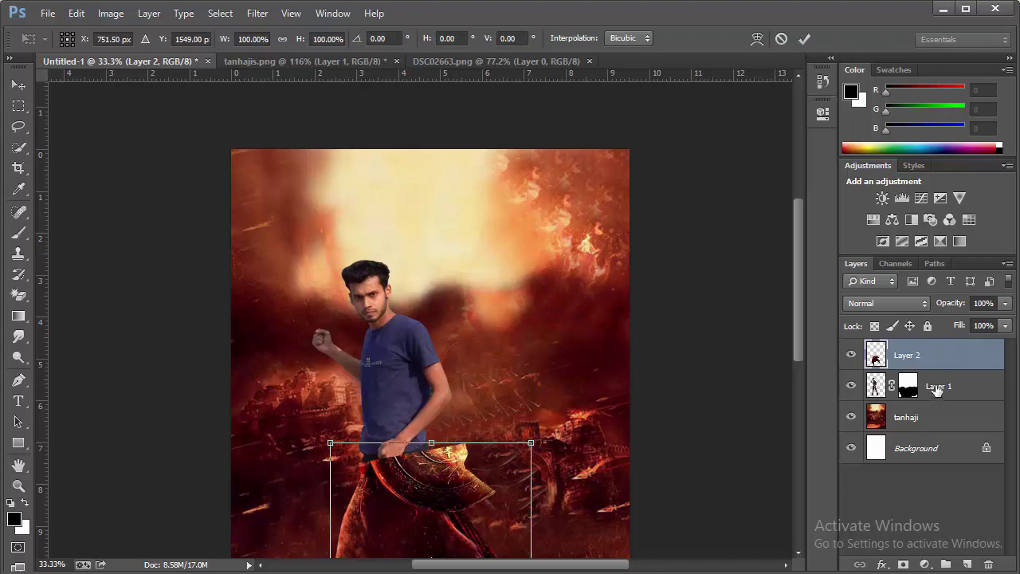
click(804, 40)
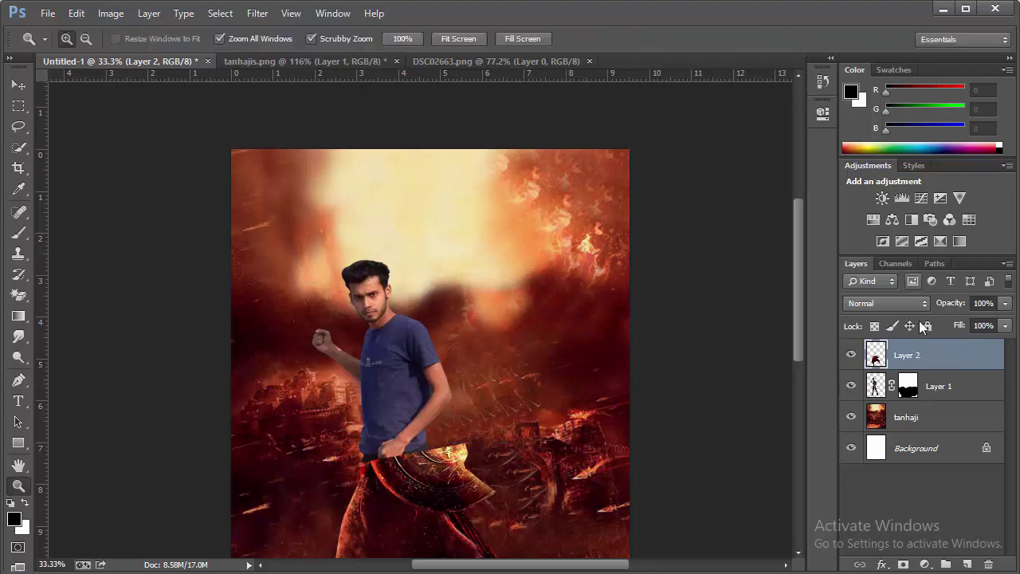
Step: Scale the man on Layer 1 up to about 102% and nudge him up and slightly left
click(936, 387)
key(ctrl+t)
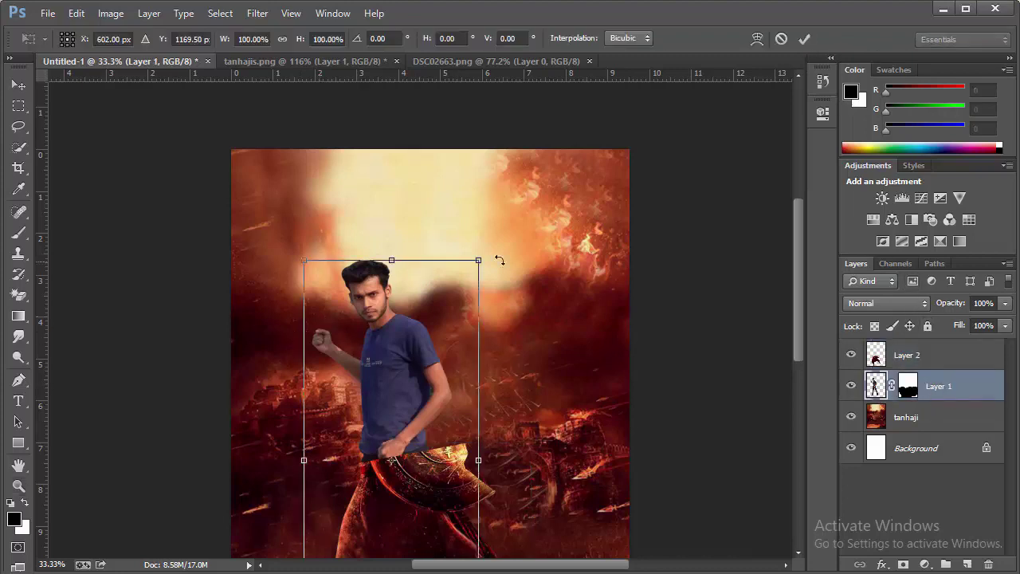
drag(481, 260, 484, 252)
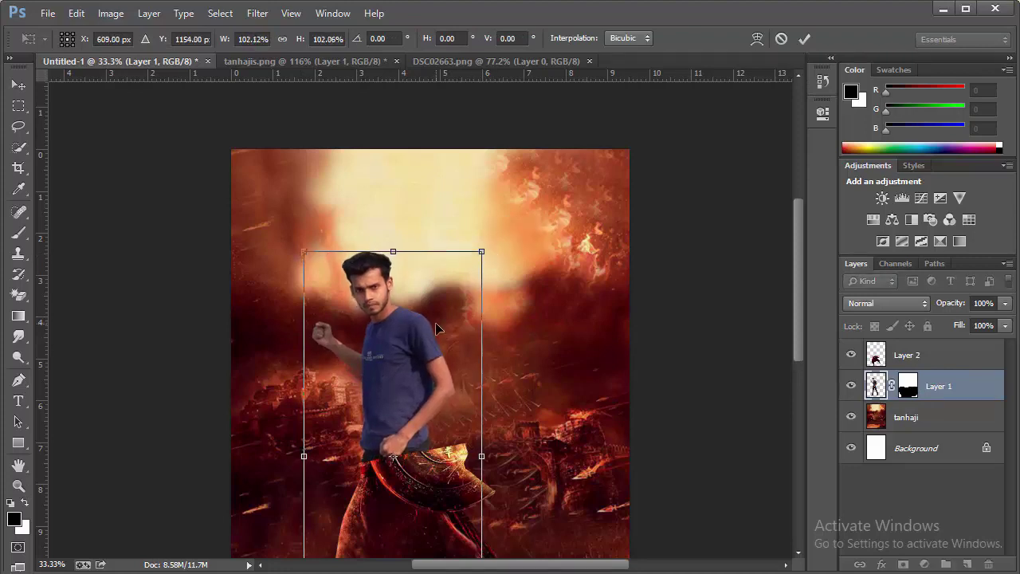
key(Down)
key(Down)
key(Down)
key(Up)
key(Up)
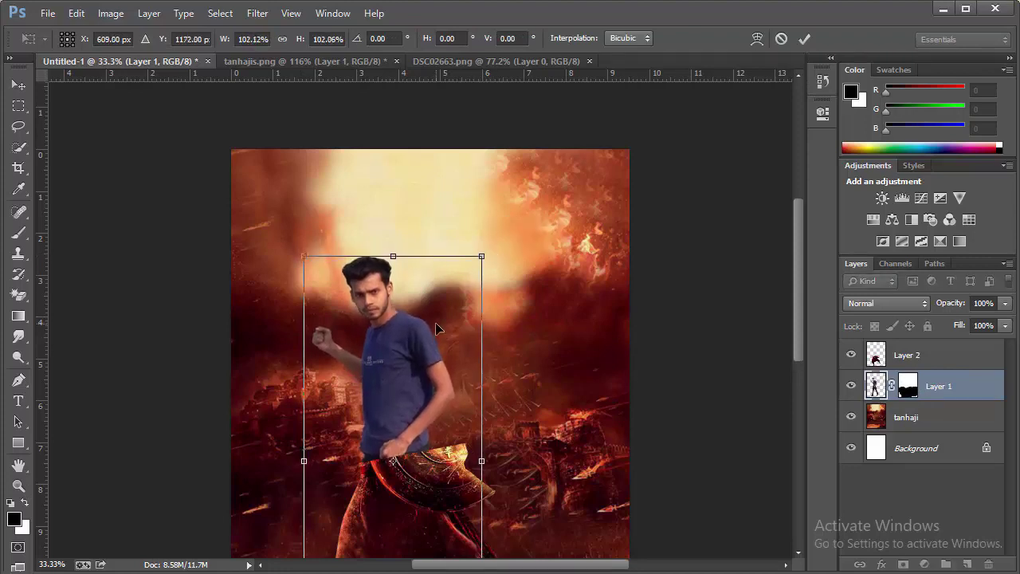
key(Up)
key(Up)
key(Up)
key(Up)
key(Up)
key(Up)
key(Up)
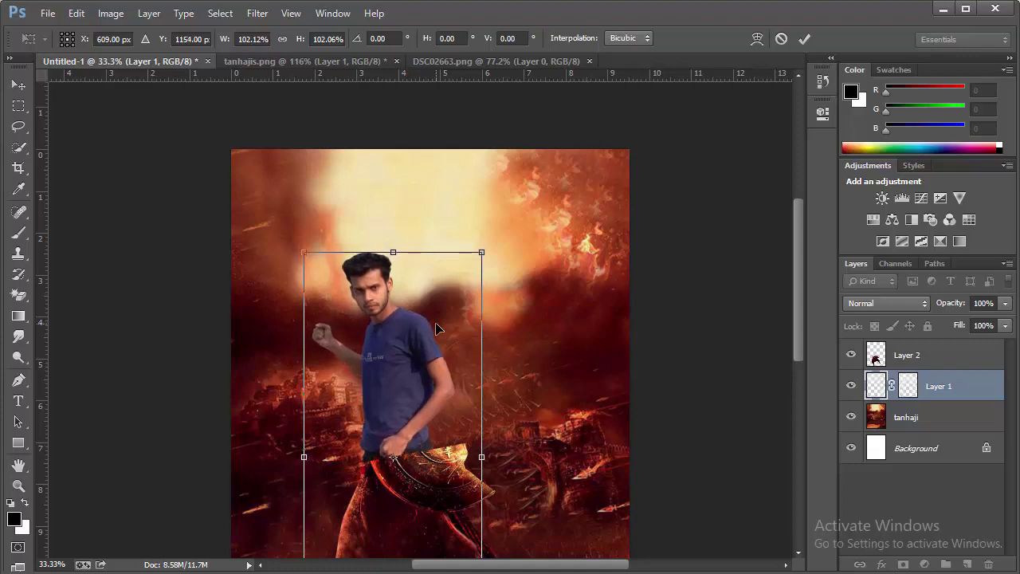
key(Up)
key(Up)
key(Up)
key(Left)
key(Left)
key(Left)
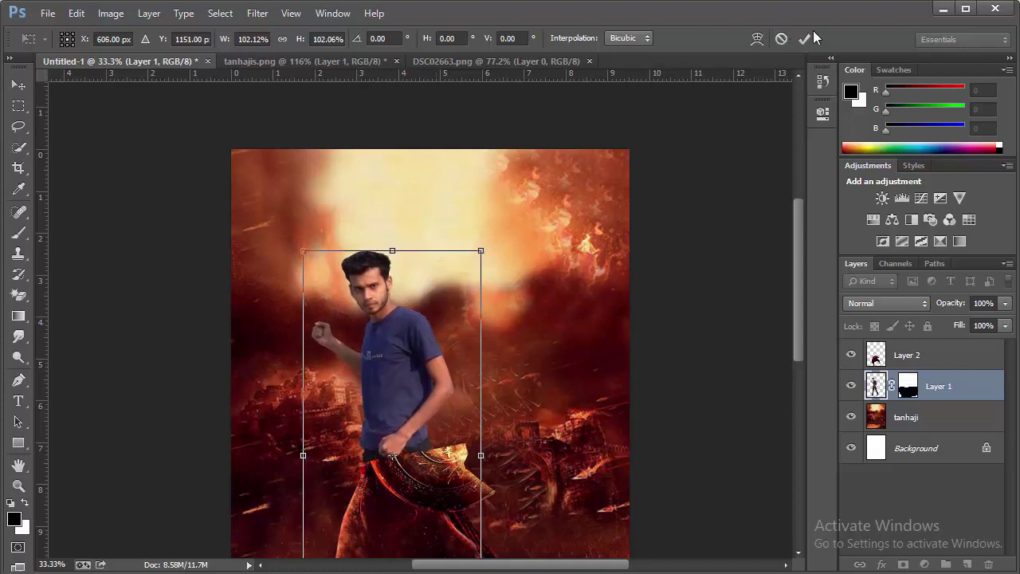
click(803, 40)
Step: Tilt the man about 1.78° counter-clockwise and nudge him right and down
right_click(412, 331)
click(430, 338)
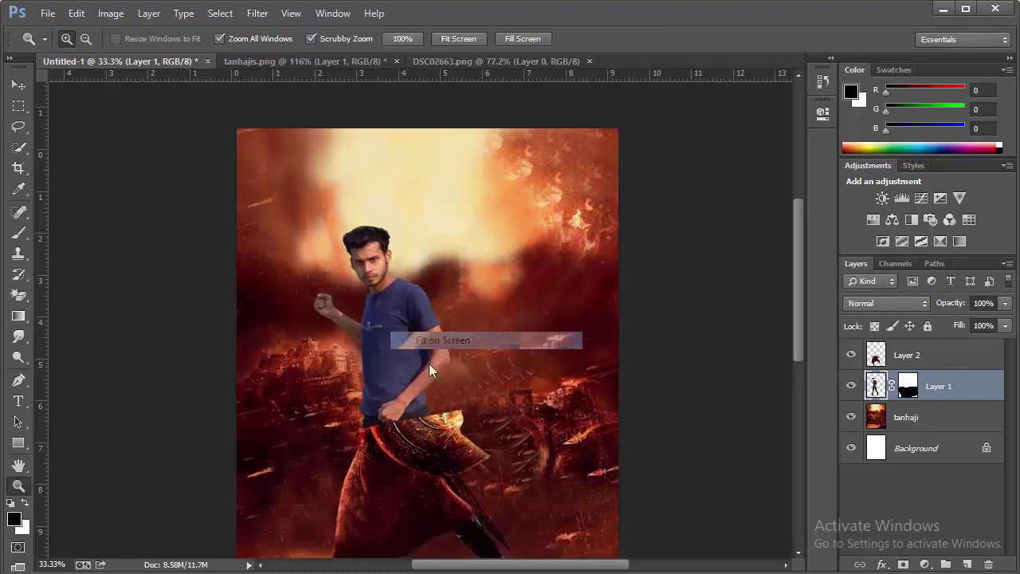
click(430, 462)
right_click(444, 130)
click(447, 232)
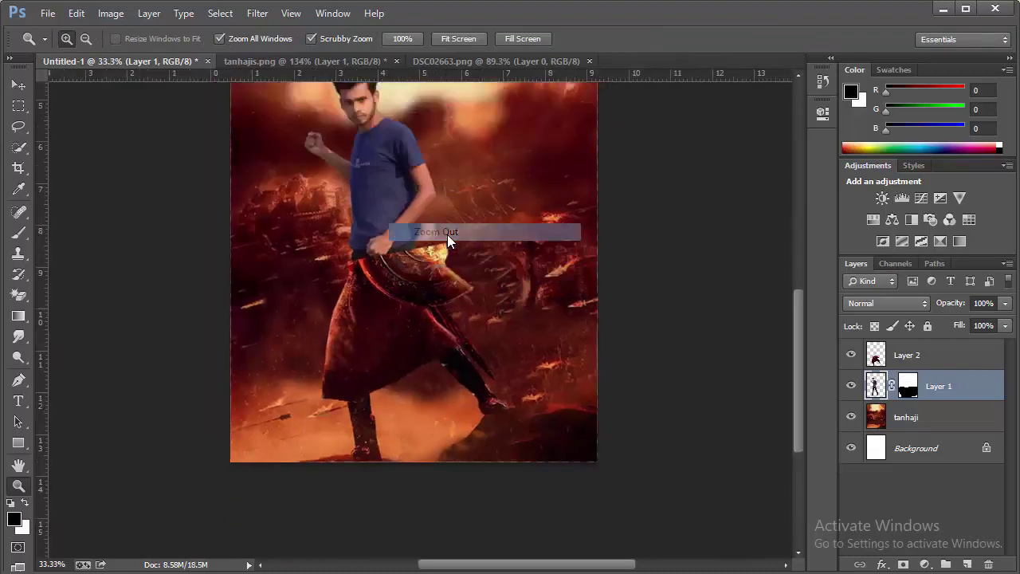
key(ctrl+t)
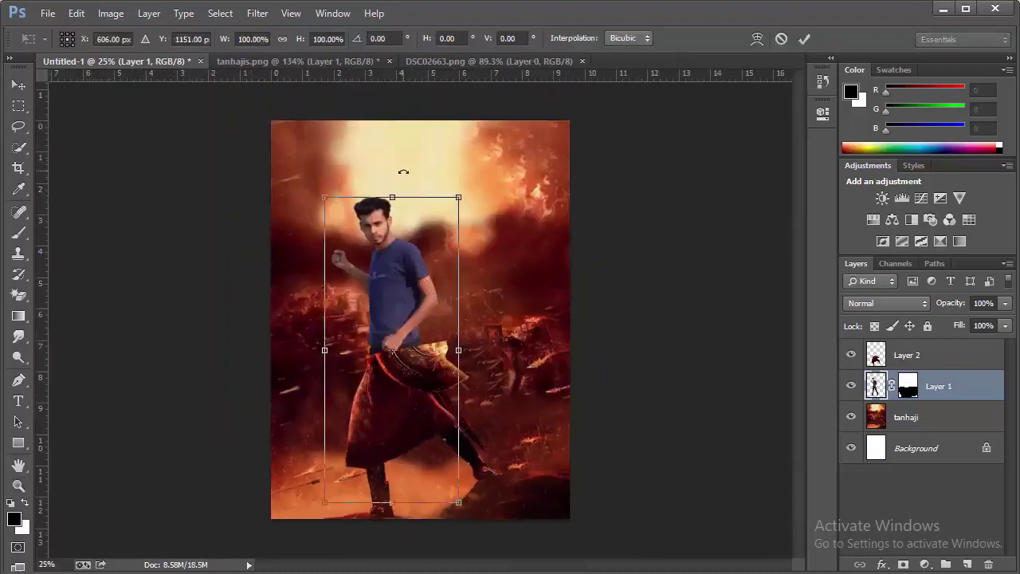
drag(401, 169, 397, 172)
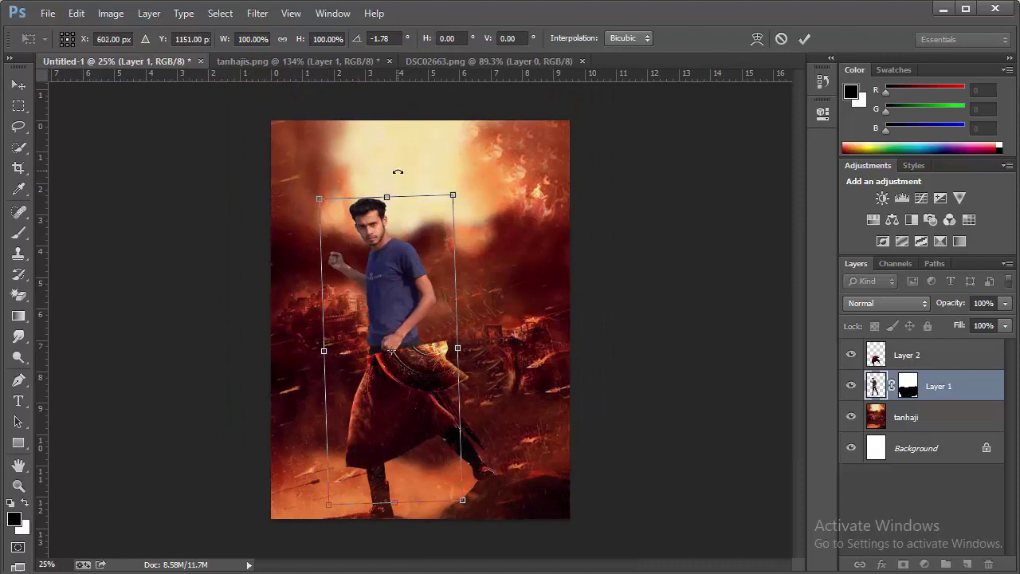
key(Down)
key(Down)
key(Down)
key(Right)
key(Right)
key(Right)
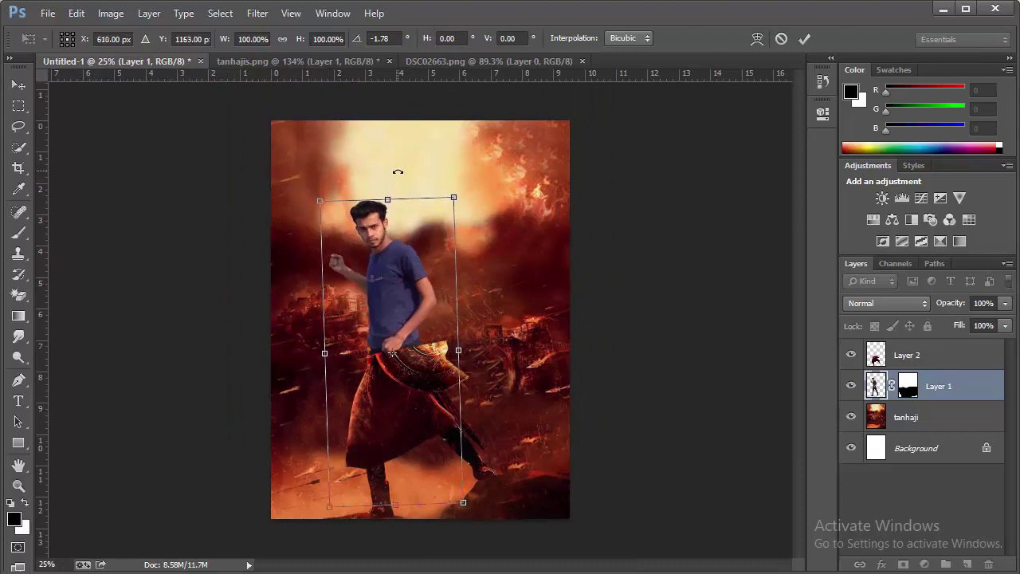
key(Down)
key(Down)
key(Down)
click(804, 38)
key(z)
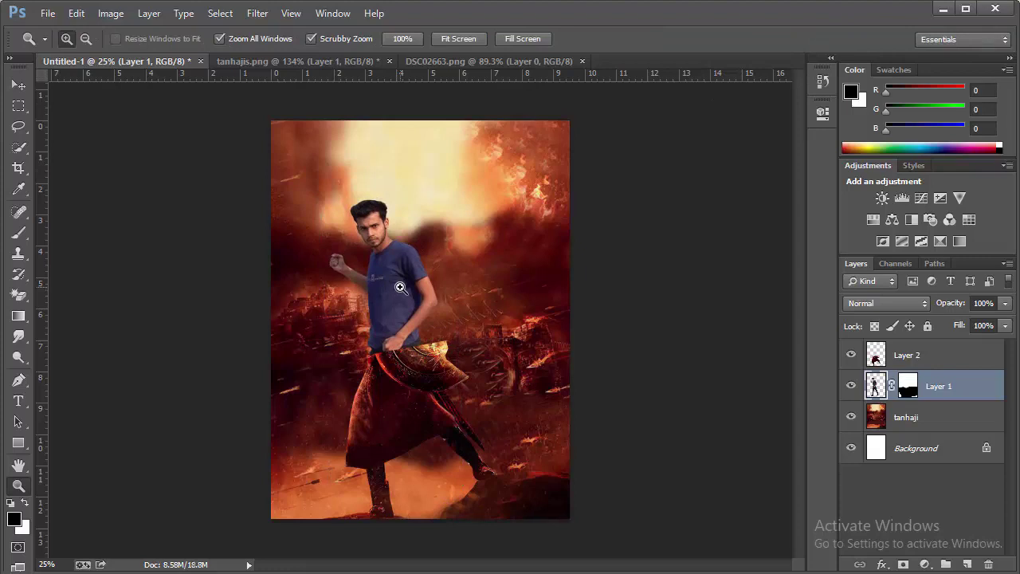
click(349, 66)
right_click(427, 210)
click(458, 222)
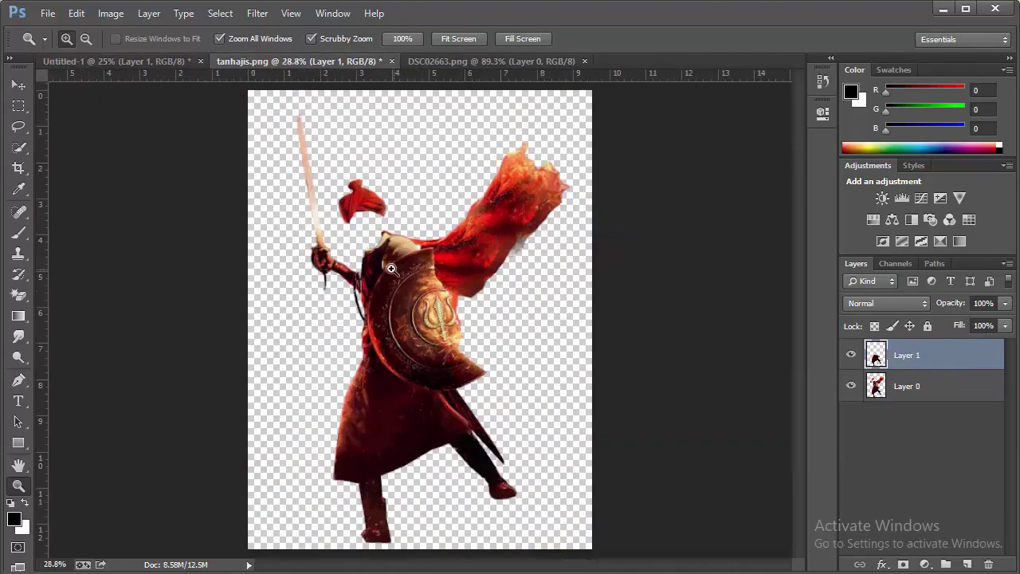
click(392, 260)
click(497, 293)
click(395, 351)
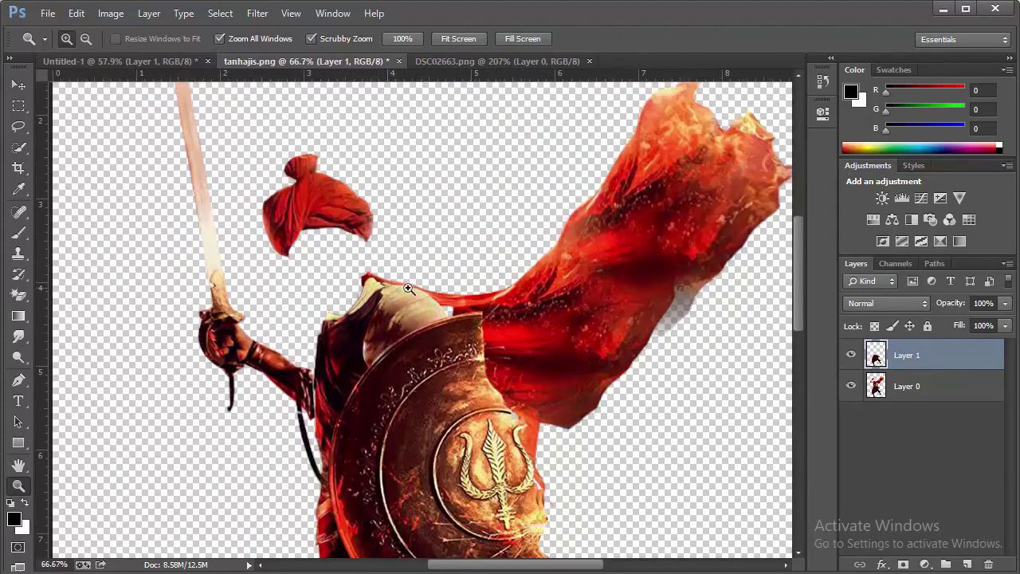
click(444, 353)
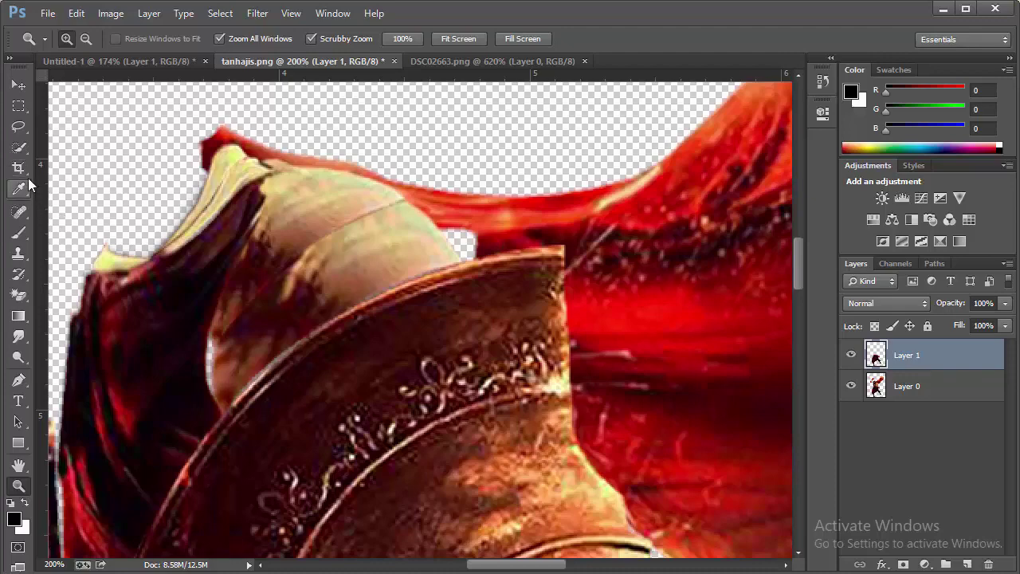
right_click(343, 218)
click(374, 231)
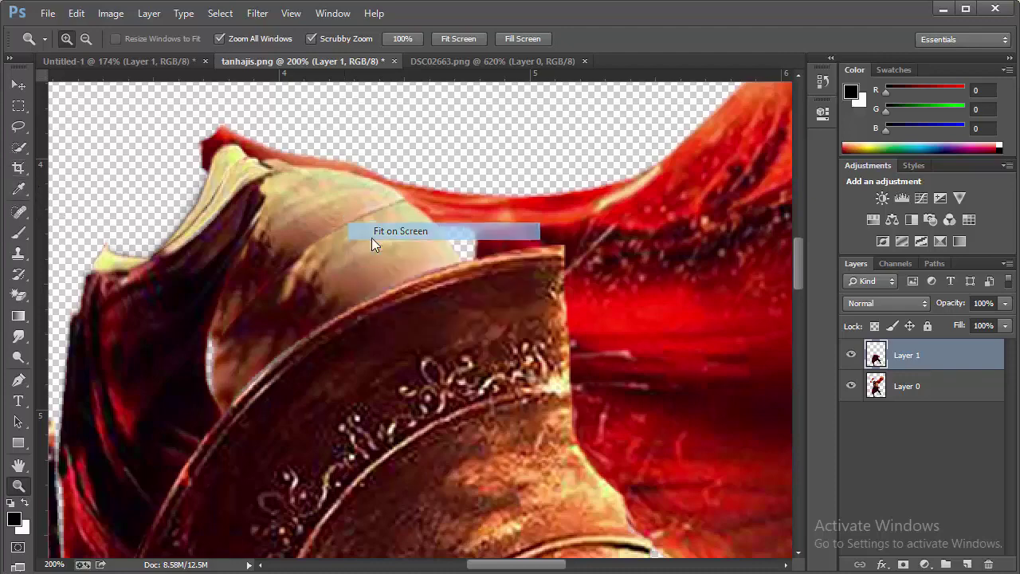
click(476, 386)
click(382, 239)
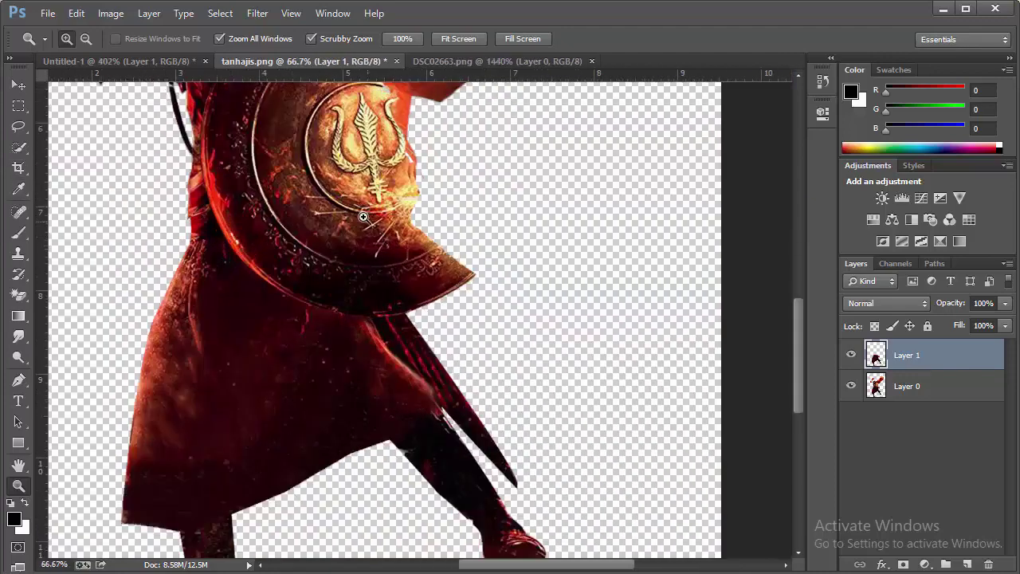
scroll(351, 263, up, 2)
scroll(345, 295, up, 1)
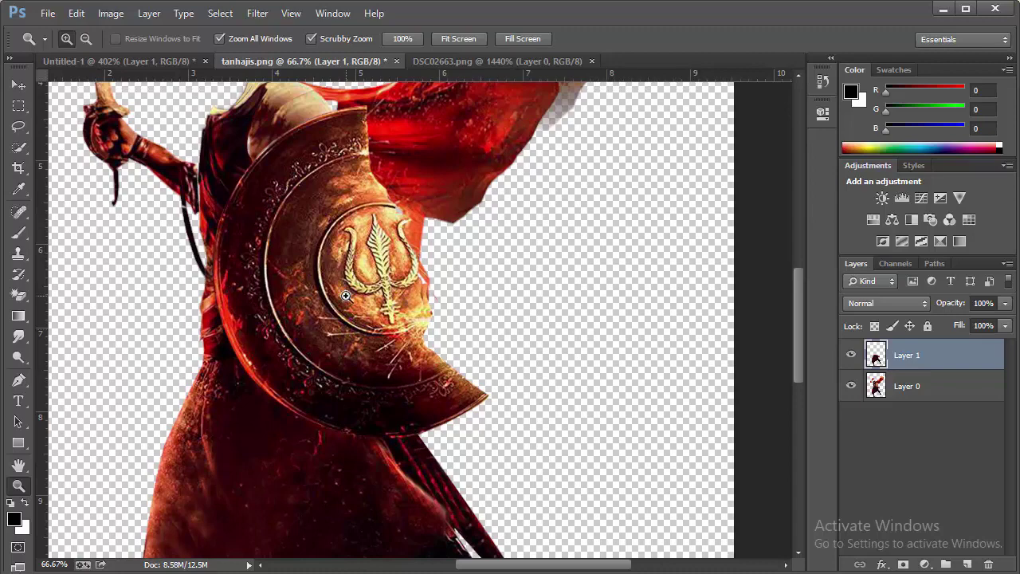
click(483, 418)
right_click(391, 332)
click(458, 329)
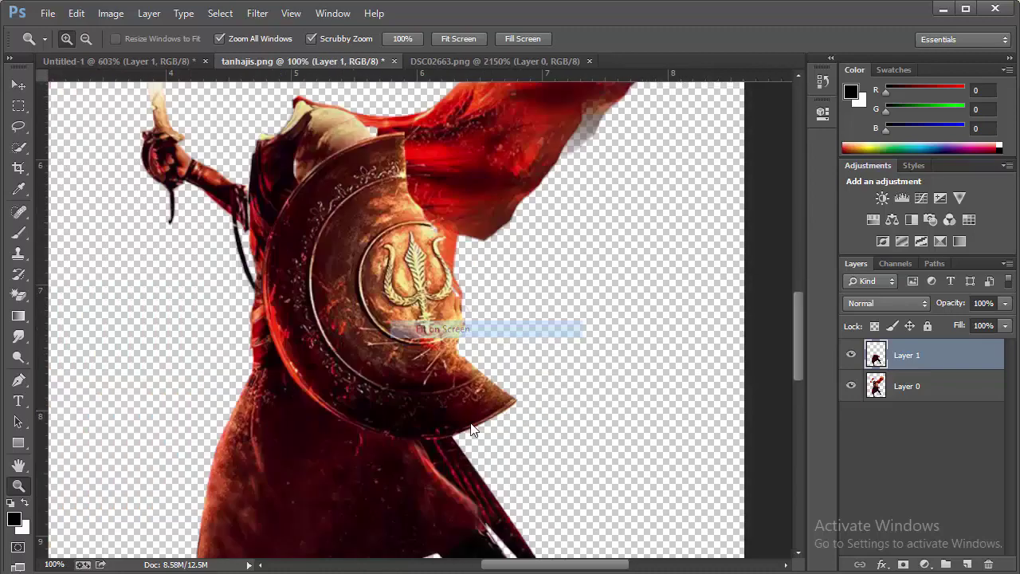
click(400, 212)
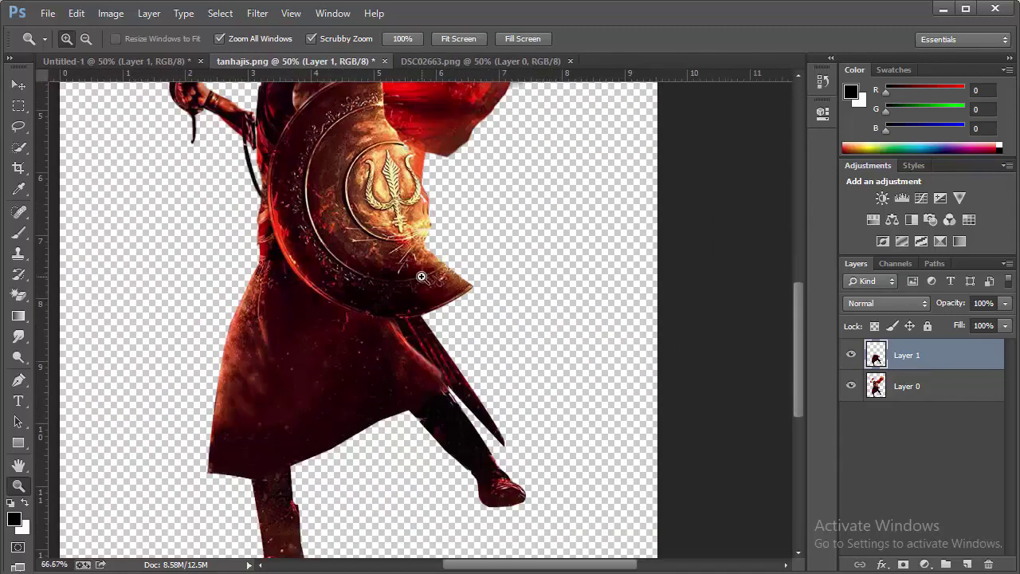
scroll(417, 274, down, 1)
scroll(343, 358, up, 2)
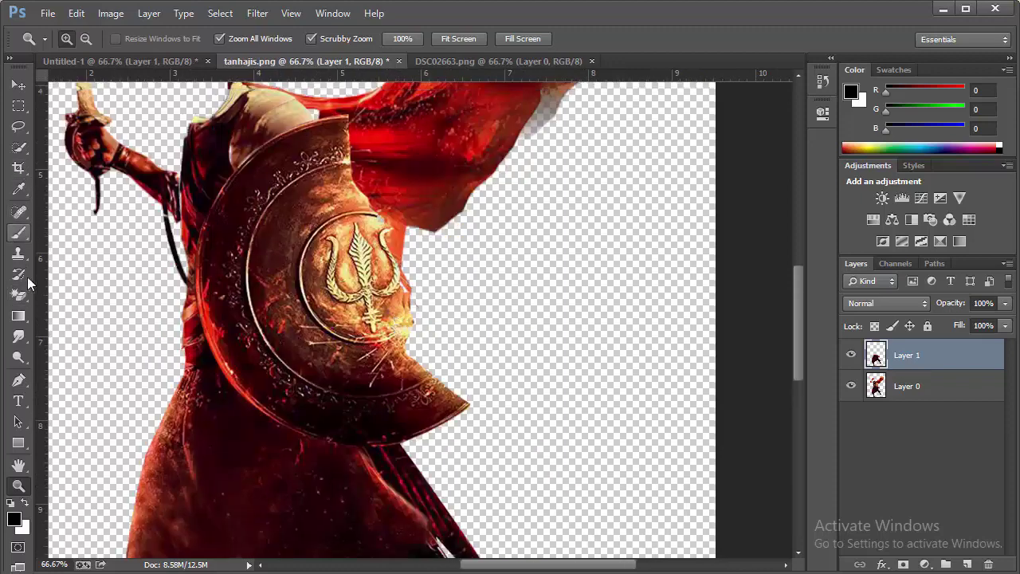
Step: Trace the trident shield in tanhajis.png as a closed Pen tool path
click(20, 380)
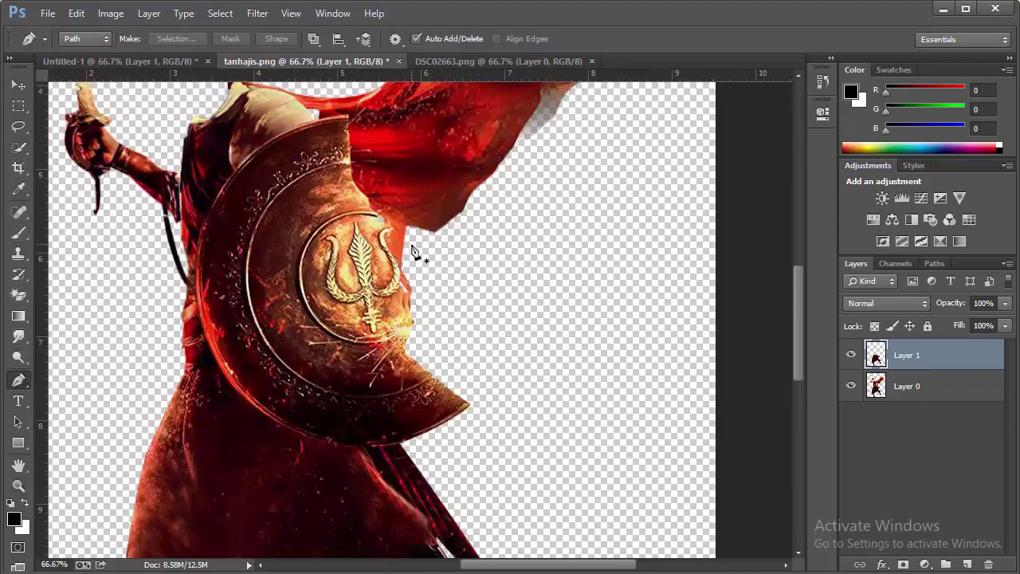
click(409, 294)
click(434, 348)
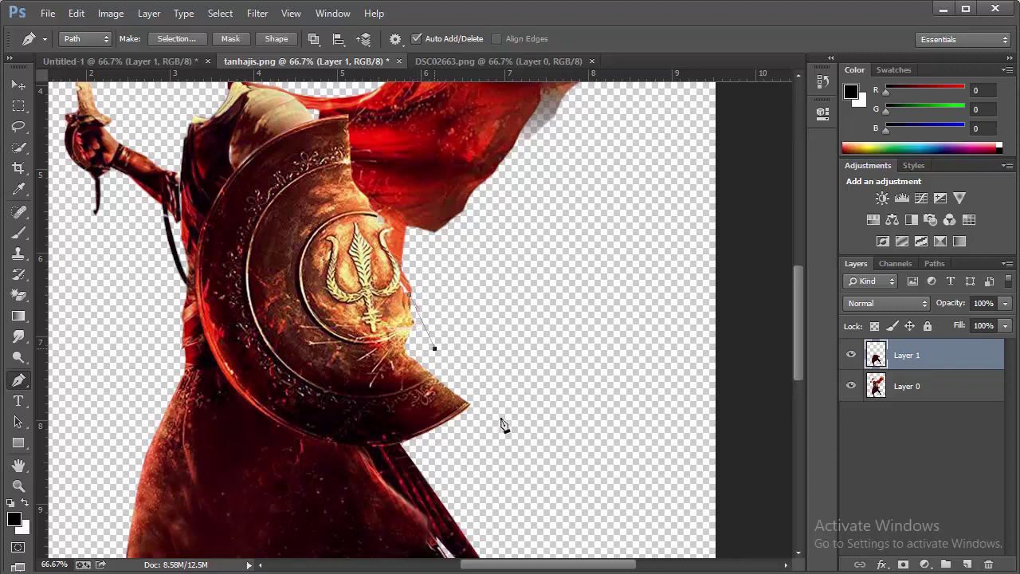
click(499, 420)
click(397, 443)
drag(214, 359, 153, 260)
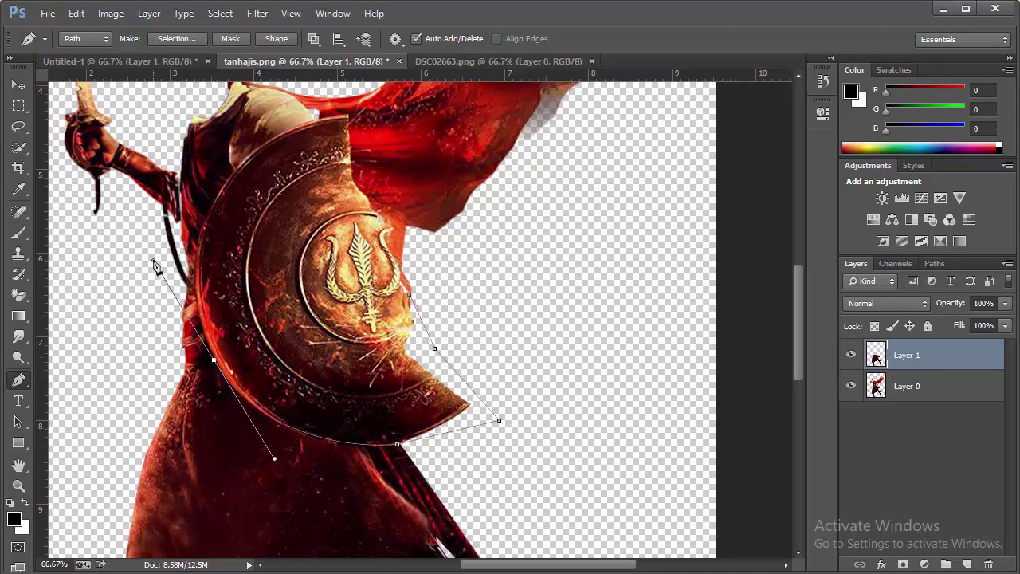
key(alt)
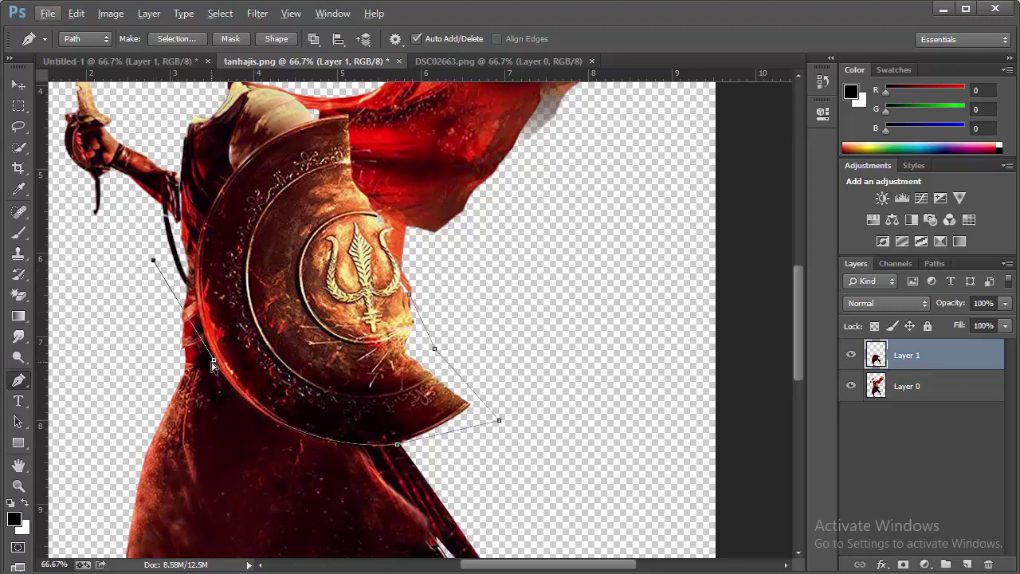
alt+click(214, 359)
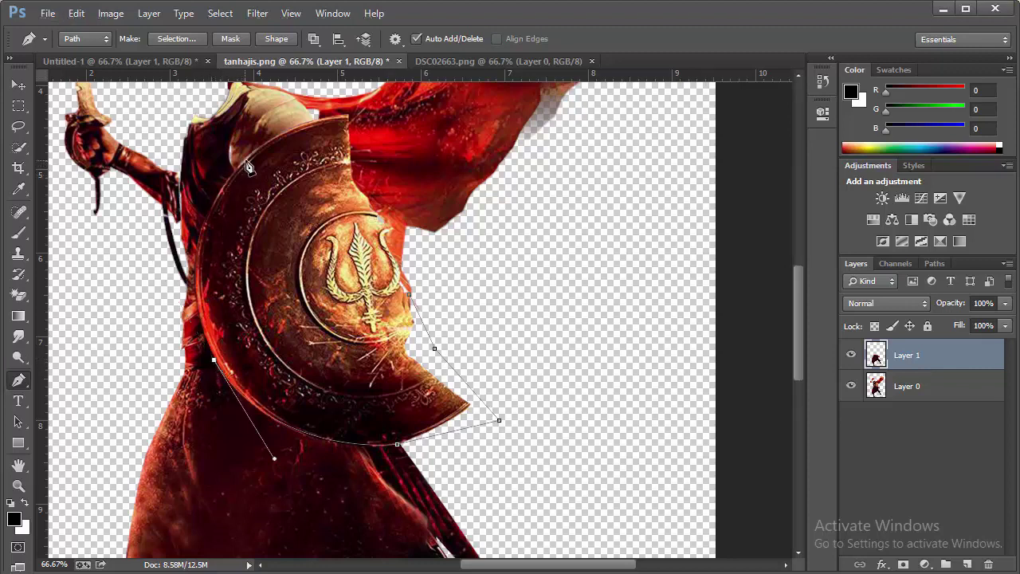
drag(247, 166, 337, 82)
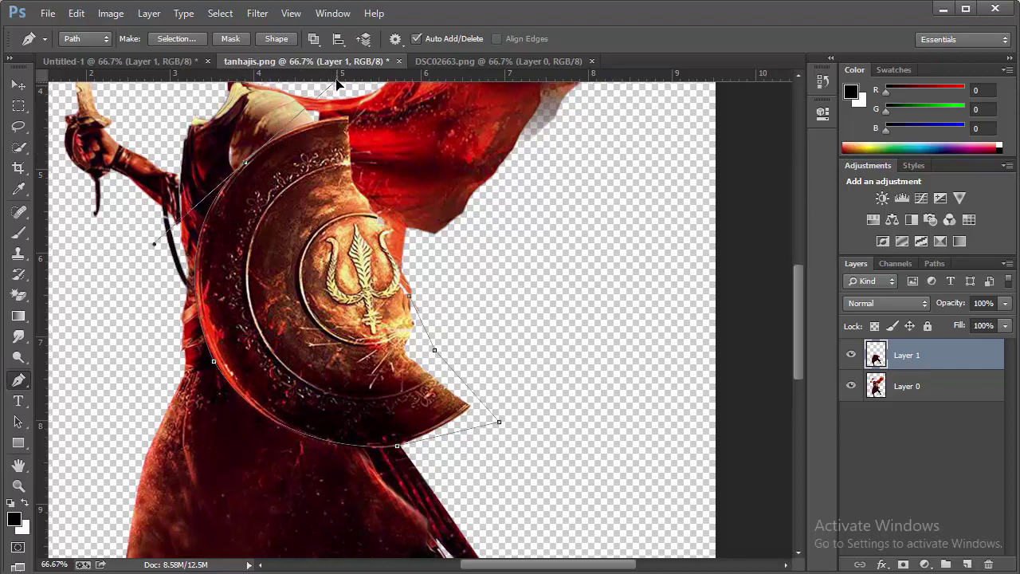
scroll(281, 176, up, 1)
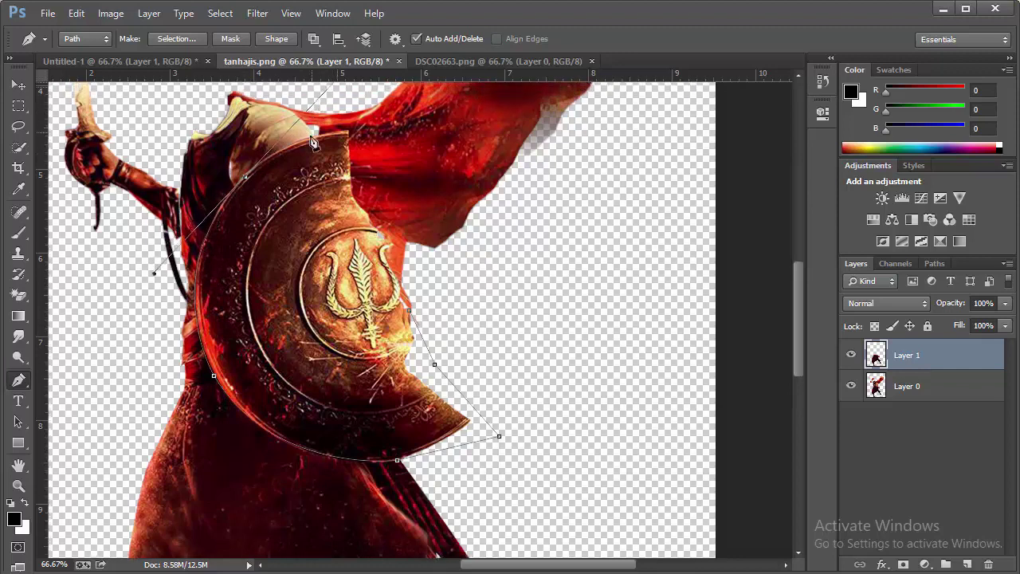
alt+click(247, 177)
drag(348, 131, 414, 126)
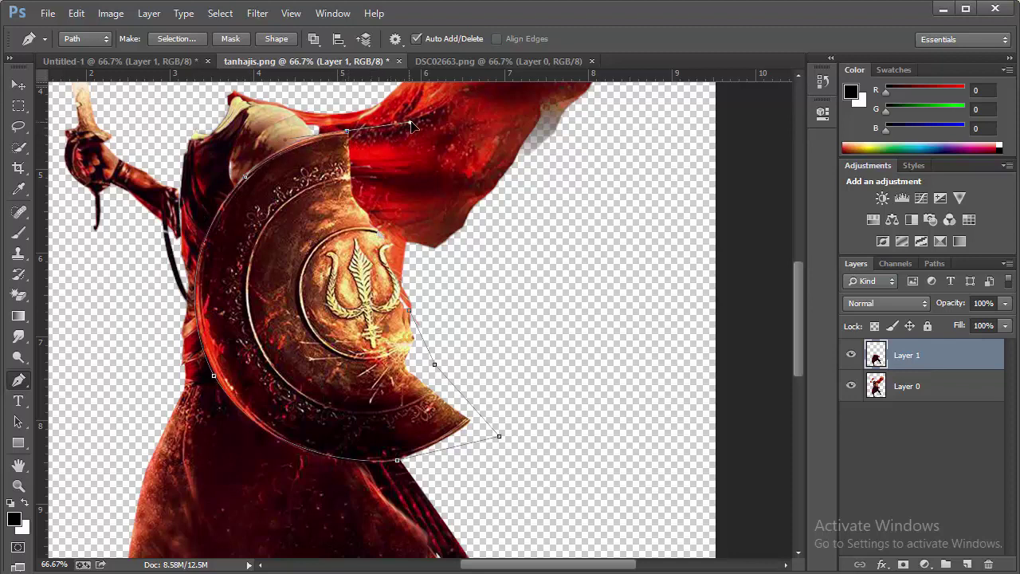
alt+click(347, 131)
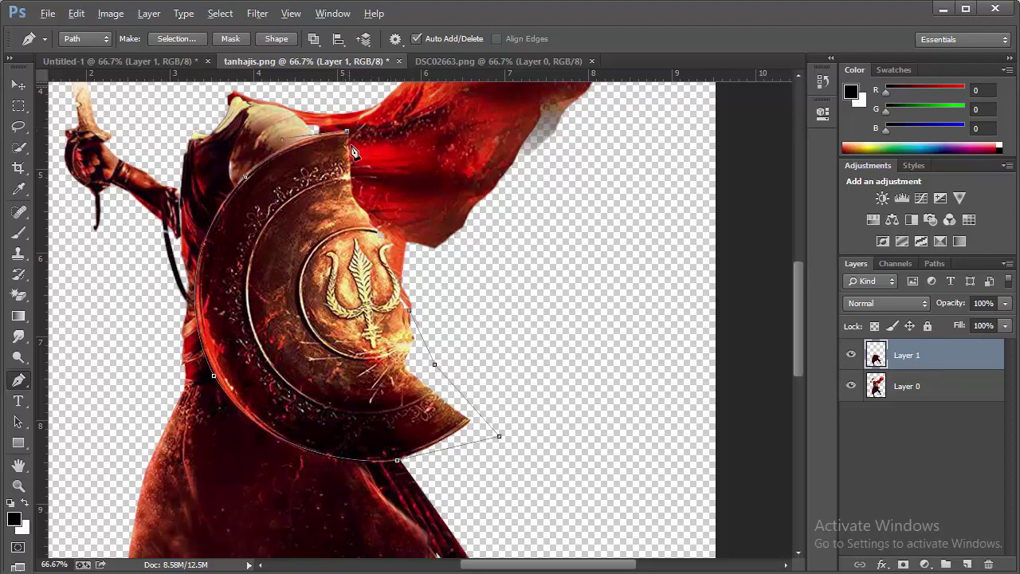
click(366, 212)
click(404, 307)
Step: Convert the shield path to a selection and copy it from Layer 0 onto a new layer
right_click(339, 316)
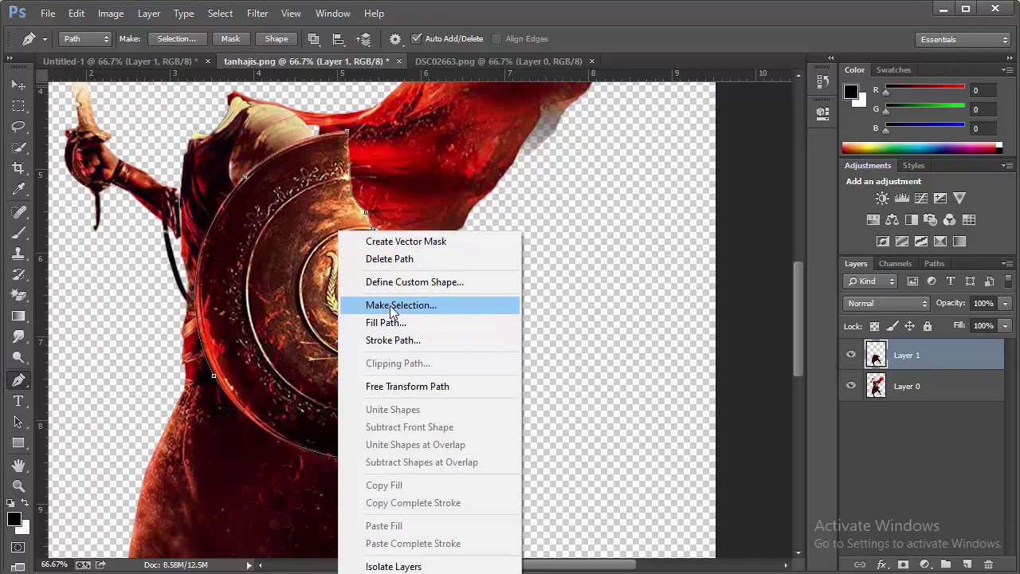
click(389, 306)
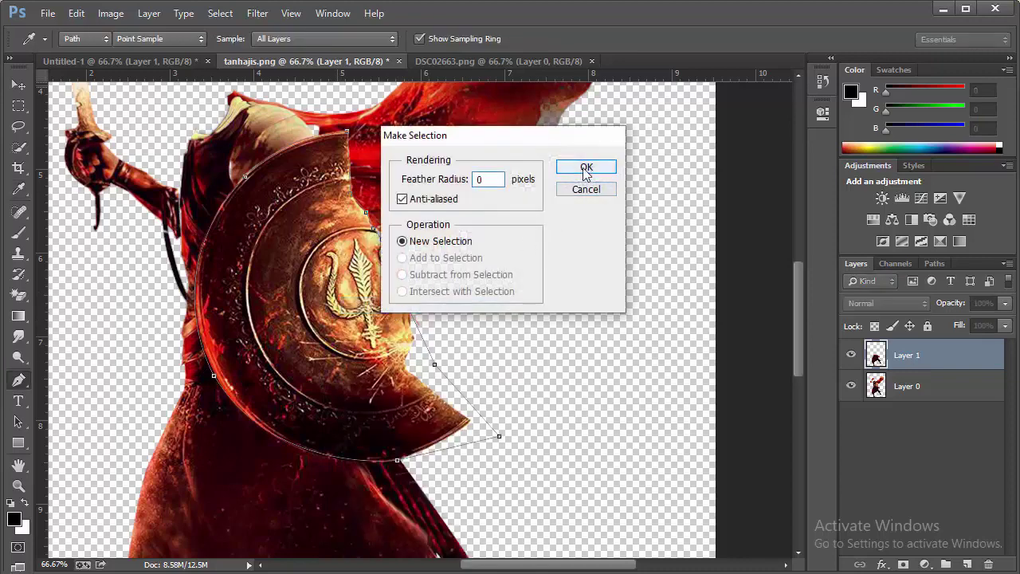
click(586, 169)
click(954, 390)
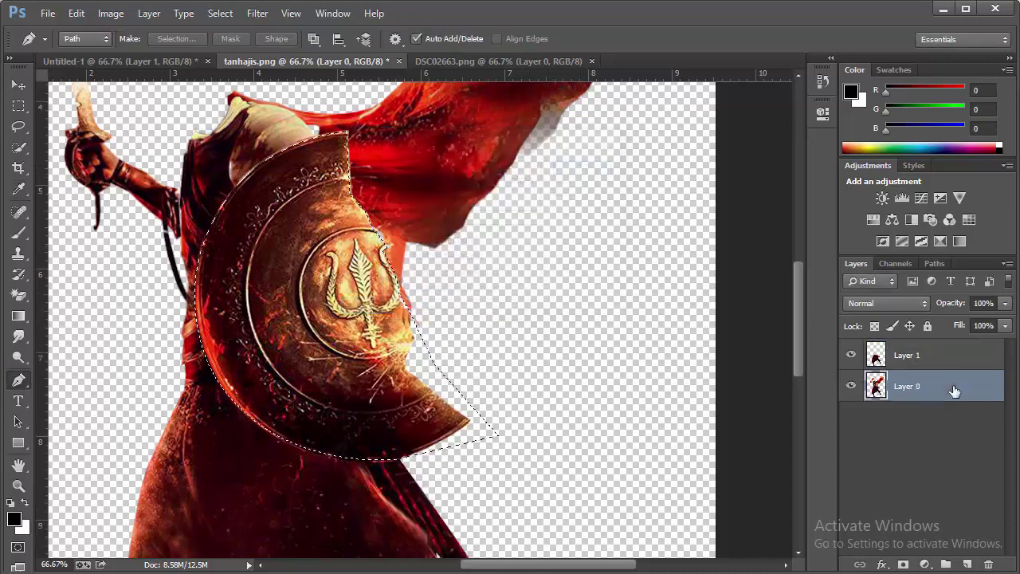
key(ctrl+j)
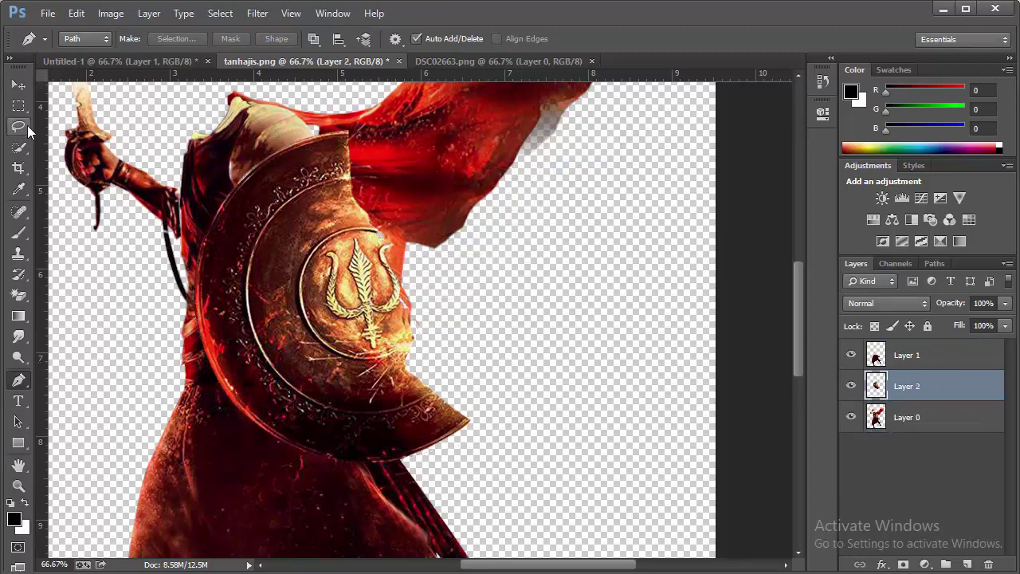
click(19, 84)
Step: Drag the shield into the poster, stack it on top, and position it over the man's chest
mouse_move(295, 207)
mouse_down()
mouse_move(233, 153)
mouse_move(311, 212)
mouse_up()
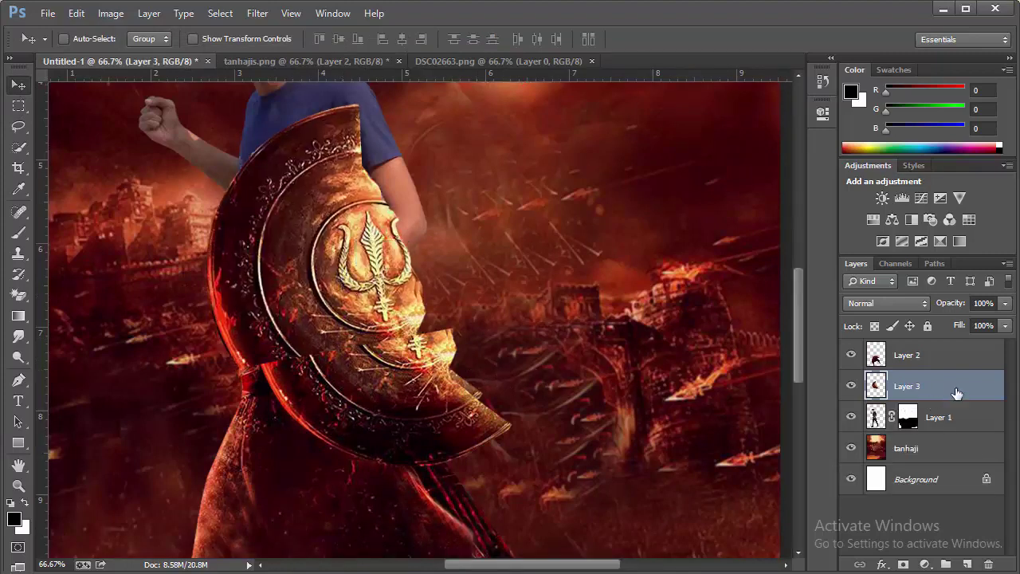
drag(956, 394, 944, 350)
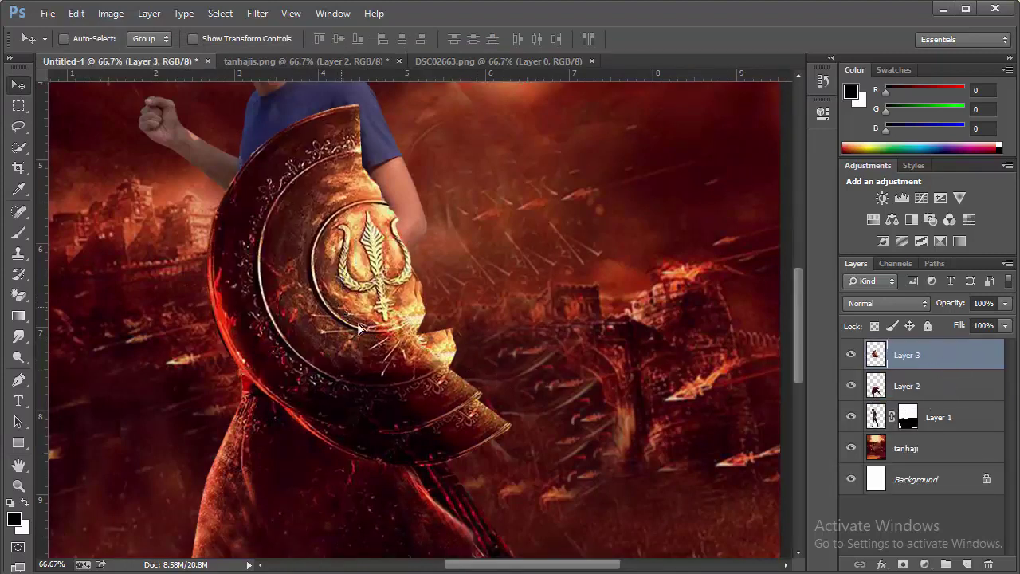
drag(359, 327, 369, 340)
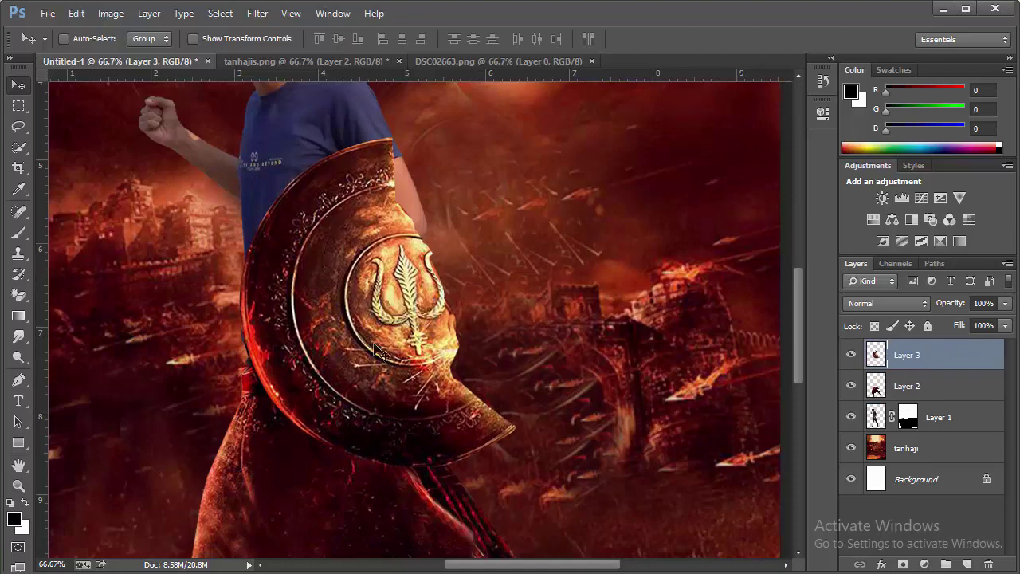
scroll(381, 375, up, 1)
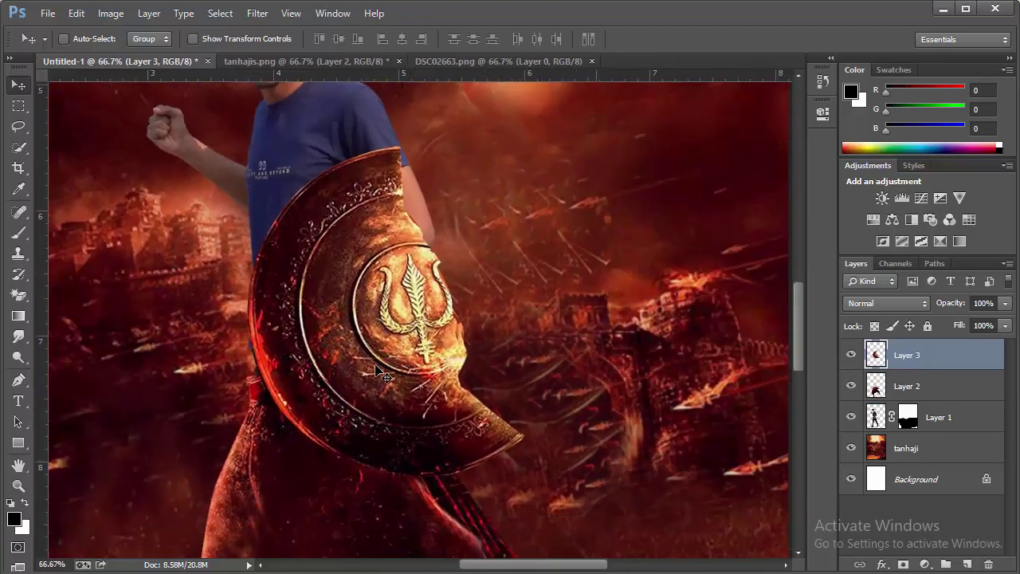
scroll(554, 434, down, 3)
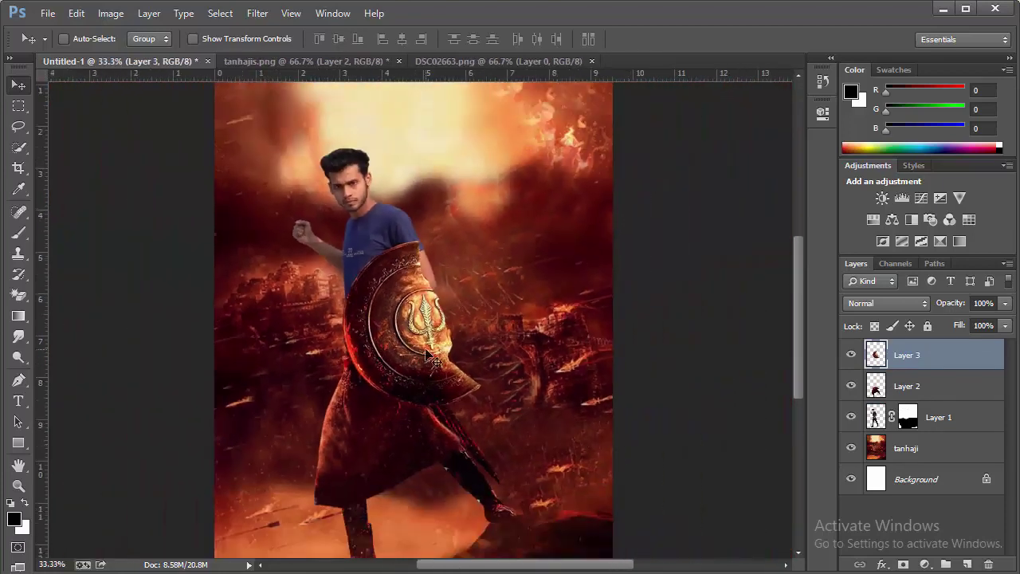
drag(417, 338, 422, 345)
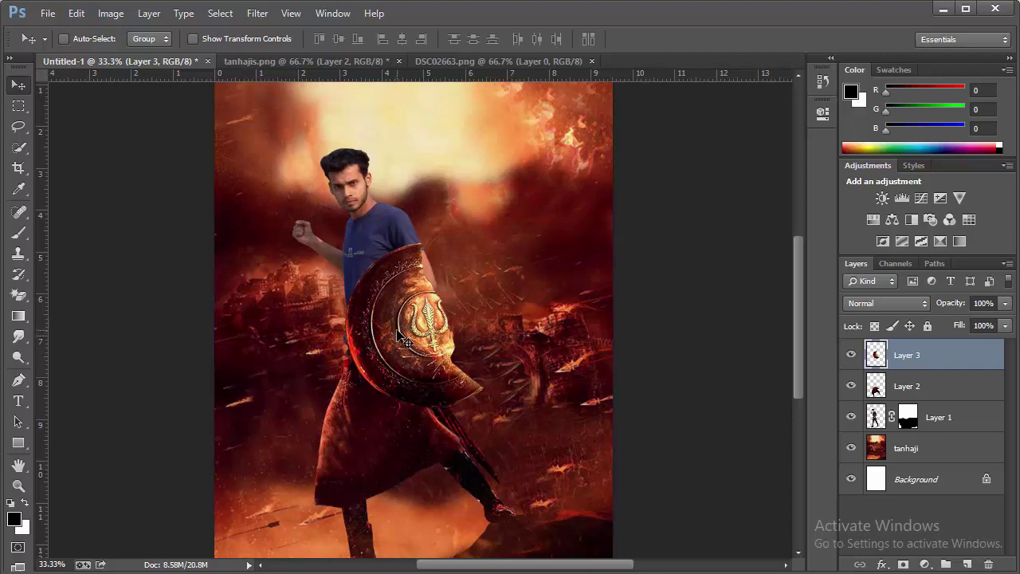
drag(399, 330, 396, 327)
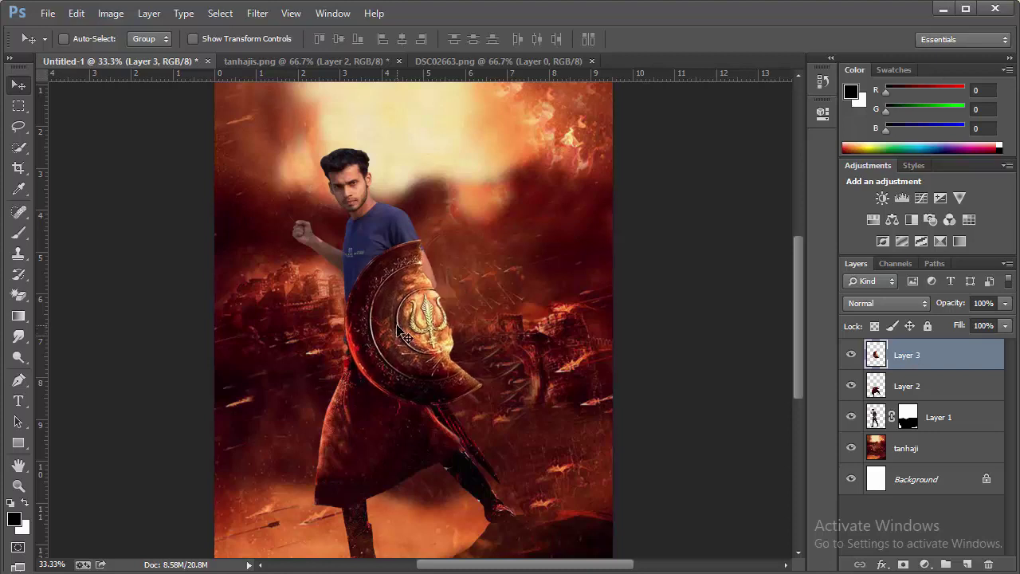
key(ctrl+t)
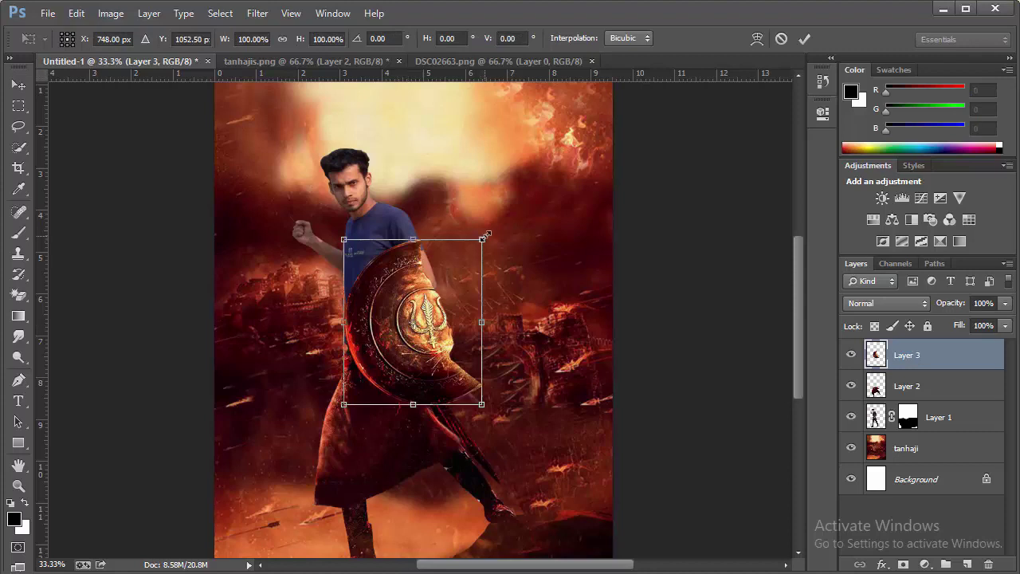
Step: Enlarge the shield to about 103%, then narrow the man's Layer 1 slightly from the right
mouse_move(489, 235)
mouse_down()
mouse_move(497, 232)
mouse_move(487, 234)
mouse_up()
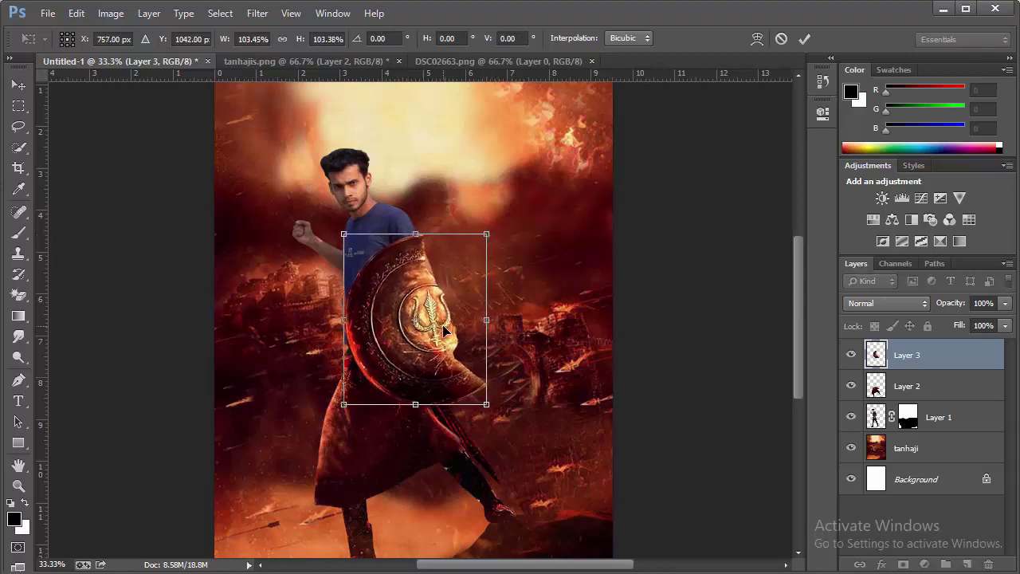
key(Down)
key(Down)
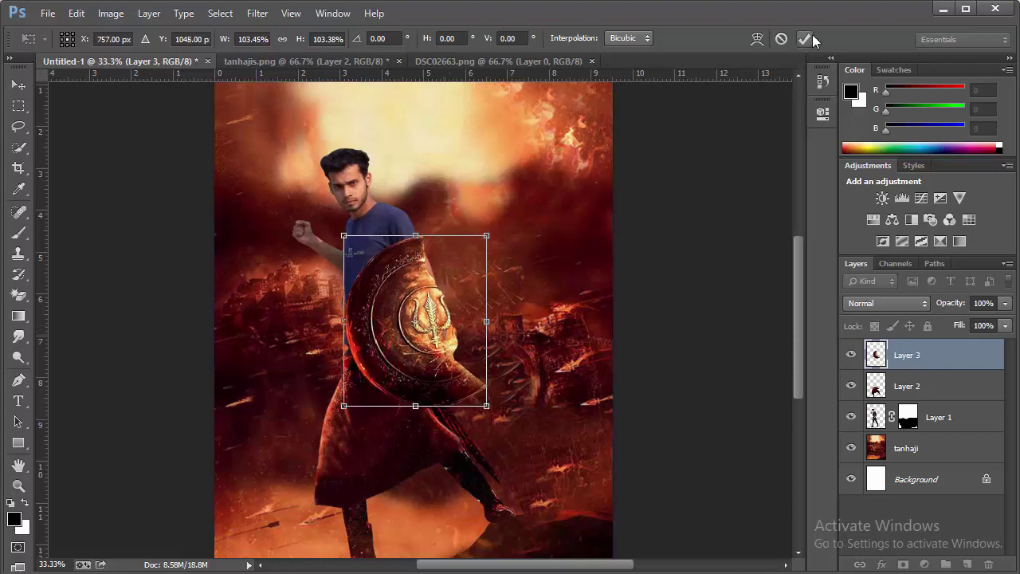
click(812, 36)
click(937, 420)
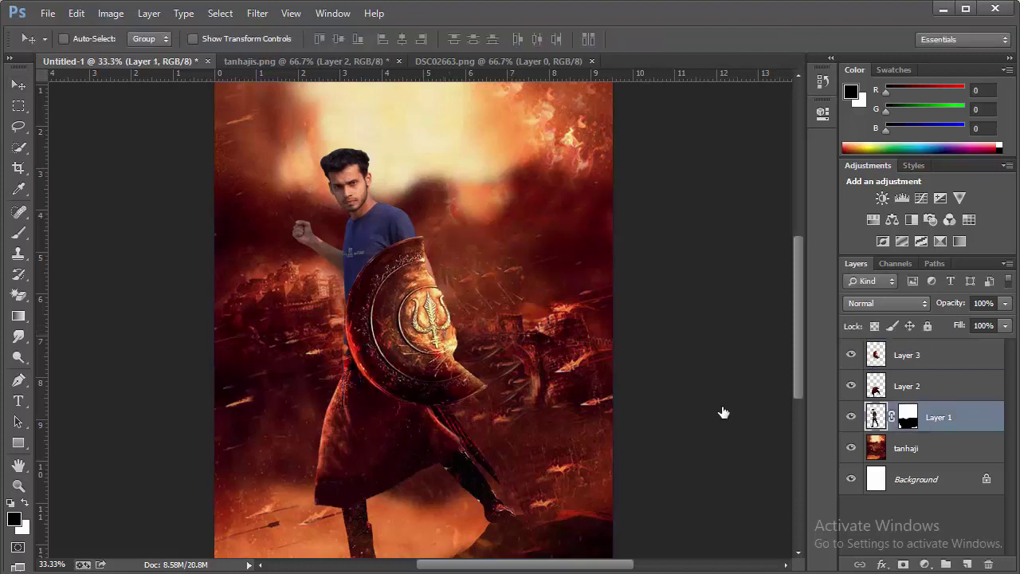
key(ctrl+t)
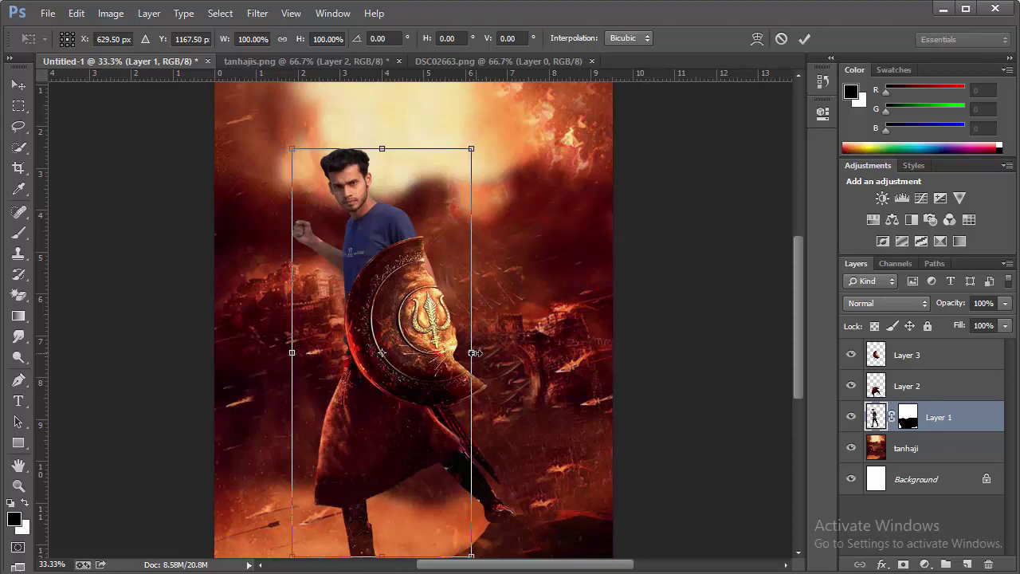
drag(473, 352, 475, 353)
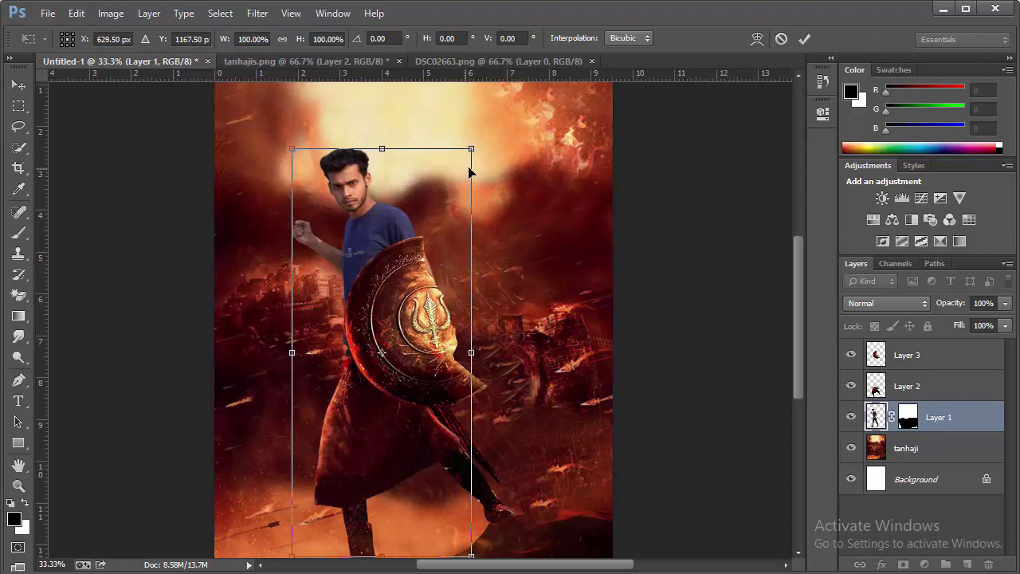
click(804, 38)
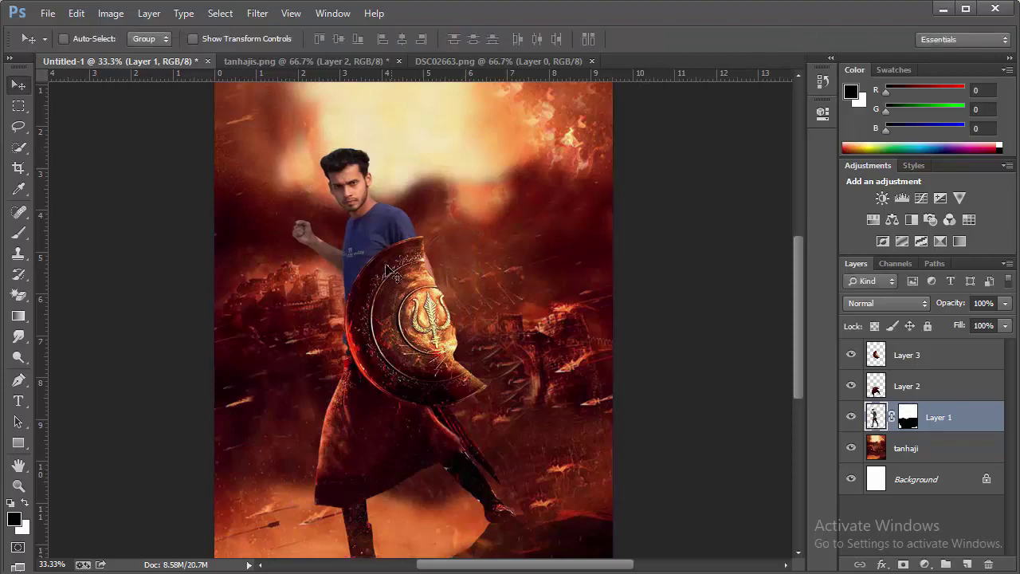
Step: Fit the whole poster on screen, then bring the tanhajis.png warrior image to the front
click(19, 485)
right_click(408, 202)
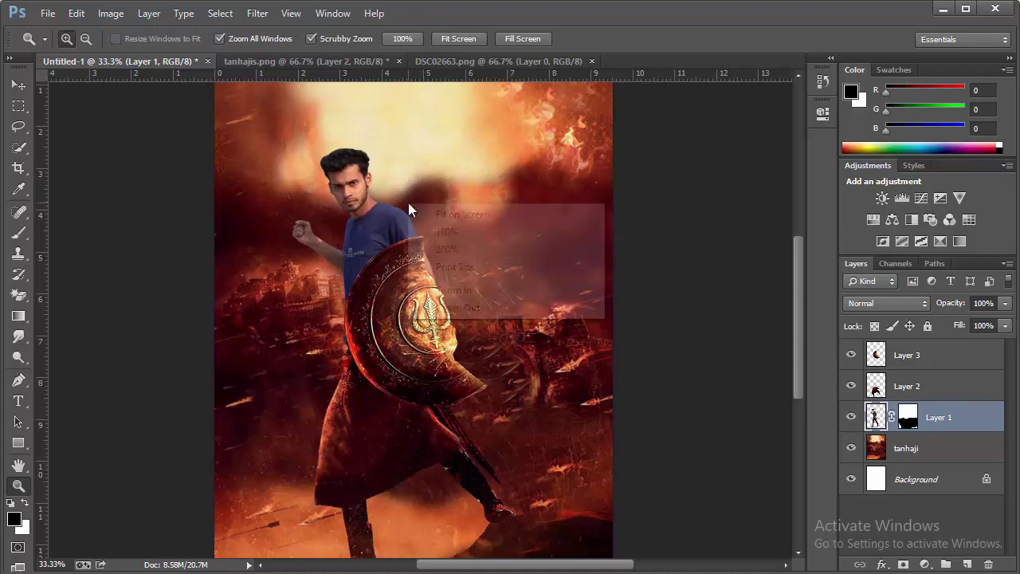
click(417, 211)
right_click(469, 222)
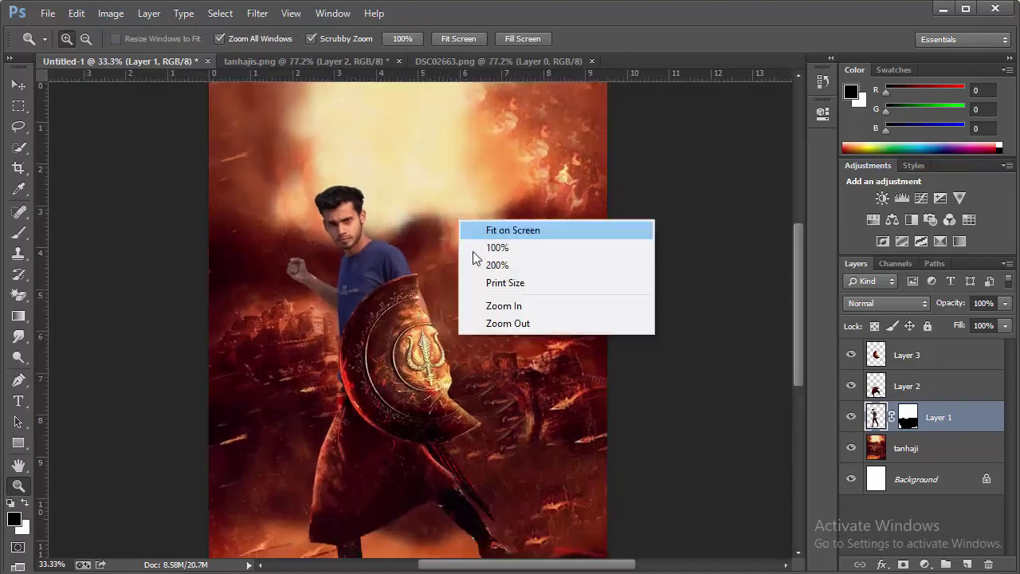
click(501, 323)
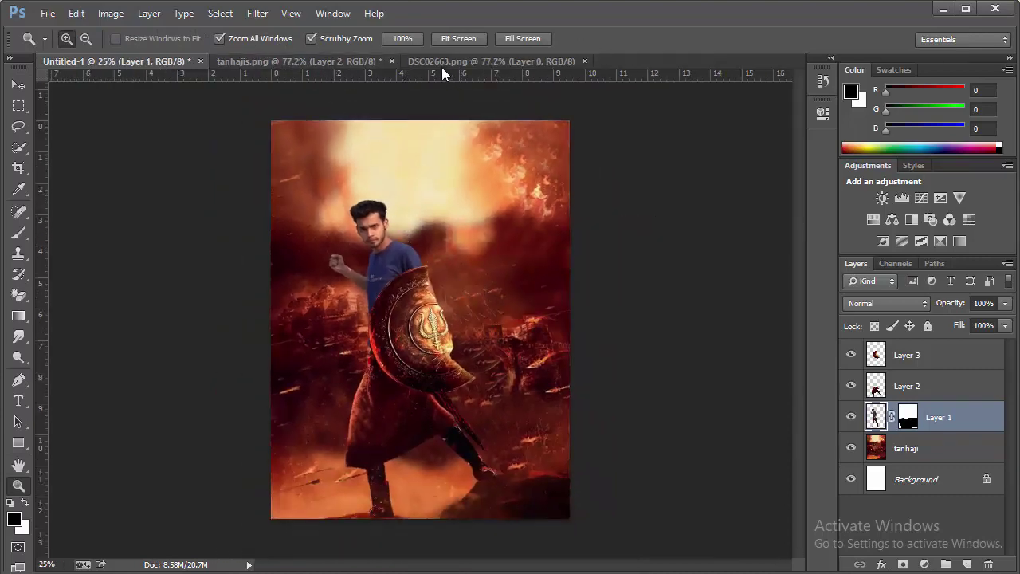
click(362, 61)
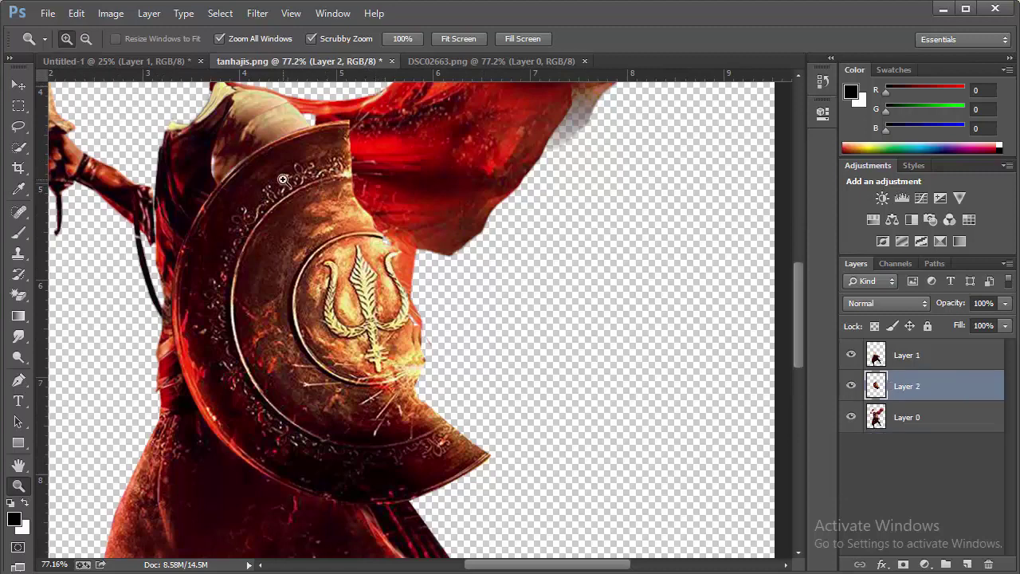
scroll(282, 177, up, 1)
scroll(282, 177, up, 2)
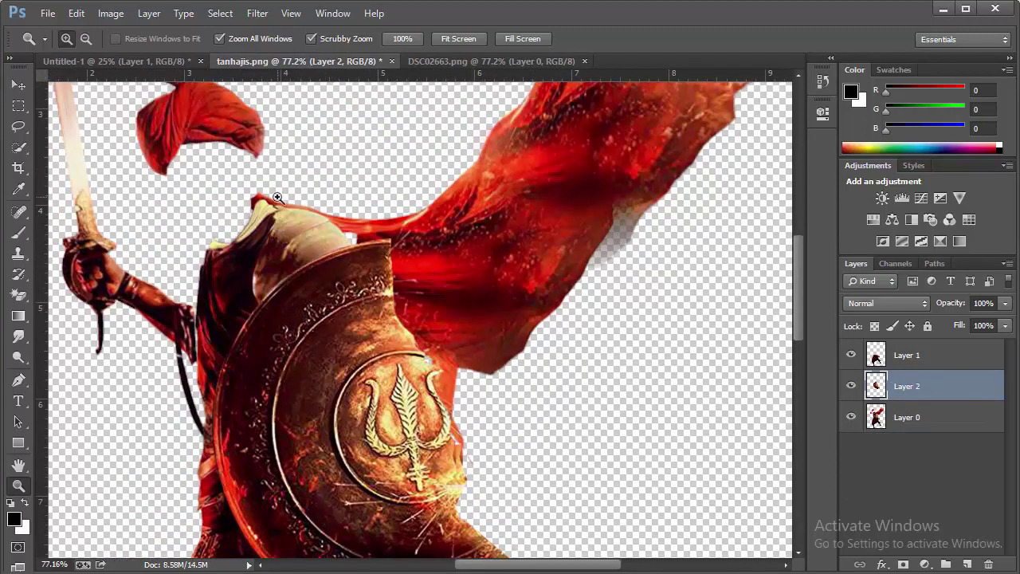
Step: Zoom in and trace the rounded shoulder armor dome with a closed Pen tool path
click(329, 255)
click(259, 283)
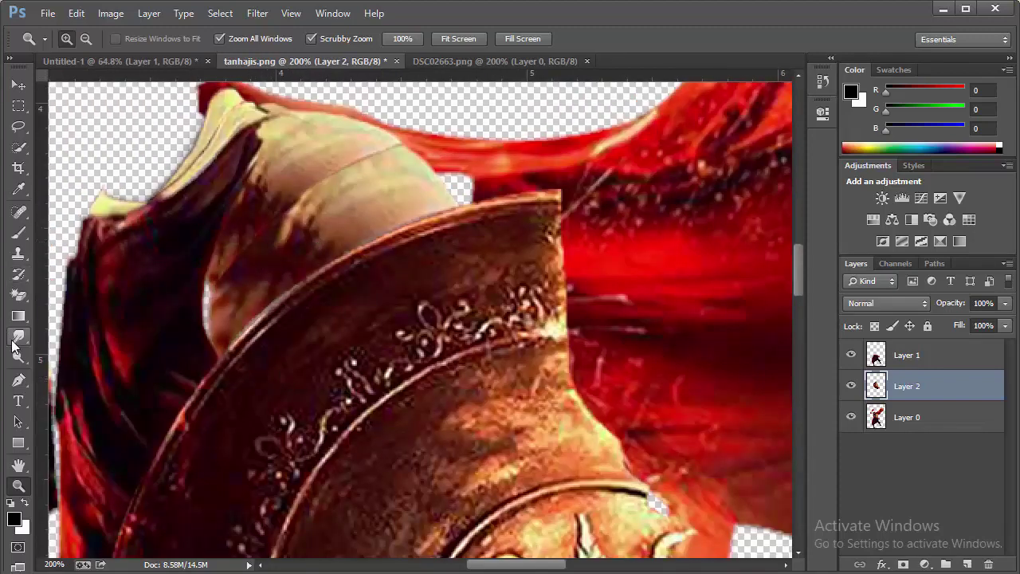
click(19, 380)
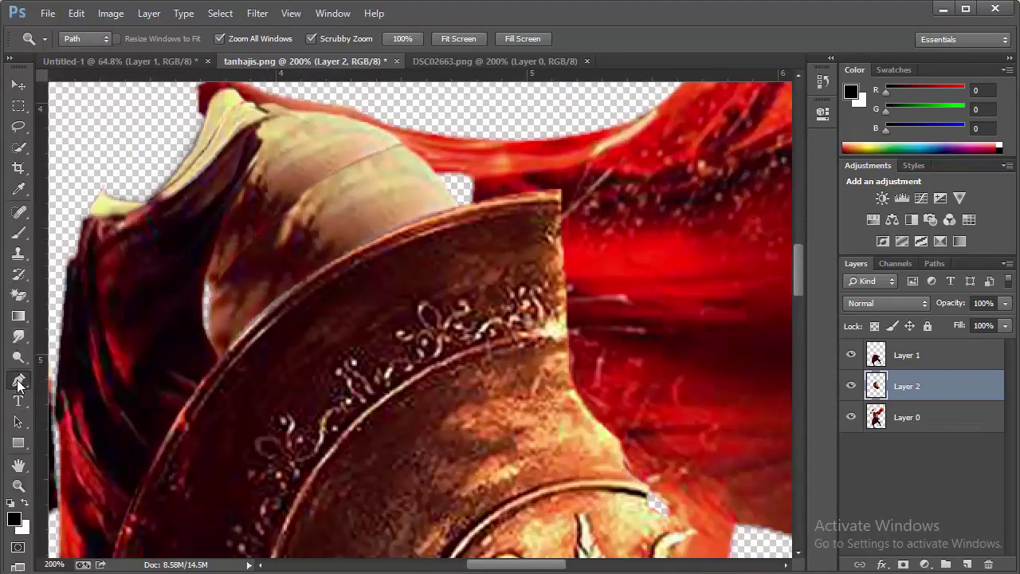
click(218, 356)
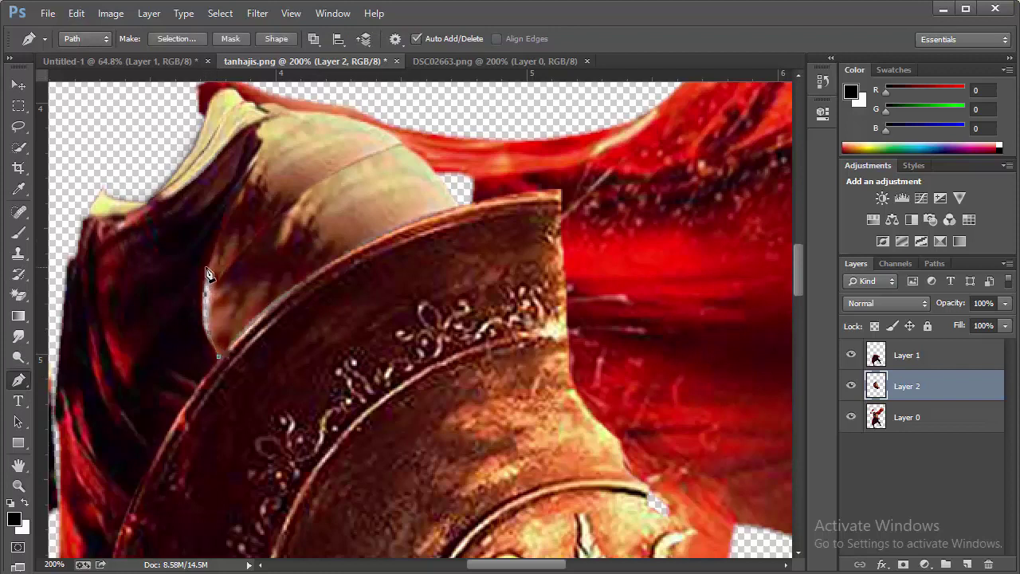
scroll(246, 171, up, 1)
scroll(251, 208, up, 1)
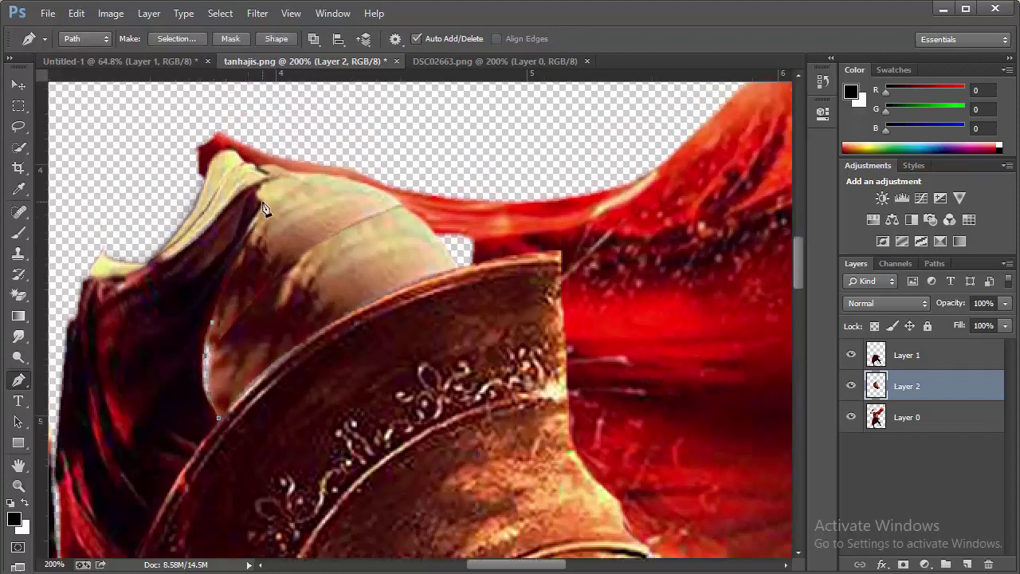
drag(261, 208, 273, 187)
alt+click(262, 207)
click(293, 173)
drag(442, 245, 484, 324)
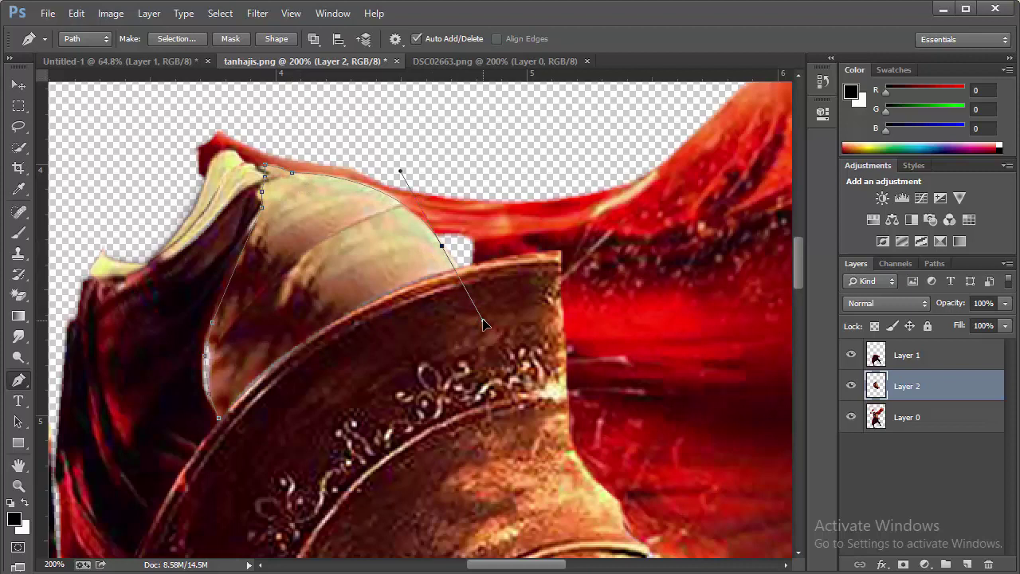
alt+click(442, 247)
click(456, 269)
drag(218, 417, 152, 508)
alt+click(219, 418)
key(ctrl+z)
Step: Turn the armor path into a selection and copy it from the warrior layer onto a new layer
right_click(334, 270)
click(409, 312)
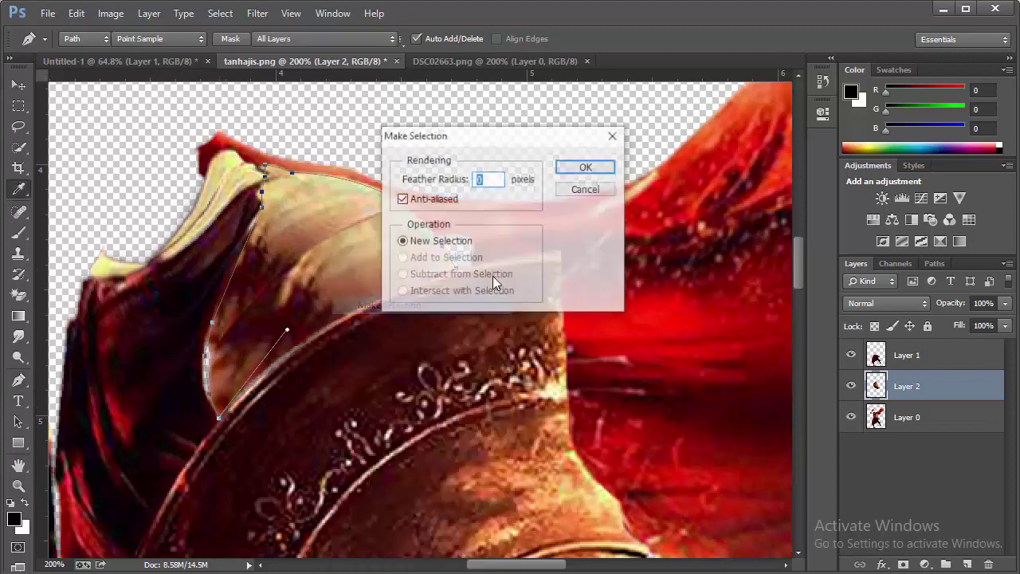
key(Return)
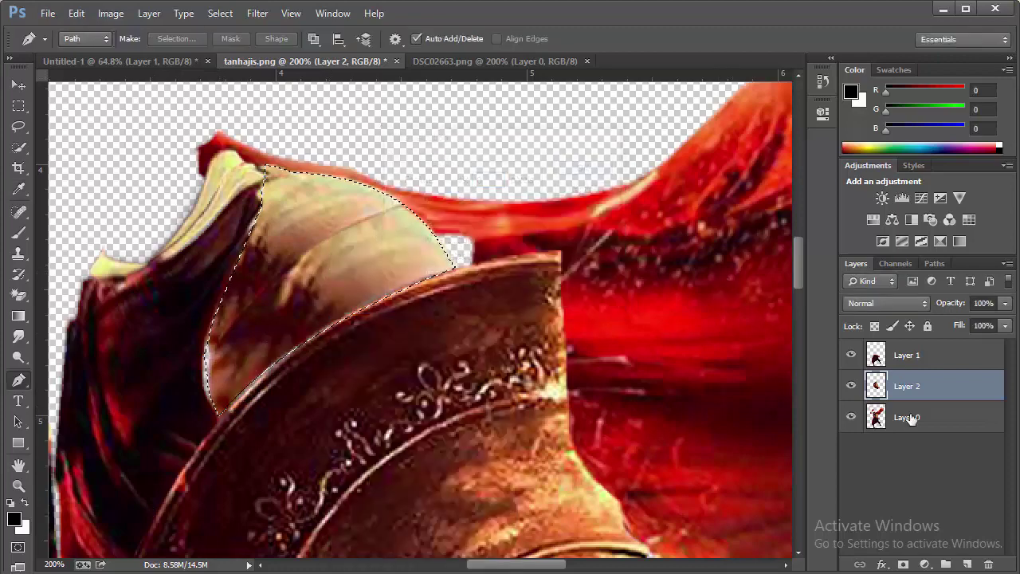
click(908, 422)
key(ctrl+j)
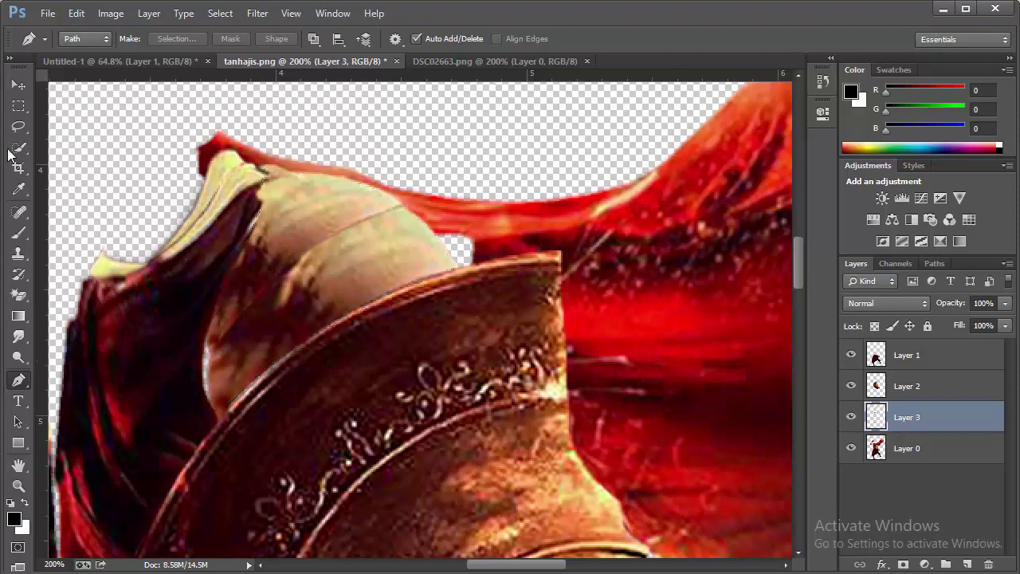
Step: Place the armor on the man's shoulder in the poster, rotated about 9.42° and stretched to 106% height
key(v)
mouse_move(337, 264)
mouse_down()
mouse_move(209, 52)
mouse_move(477, 365)
mouse_up()
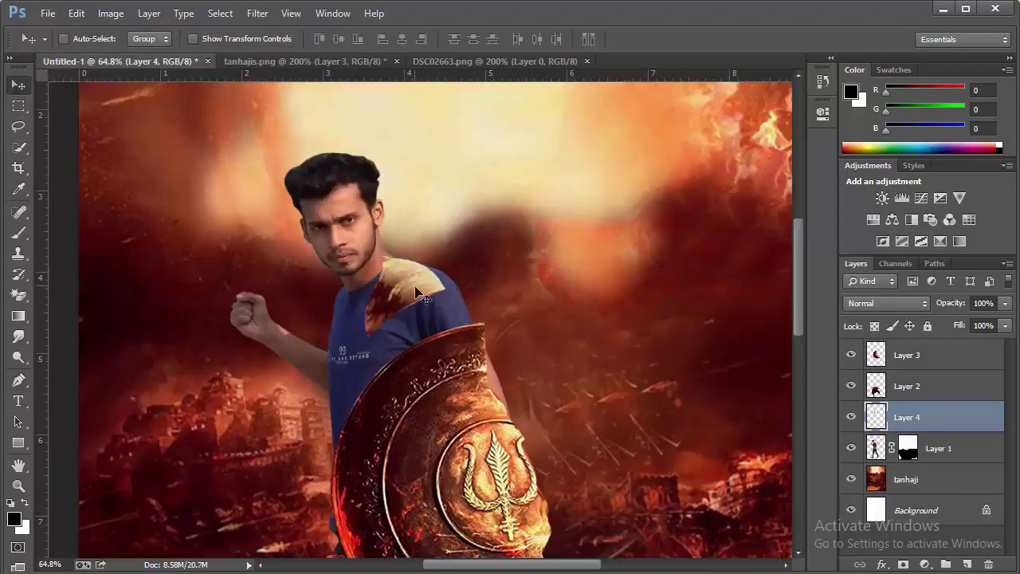
mouse_move(420, 291)
mouse_down()
mouse_move(443, 326)
mouse_move(446, 318)
mouse_up()
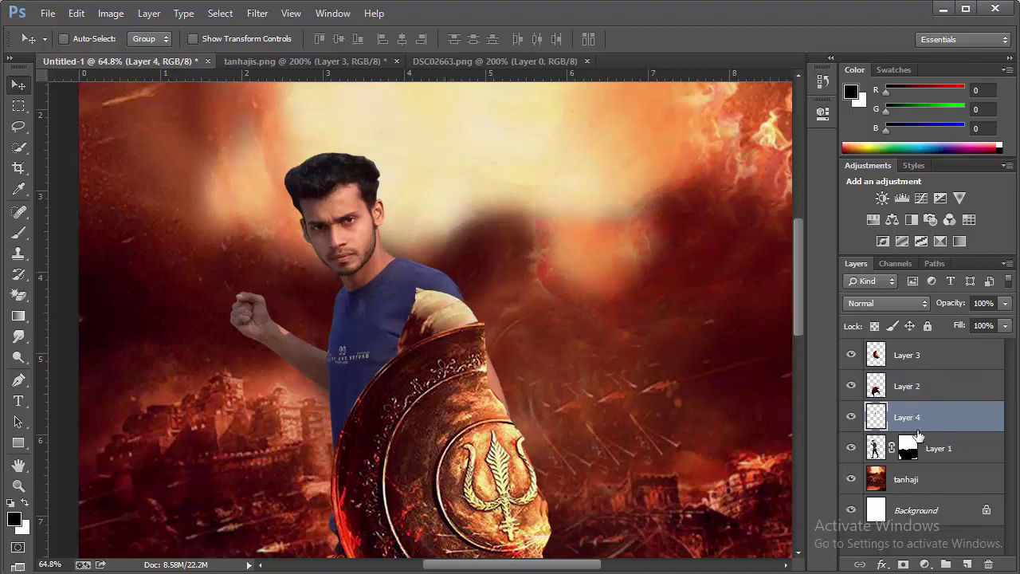
key(ctrl+t)
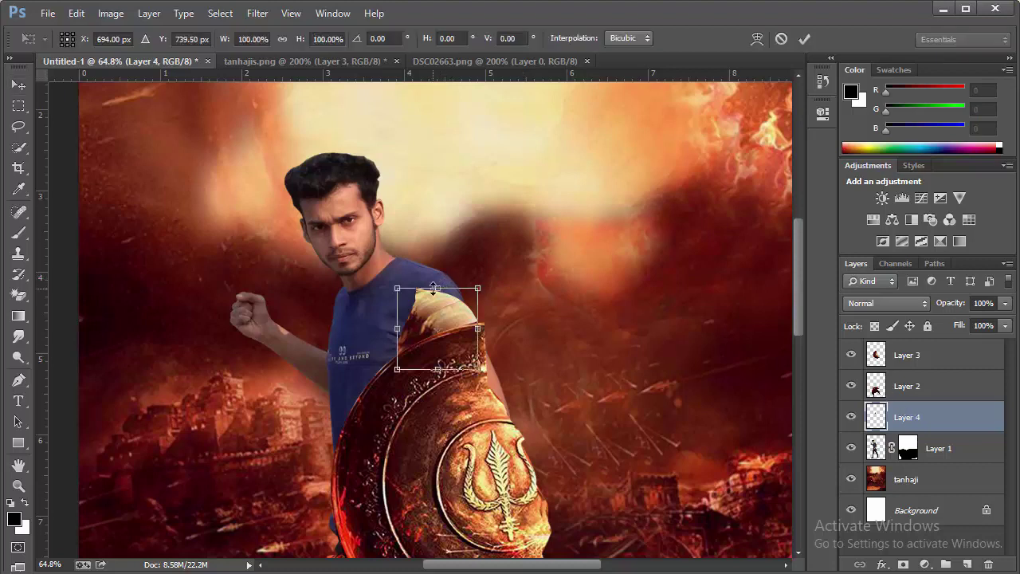
drag(415, 294, 407, 287)
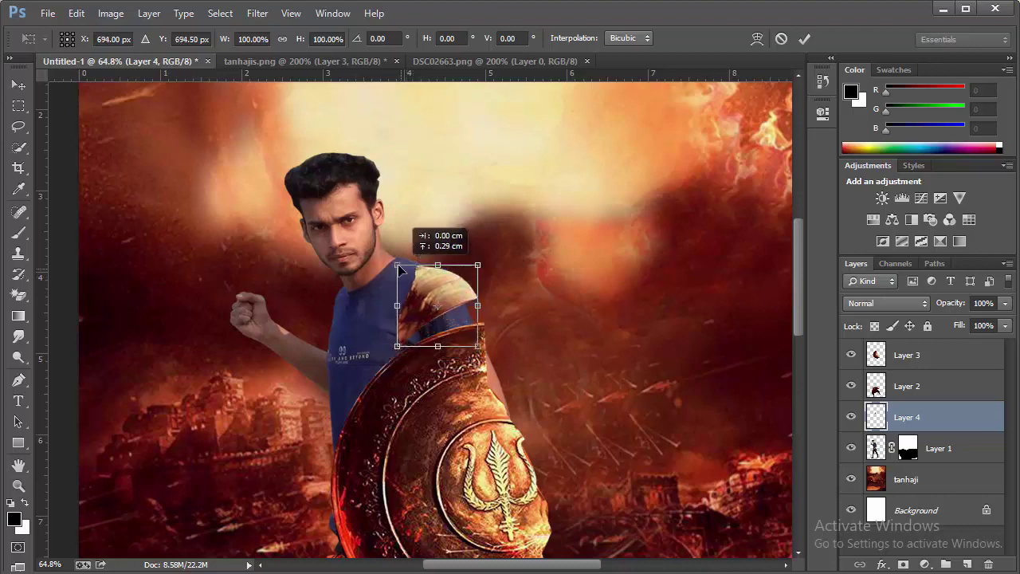
drag(526, 270, 456, 309)
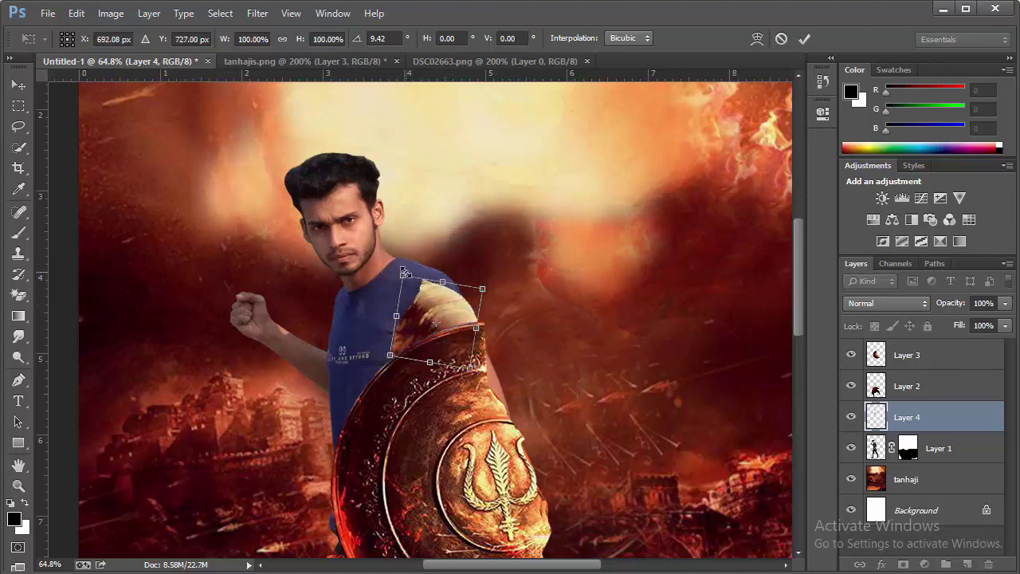
drag(403, 270, 388, 256)
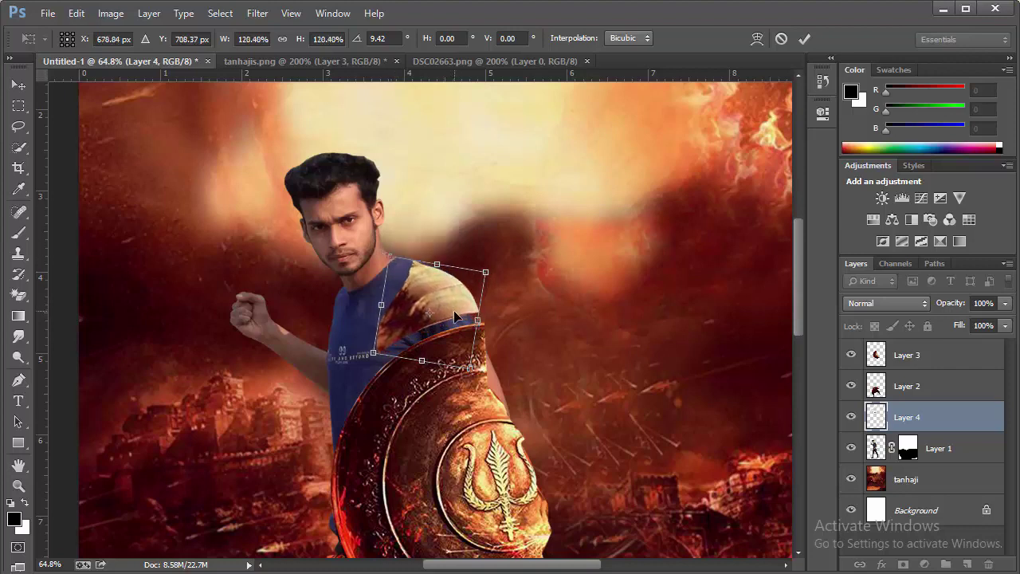
key(ctrl+z)
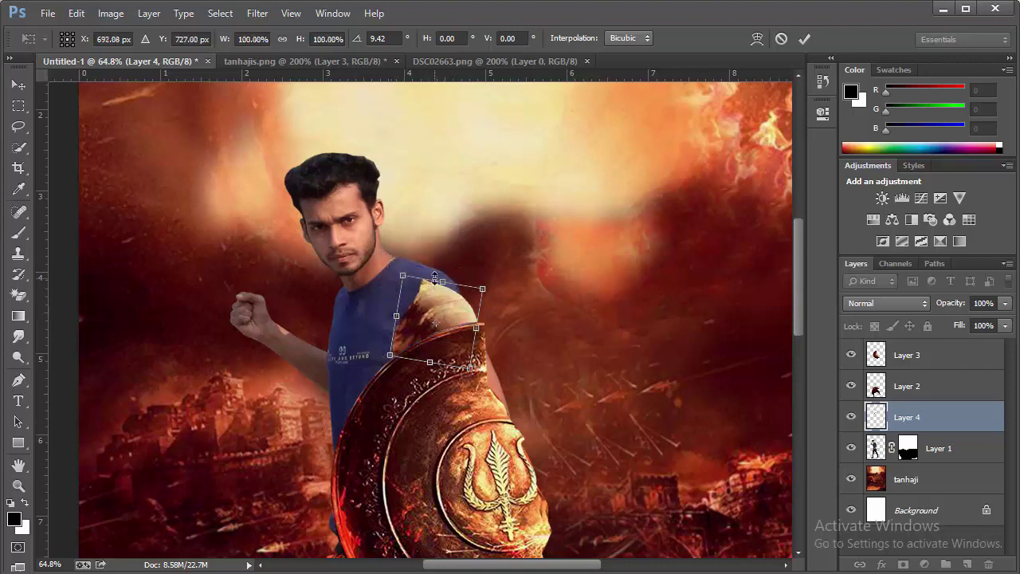
mouse_move(443, 278)
mouse_down()
mouse_move(444, 268)
mouse_move(458, 306)
mouse_up()
Step: Warp the Layer 4 armor's top and left edge to curve over the shoulder and sleeve, then commit
right_click(431, 288)
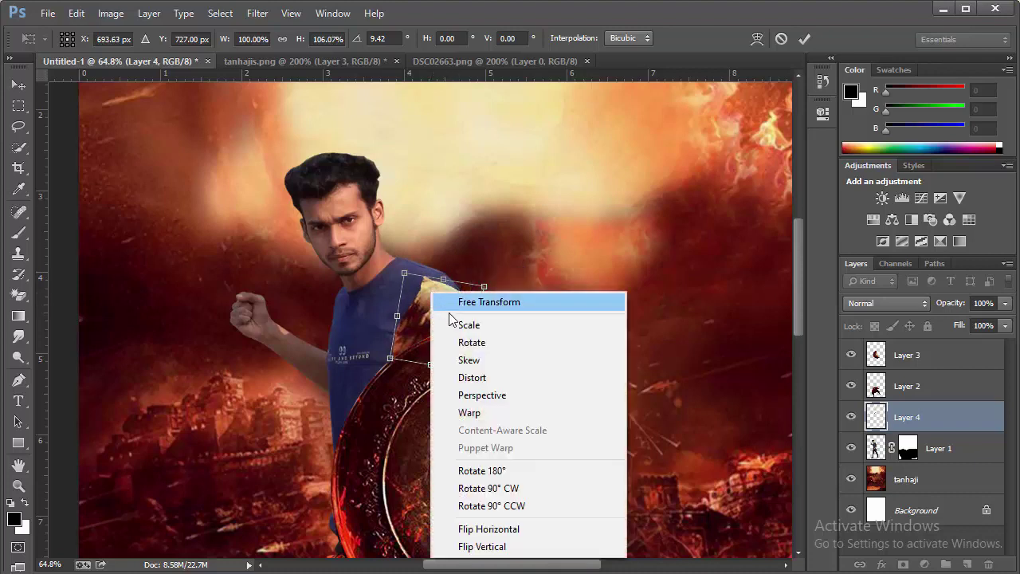
click(466, 411)
mouse_move(436, 276)
mouse_down()
mouse_move(417, 238)
mouse_move(434, 253)
mouse_up()
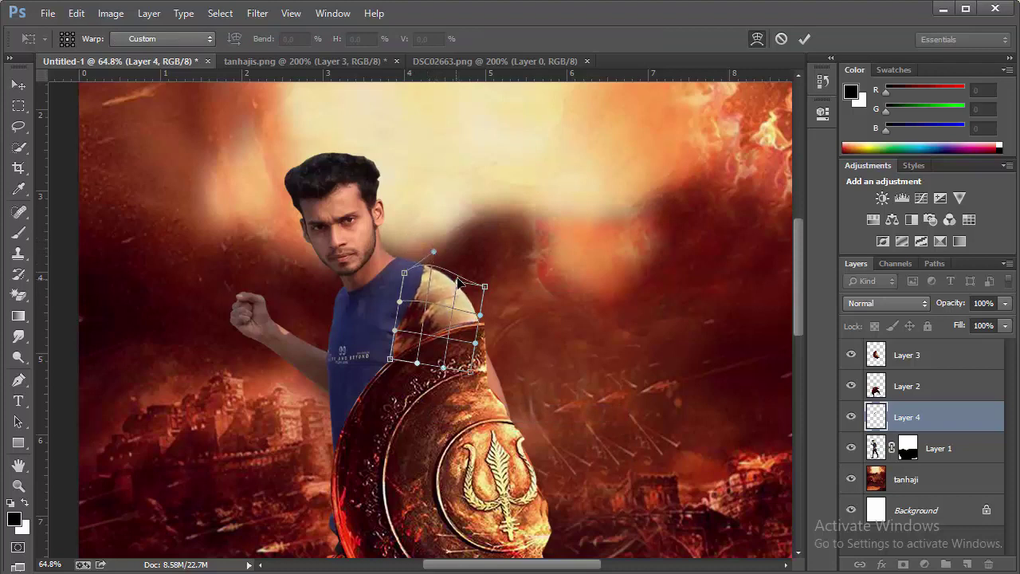
drag(403, 272, 397, 276)
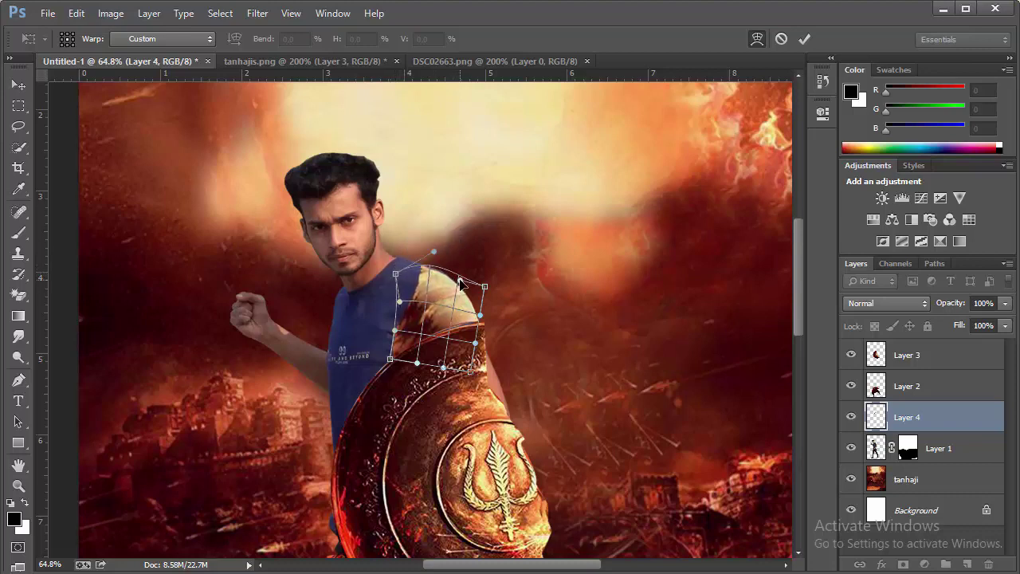
drag(402, 335, 386, 330)
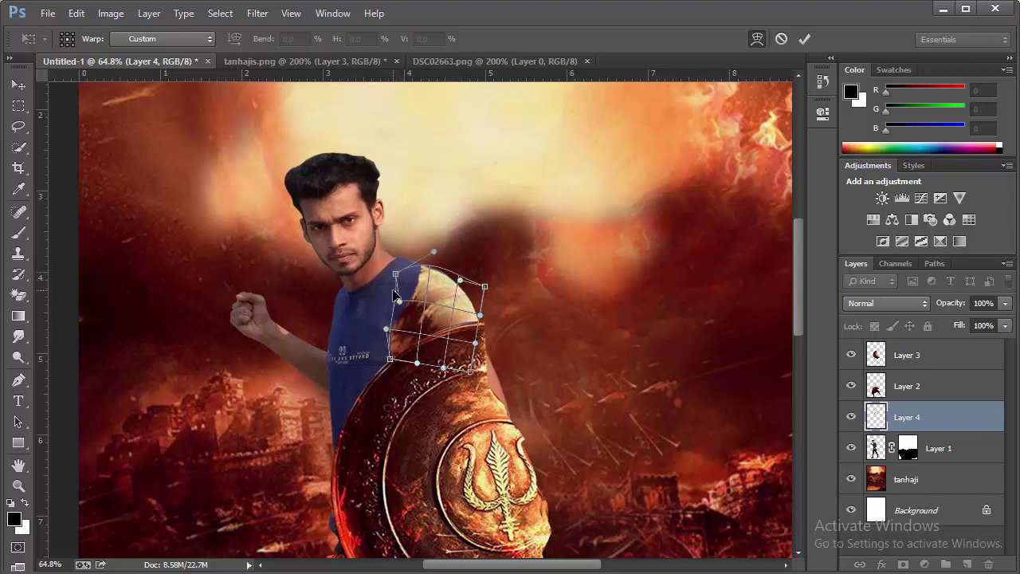
drag(400, 292, 376, 273)
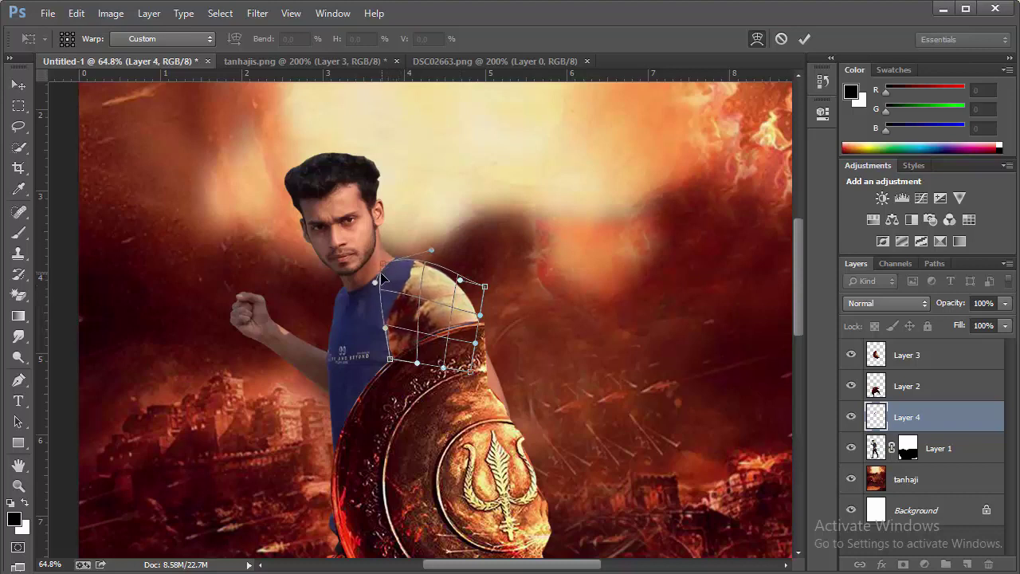
drag(376, 272, 396, 284)
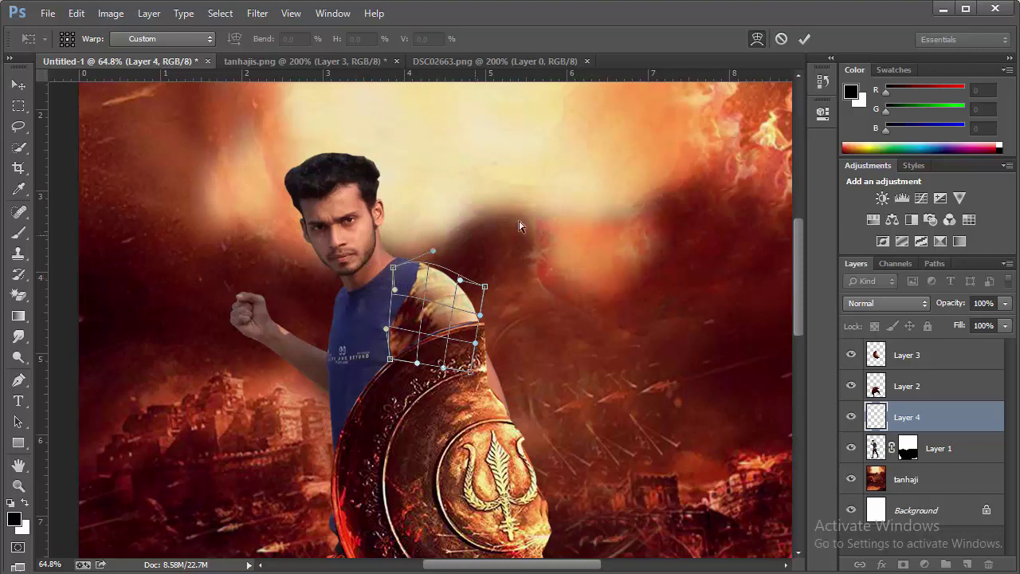
click(804, 39)
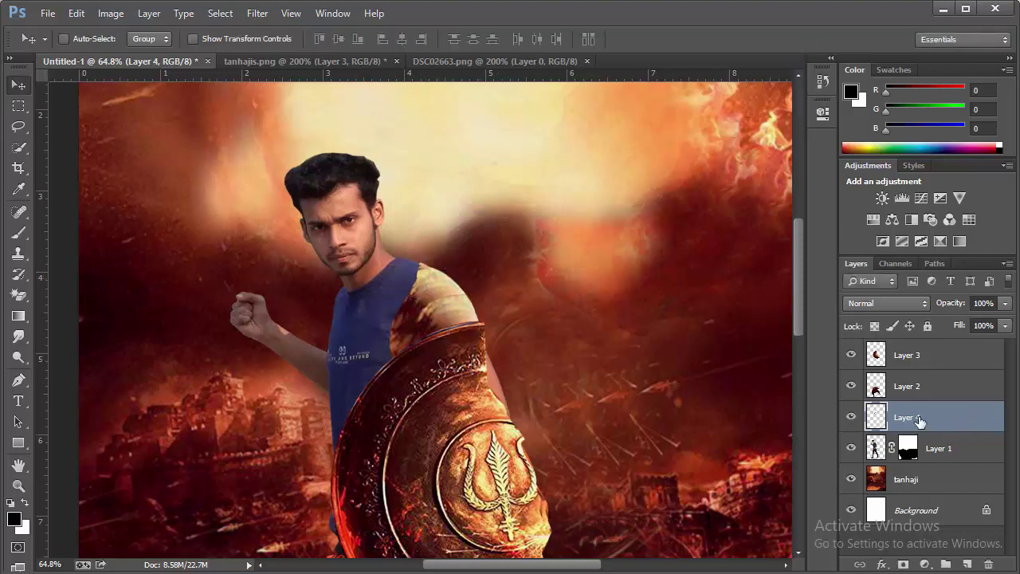
Step: Duplicate the shoulder armor layer, place the copy beneath the original, and shift it toward the chest
key(ctrl+j)
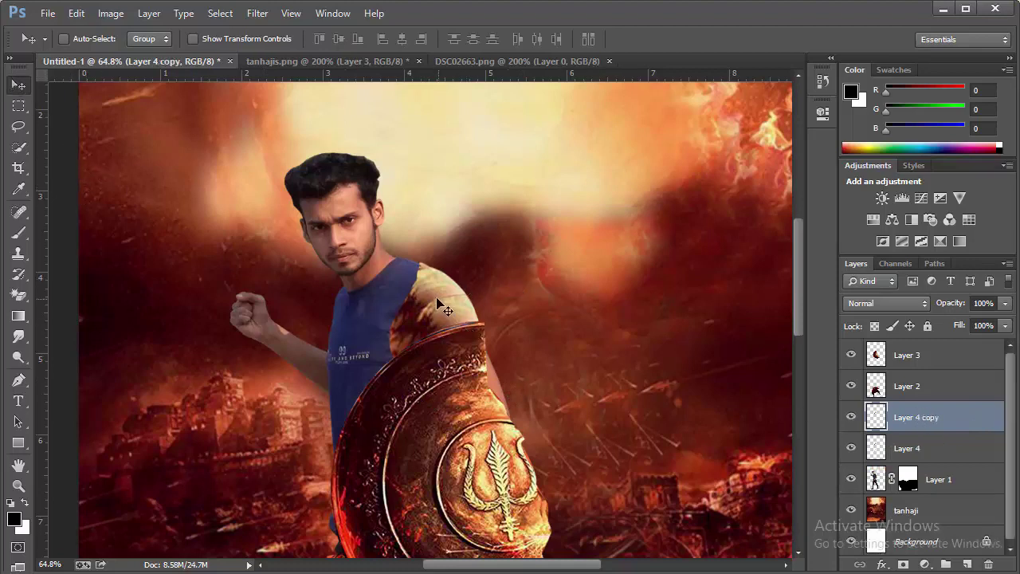
drag(443, 307, 406, 285)
drag(923, 429, 916, 460)
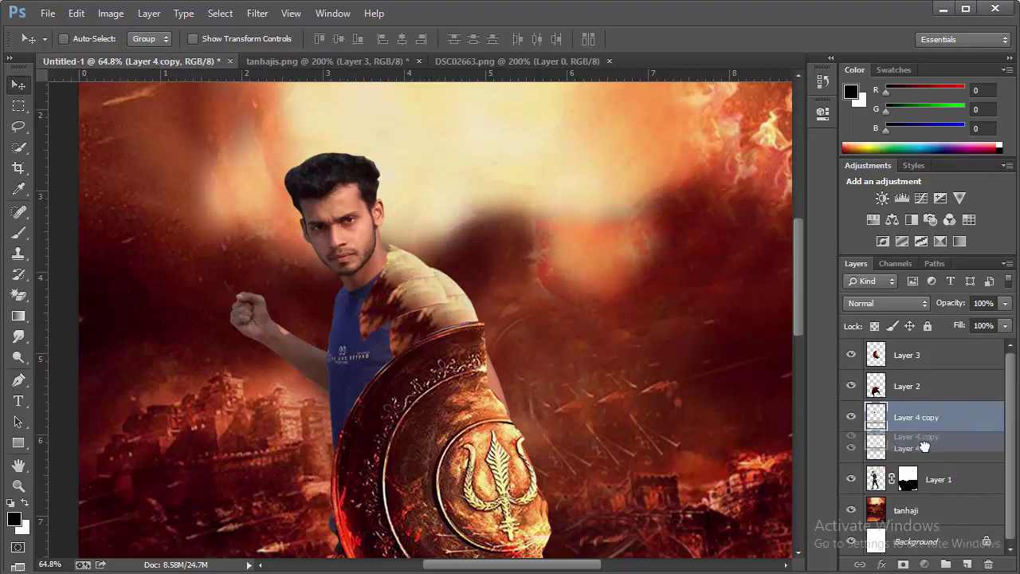
drag(390, 305, 391, 308)
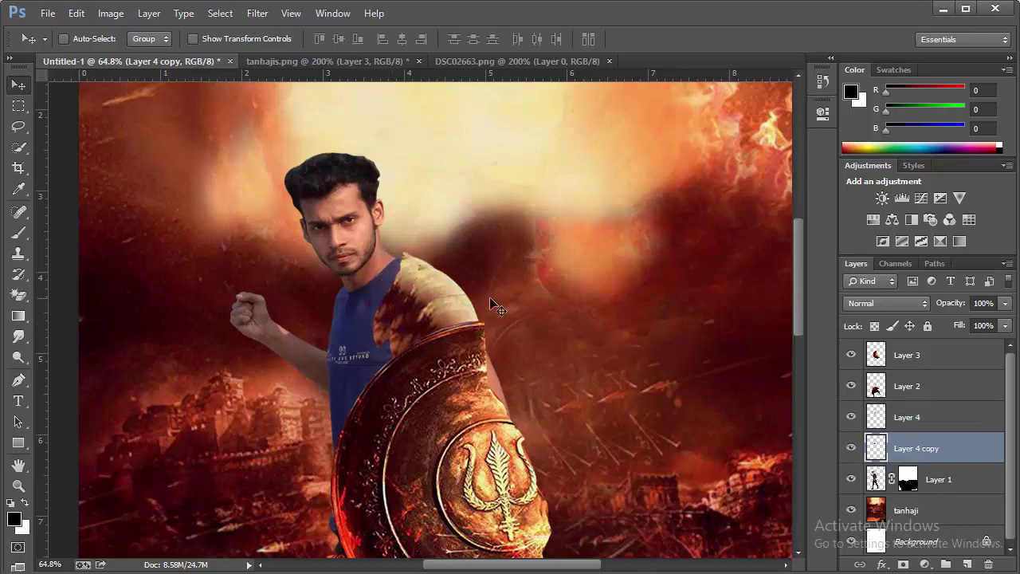
Step: Rotate the armor copy about −7.31° and warp its left edge outward over the shoulder
key(ctrl+t)
drag(481, 294, 476, 245)
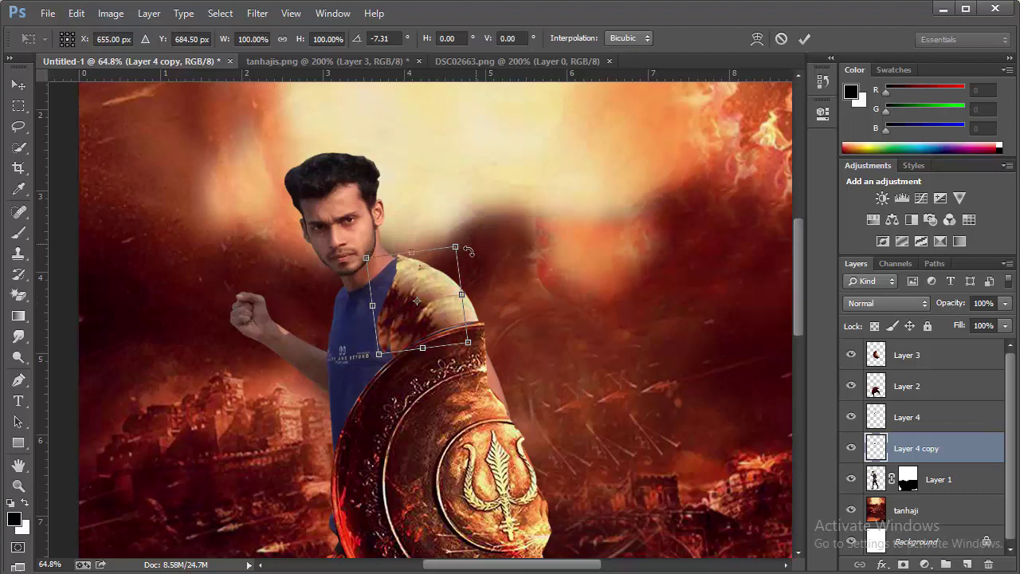
right_click(410, 269)
click(455, 390)
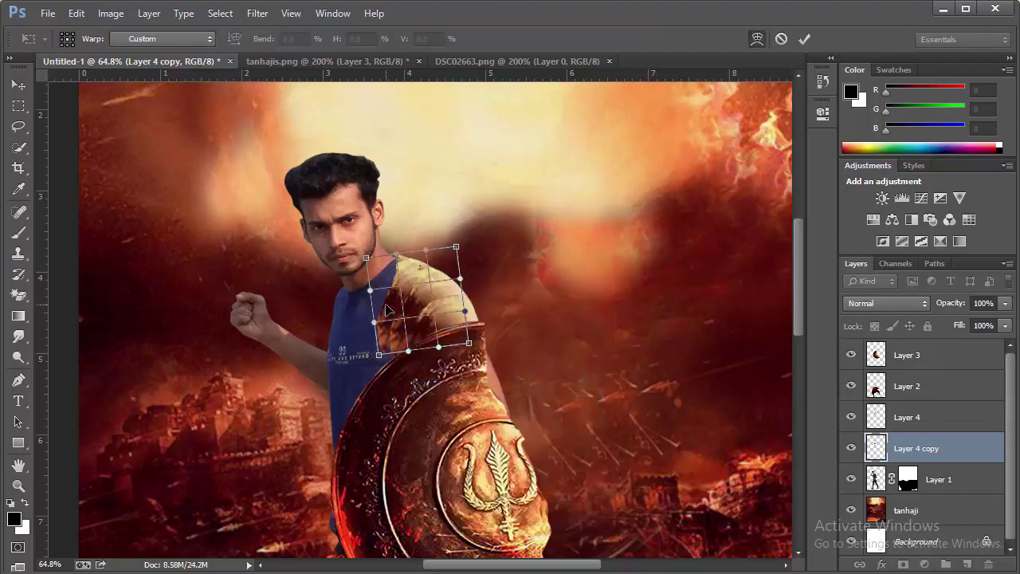
mouse_move(389, 307)
mouse_down()
mouse_move(379, 302)
mouse_move(383, 348)
mouse_up()
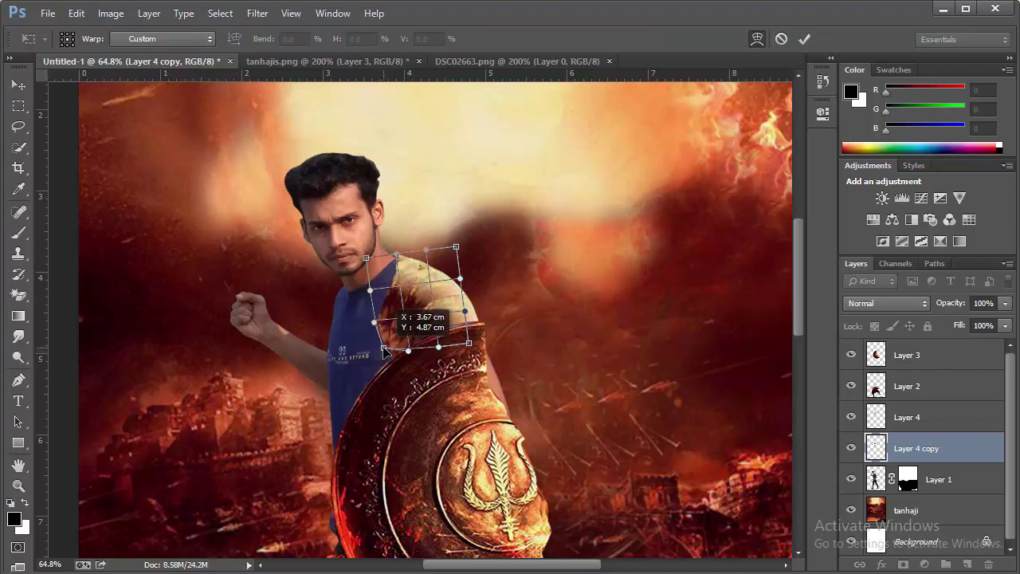
mouse_move(385, 290)
mouse_down()
mouse_move(373, 288)
mouse_move(377, 279)
mouse_move(360, 286)
mouse_move(378, 285)
mouse_up()
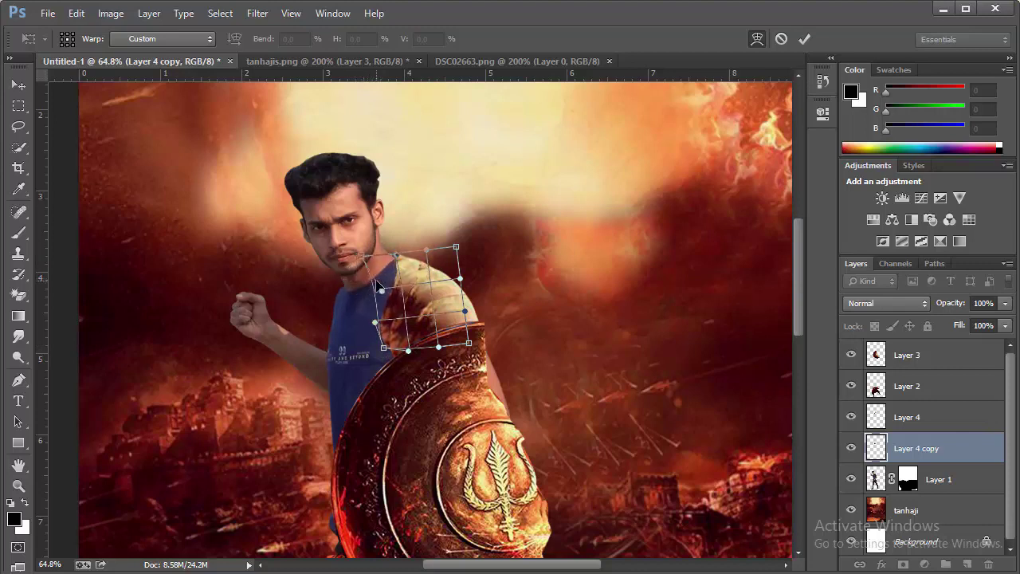
Step: Commit the shoulder bend and add a layer mask to Layer 4 with a soft round brush
click(803, 39)
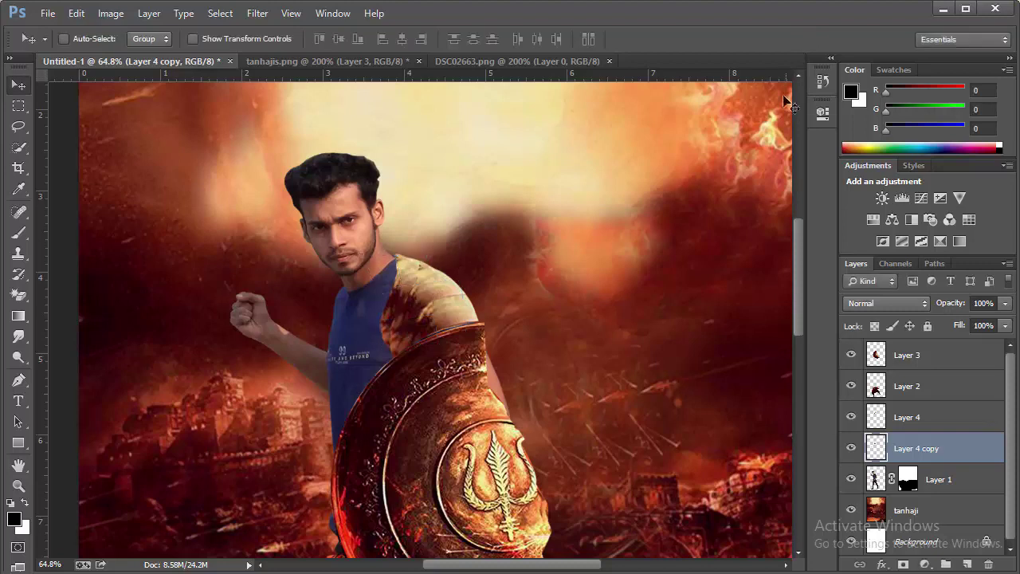
click(905, 422)
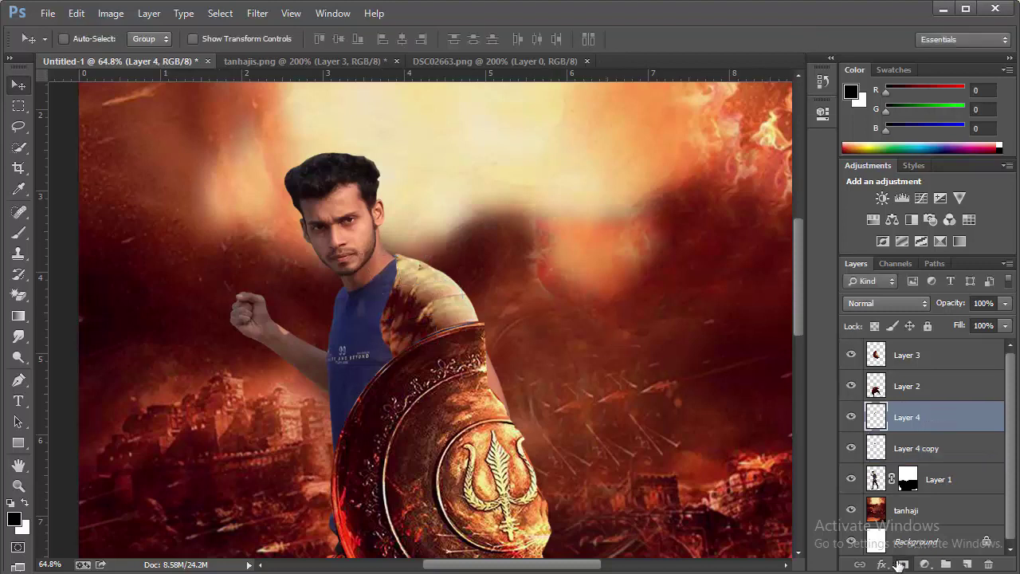
click(902, 564)
click(23, 234)
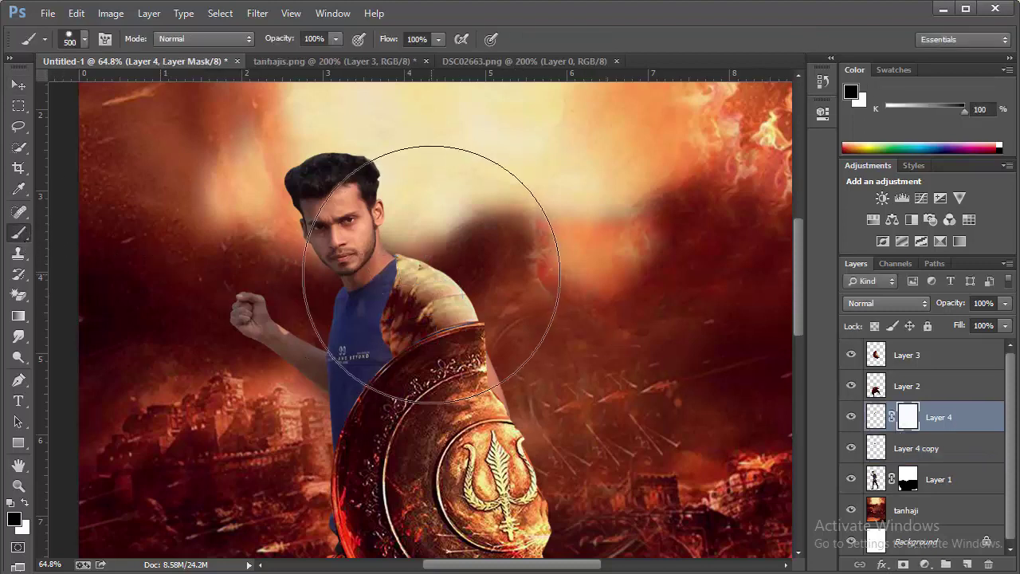
right_click(442, 269)
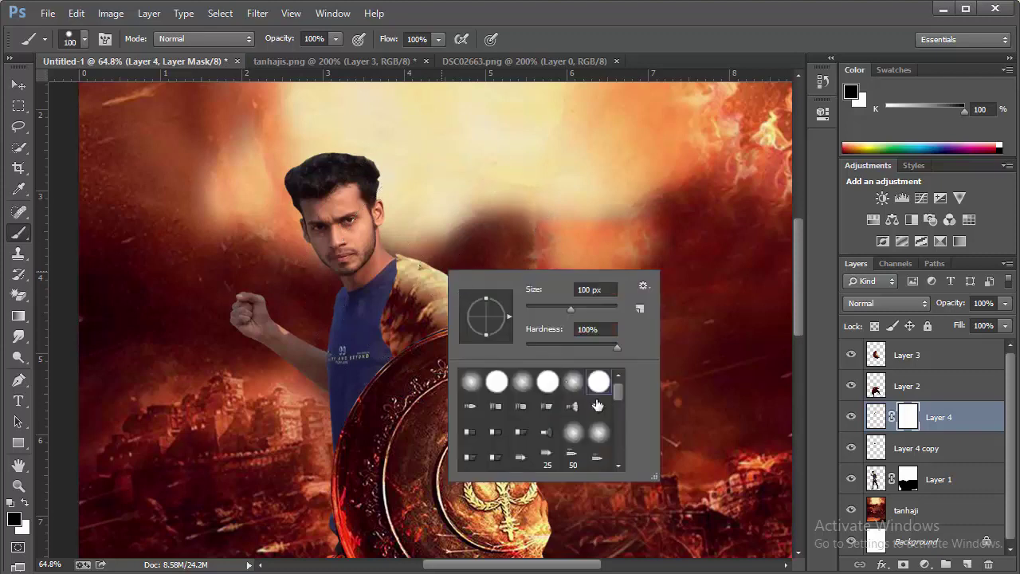
click(576, 384)
click(647, 15)
Step: Mask the texture edge along the shoulder toward the collar, then merge Layer 4 with Layer 4 copy
key(bracketleft)
key(bracketleft)
key(bracketleft)
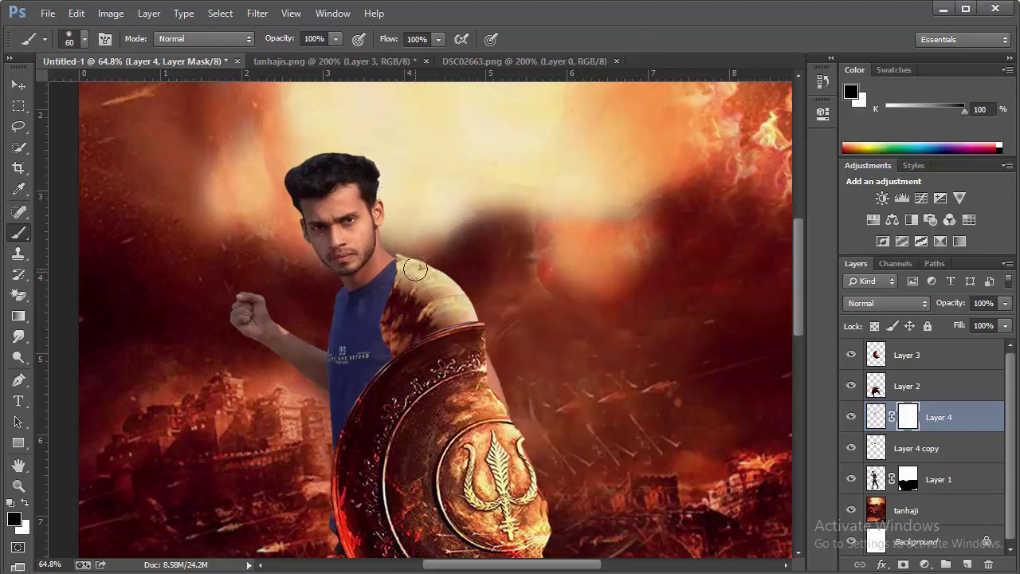
drag(415, 269, 389, 331)
key(bracketleft)
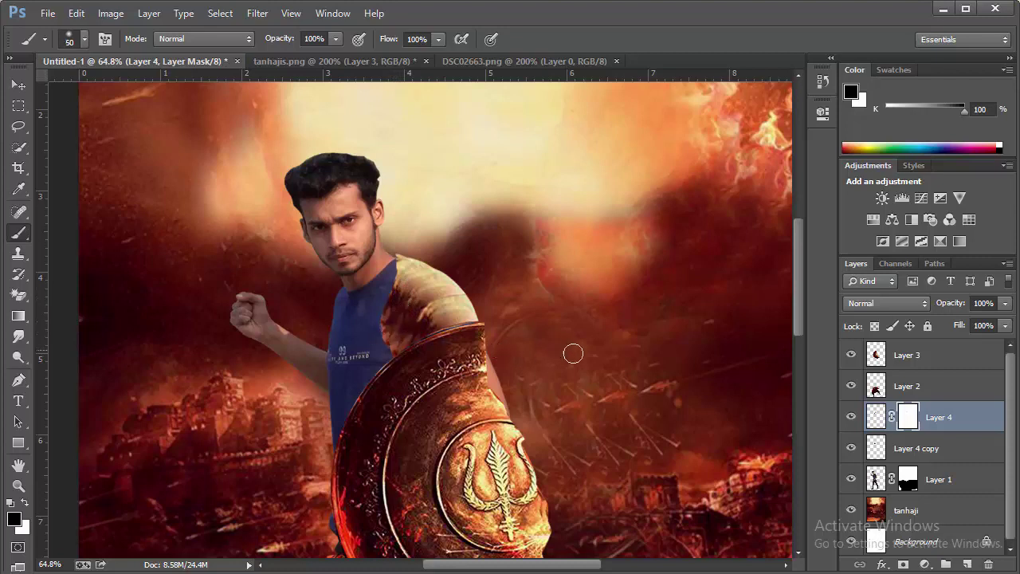
shift+click(934, 441)
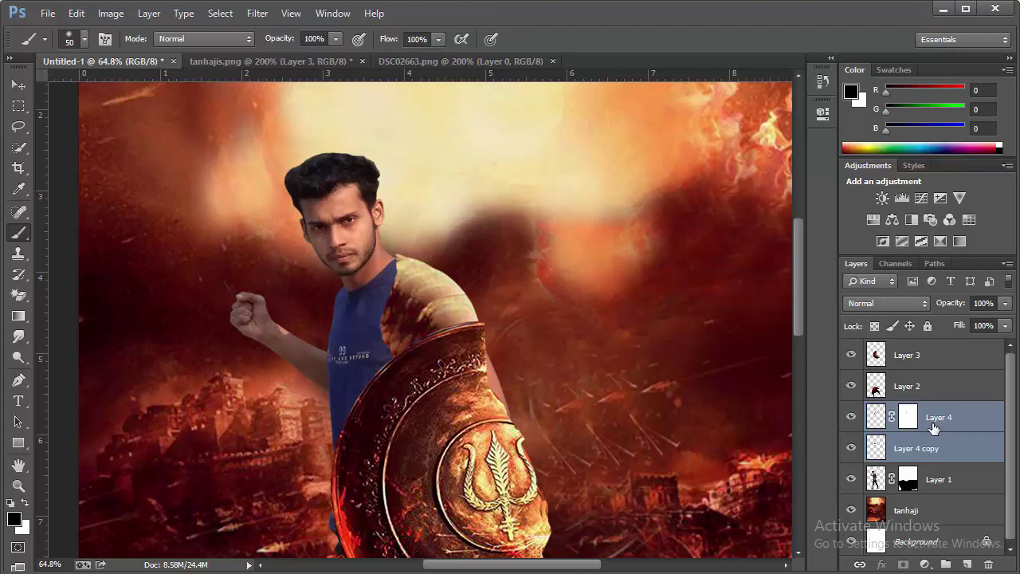
key(ctrl+e)
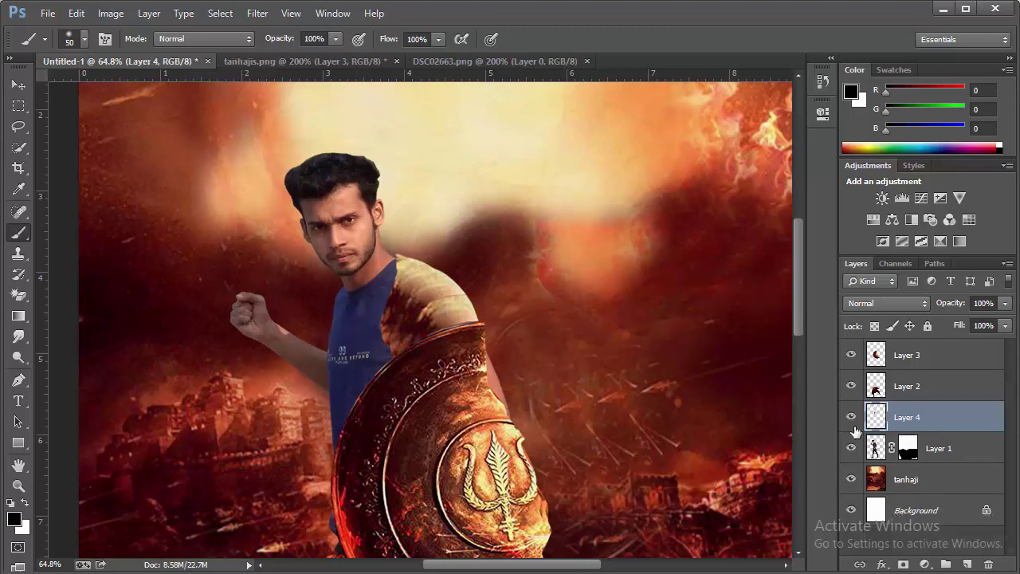
click(19, 486)
right_click(443, 369)
click(477, 380)
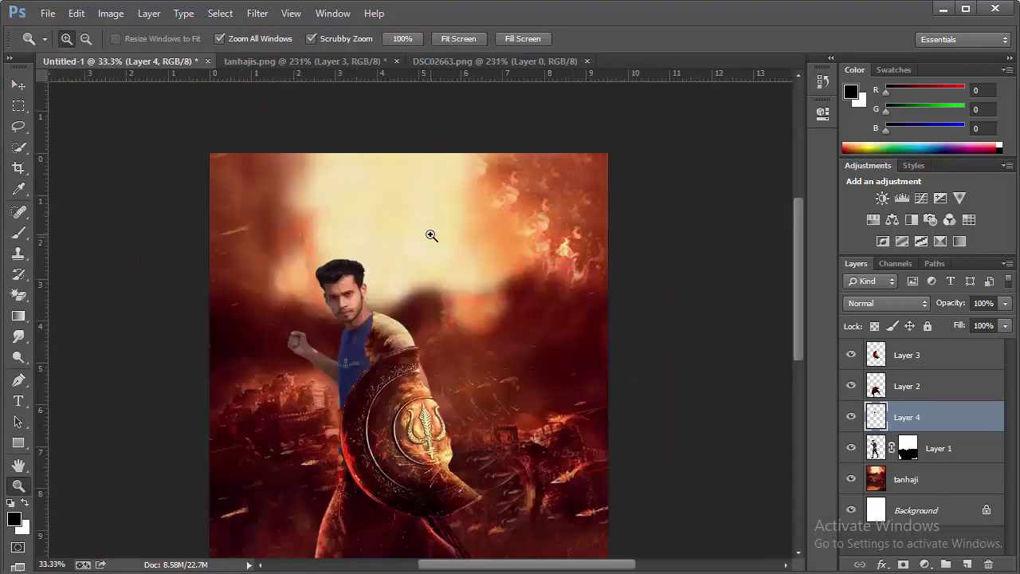
click(328, 339)
right_click(482, 312)
click(542, 420)
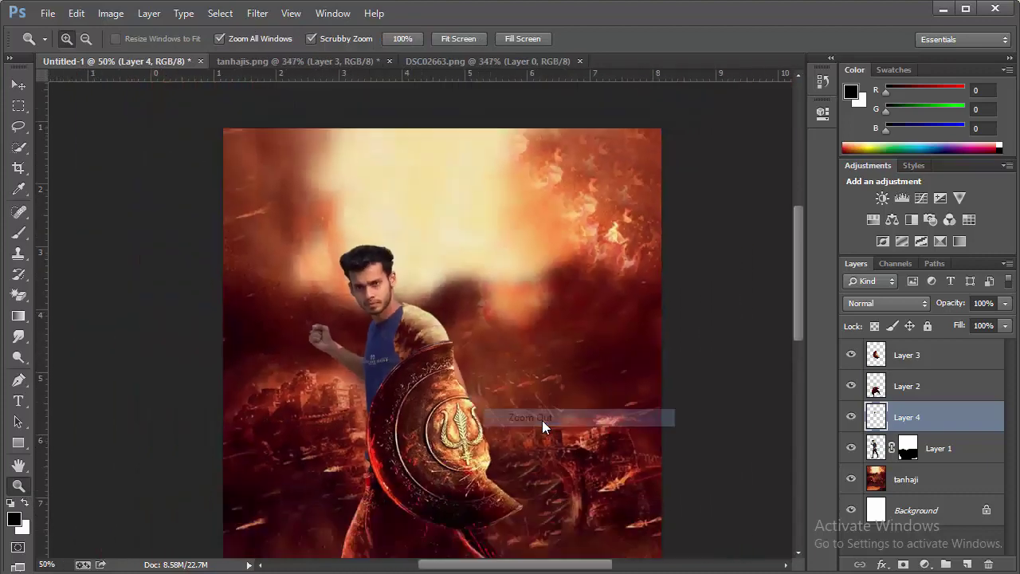
right_click(434, 321)
click(510, 428)
click(331, 168)
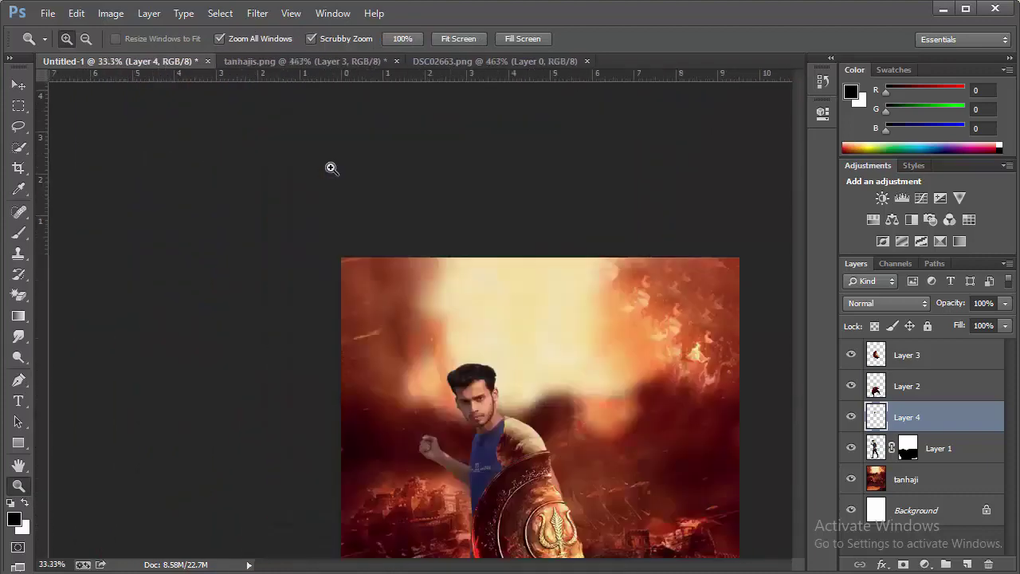
click(322, 63)
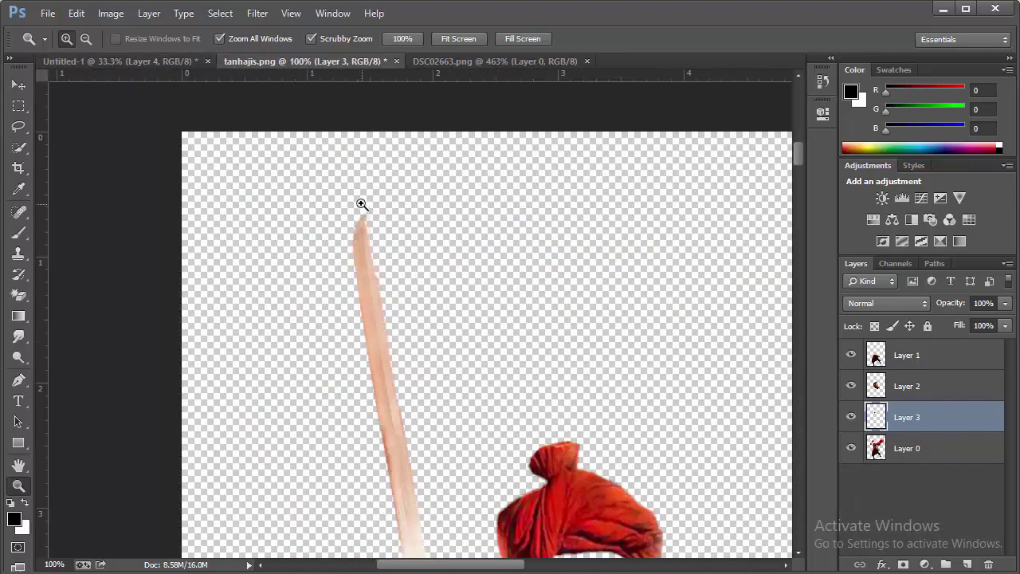
right_click(363, 206)
click(388, 216)
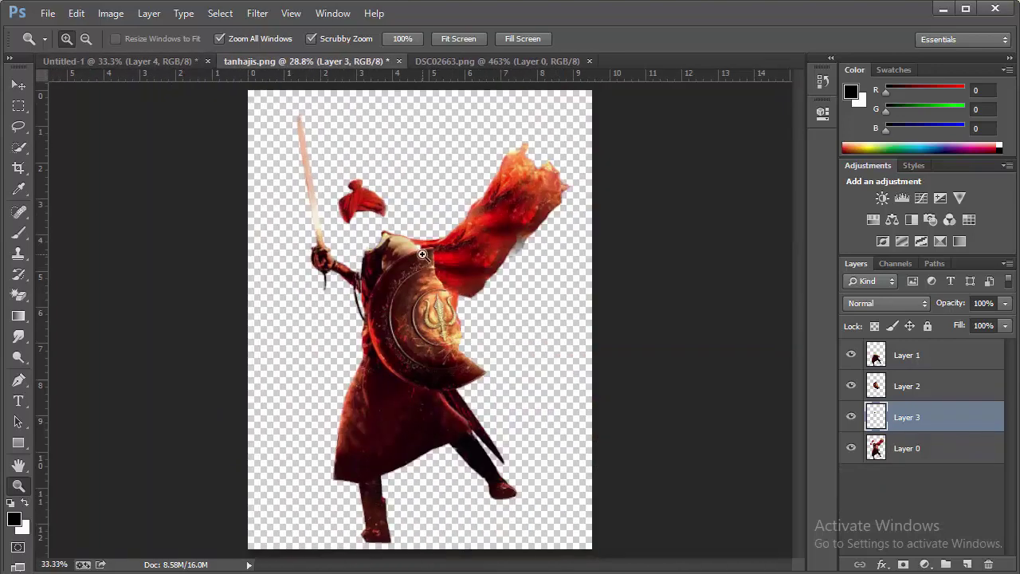
click(423, 254)
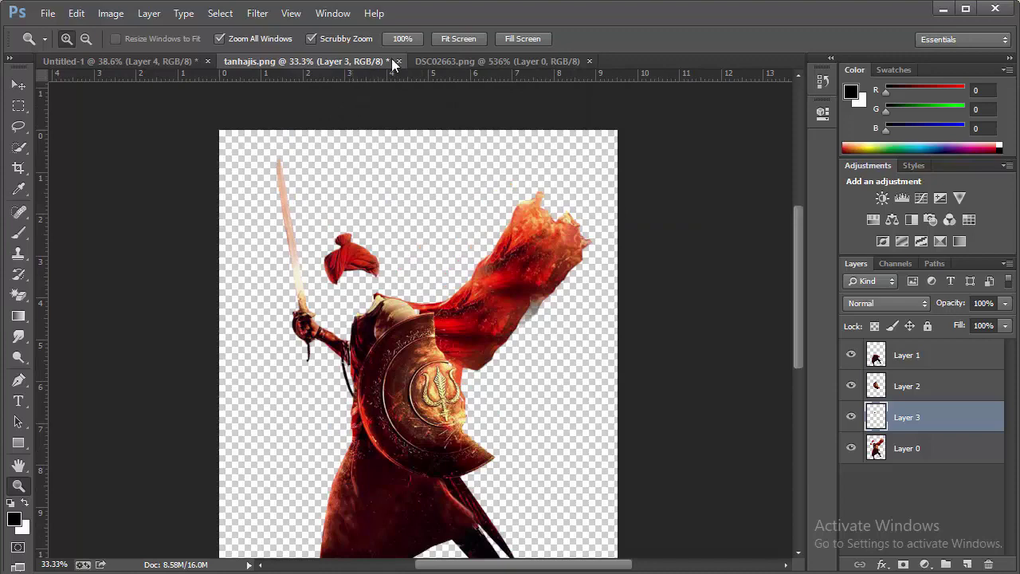
click(153, 64)
right_click(574, 432)
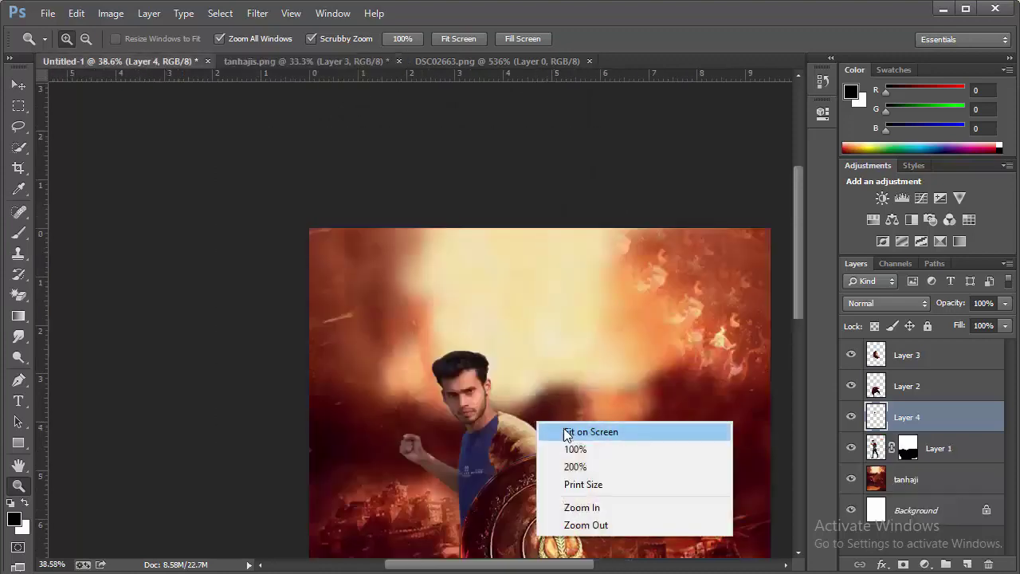
click(585, 429)
click(388, 353)
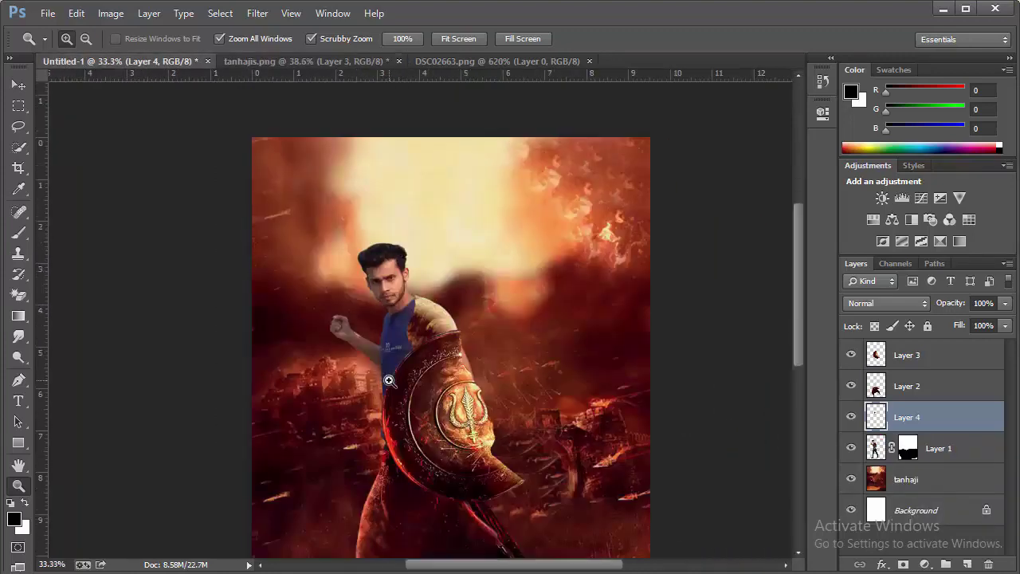
Step: Scale the man on Layer 1 to about 97% and nudge him slightly left and up
click(952, 453)
key(ctrl+t)
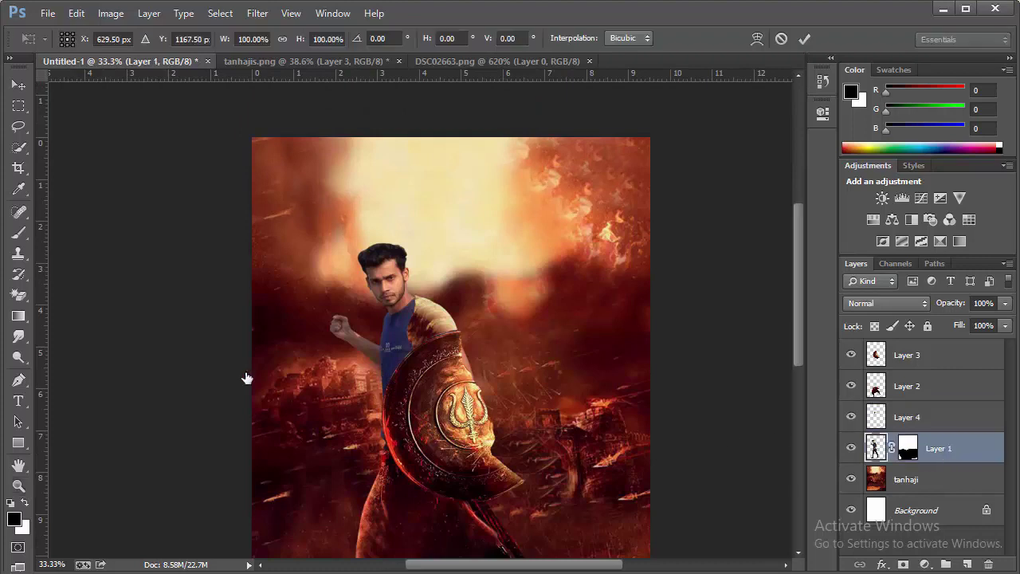
drag(330, 241, 335, 254)
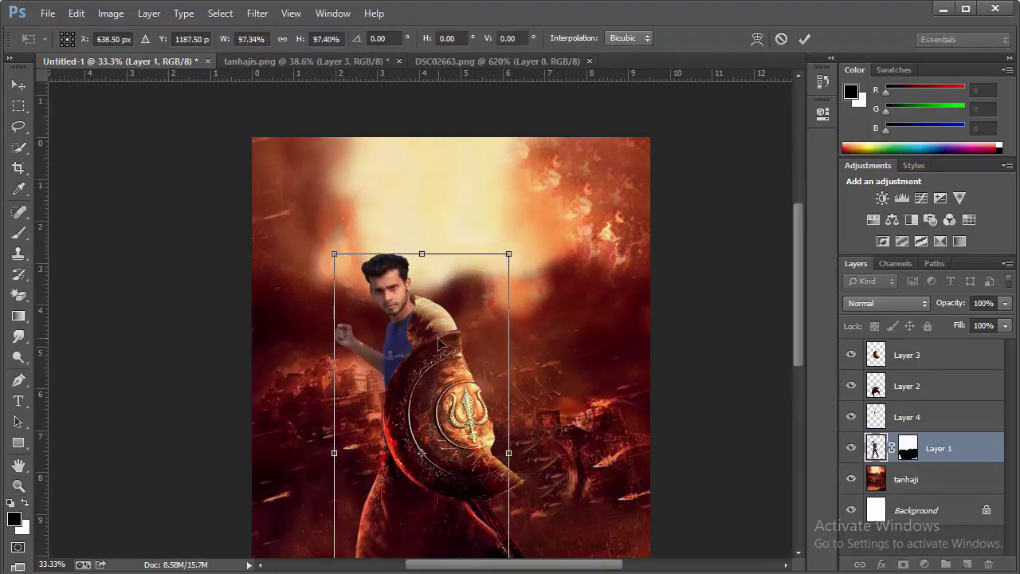
key(Left)
key(Left)
key(Left)
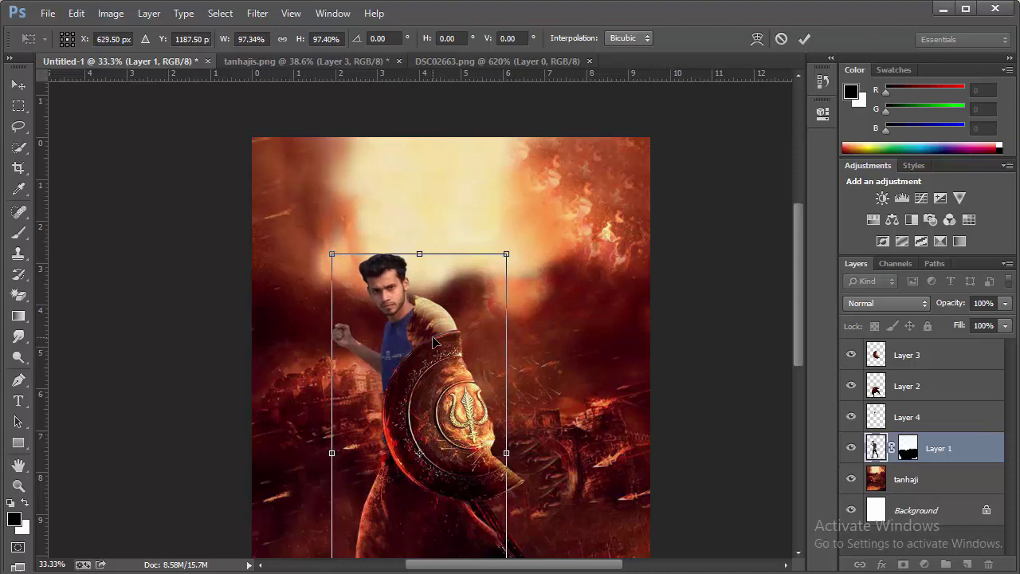
key(Left)
key(Left)
key(Left)
key(Up)
key(Up)
key(Up)
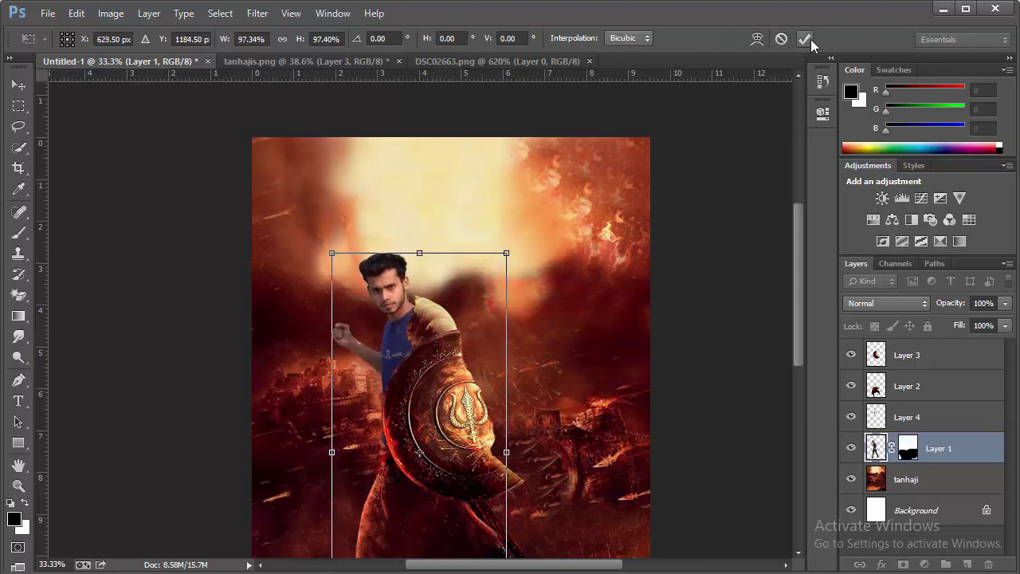
click(804, 39)
Step: Zoom in on the shoulder and scale the Layer 4 texture to about 82%
key(z)
click(424, 325)
click(474, 369)
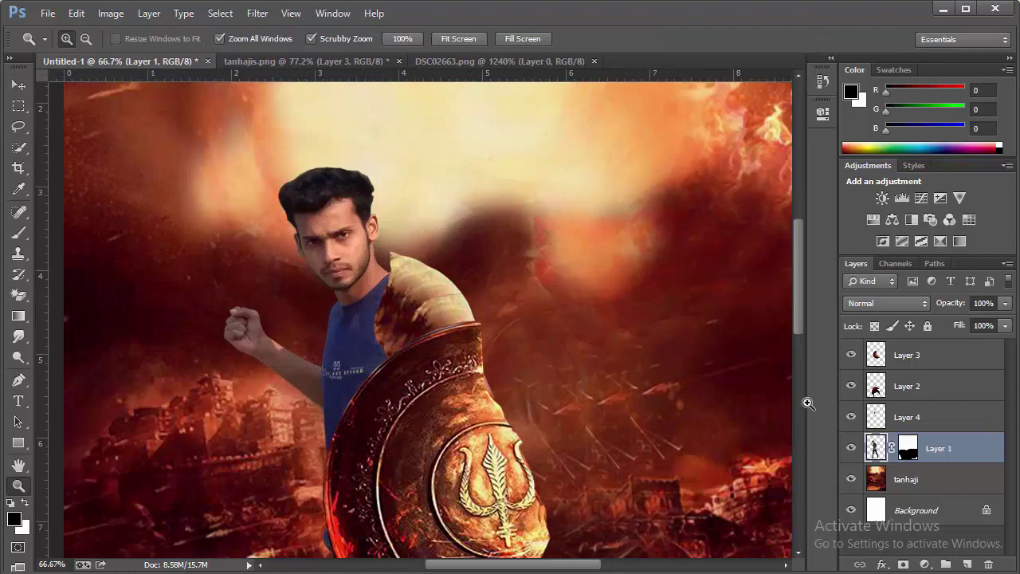
click(916, 417)
key(ctrl+t)
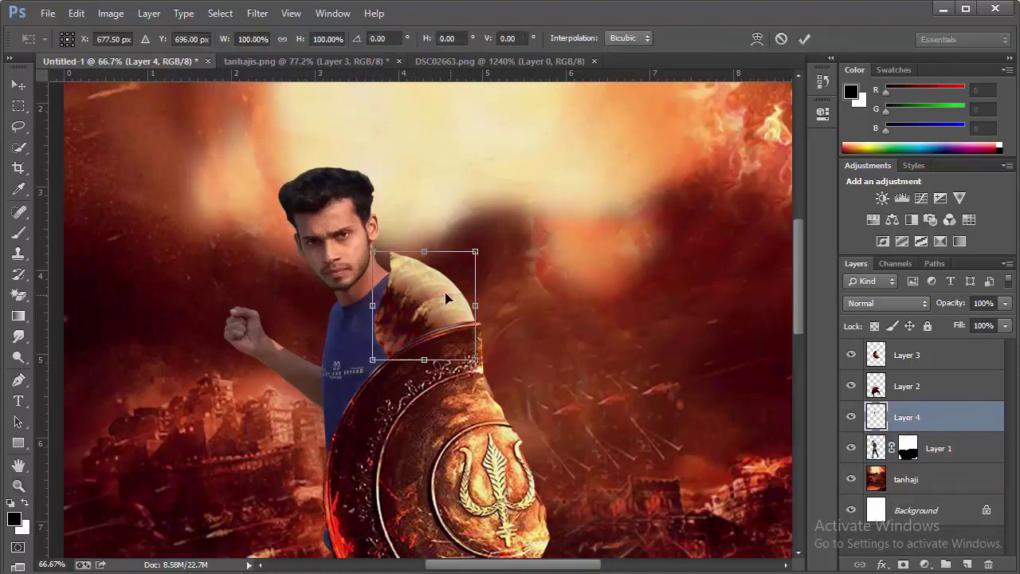
drag(380, 254, 420, 290)
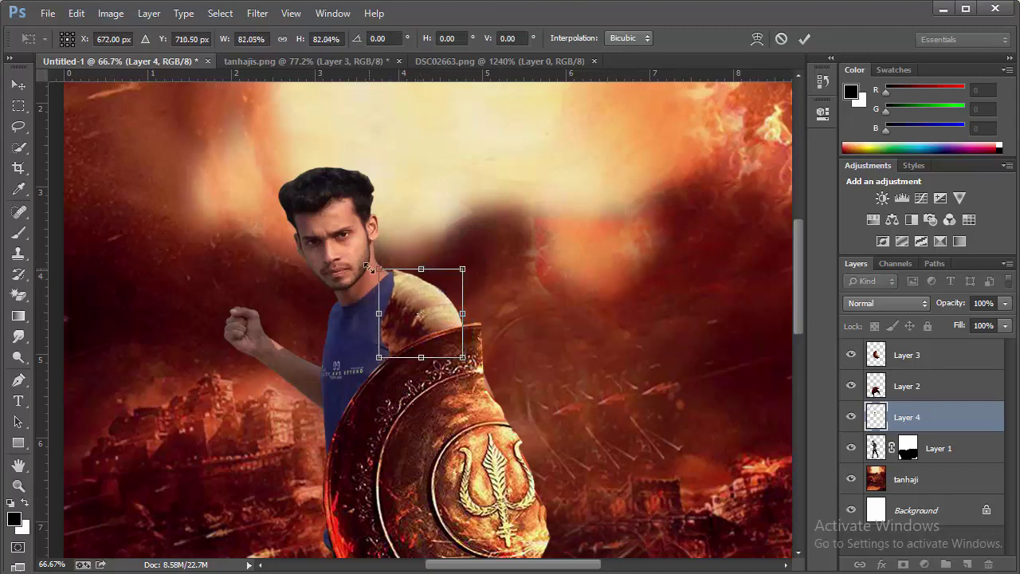
Step: Warp the shoulder texture over the shoulder, commit it, and fit the poster on screen
right_click(399, 284)
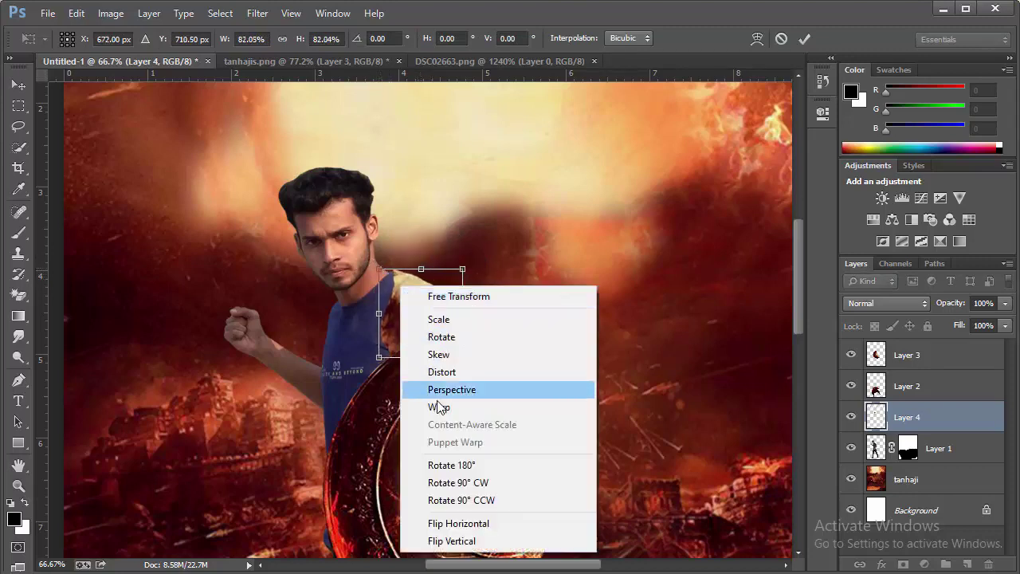
click(437, 406)
drag(374, 273, 369, 273)
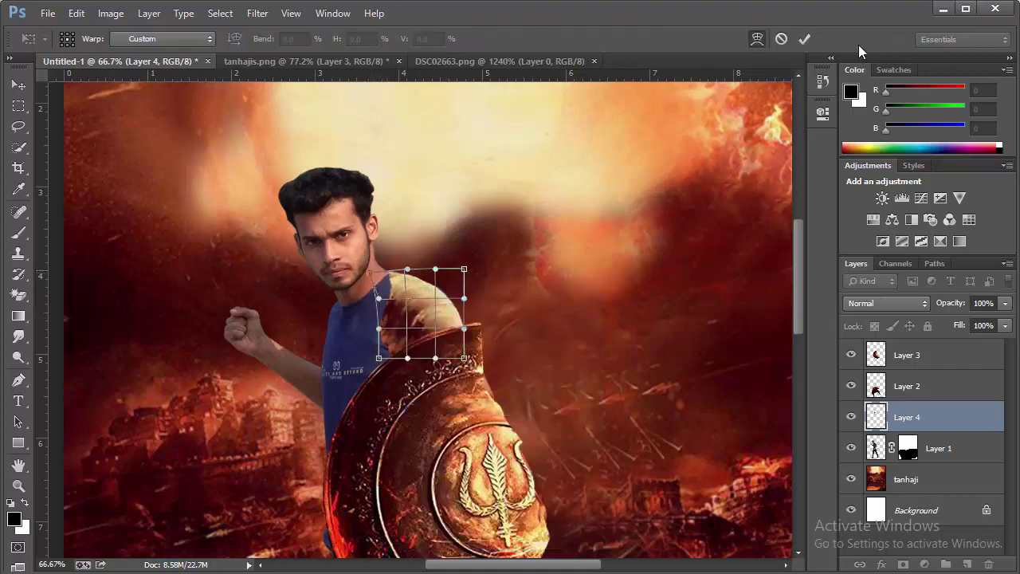
click(804, 40)
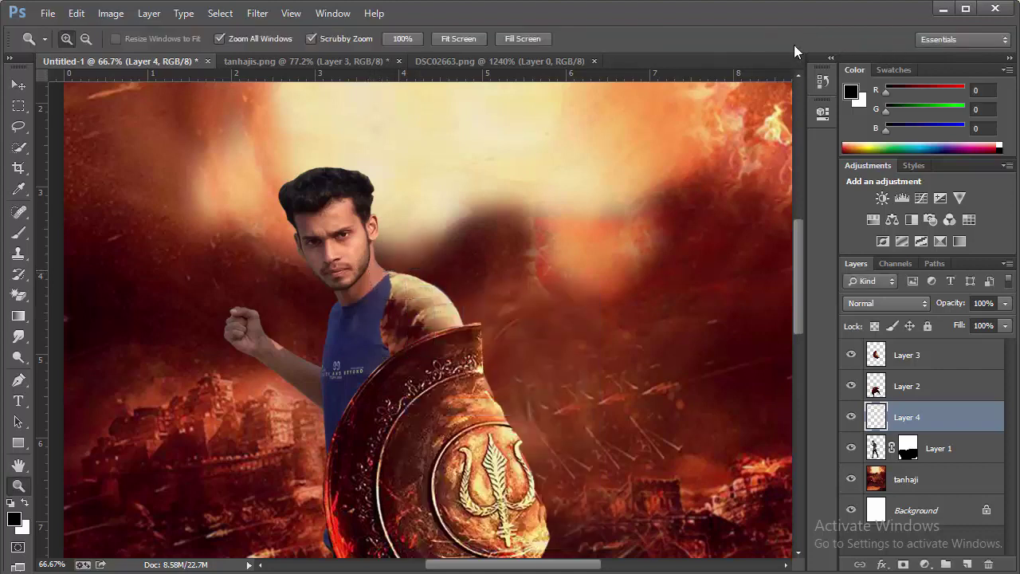
right_click(407, 348)
click(421, 365)
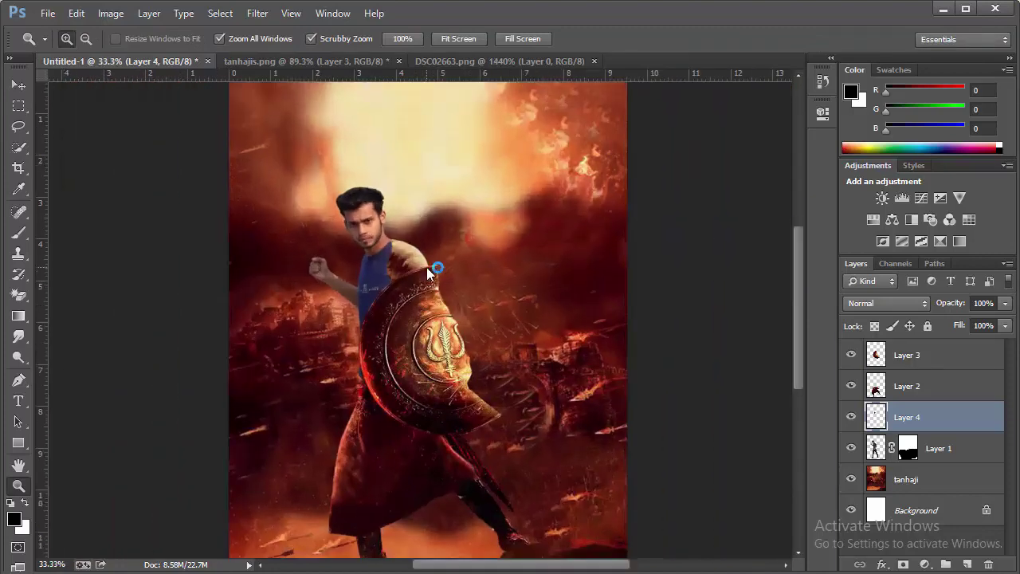
Step: Switch to tanhajis.png and zoom in to 200% on the warrior's helmet
right_click(426, 266)
click(478, 369)
click(362, 63)
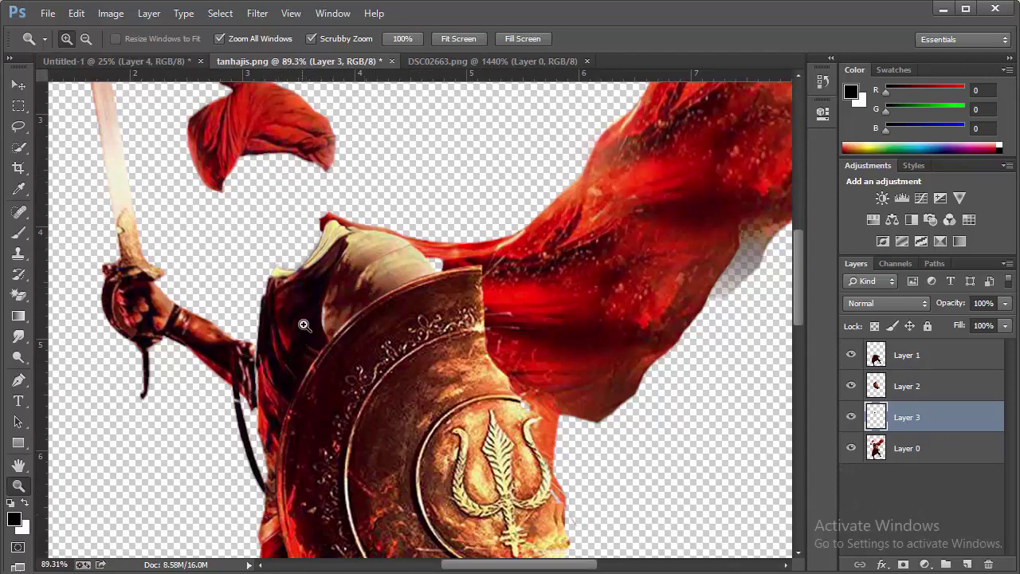
click(326, 472)
click(342, 282)
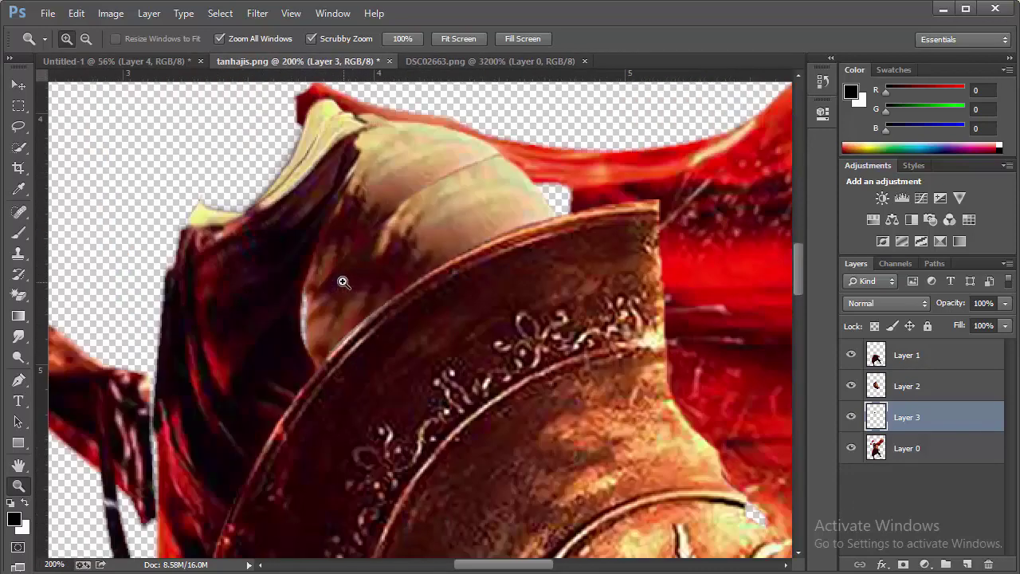
Step: Trace a curved Pen path around the dark cloth beside the helmet
click(19, 379)
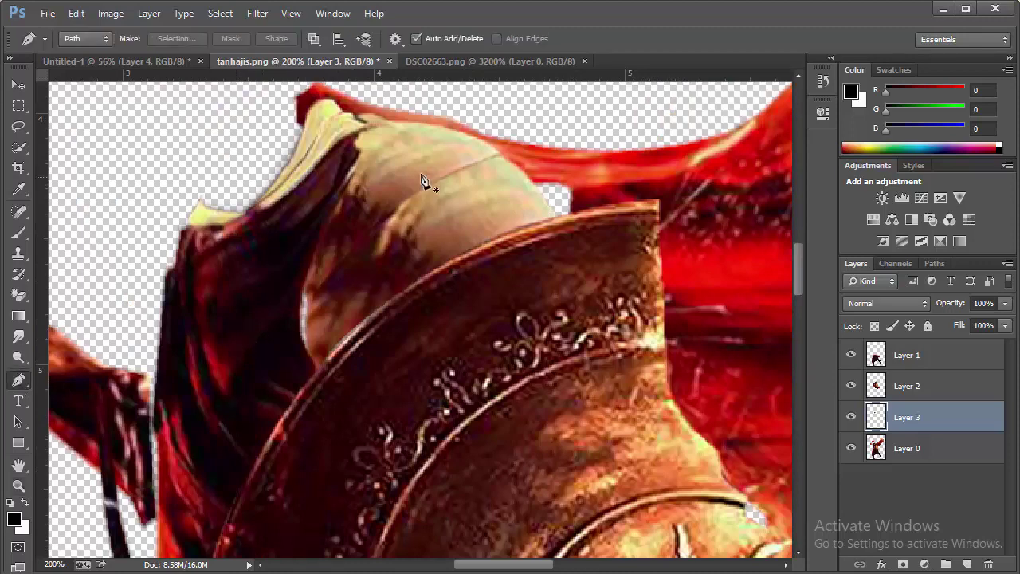
click(356, 136)
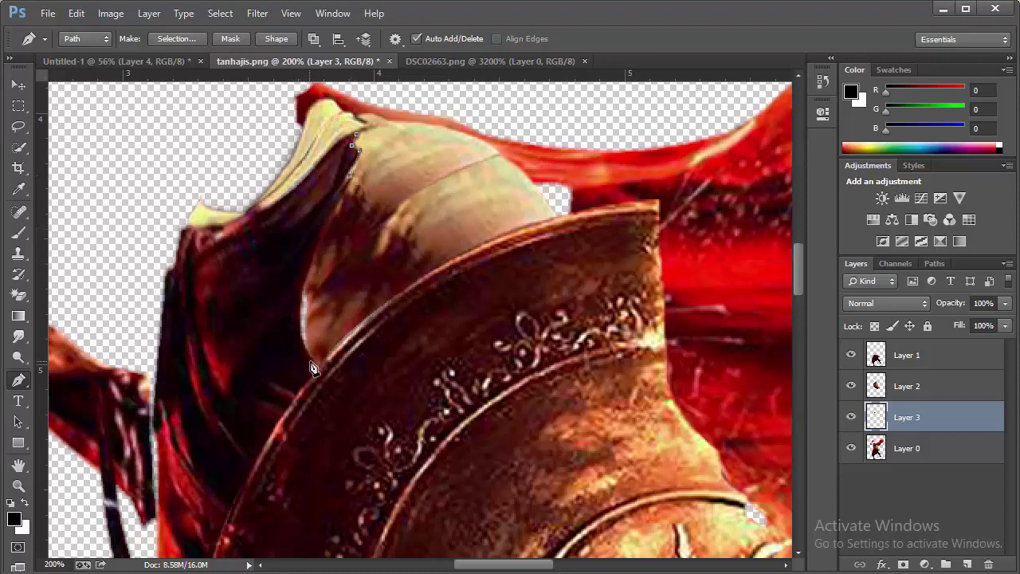
drag(313, 364, 361, 447)
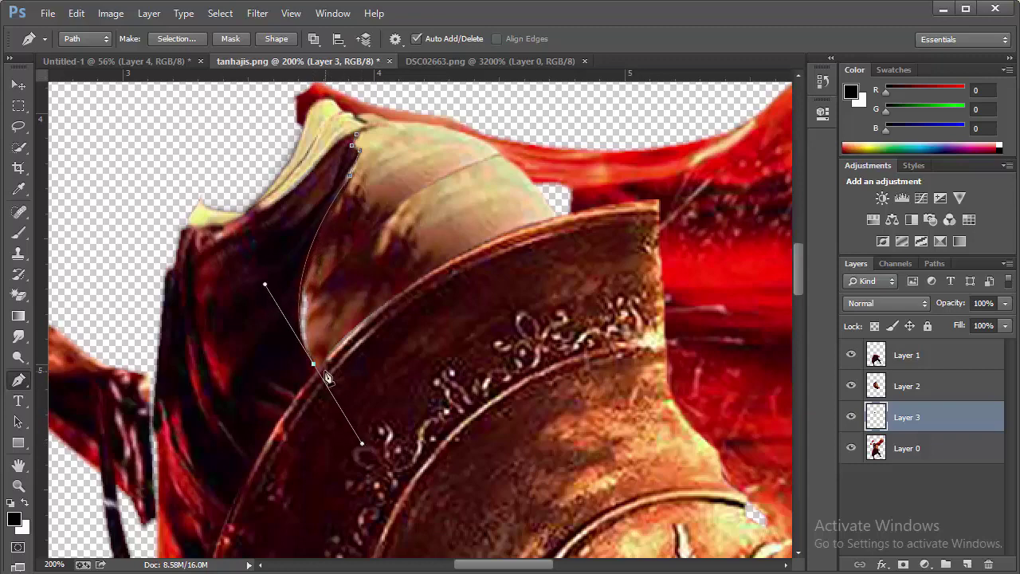
key(super)
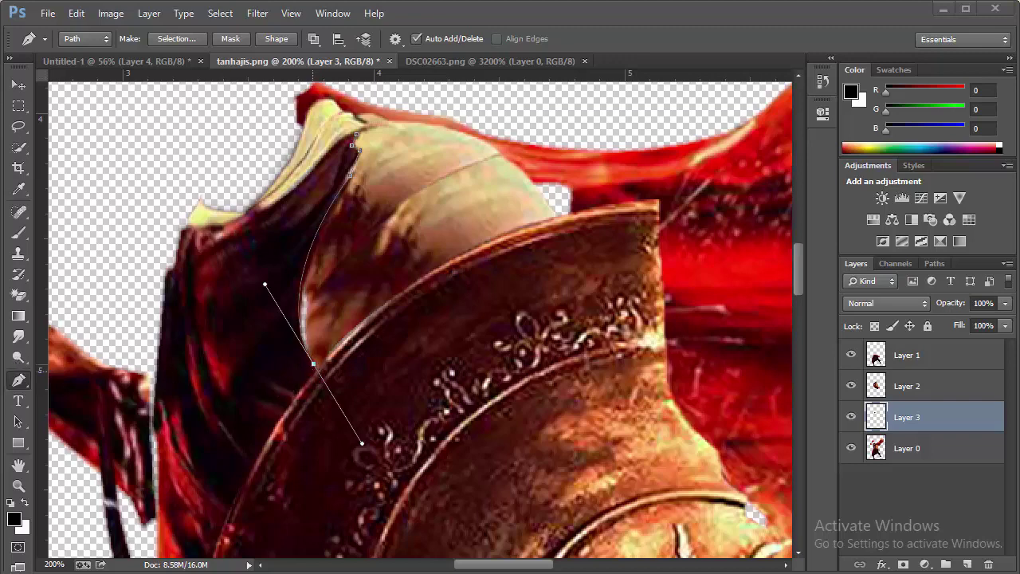
click(313, 365)
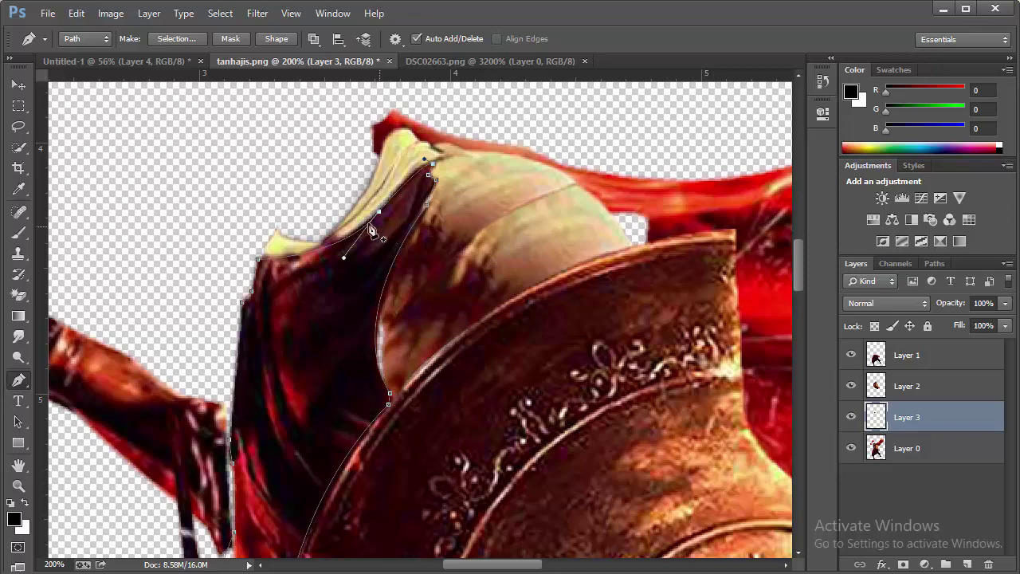
Step: Copy the path-selected cloth from Layer 0 onto its own layer and move it into the poster
right_click(324, 328)
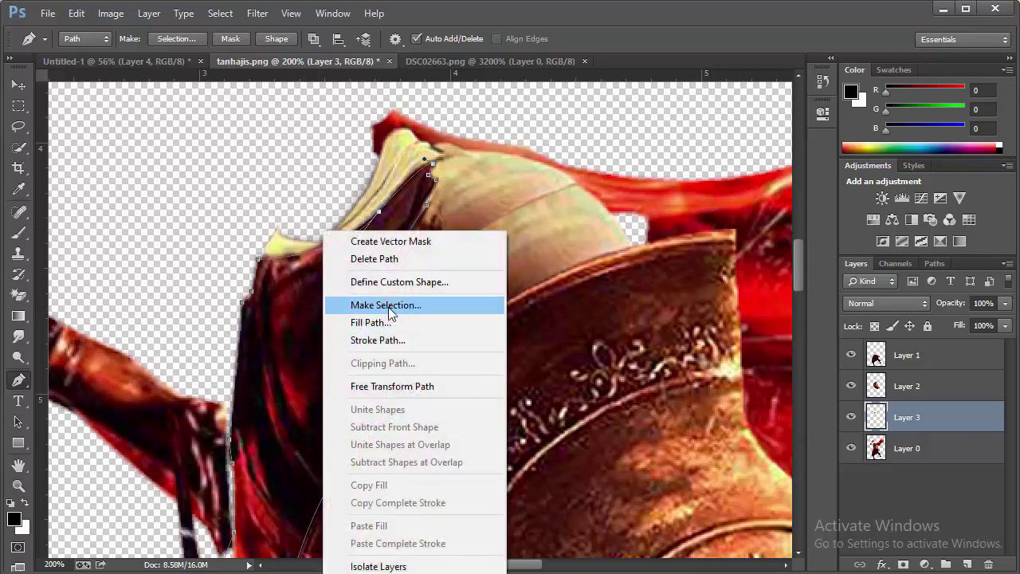
click(385, 305)
click(584, 166)
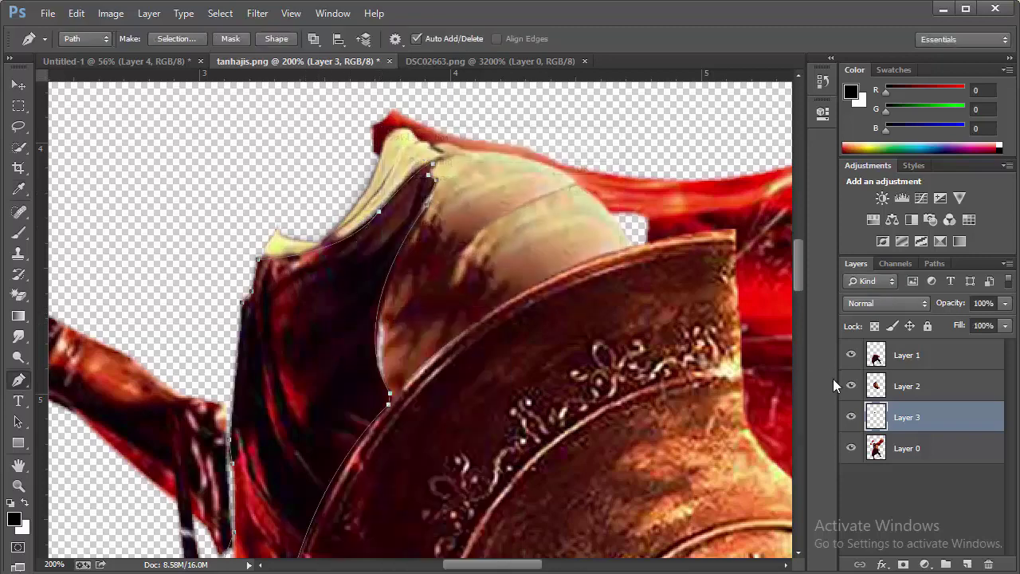
click(922, 454)
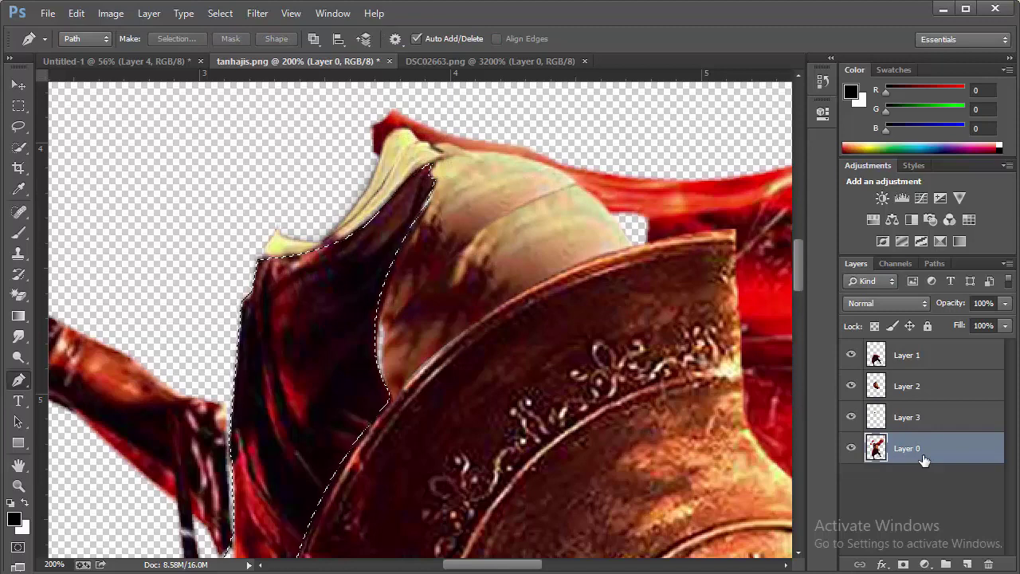
key(ctrl+j)
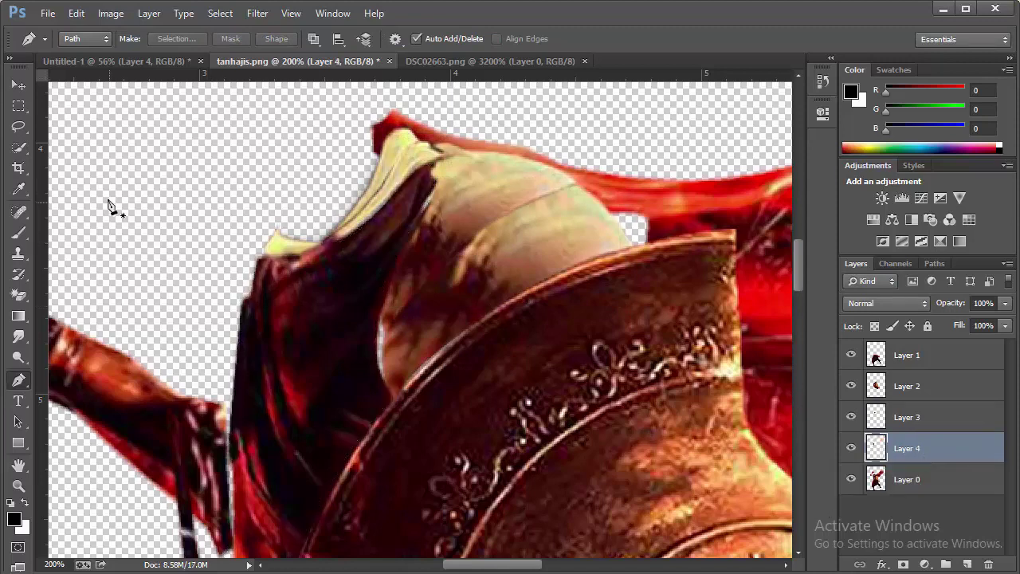
key(v)
mouse_move(318, 358)
mouse_down()
mouse_move(188, 78)
mouse_move(364, 358)
mouse_move(386, 345)
mouse_up()
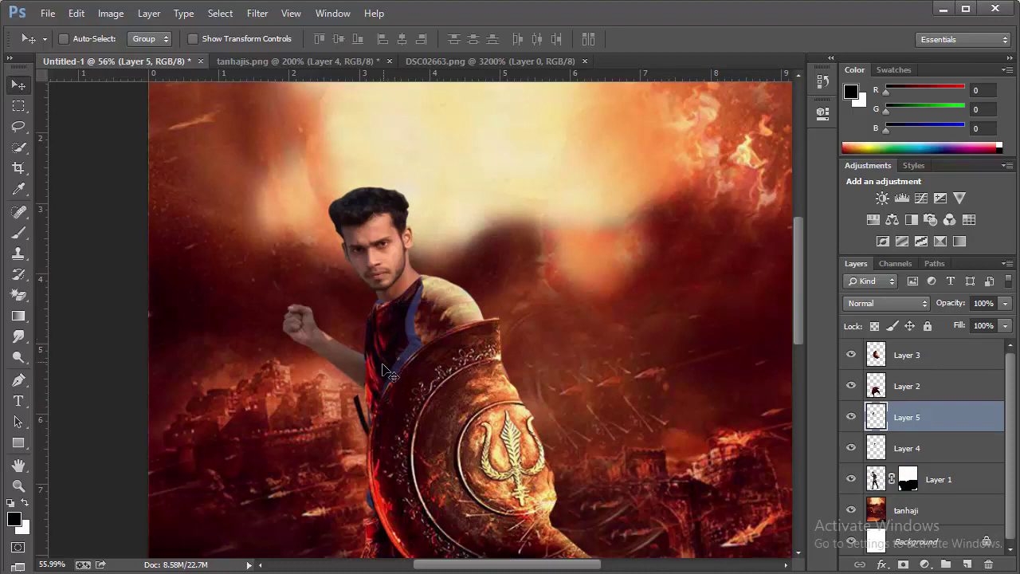
key(ctrl+plus)
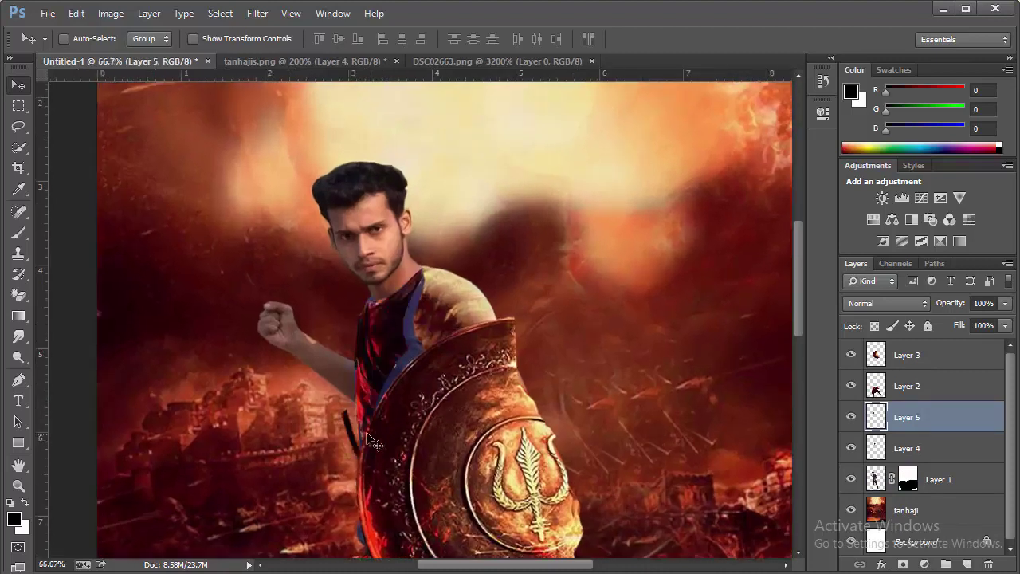
Step: Warp the cloth over the man's chest and shoulder, bulging it over the shield, and commit
key(ctrl+t)
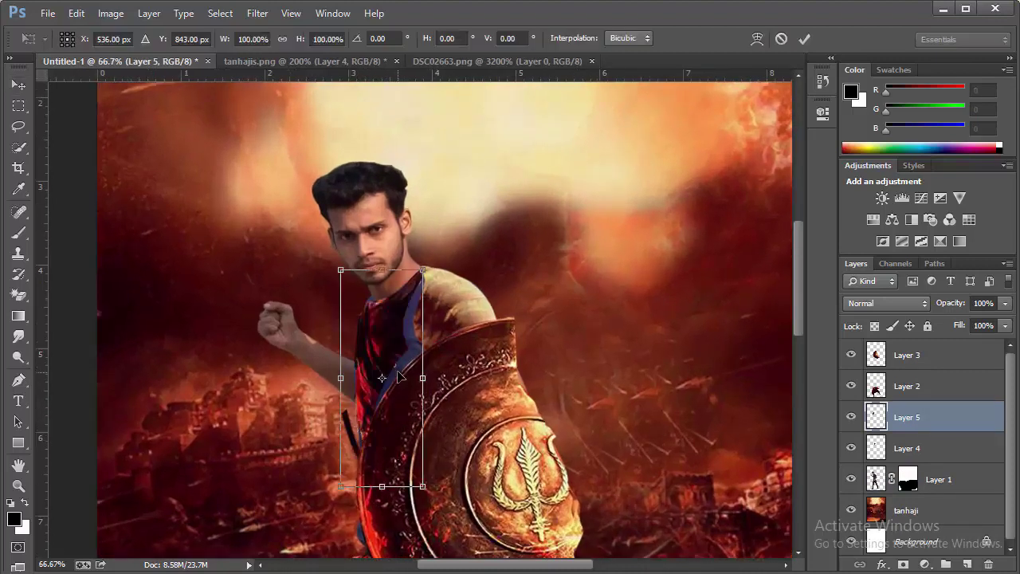
right_click(398, 344)
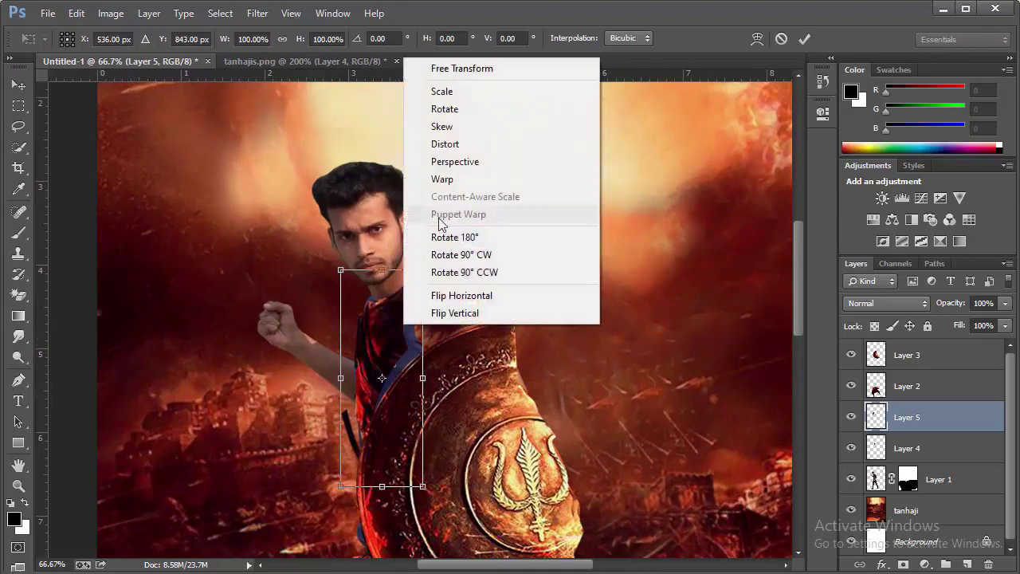
click(446, 176)
mouse_move(423, 412)
mouse_down()
mouse_move(425, 362)
mouse_move(435, 370)
mouse_up()
drag(422, 269, 421, 275)
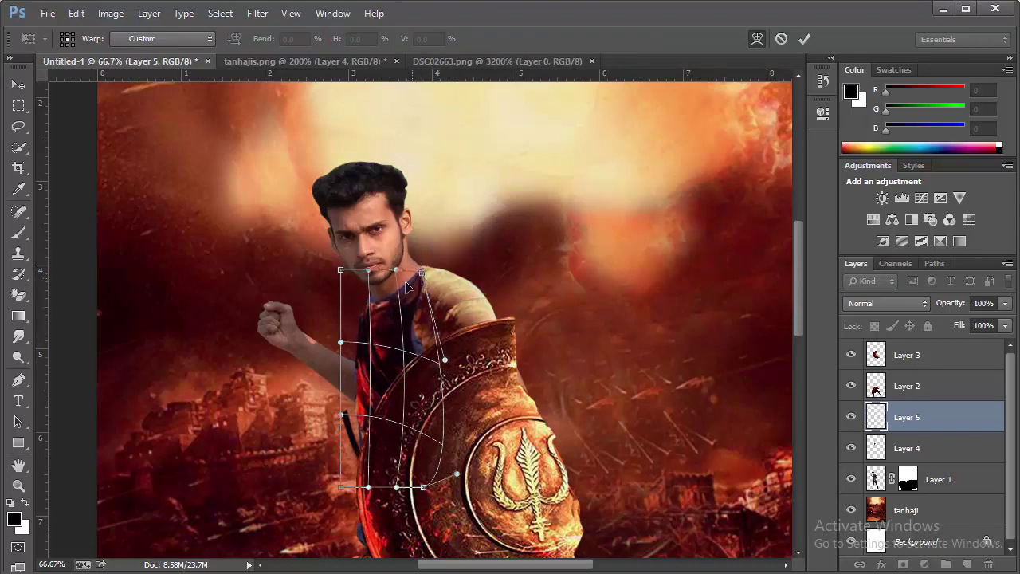
drag(369, 311, 360, 311)
drag(361, 312, 369, 307)
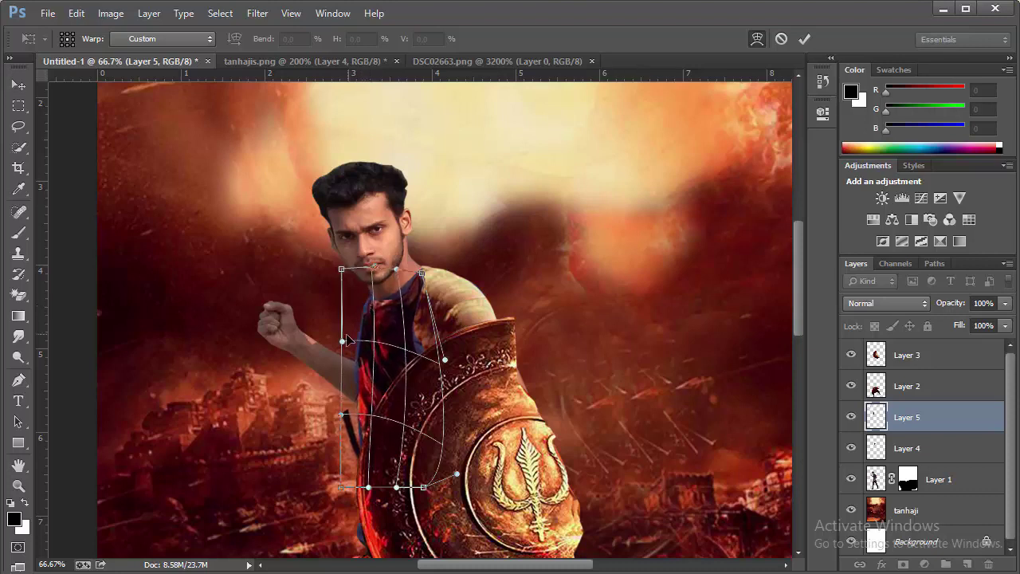
drag(335, 338, 327, 330)
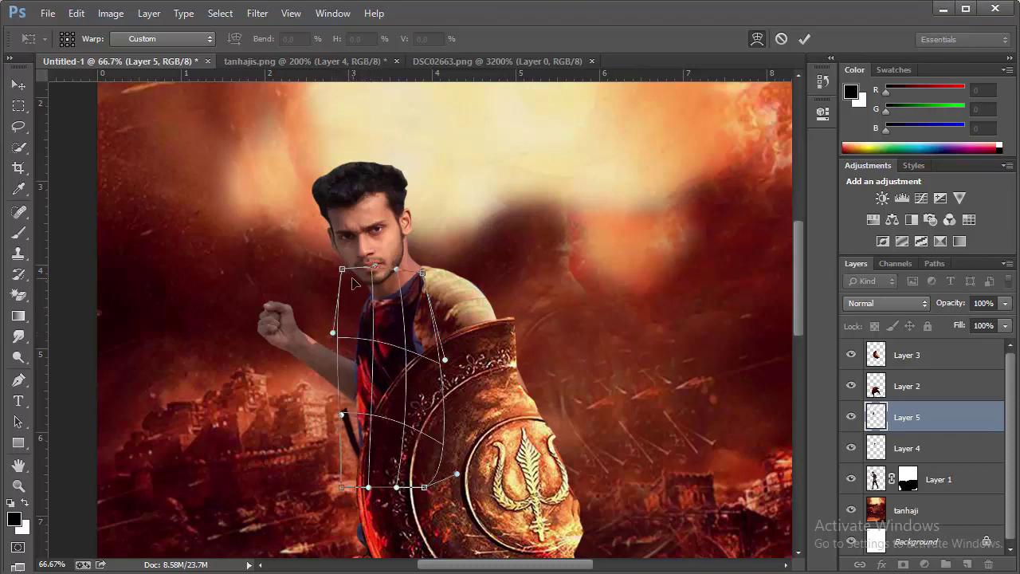
drag(351, 278, 347, 277)
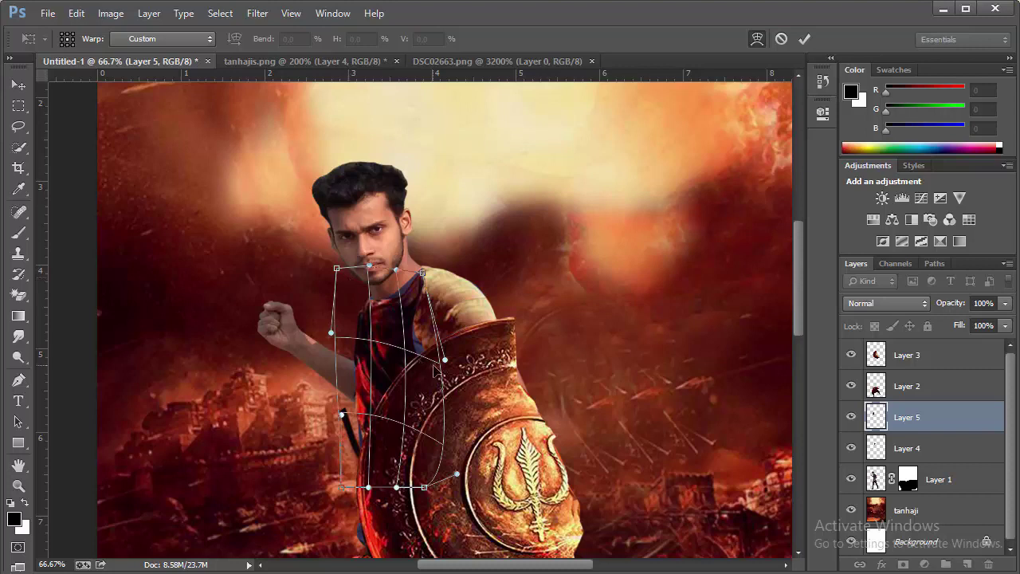
drag(441, 406, 450, 396)
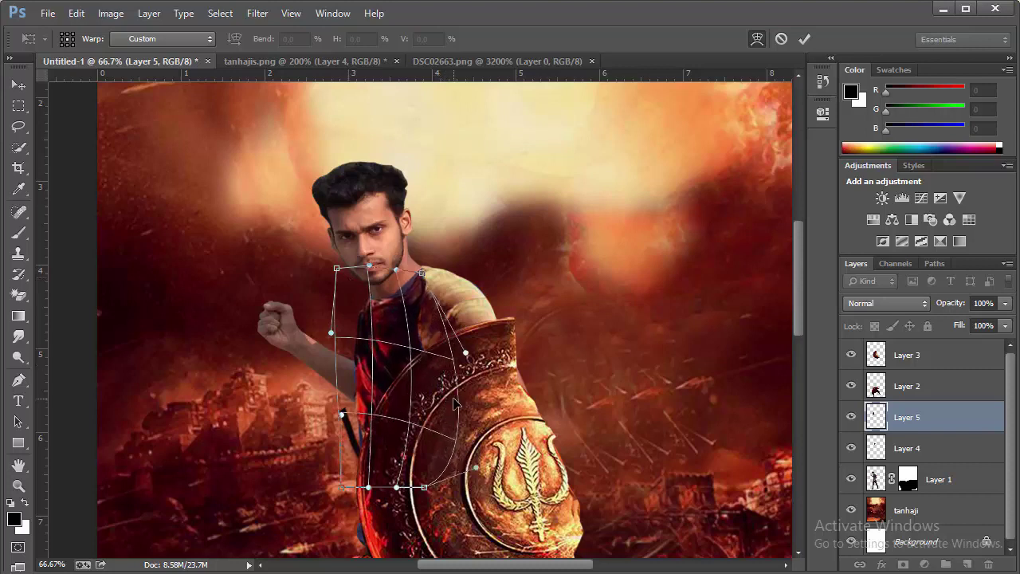
click(802, 39)
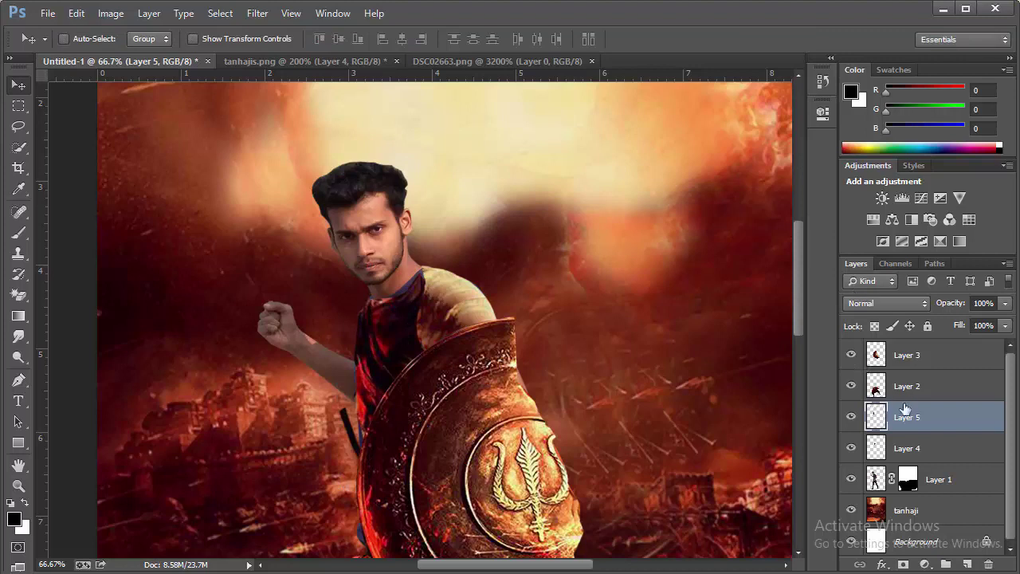
Step: Move the cloth layer below Layer 4 and zoom in and out to check the poster
drag(905, 409, 924, 454)
click(19, 485)
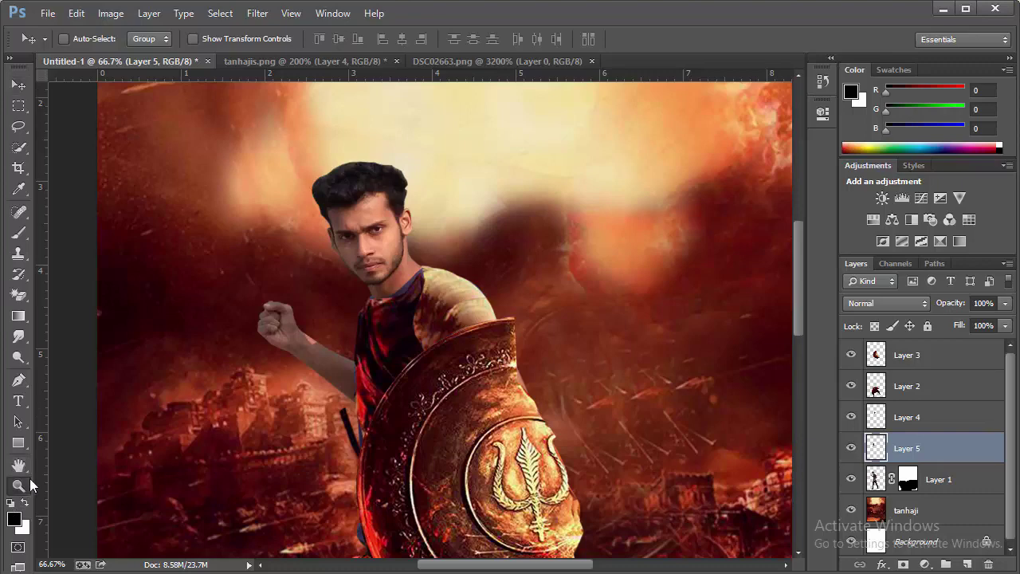
right_click(464, 356)
click(473, 364)
click(407, 261)
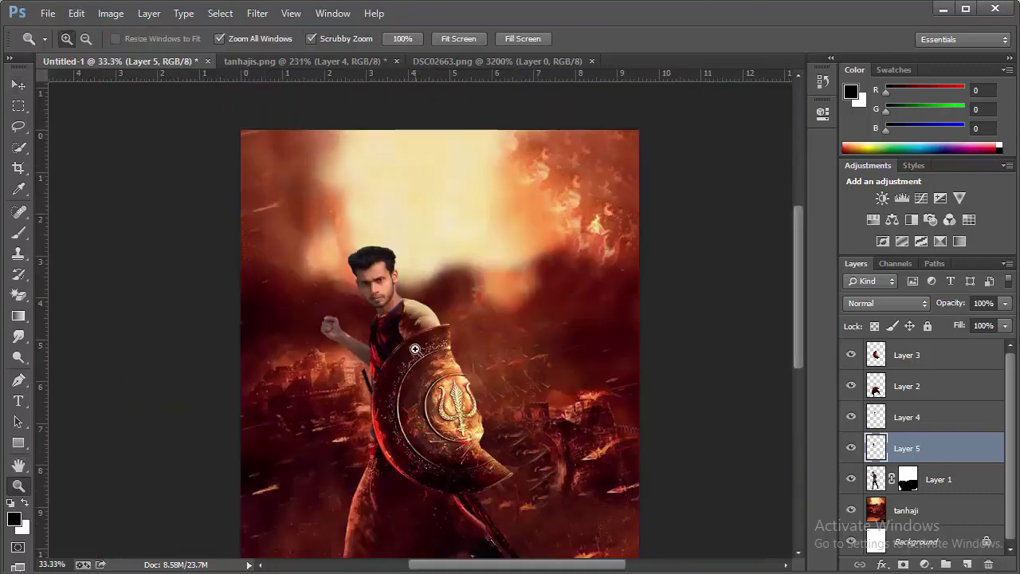
right_click(462, 264)
click(502, 365)
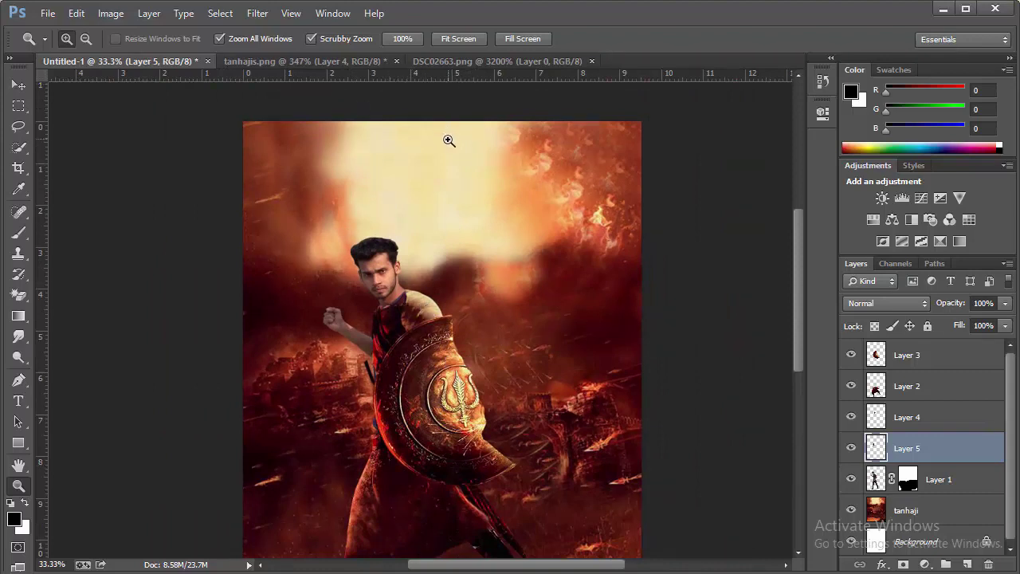
Step: Close the DSC02663.png document and return to tanhajis.png
click(449, 57)
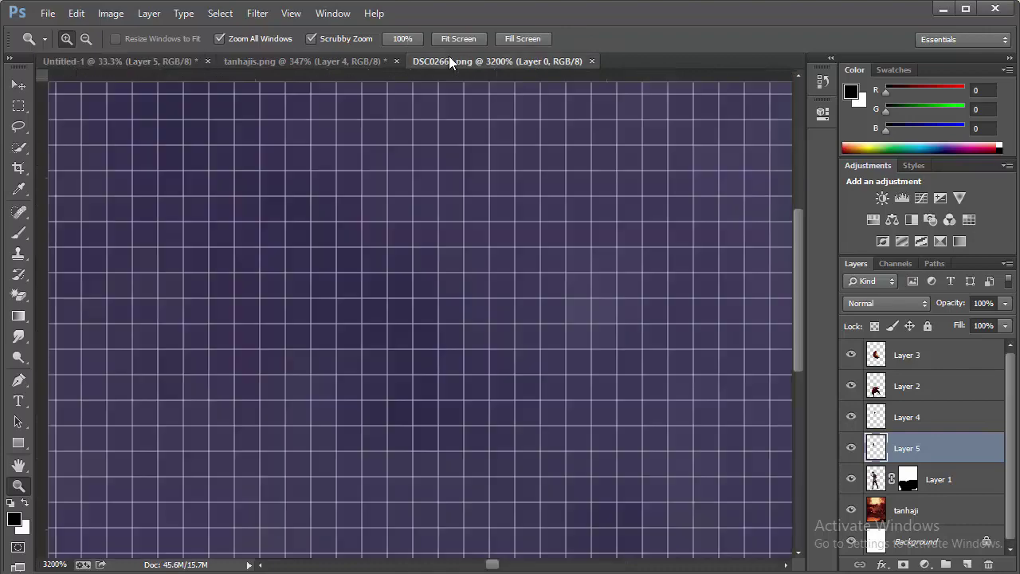
right_click(429, 139)
click(448, 149)
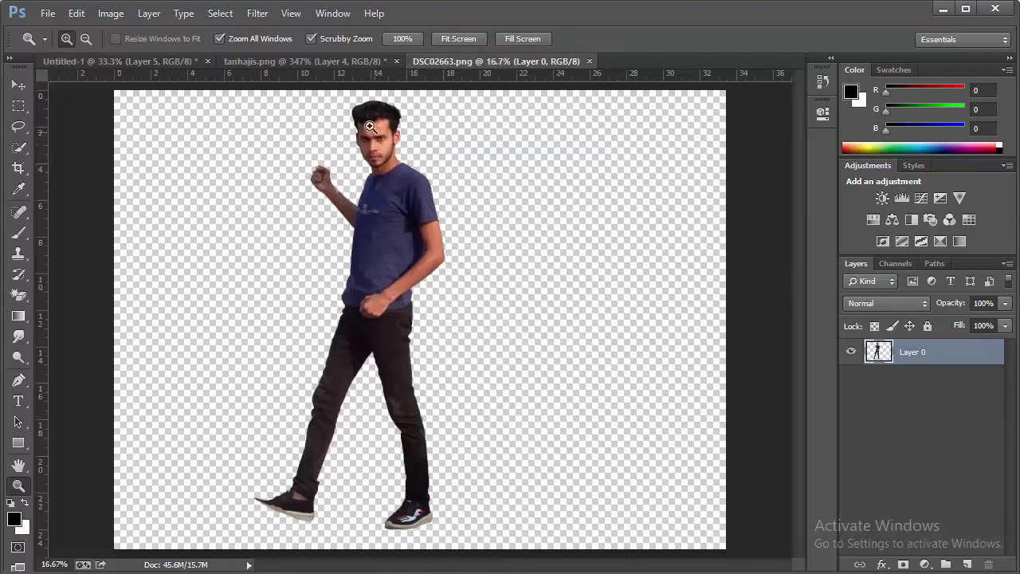
click(590, 61)
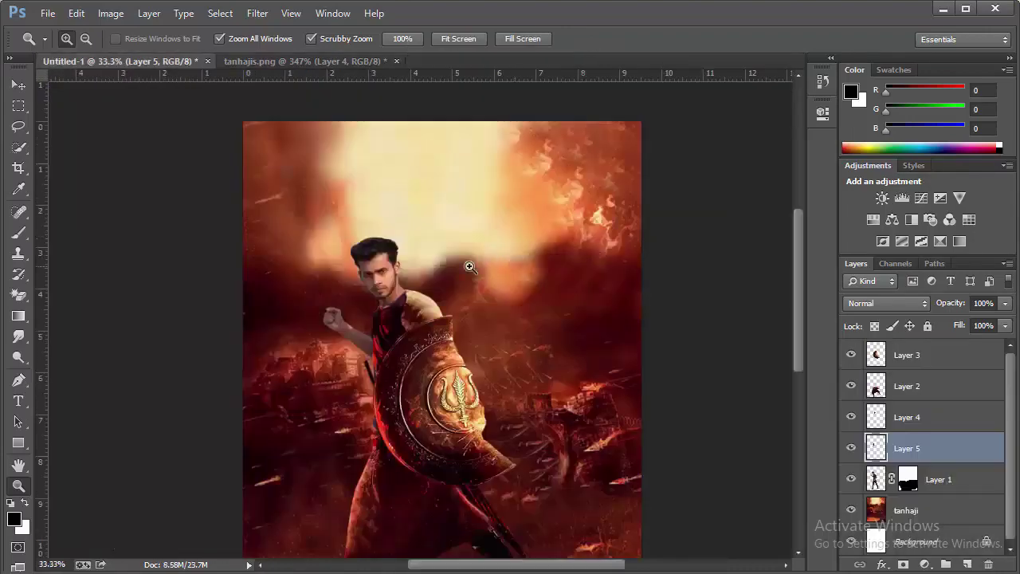
click(329, 61)
Step: Zoom to 200% on the helmet and place the first Pen anchor on its top edge
right_click(537, 227)
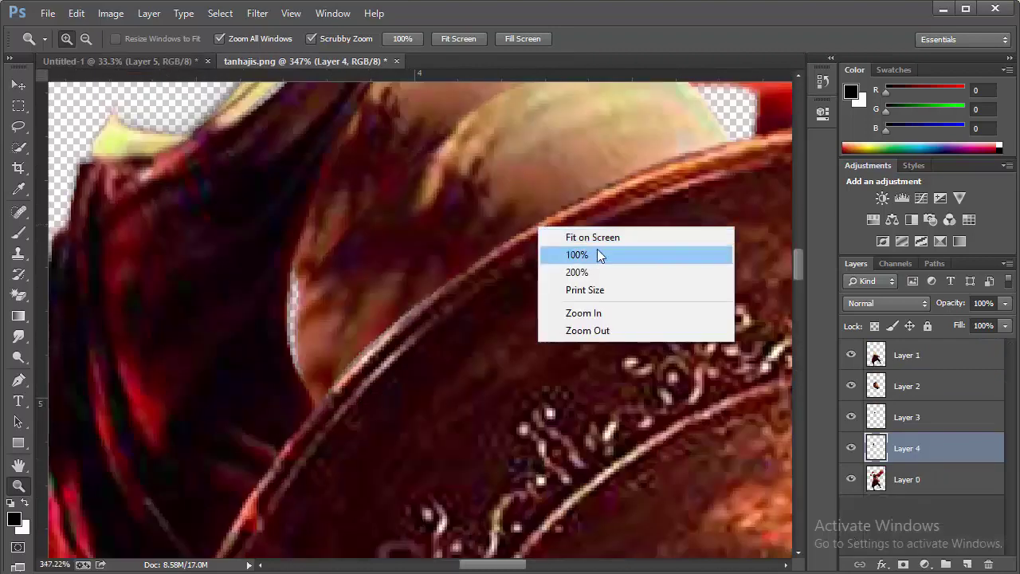
click(597, 239)
click(394, 261)
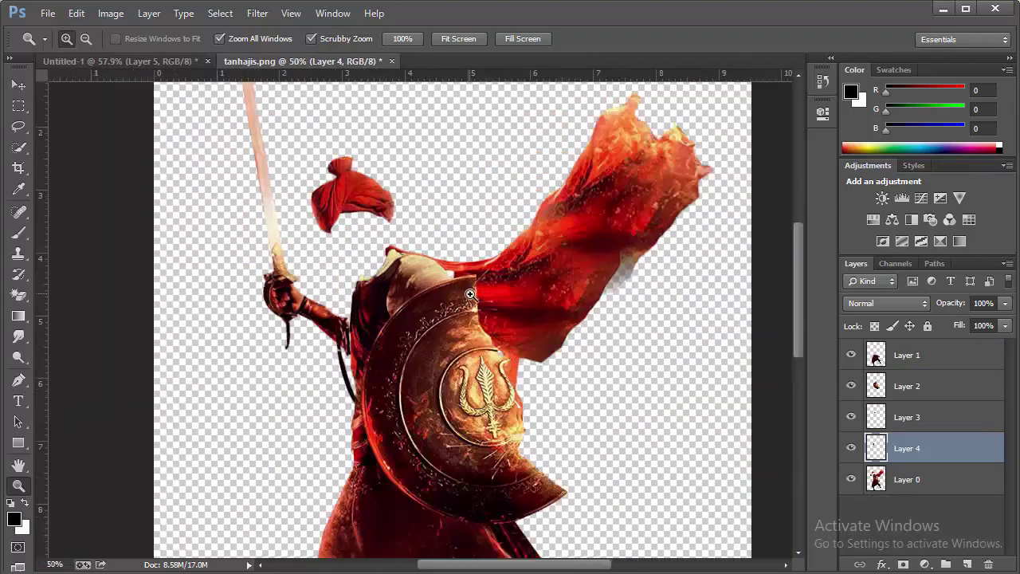
click(394, 261)
click(344, 237)
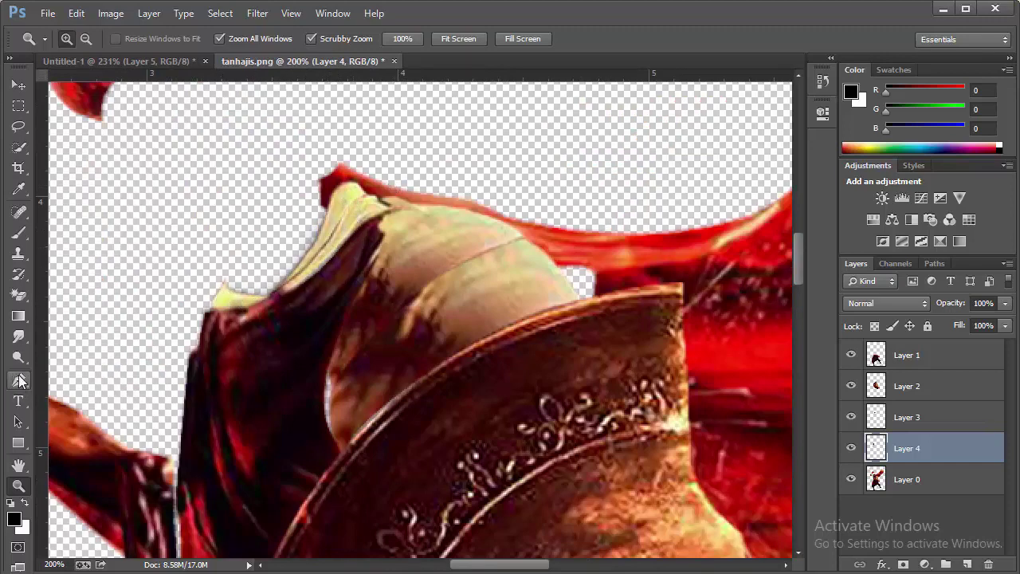
click(19, 380)
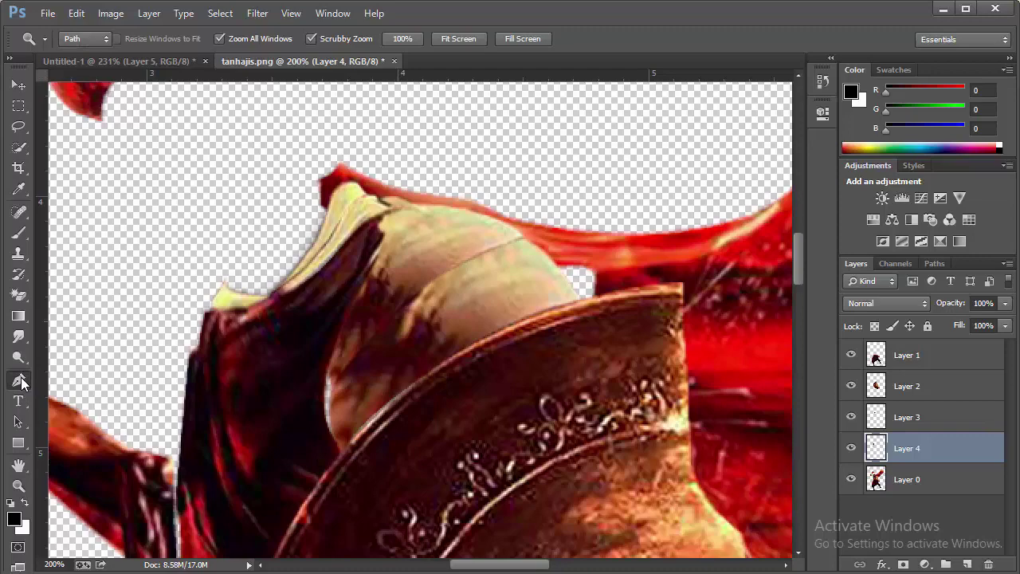
click(283, 295)
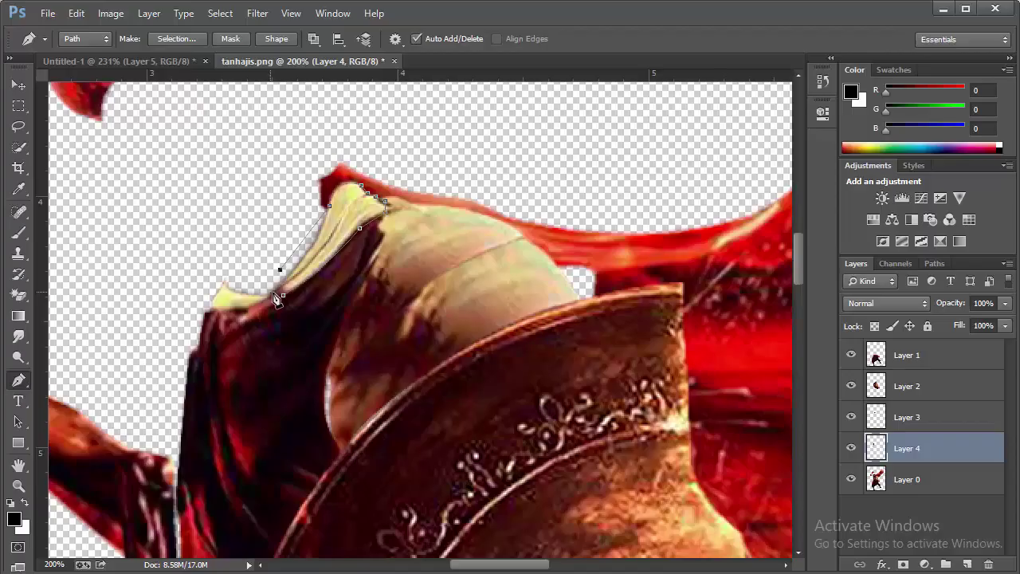
Step: Turn the traced collar path into a selection and copy it from Layer 0 to a new layer
right_click(316, 254)
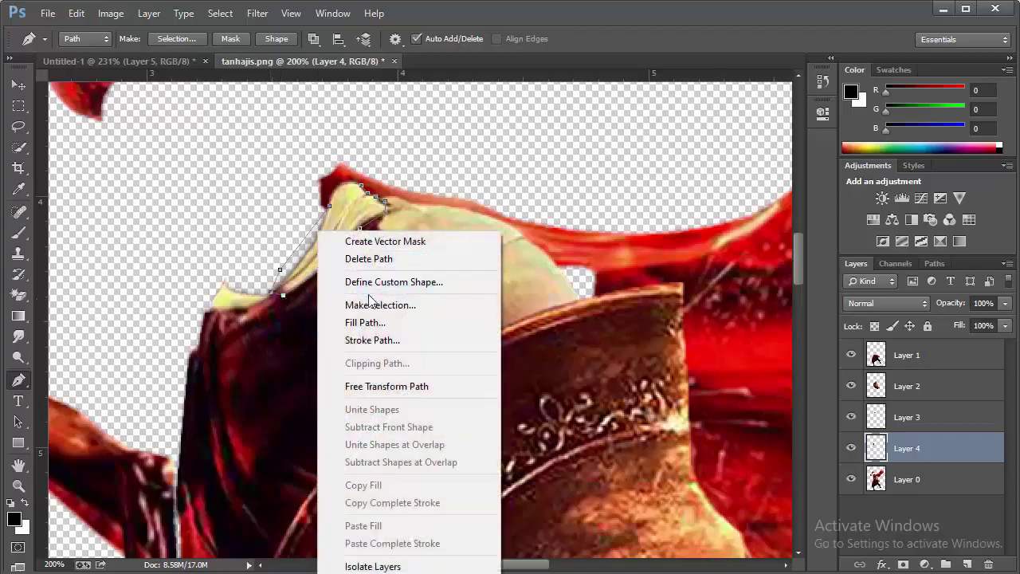
click(371, 303)
click(589, 167)
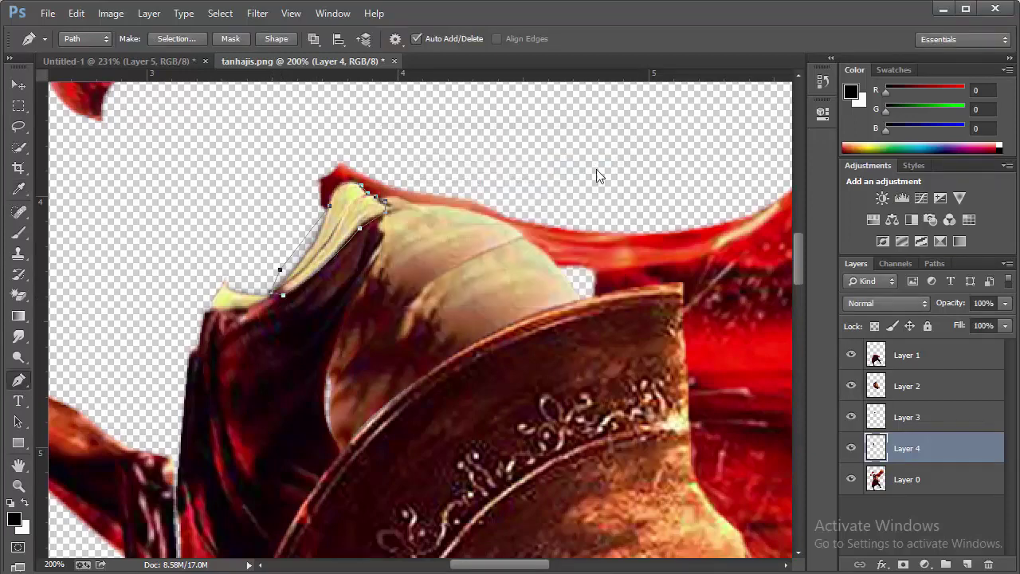
click(920, 482)
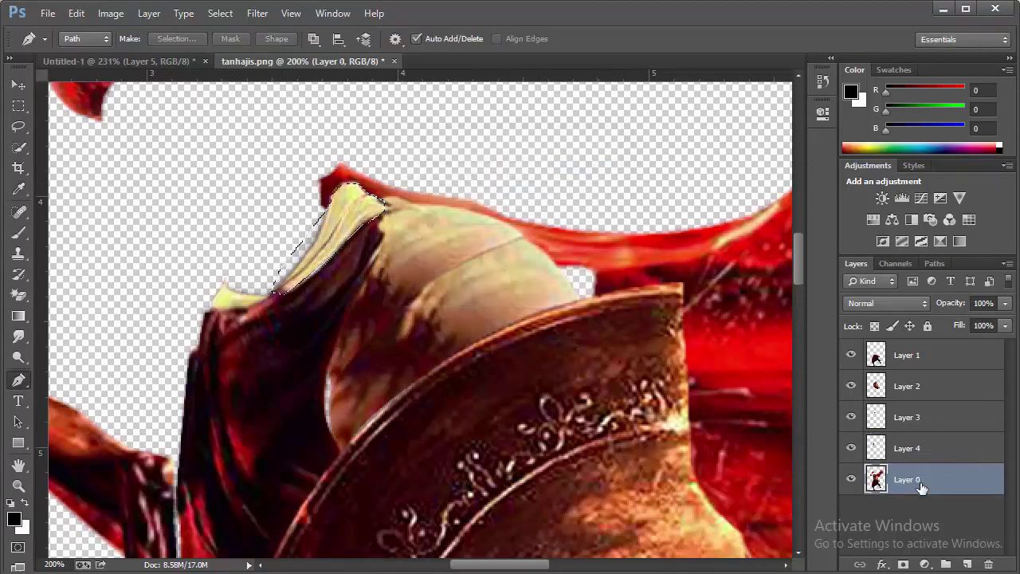
key(ctrl+j)
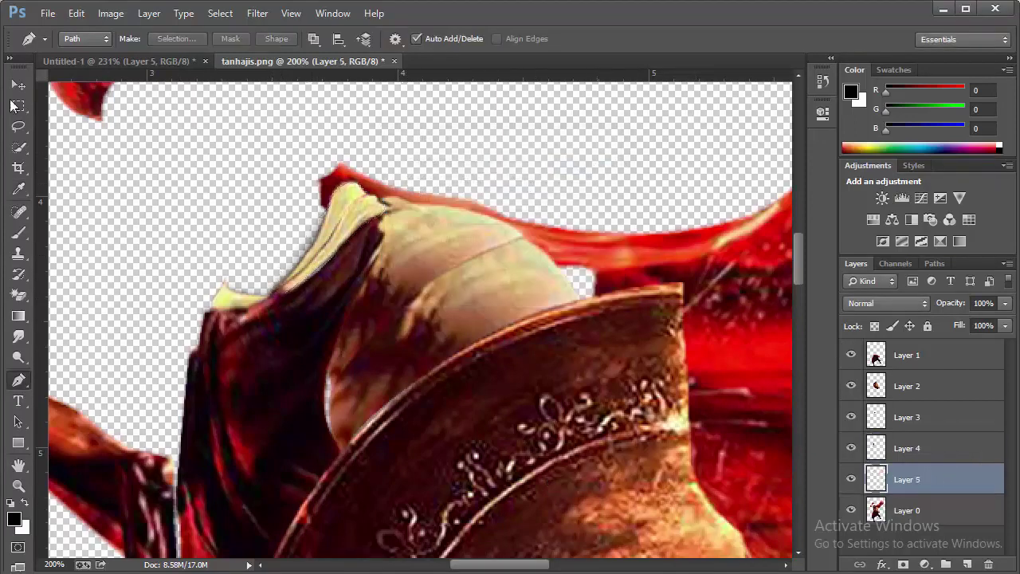
Step: Move the collar piece into Untitled-1 and drag Layer 6 down toward Layer 1
click(18, 84)
mouse_move(358, 215)
mouse_down()
mouse_move(151, 88)
mouse_move(295, 195)
mouse_move(351, 204)
mouse_up()
drag(908, 458, 930, 492)
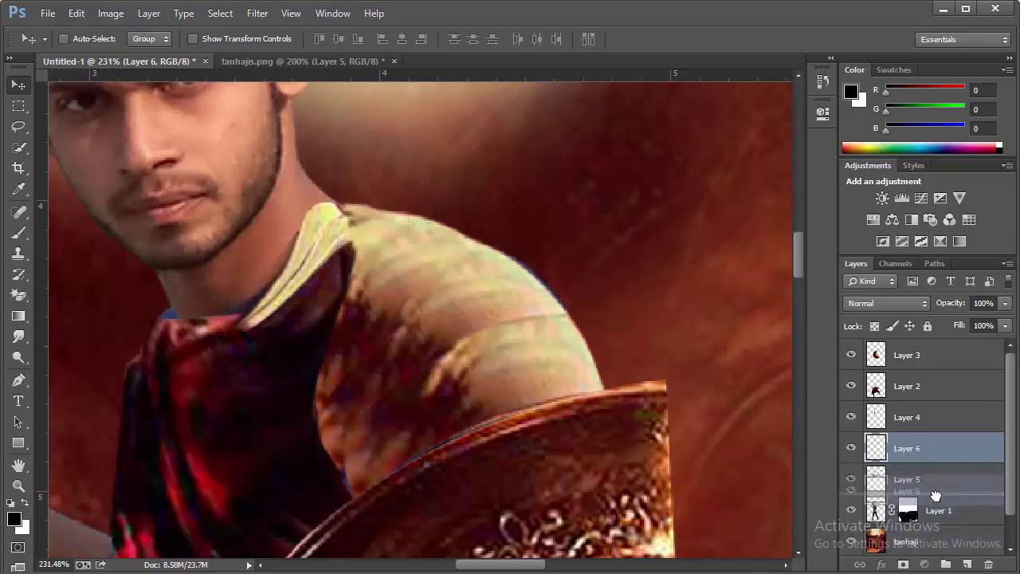
Step: Place Layer 6 just above Layer 1 and nudge the collar piece into position
drag(930, 491, 935, 497)
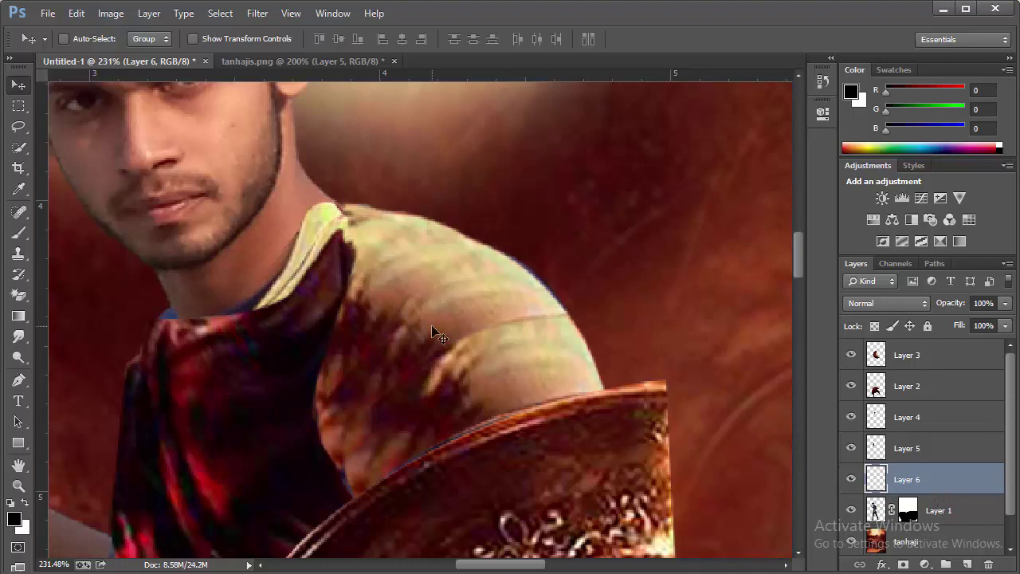
key(ctrl+t)
drag(336, 254, 338, 239)
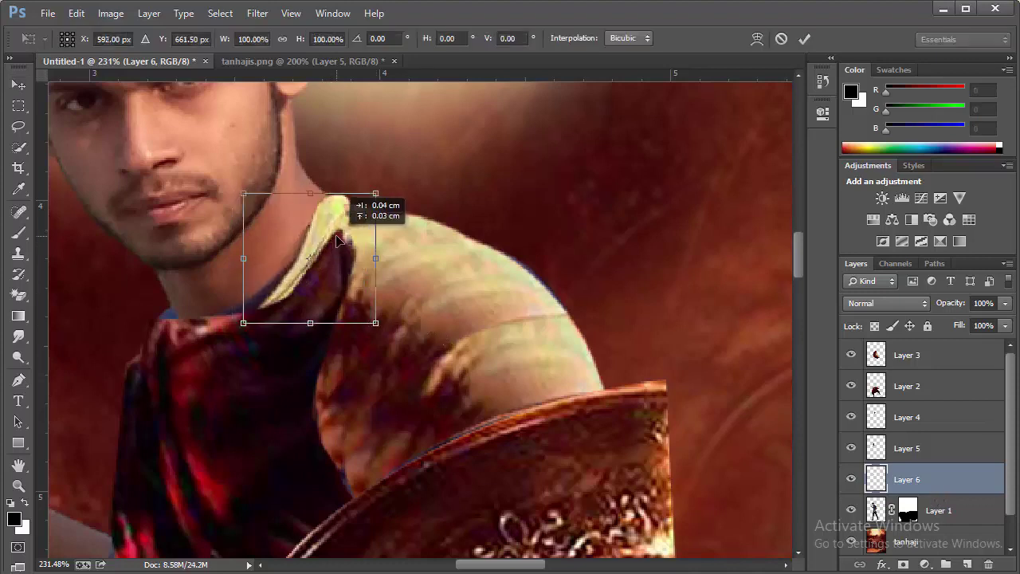
key(Left)
key(Left)
key(Left)
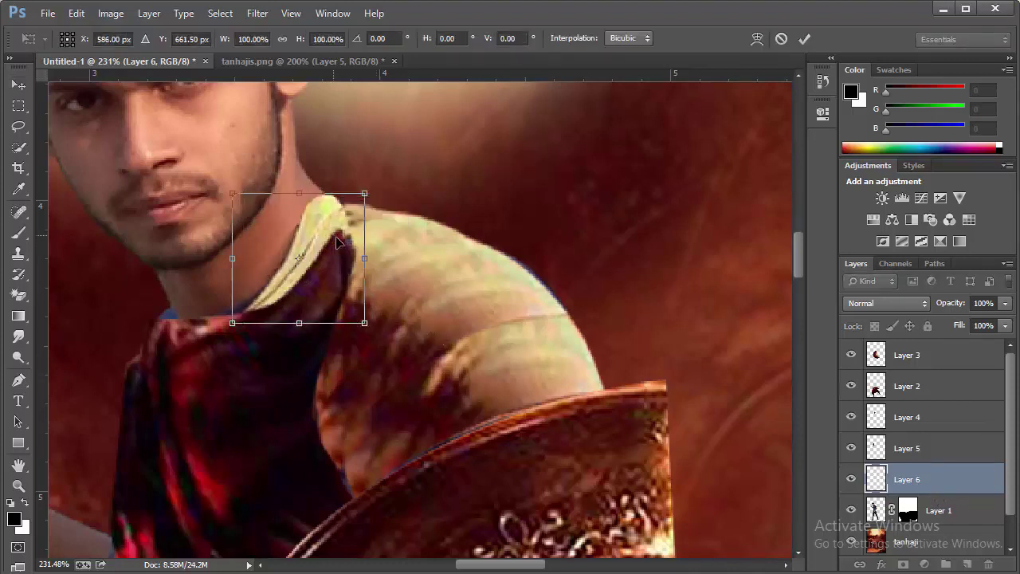
key(Right)
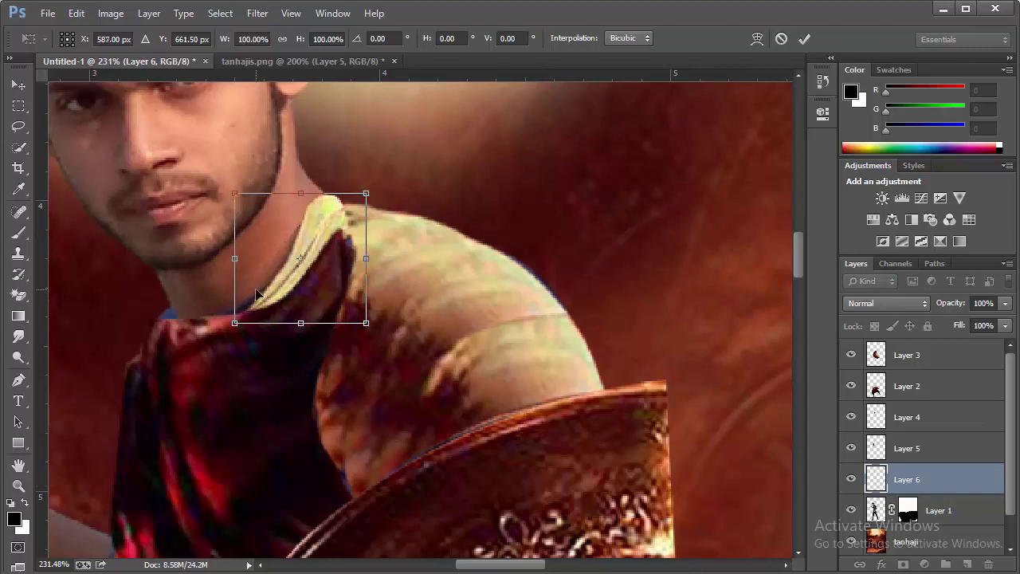
Step: Warp the collar piece's corners and edges to follow the man's neckline, then commit
right_click(257, 294)
click(391, 409)
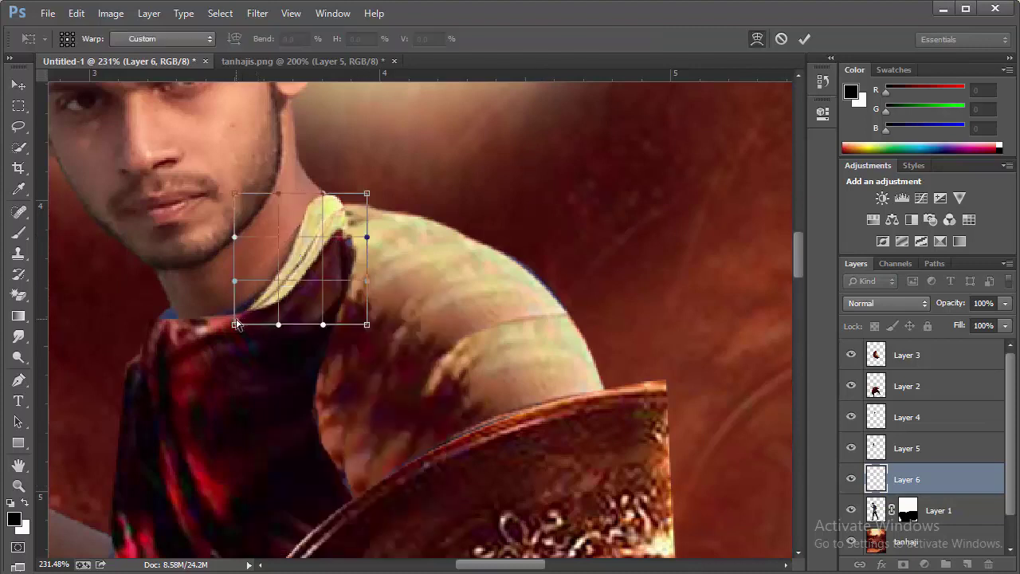
drag(237, 324, 214, 317)
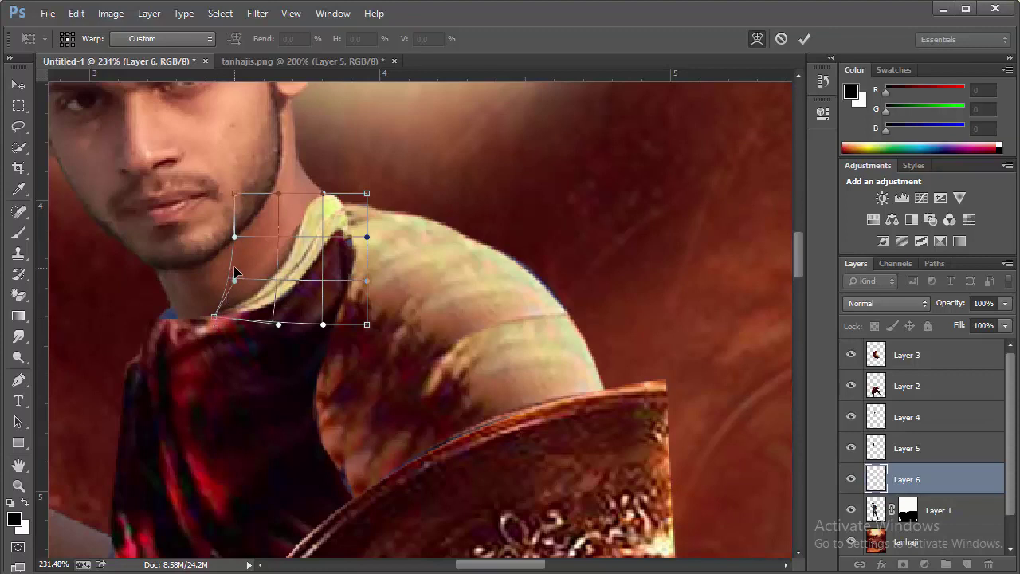
drag(235, 272, 220, 274)
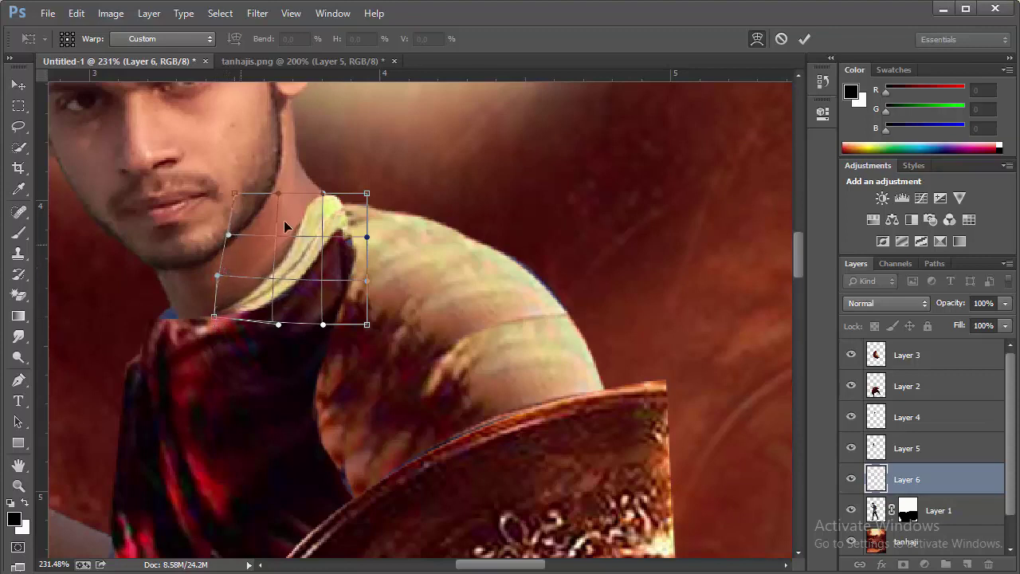
drag(335, 323, 347, 351)
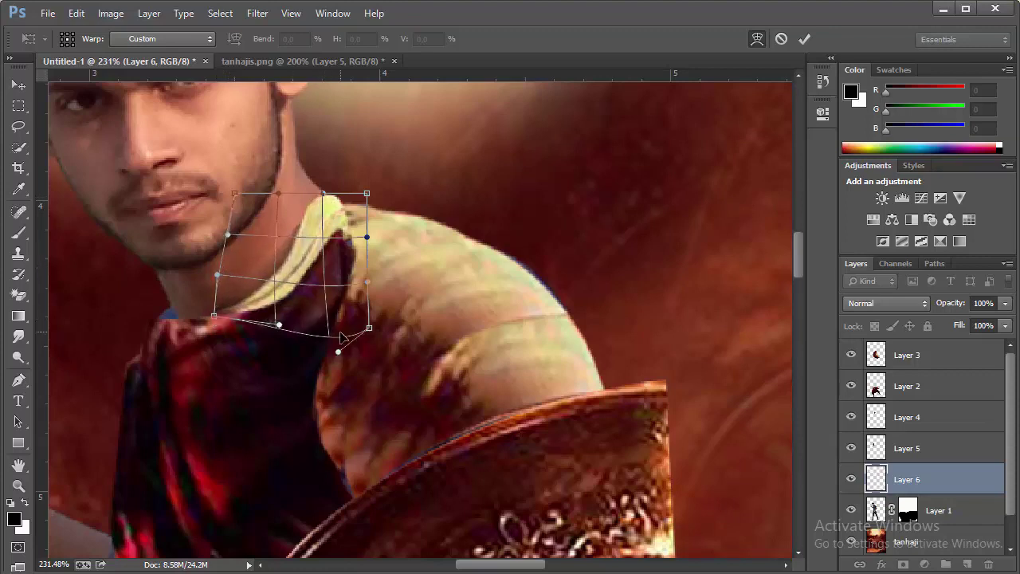
drag(215, 316, 214, 313)
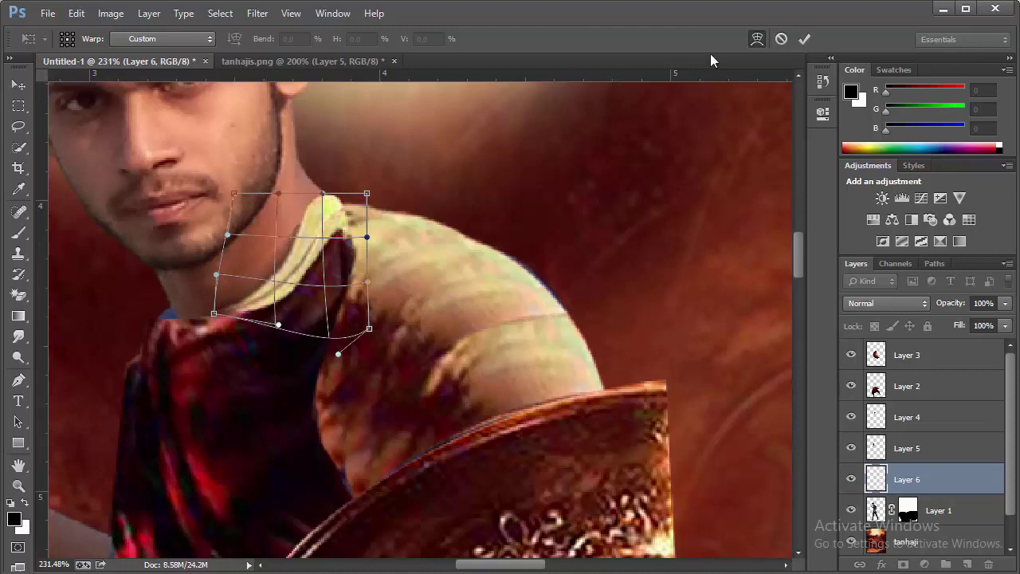
click(803, 41)
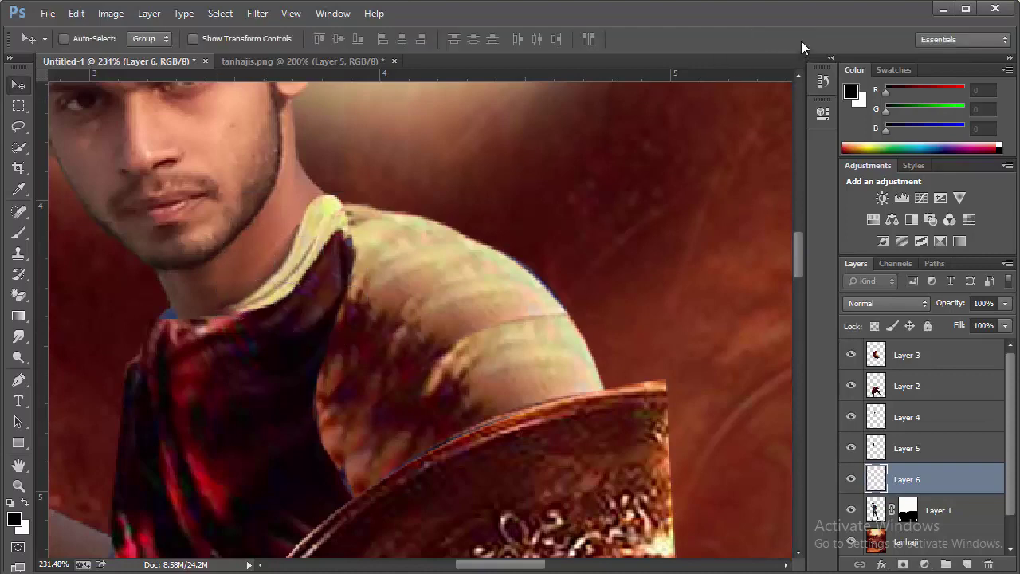
click(239, 62)
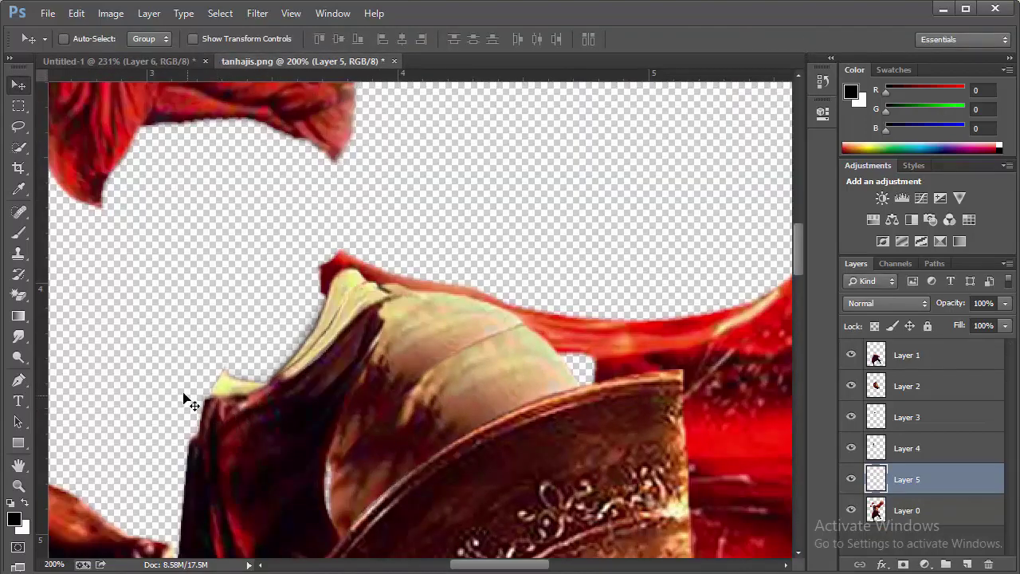
Step: Trace the small yellow collar tip with the Pen tool and pick Layer 0 as source
click(18, 381)
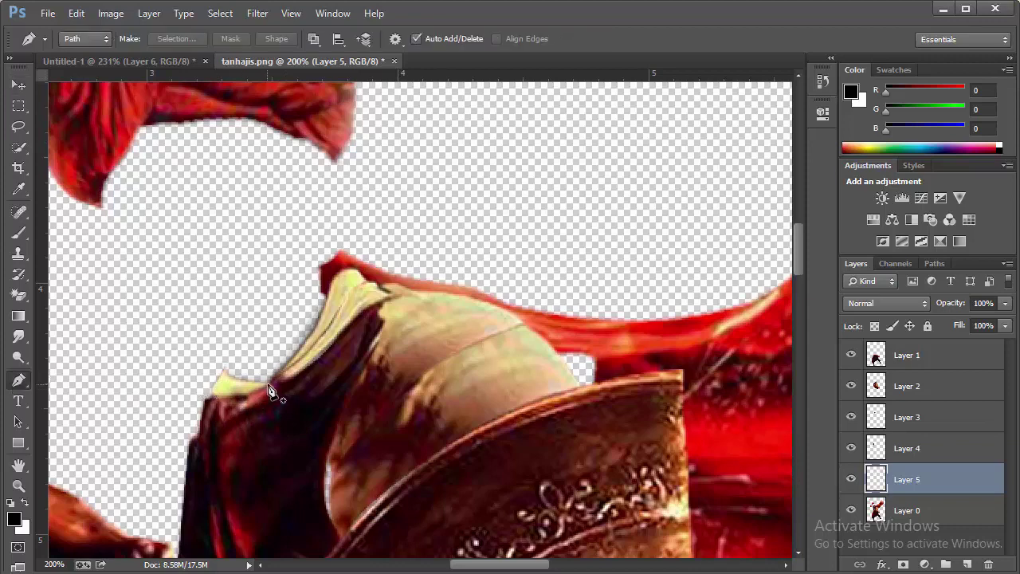
click(265, 390)
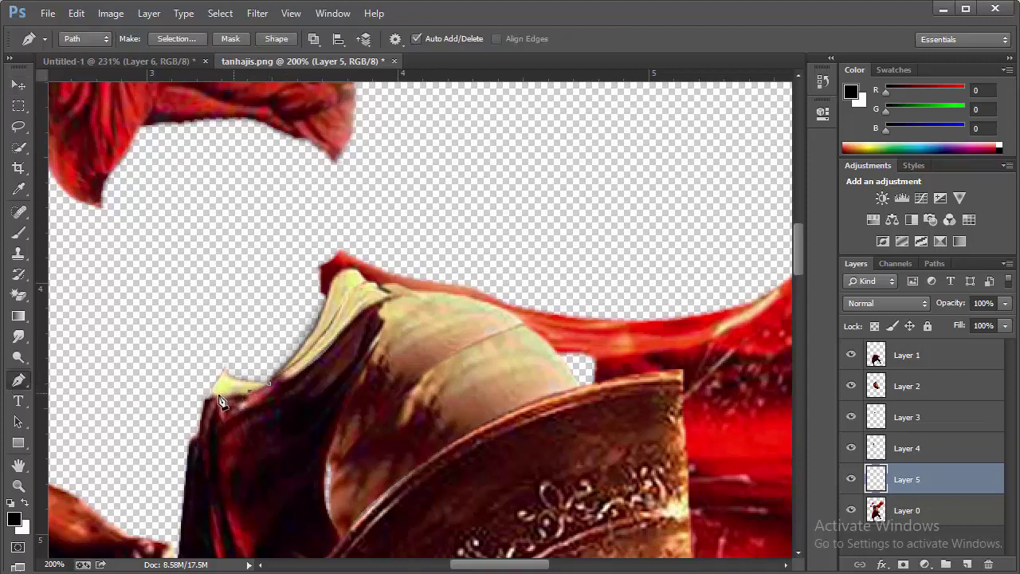
drag(255, 372, 216, 342)
click(948, 514)
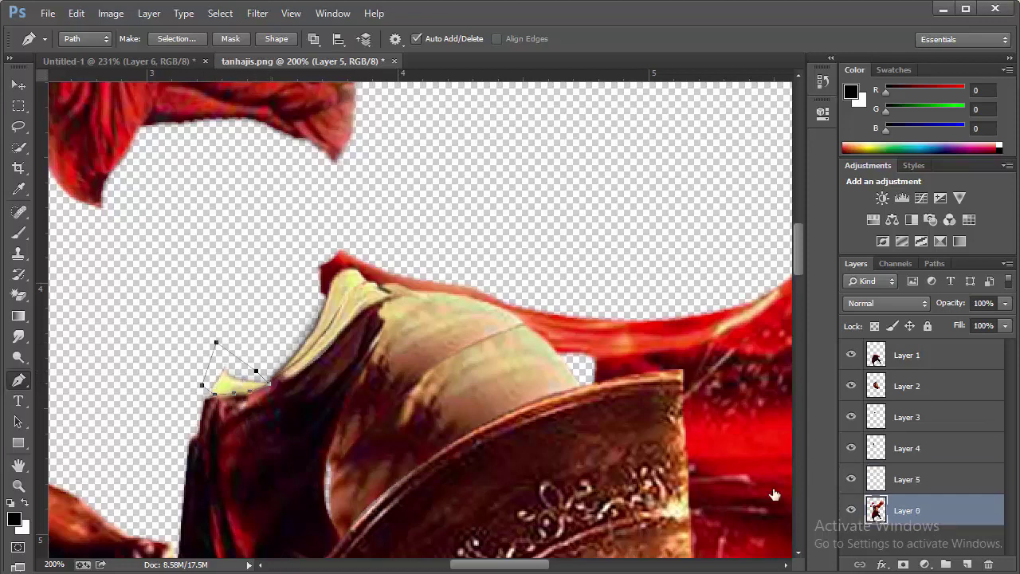
Step: Convert the path to a selection, copy it to a new layer, and drag it into the poster
right_click(233, 367)
click(343, 85)
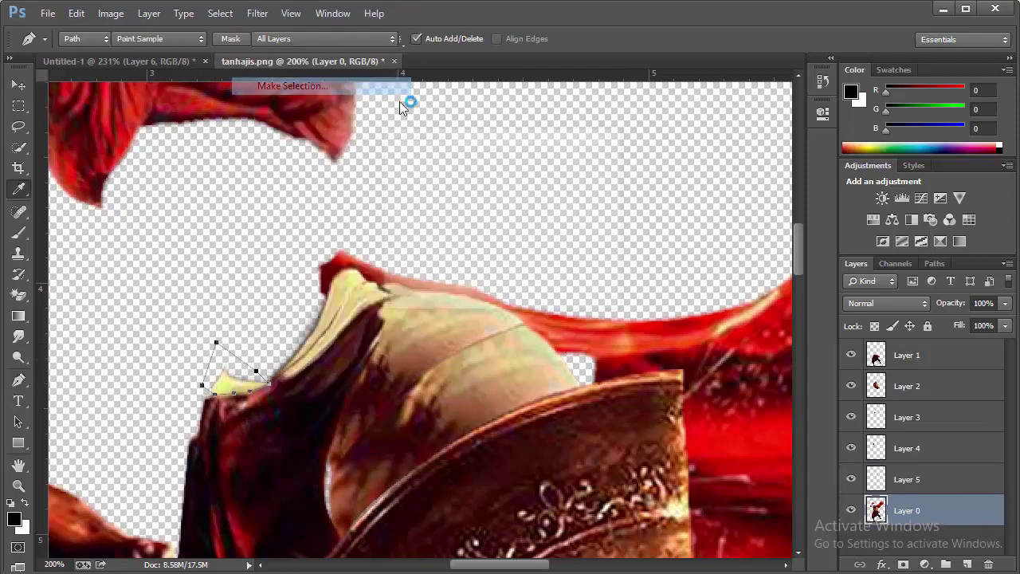
click(587, 167)
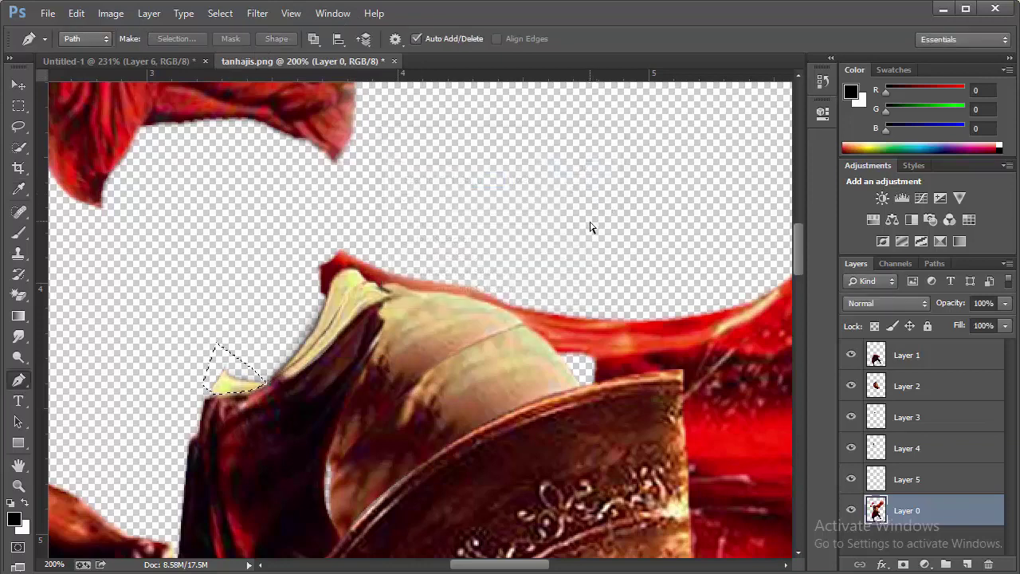
key(ctrl+j)
click(19, 84)
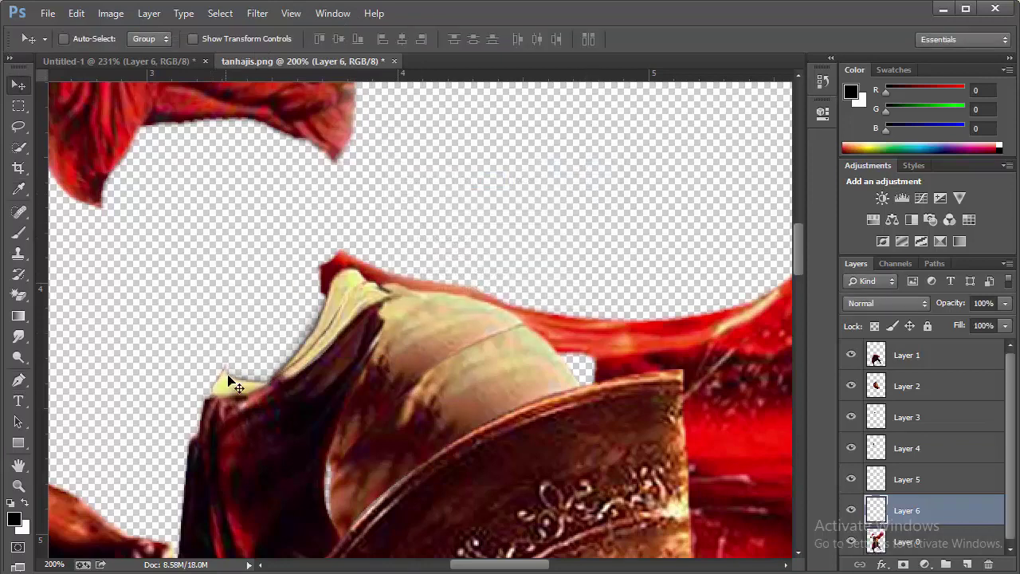
mouse_move(228, 376)
mouse_down()
mouse_move(146, 68)
mouse_move(182, 322)
mouse_up()
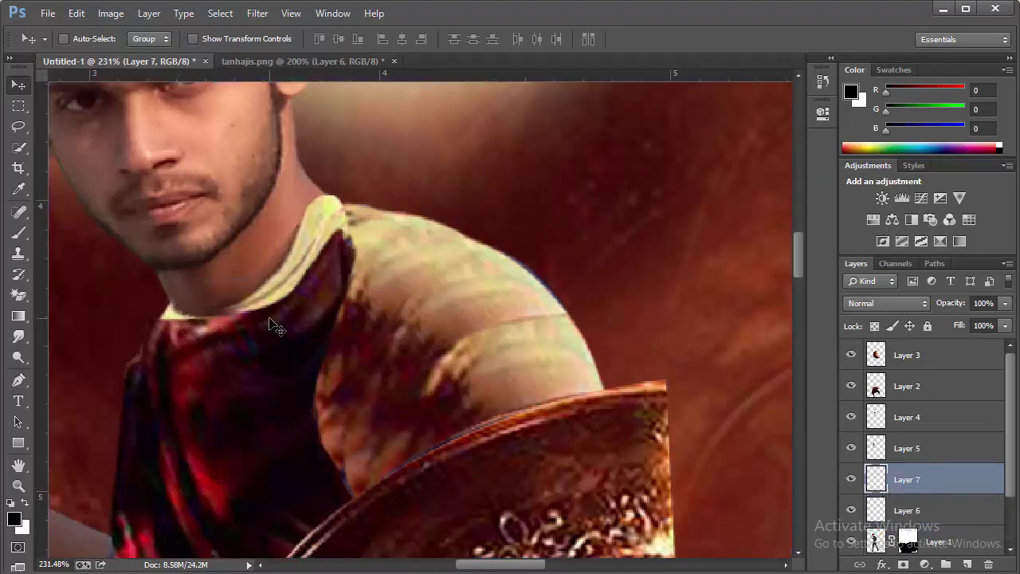
Step: Warp Layer 7's collar tip, pulling its corners to fit the neck's left side, and commit
key(ctrl+t)
right_click(207, 322)
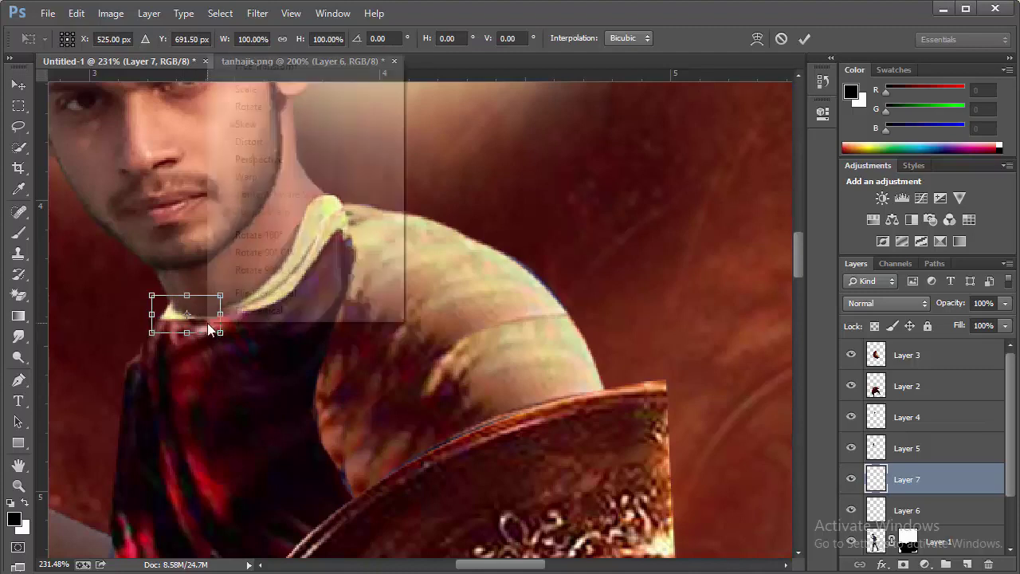
click(260, 176)
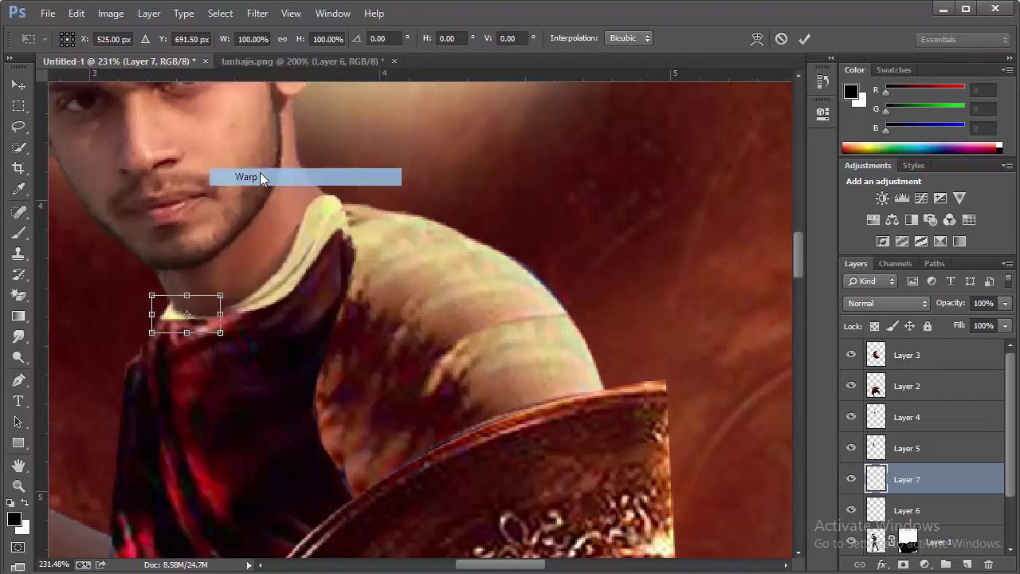
drag(221, 327, 225, 307)
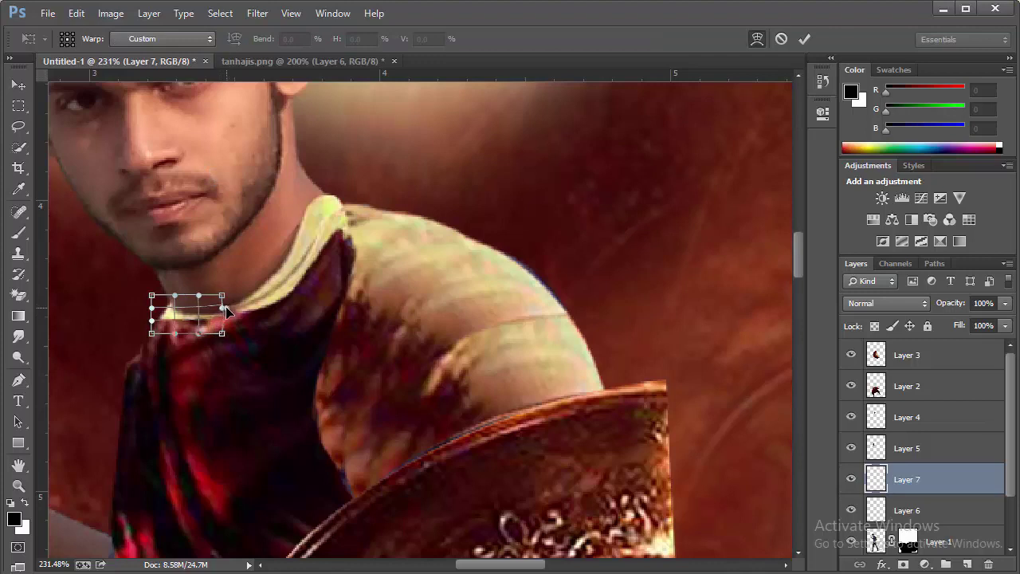
drag(153, 297, 143, 295)
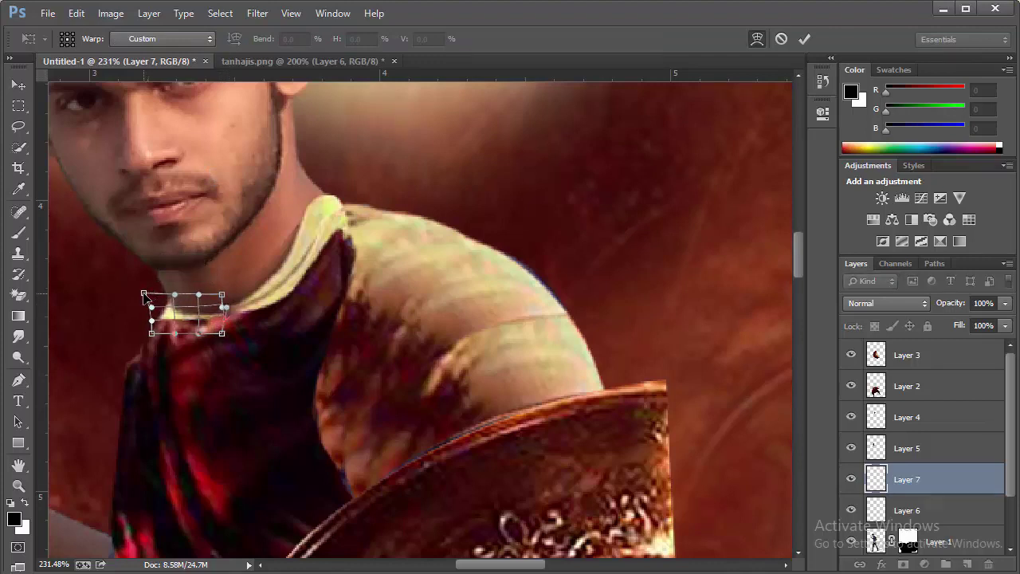
click(807, 38)
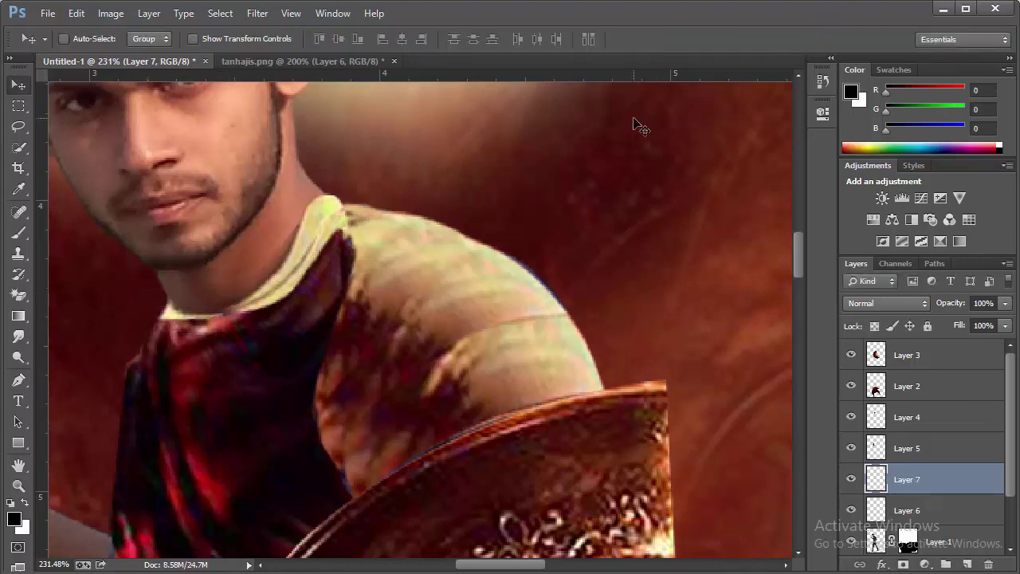
key(ctrl+minus)
key(ctrl+minus)
key(ctrl+minus)
key(ctrl+minus)
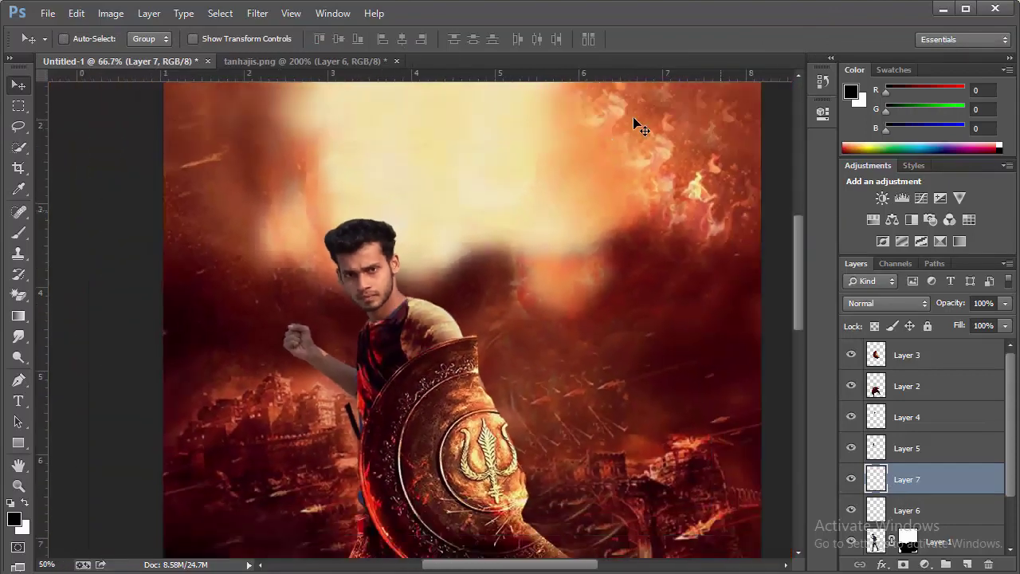
key(ctrl+minus)
key(ctrl+minus)
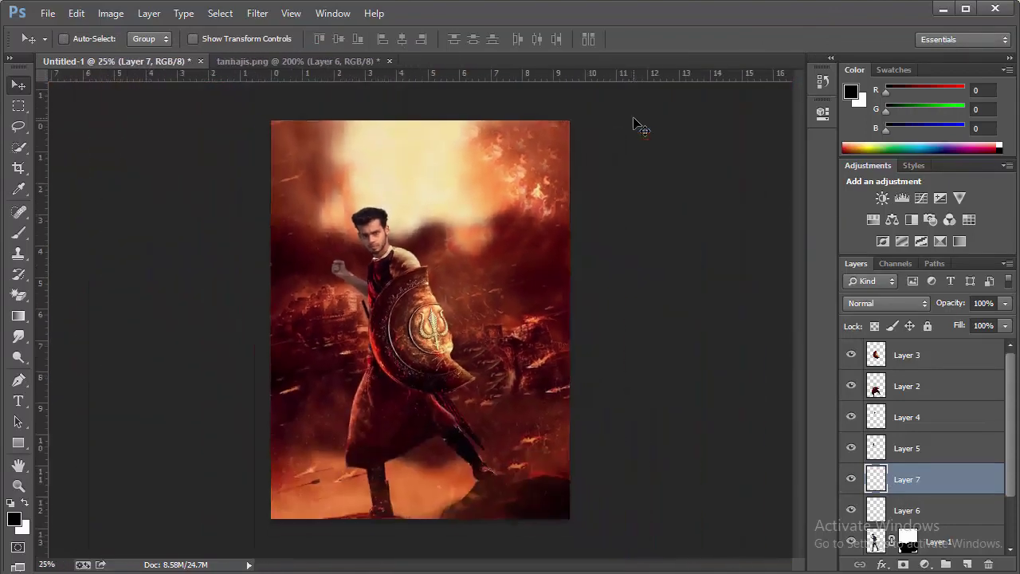
key(ctrl+plus)
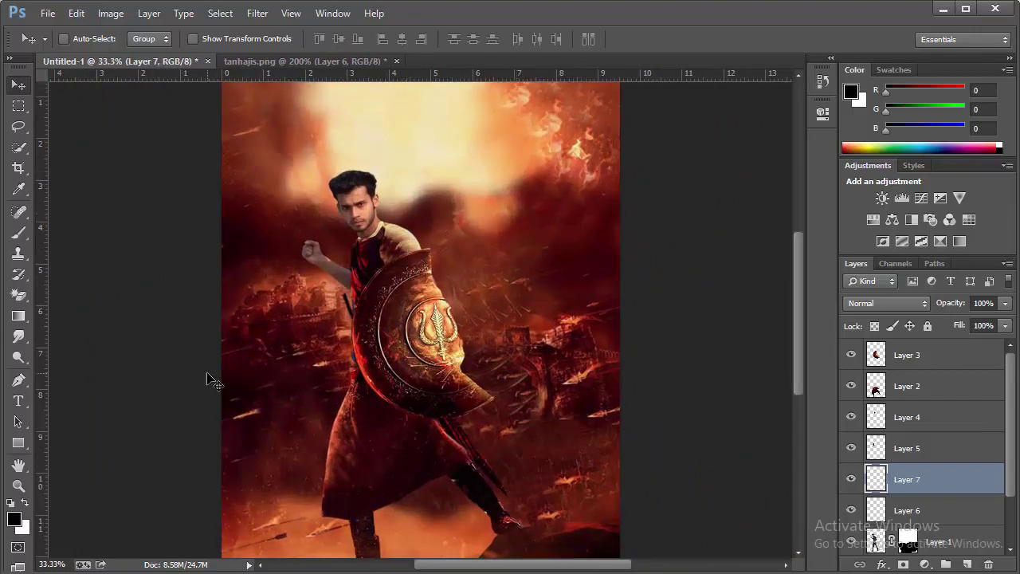
click(18, 485)
click(344, 404)
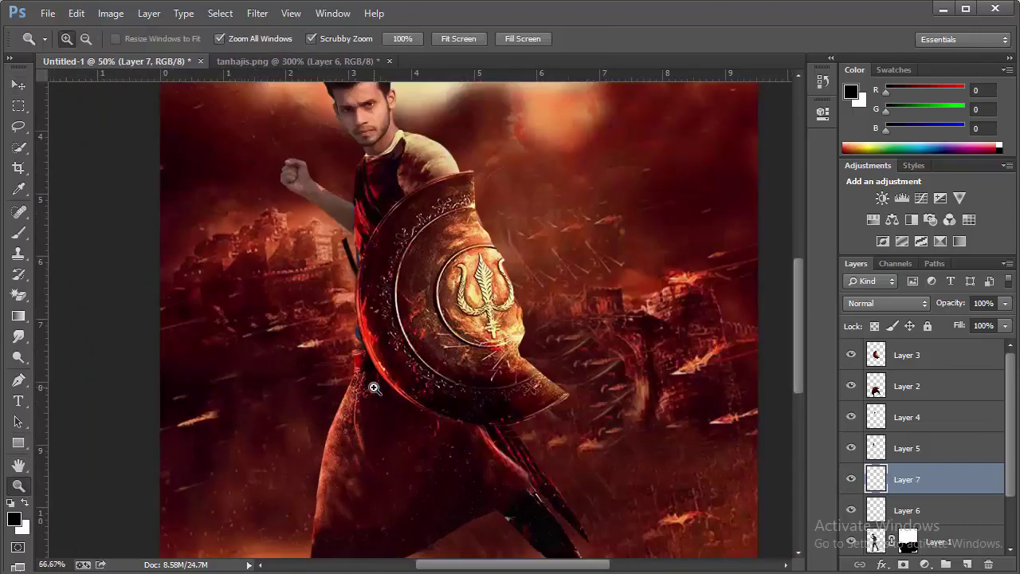
click(371, 387)
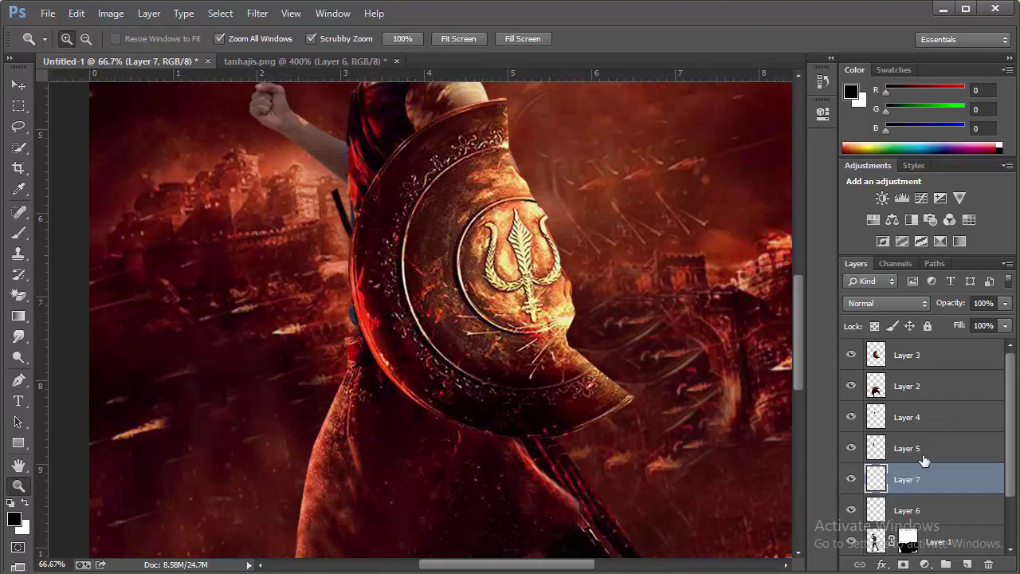
click(900, 354)
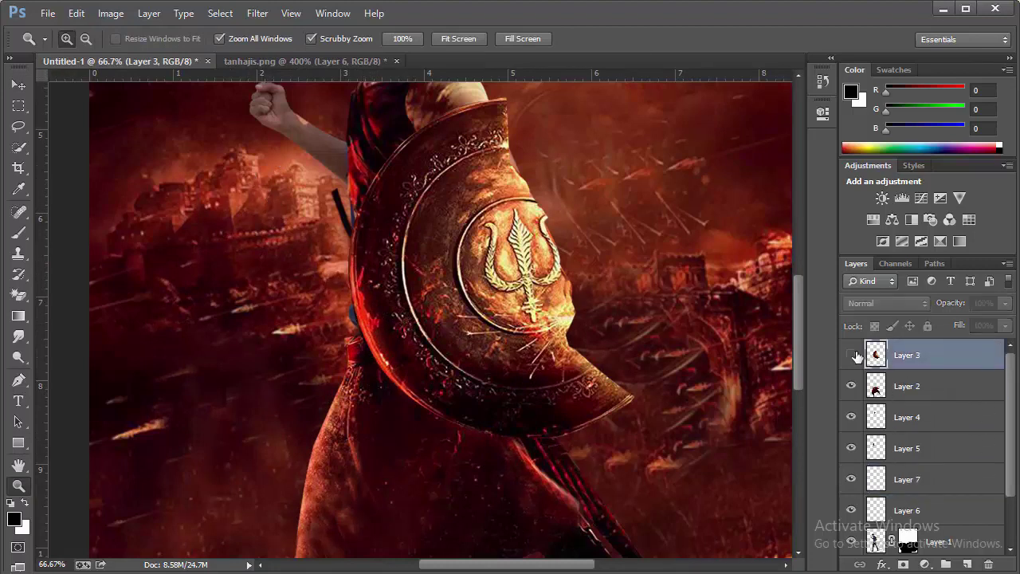
click(850, 386)
click(851, 390)
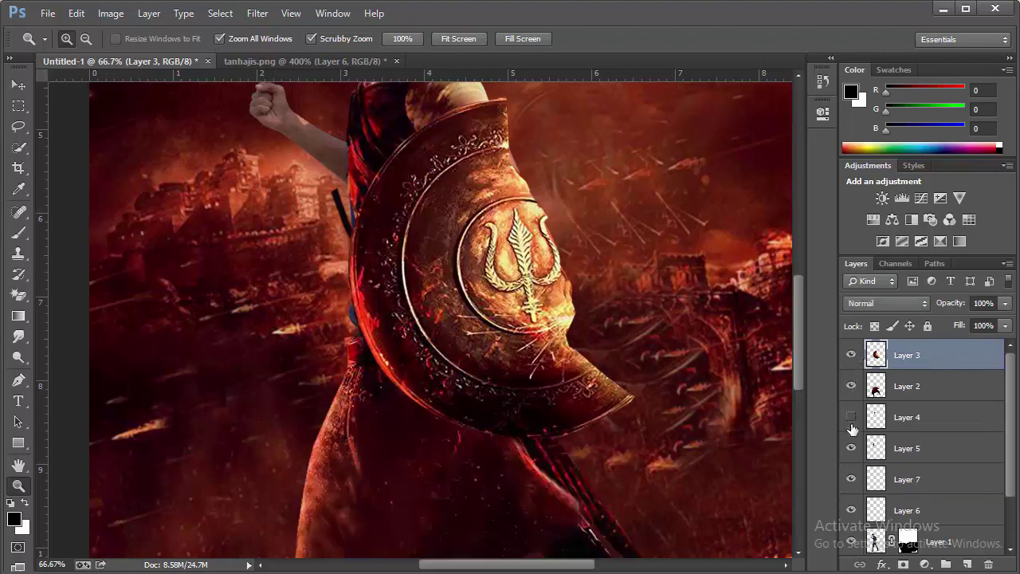
click(852, 419)
click(851, 417)
click(850, 448)
Step: Warp the Layer 5 piece by reshaping its left edge and bottom-left corner, then apply
click(918, 453)
key(ctrl+t)
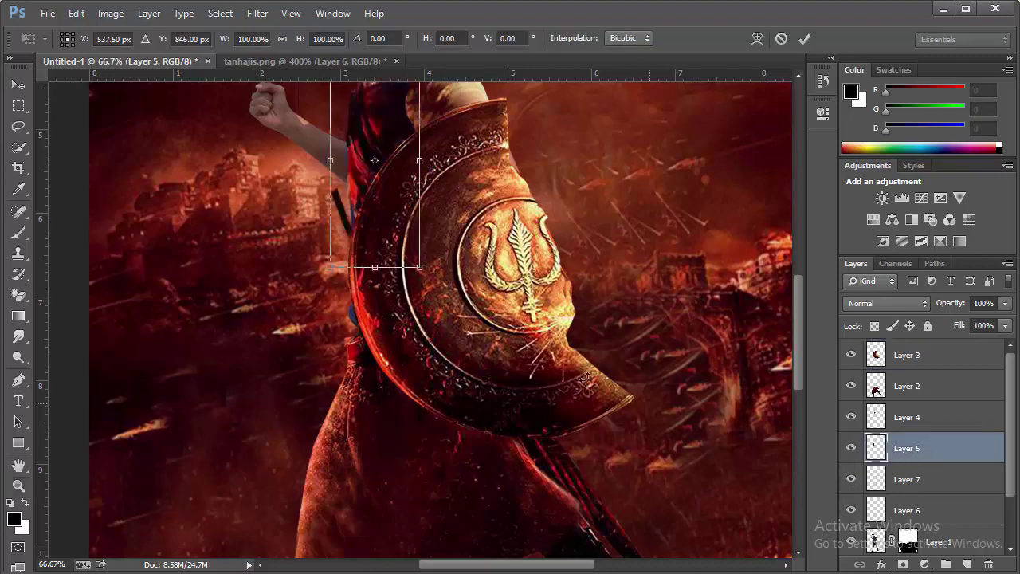
right_click(369, 235)
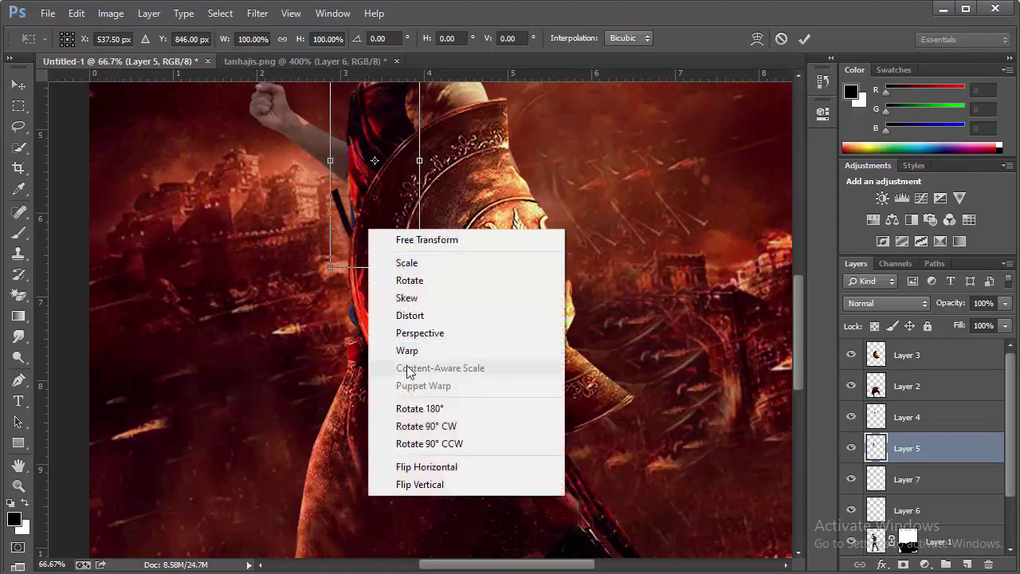
click(402, 348)
mouse_move(337, 269)
mouse_down()
mouse_move(351, 265)
mouse_move(362, 302)
mouse_up()
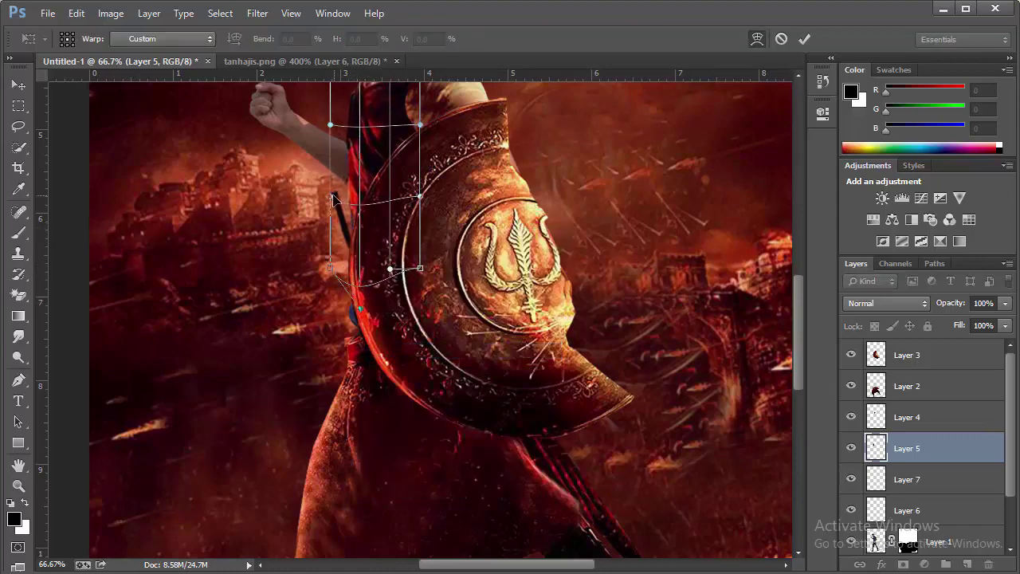
drag(333, 199, 328, 192)
drag(330, 268, 321, 271)
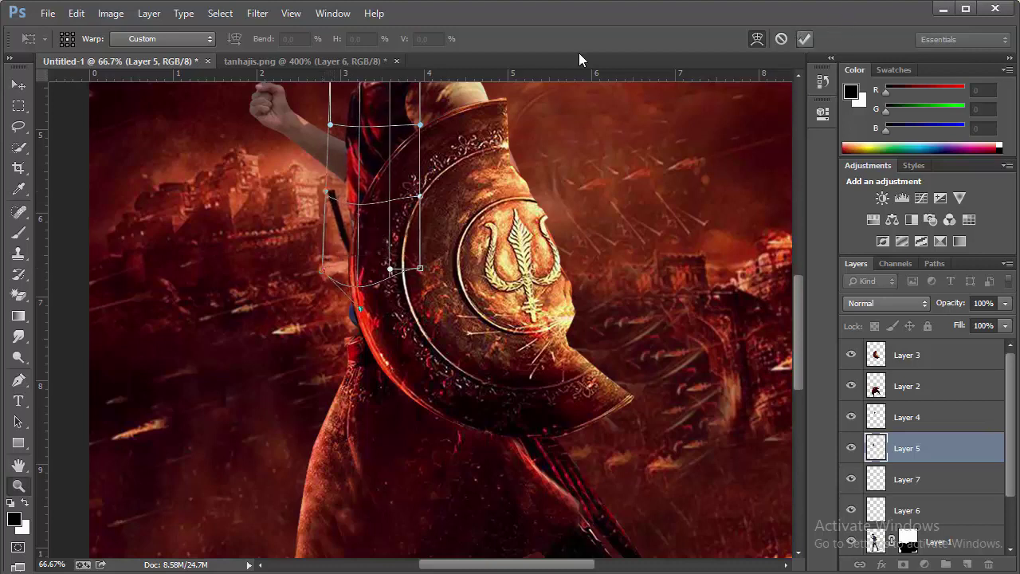
key(Return)
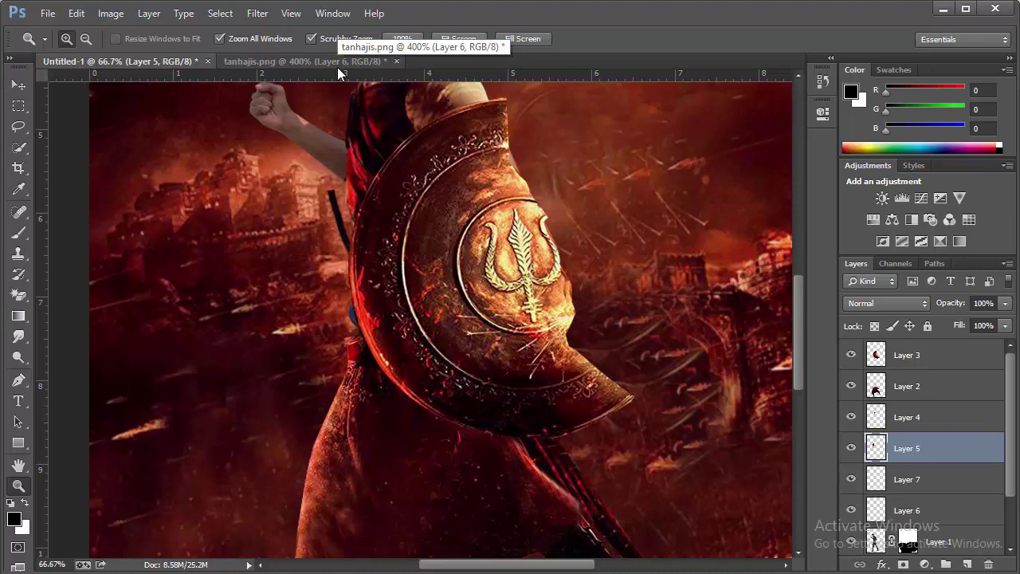
Step: Warp the Layer 2 shield piece, pulling its top-left corner upward, and commit
click(899, 390)
key(ctrl+t)
right_click(355, 372)
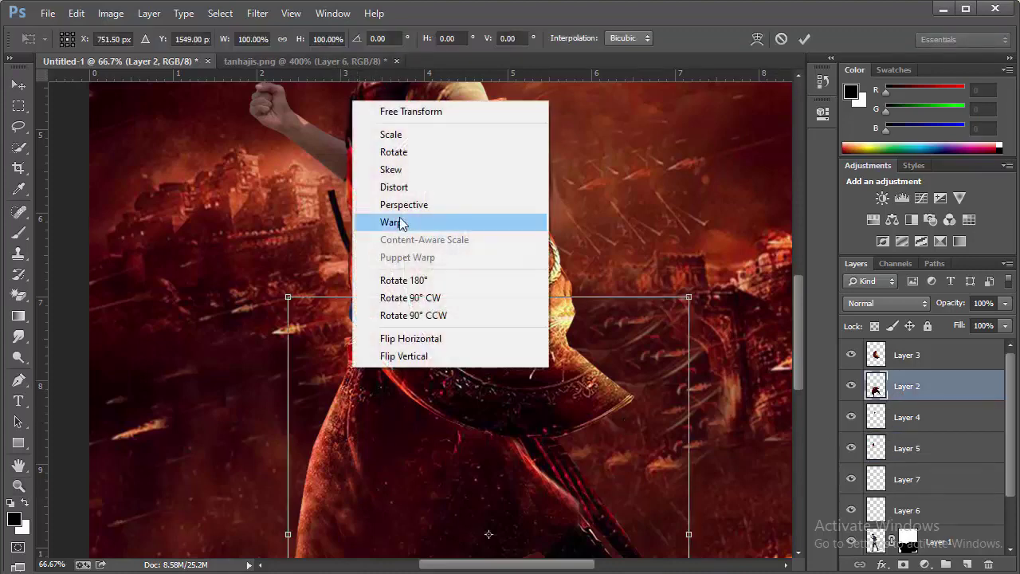
click(400, 224)
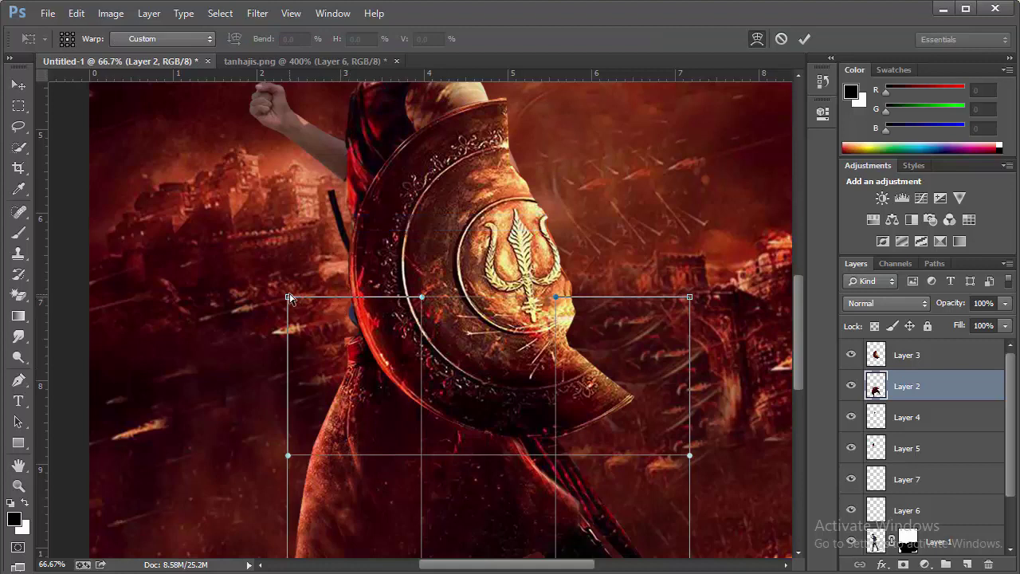
drag(289, 296, 291, 227)
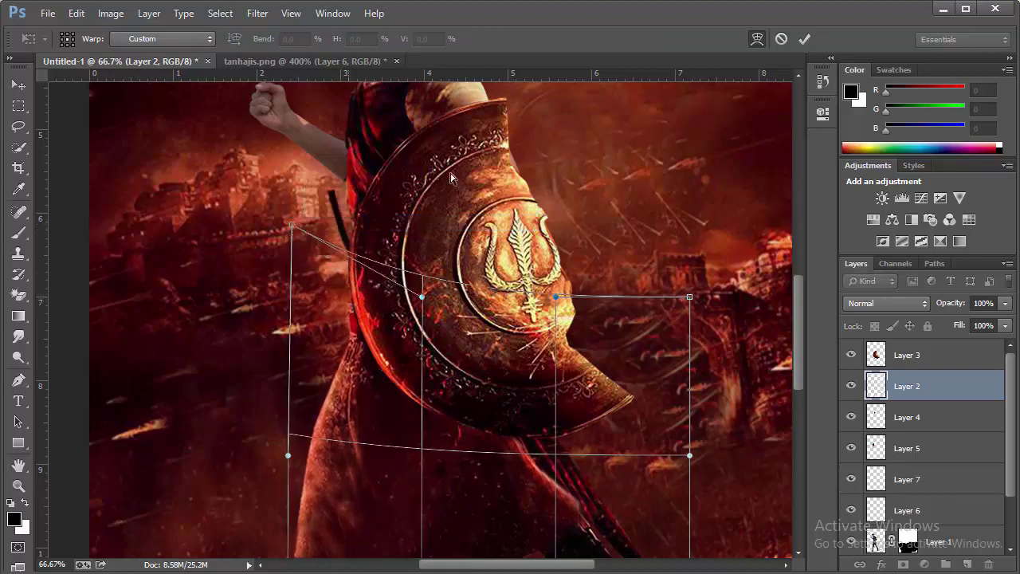
key(z)
click(804, 38)
Step: Select Layers 4 through 1 and nudge them left to align the body under the face
drag(731, 118, 684, 305)
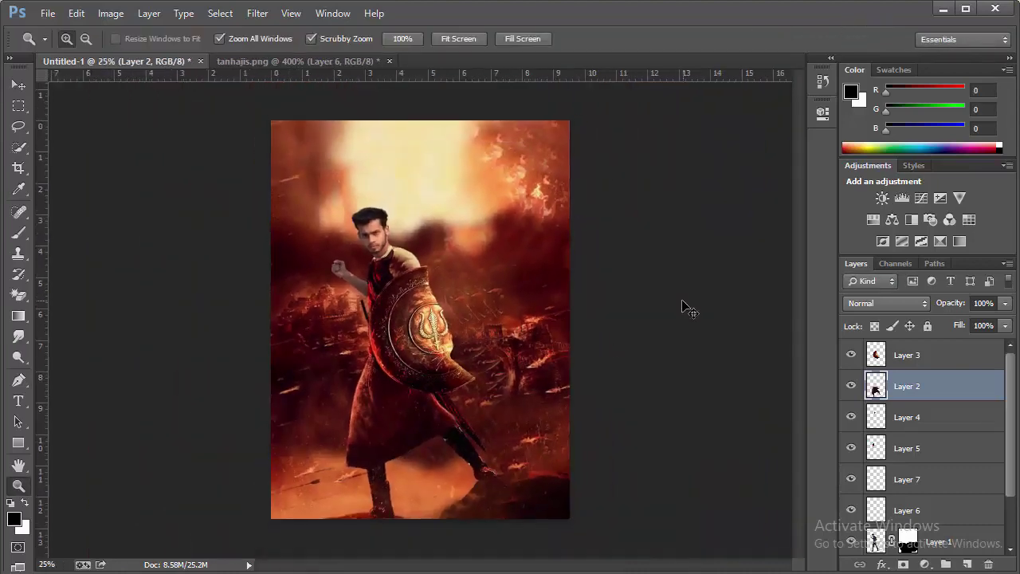
click(413, 385)
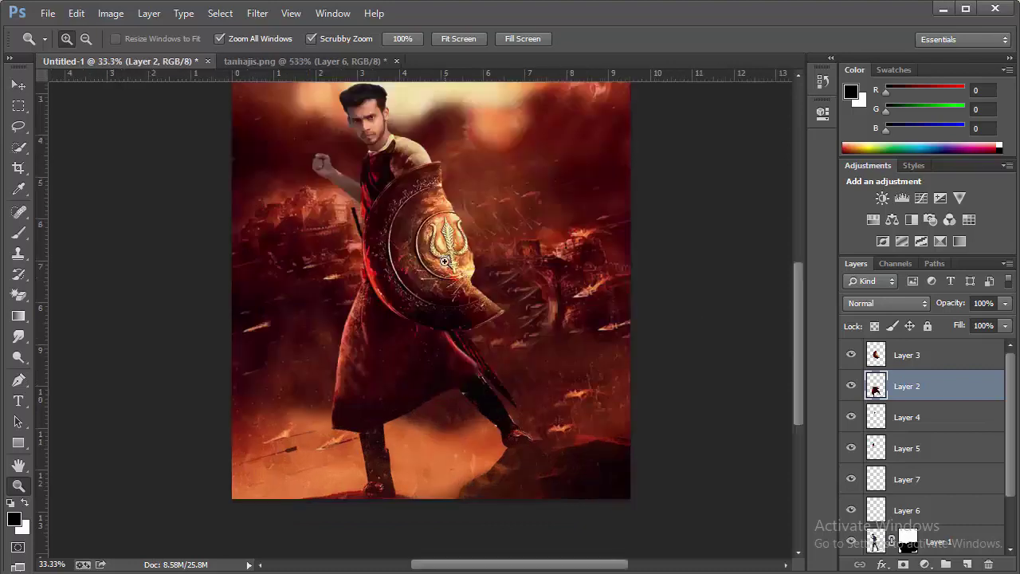
right_click(444, 244)
click(462, 254)
click(380, 409)
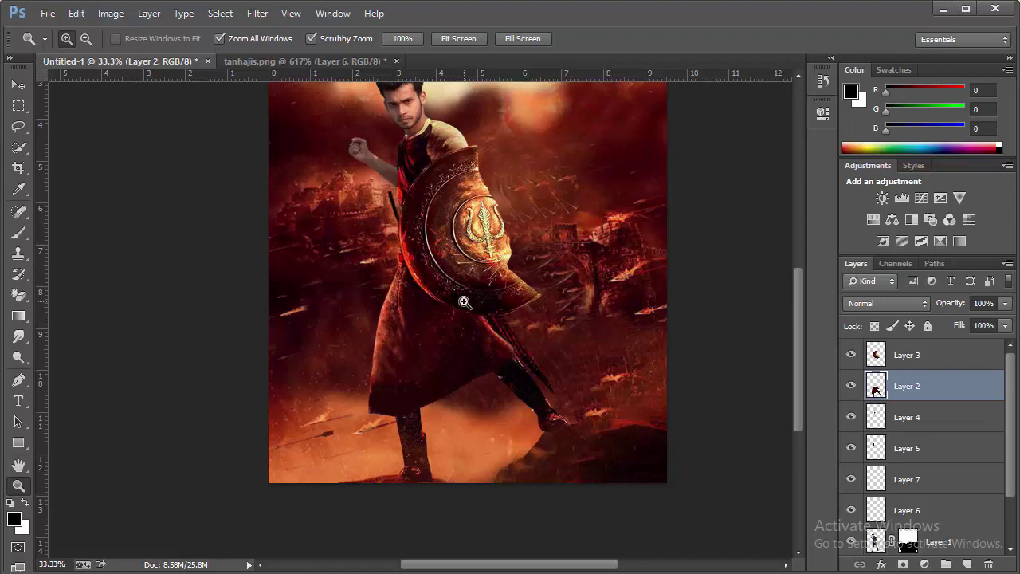
click(907, 427)
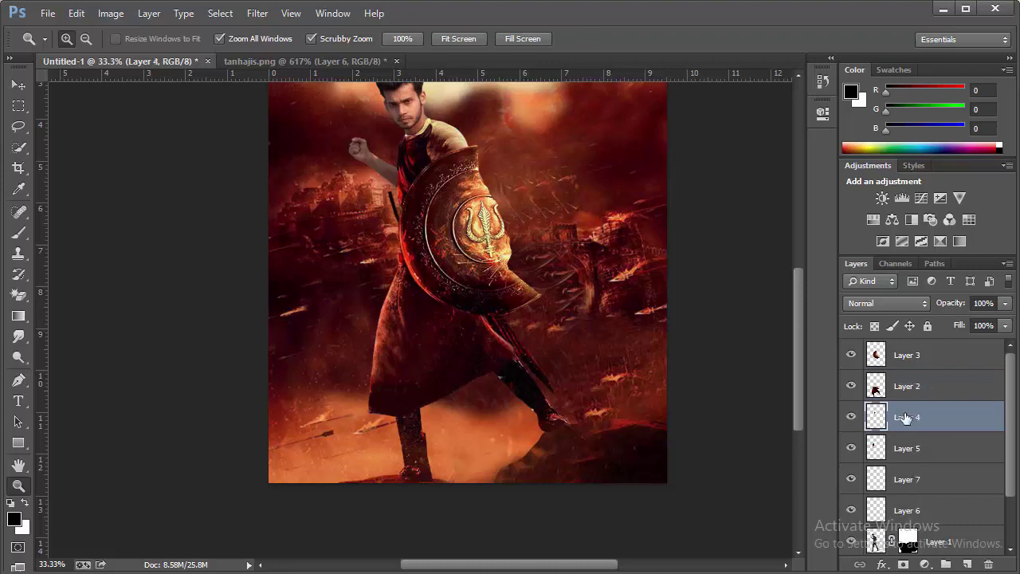
shift+click(947, 541)
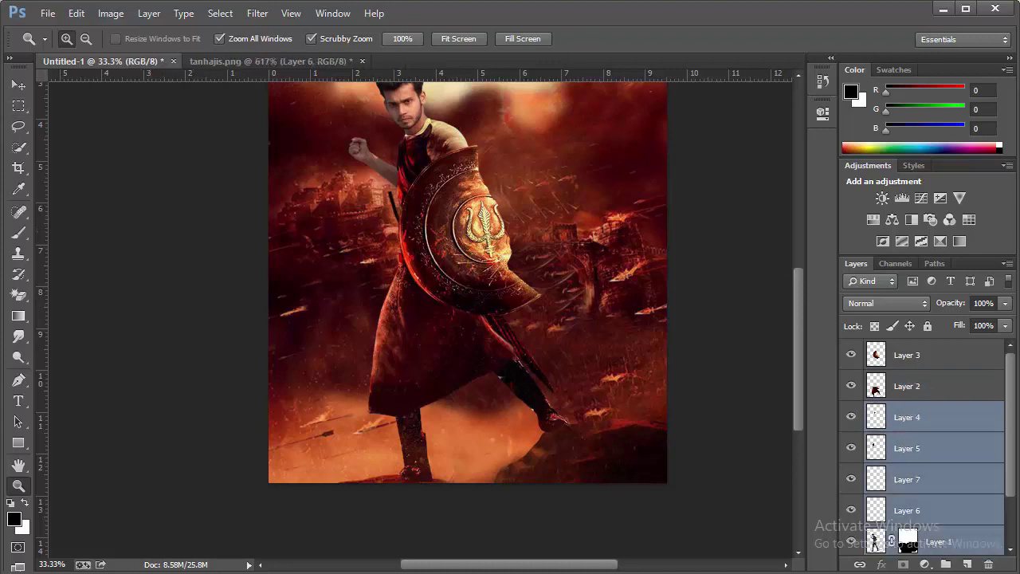
key(v)
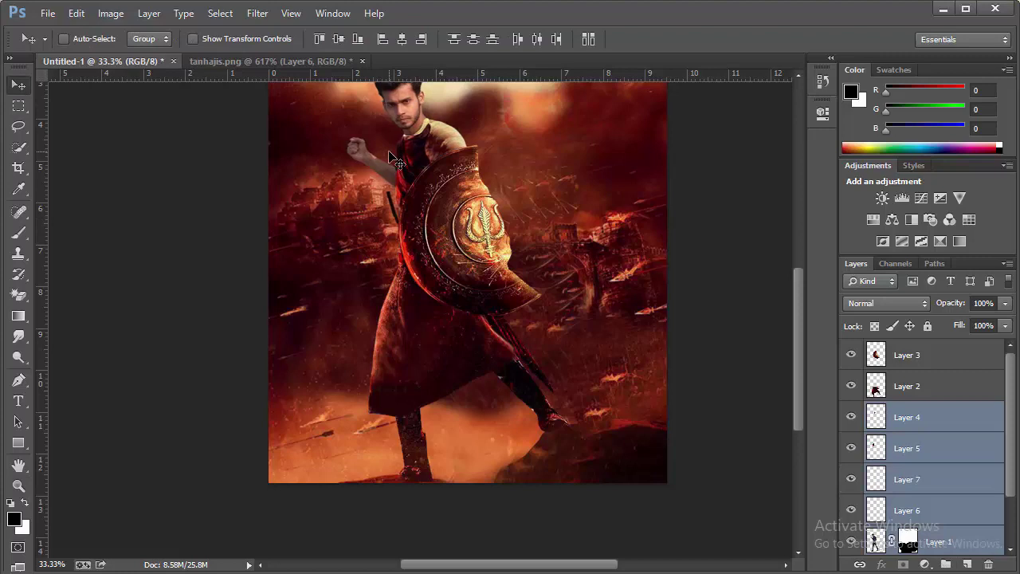
key(Left)
key(Left)
key(Left)
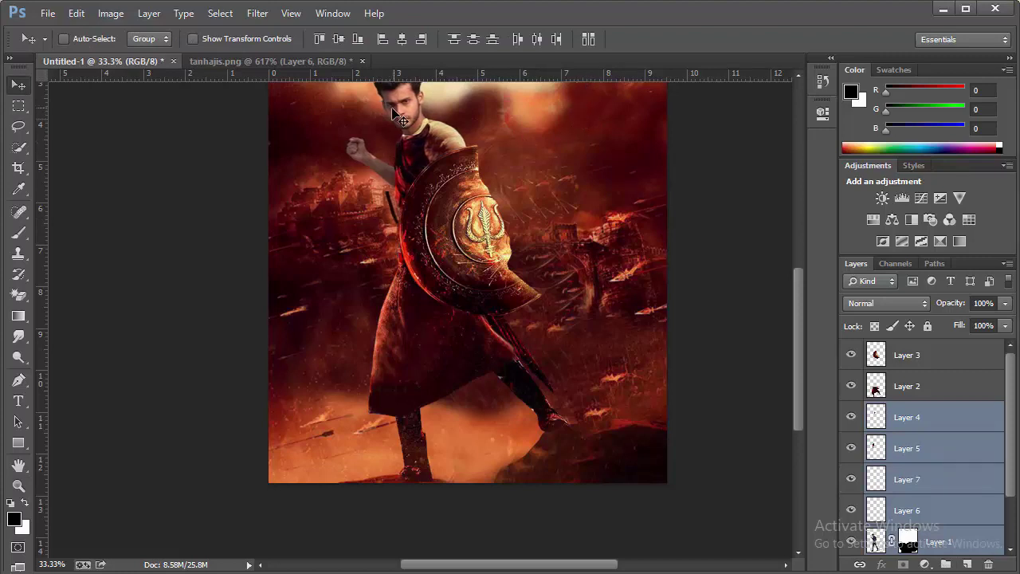
Step: Review the aligned poster at fit-to-screen, then bring the tanhajis image into Photoshop
click(19, 485)
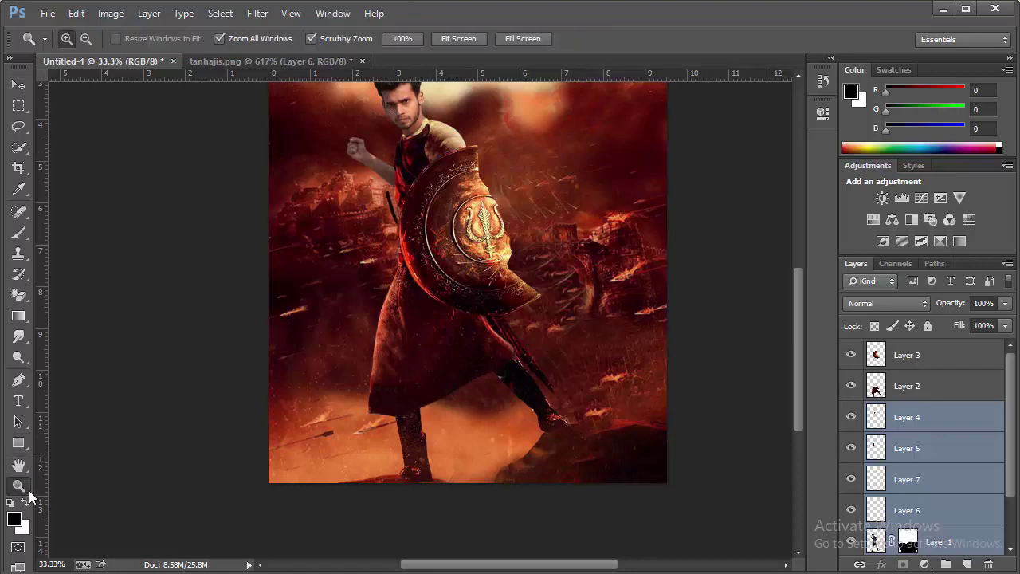
right_click(390, 248)
click(409, 253)
right_click(415, 185)
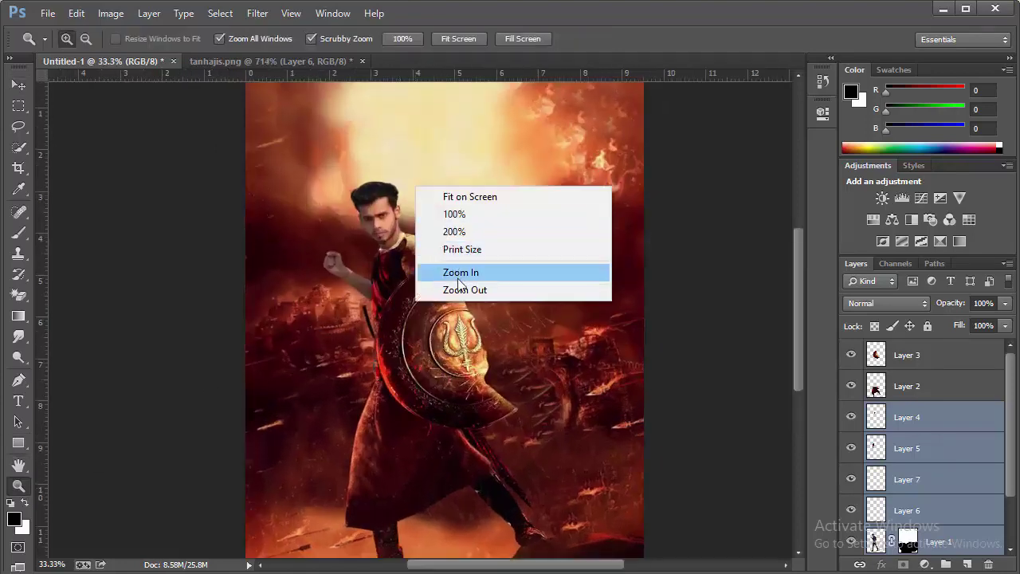
click(458, 279)
right_click(426, 206)
click(442, 216)
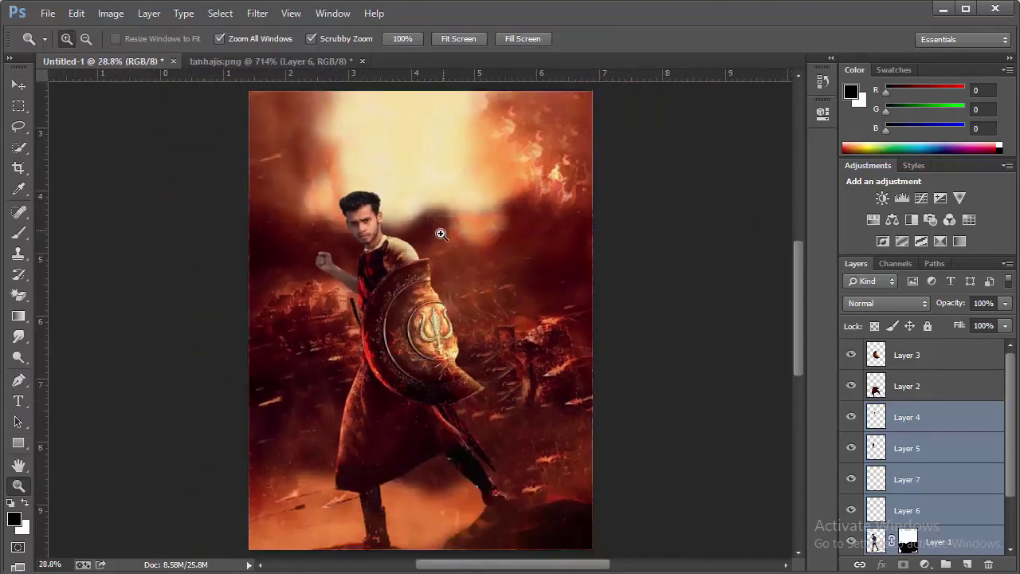
click(372, 375)
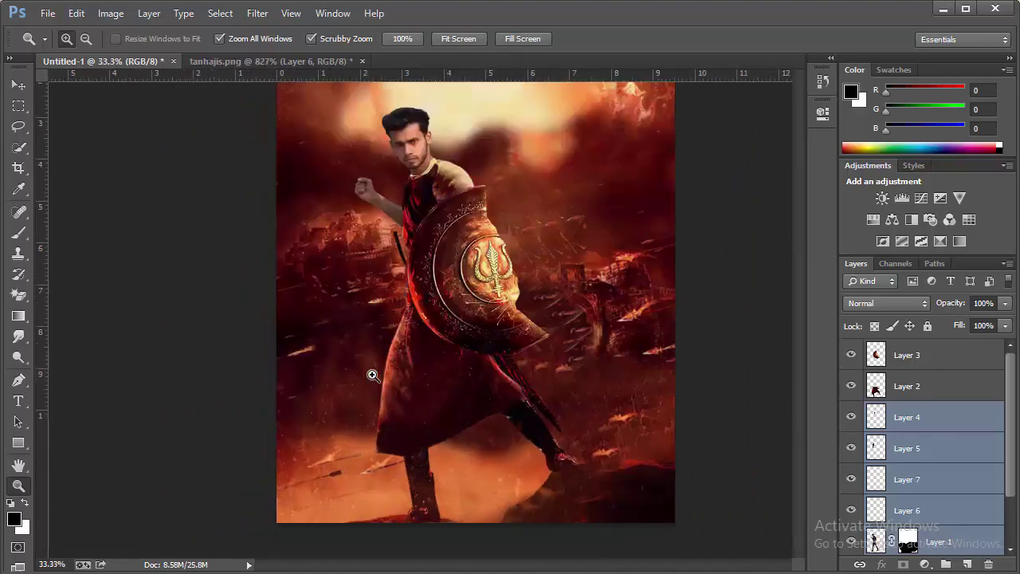
right_click(454, 267)
click(470, 278)
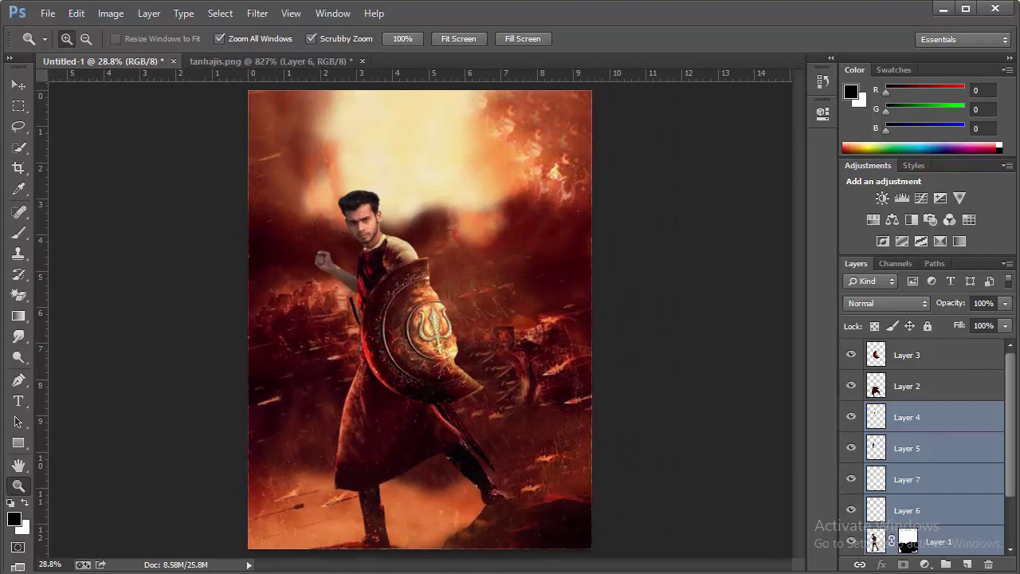
key(alt+Tab)
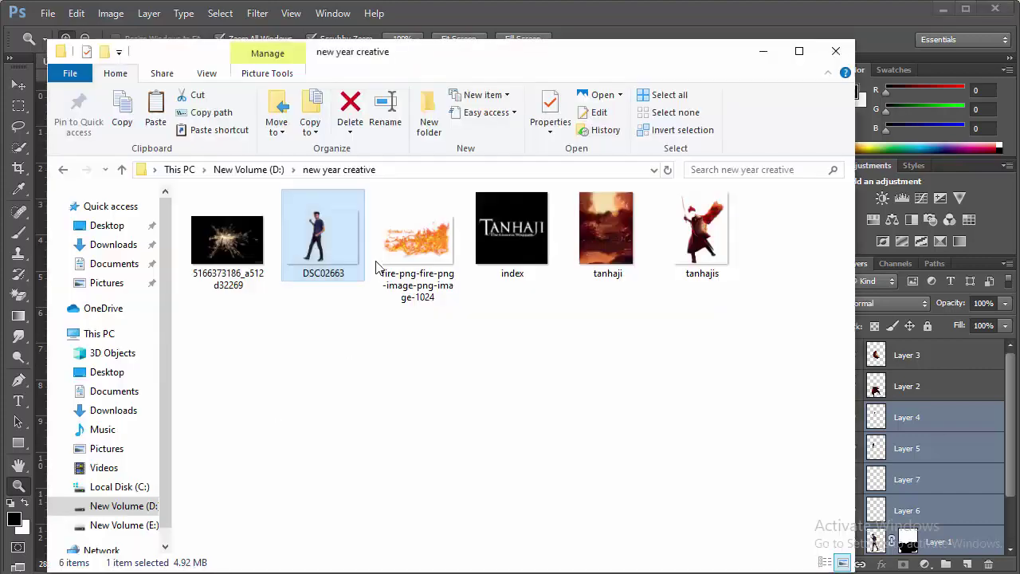
mouse_move(702, 231)
mouse_down()
mouse_move(674, 29)
mouse_move(303, 62)
mouse_up()
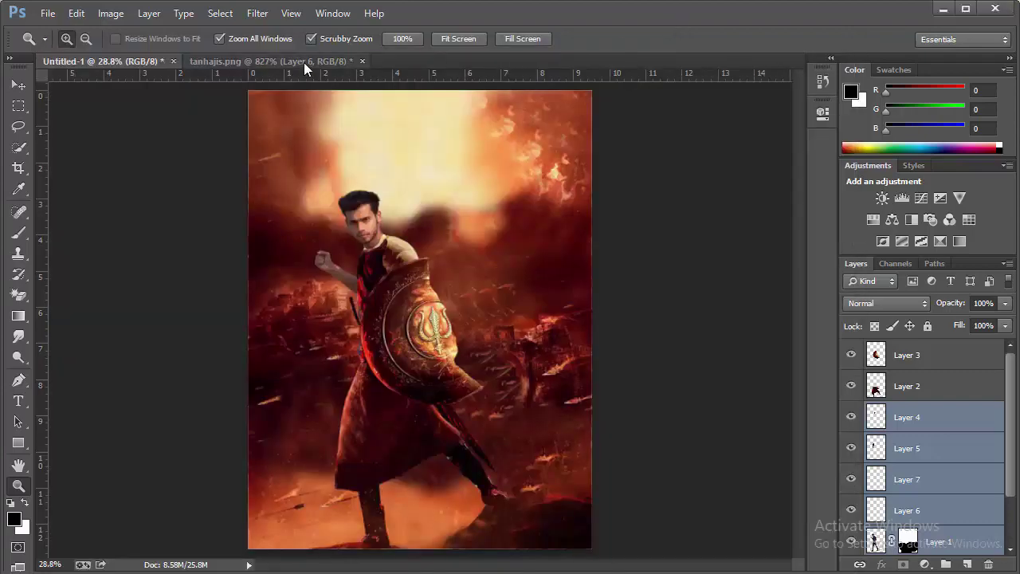
Step: Zoom the tanhajis warrior image to 100% and pan to the red cape and shoulder
right_click(375, 216)
click(388, 228)
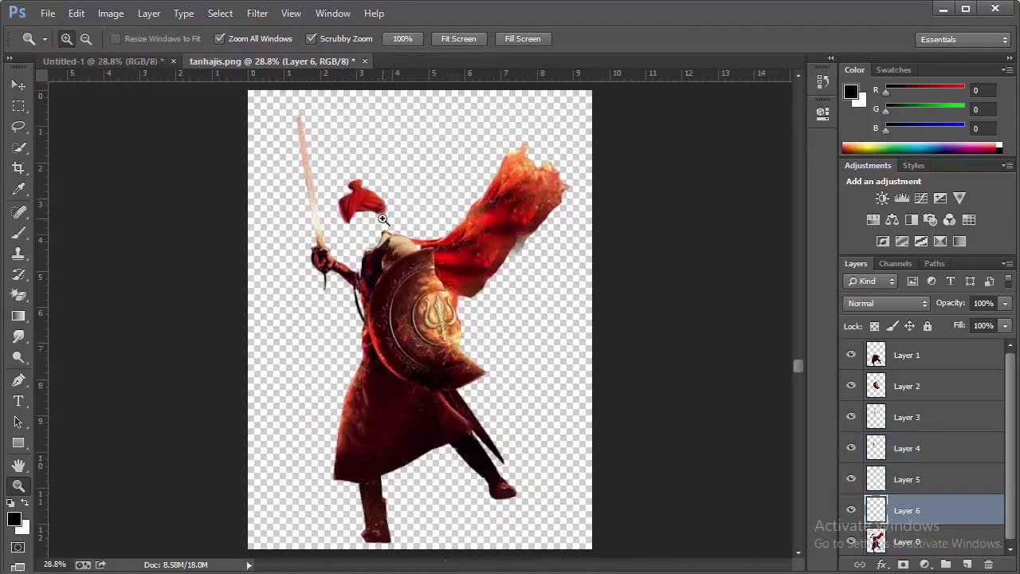
click(353, 210)
click(444, 296)
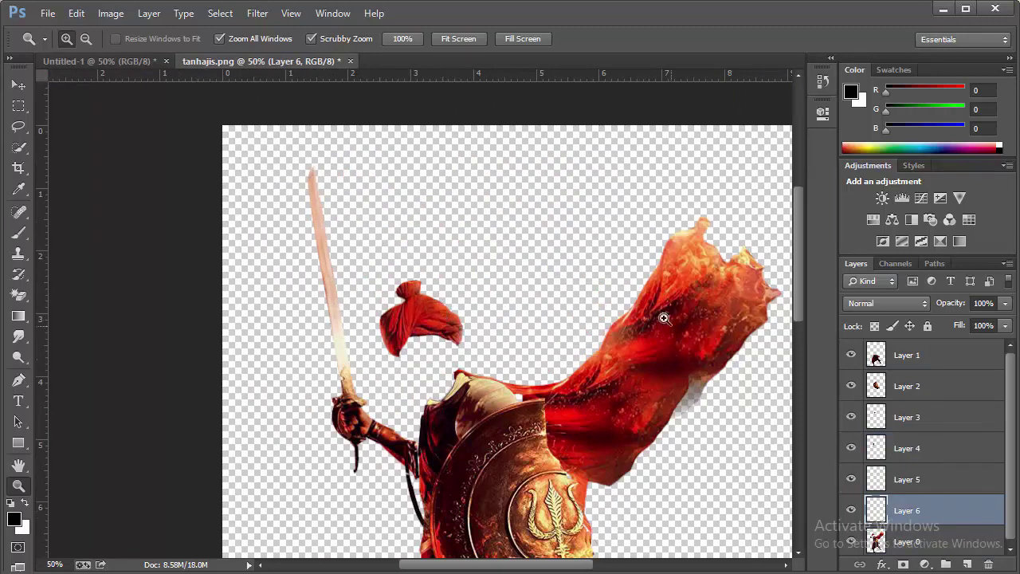
click(531, 428)
click(583, 448)
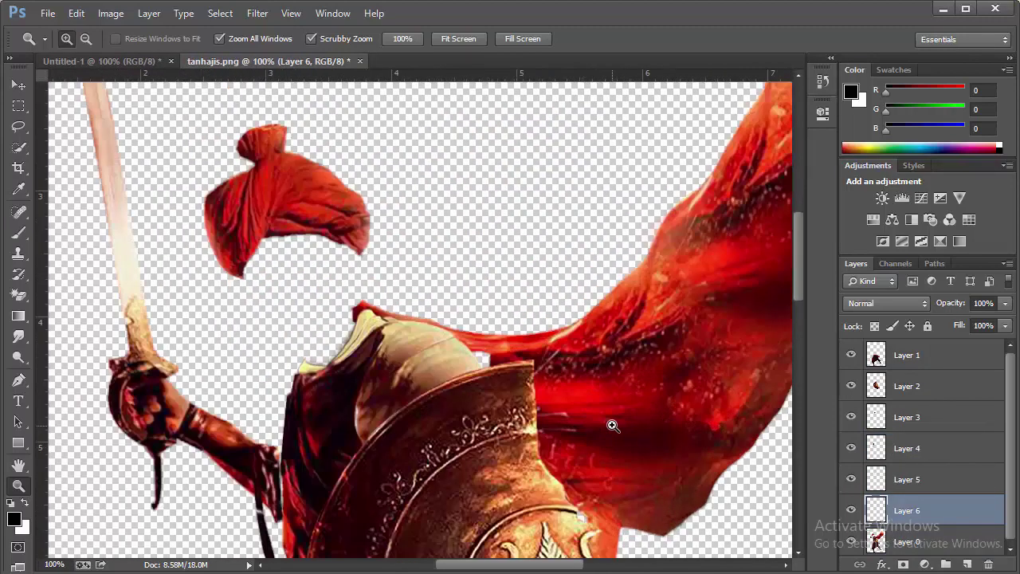
drag(541, 415, 374, 317)
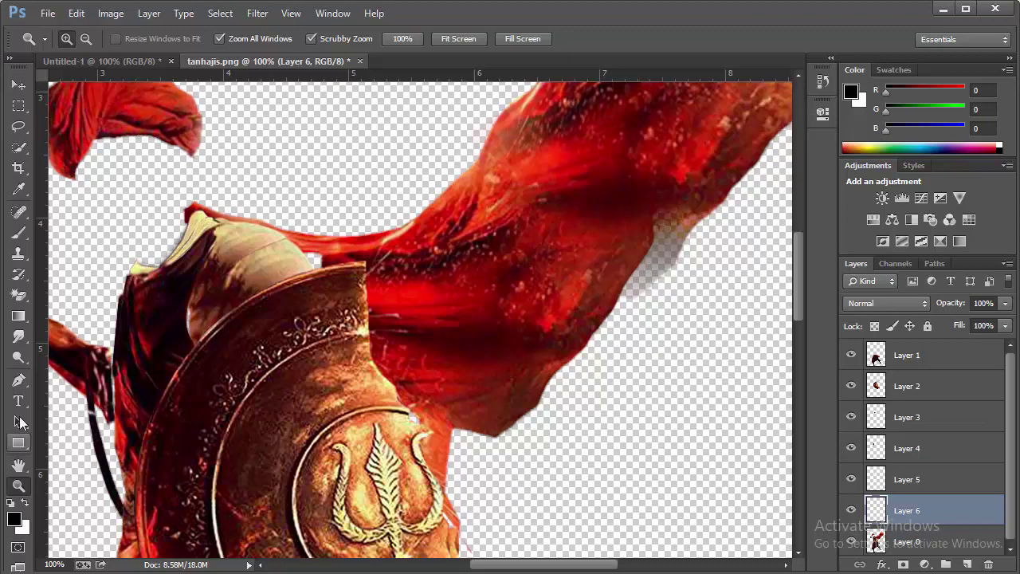
Step: Begin tracing the red cape's outline with the Pen tool, around its upper edge and tip
click(18, 380)
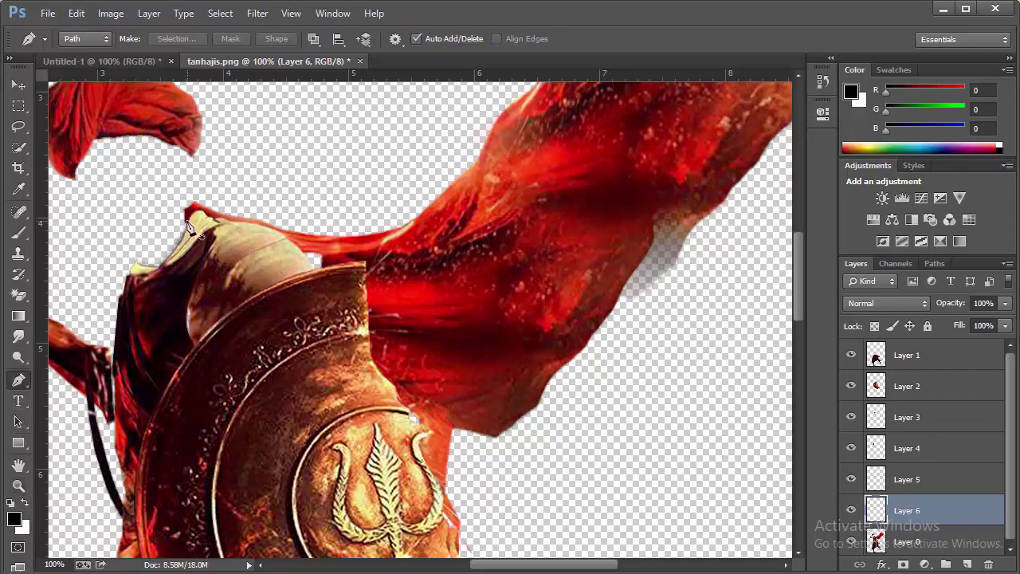
drag(191, 190, 225, 176)
click(322, 157)
drag(388, 141, 152, 311)
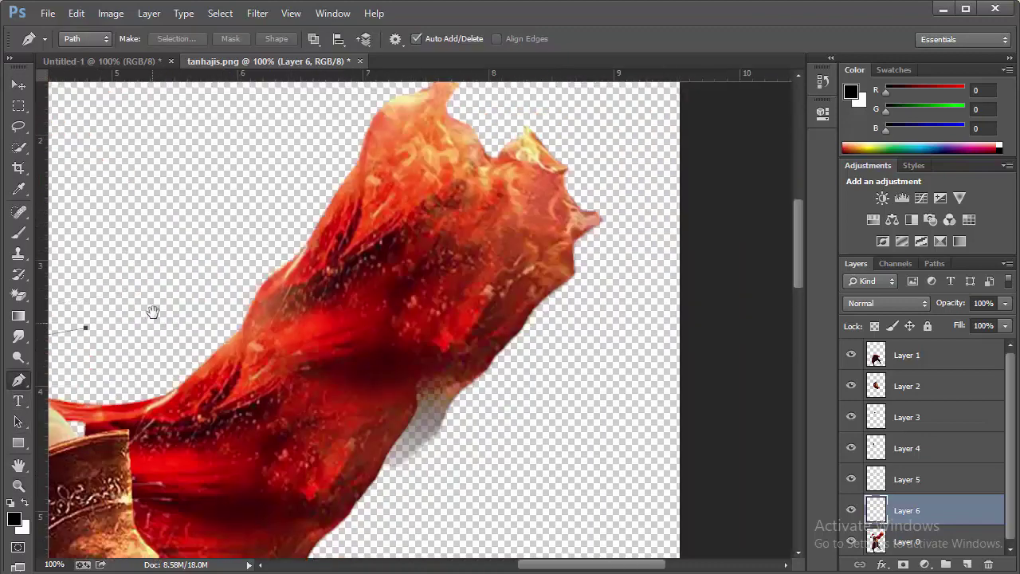
click(245, 222)
drag(283, 227, 210, 382)
click(312, 205)
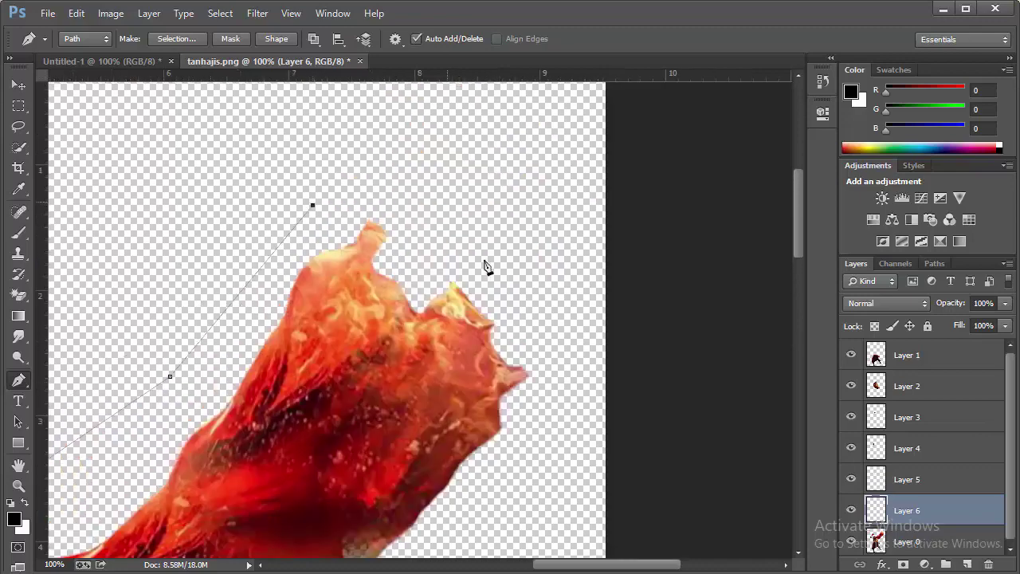
click(512, 326)
click(548, 454)
drag(467, 512, 486, 279)
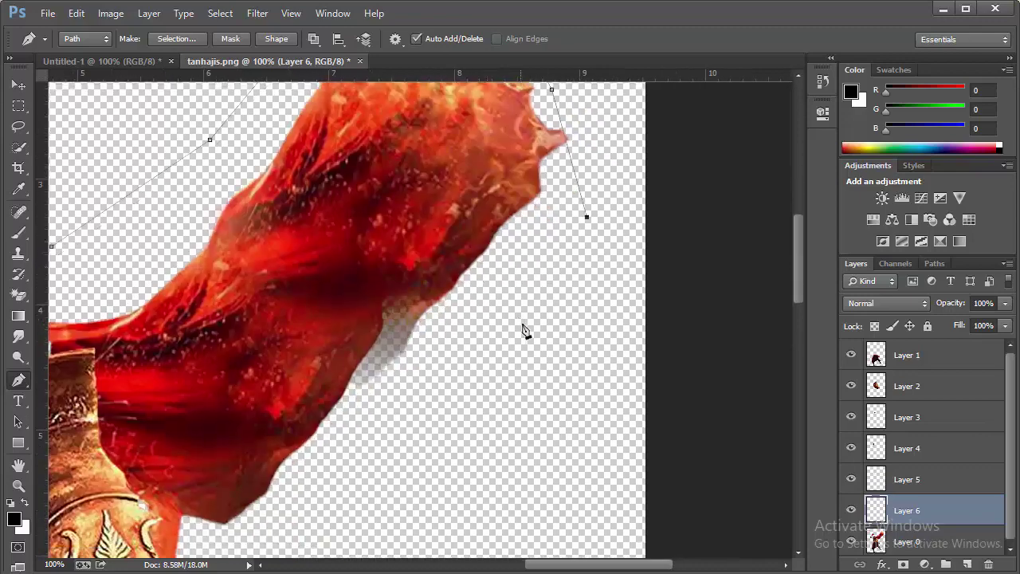
click(525, 325)
click(383, 424)
Step: Continue the cape outline down past the shield, back over the shoulder, and close it
drag(320, 477, 413, 323)
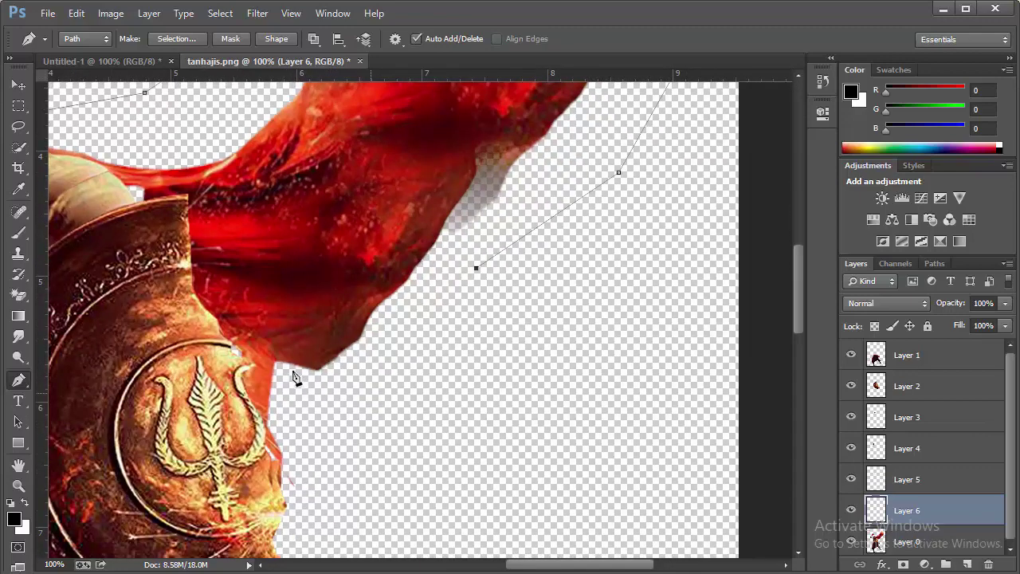
click(370, 393)
drag(301, 482, 301, 408)
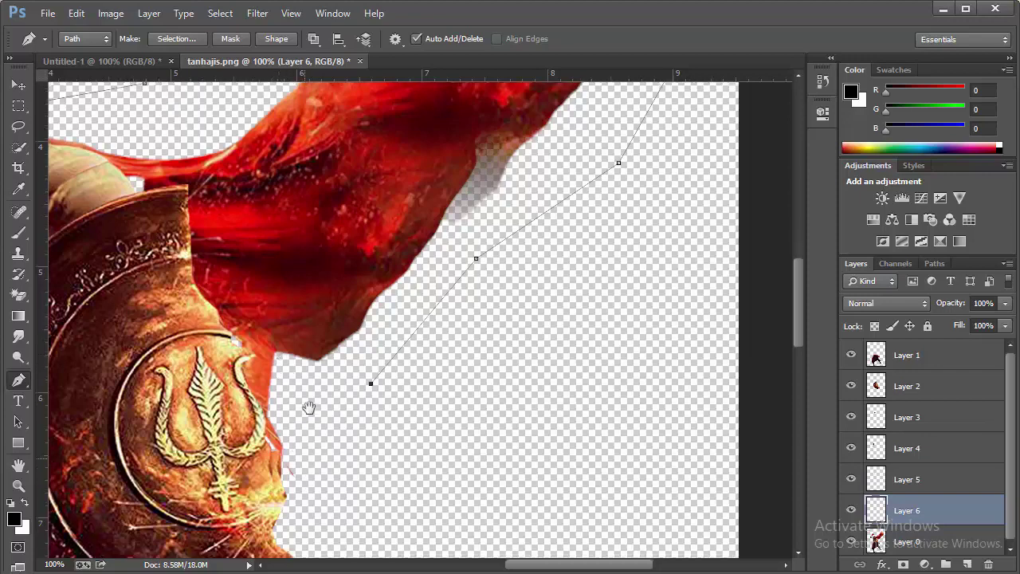
click(283, 383)
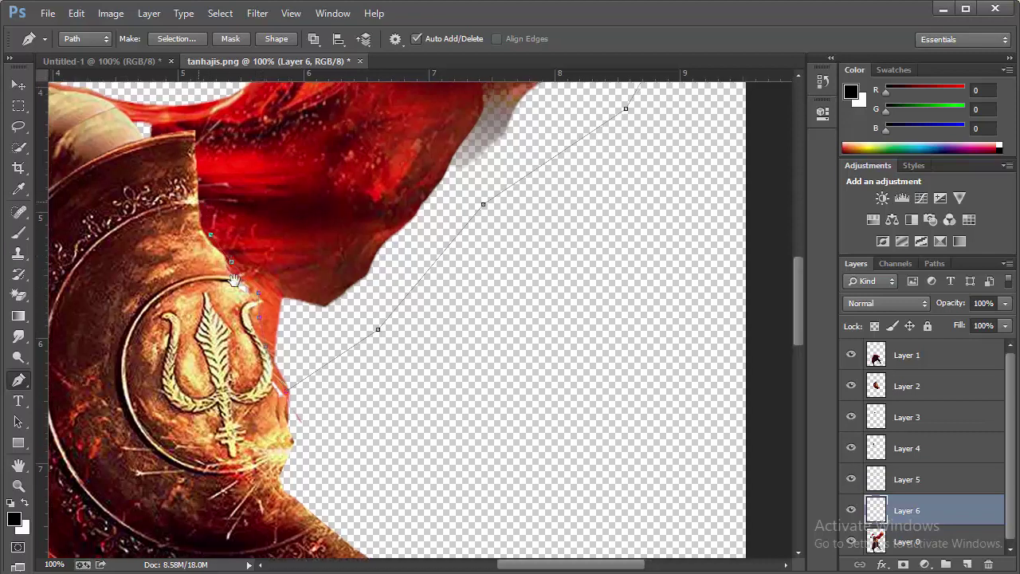
drag(190, 180, 230, 275)
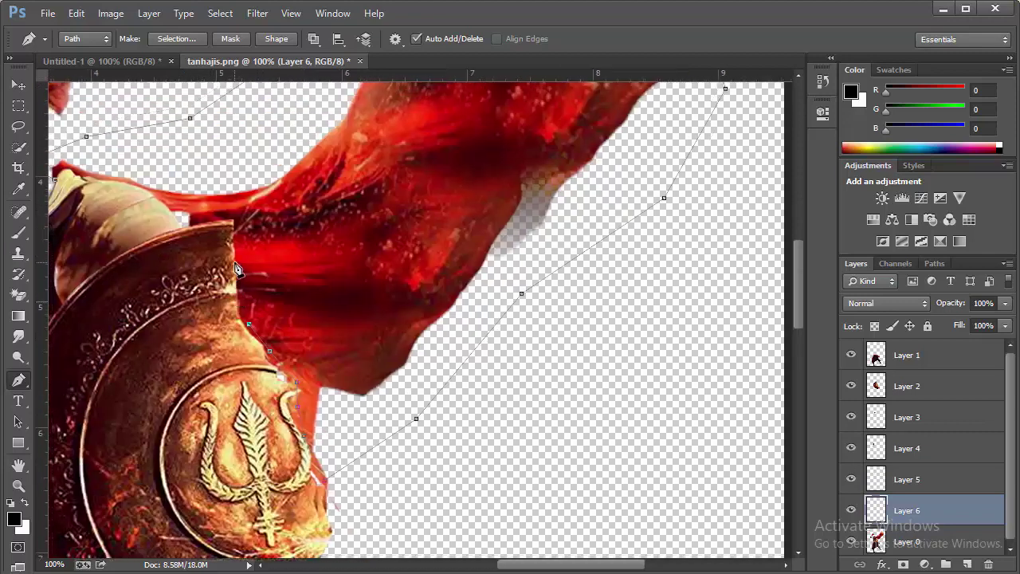
click(240, 295)
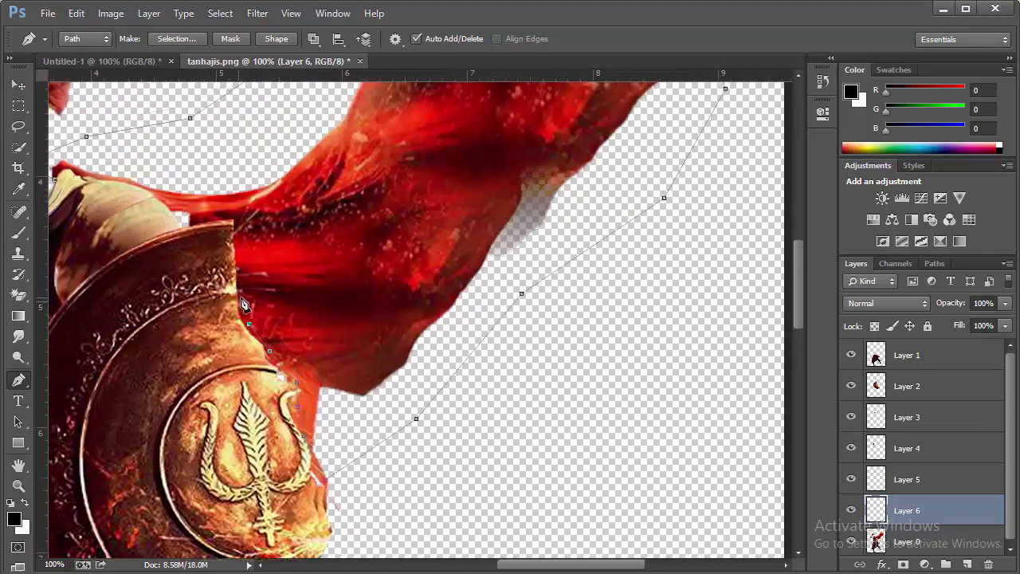
click(237, 252)
click(232, 215)
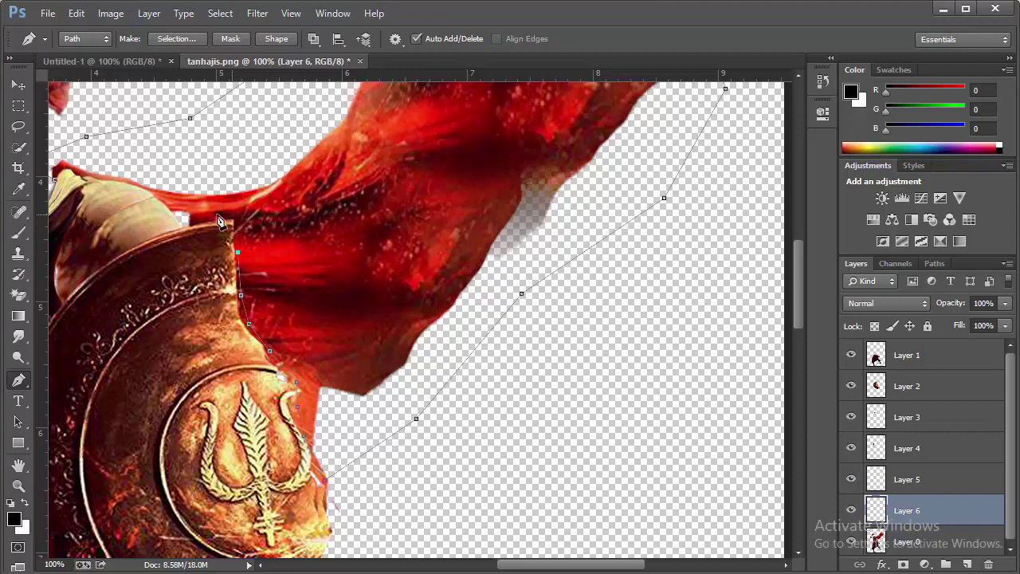
click(170, 210)
mouse_move(93, 177)
mouse_down()
mouse_move(68, 182)
mouse_move(79, 176)
mouse_up()
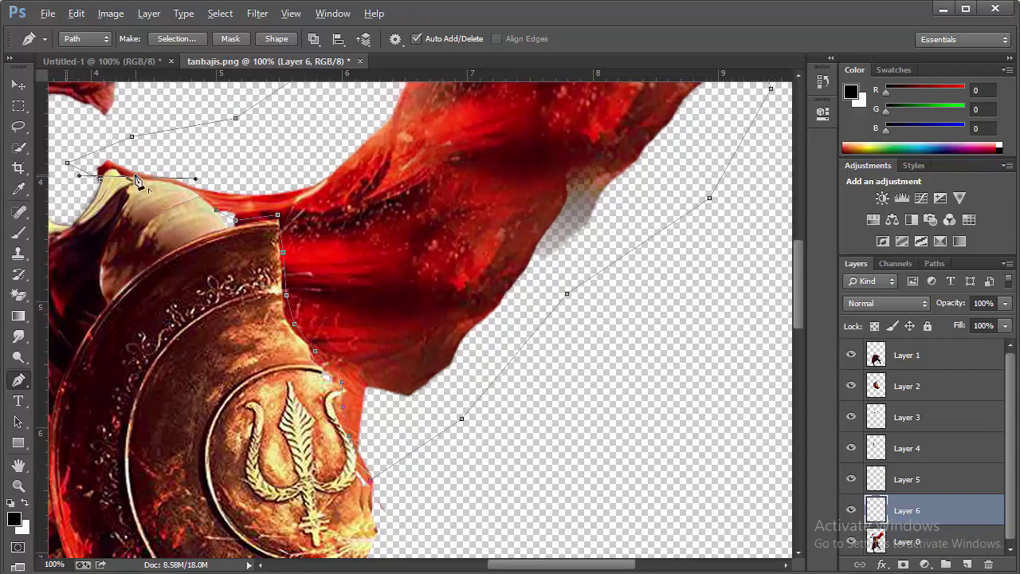
click(119, 174)
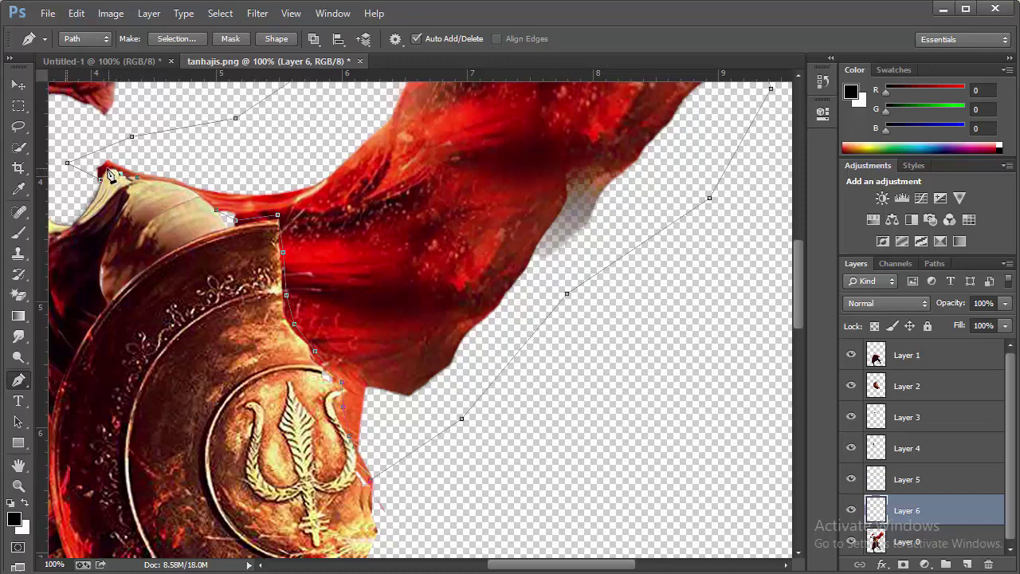
Step: Convert the outline to a selection with no feathering and copy Layer 0's cape to a new layer
right_click(322, 182)
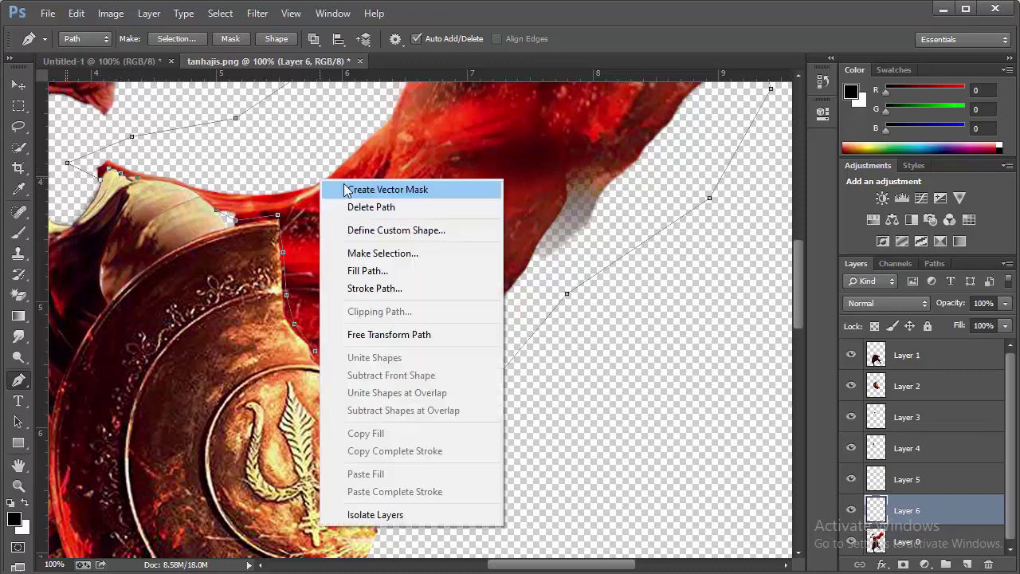
click(406, 254)
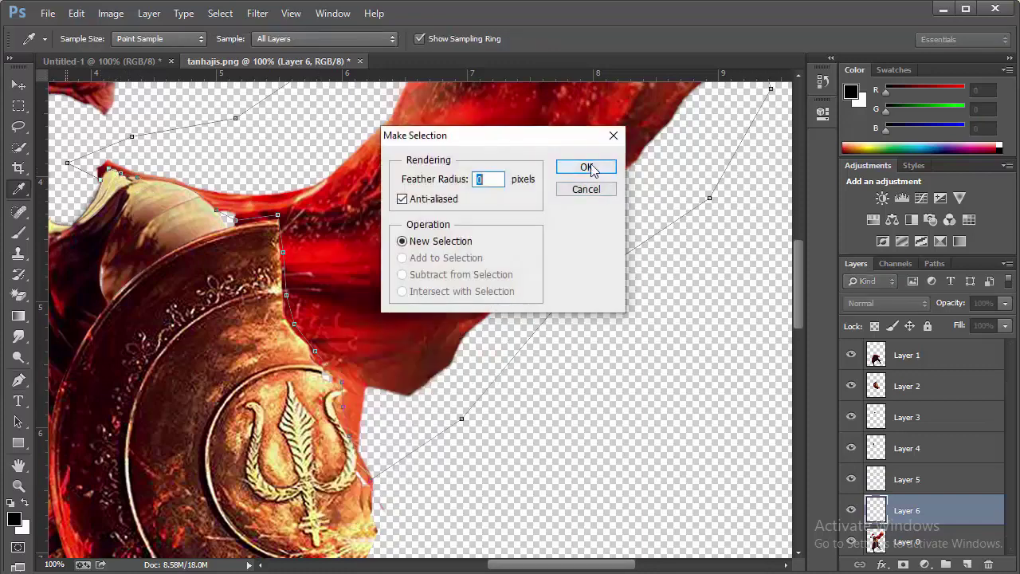
click(586, 167)
click(914, 543)
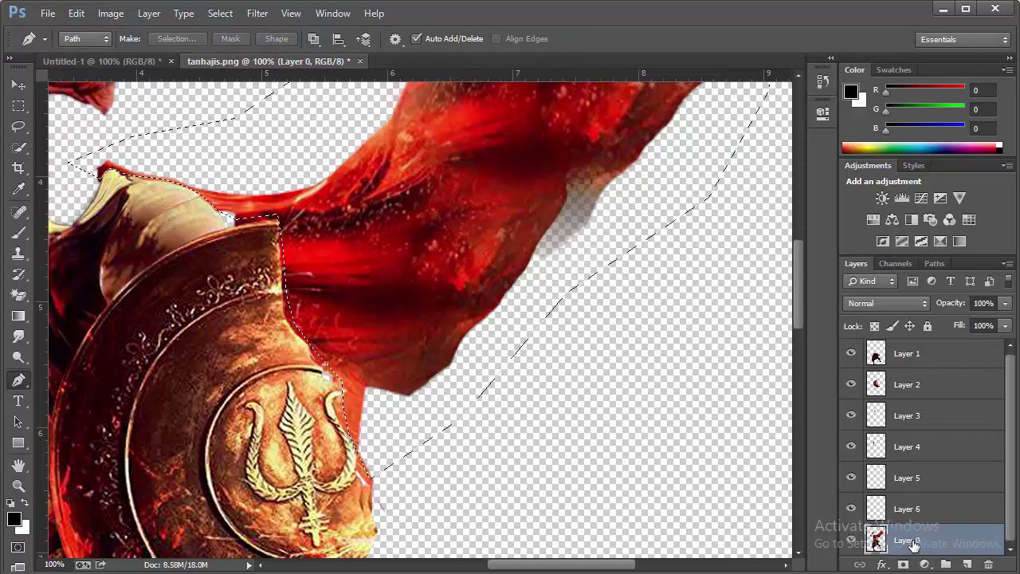
key(ctrl+j)
Step: Drag the cape into the poster, move it down the layer stack, and shift it right
click(18, 84)
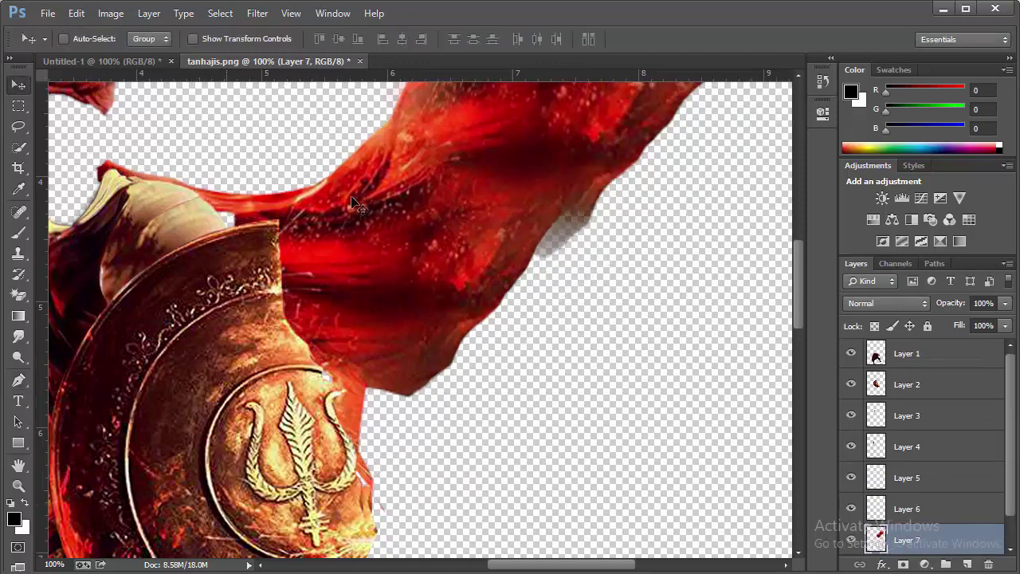
mouse_move(360, 206)
mouse_down()
mouse_move(146, 69)
mouse_move(478, 326)
mouse_move(558, 327)
mouse_up()
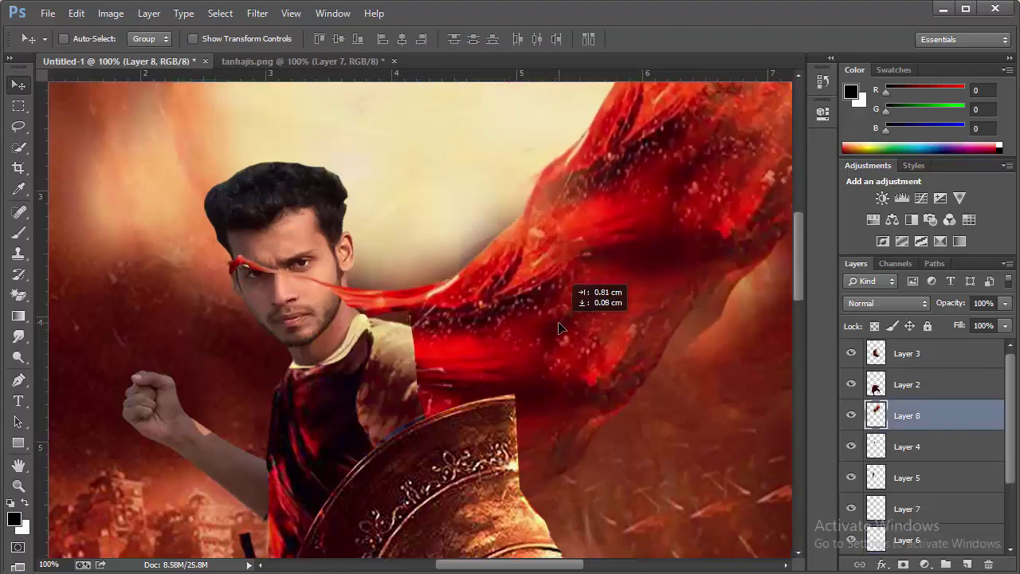
drag(939, 419, 967, 459)
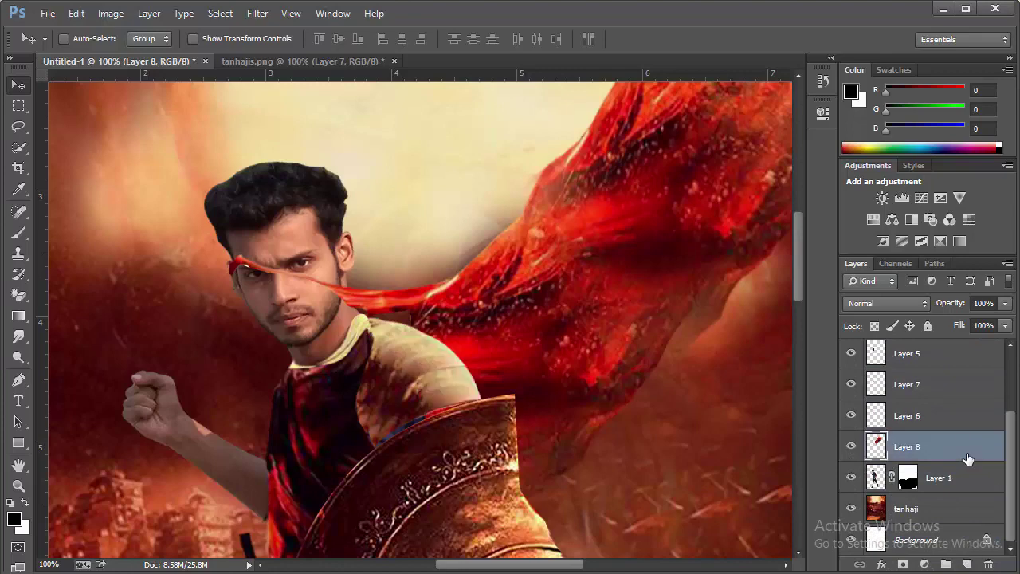
drag(578, 283, 659, 323)
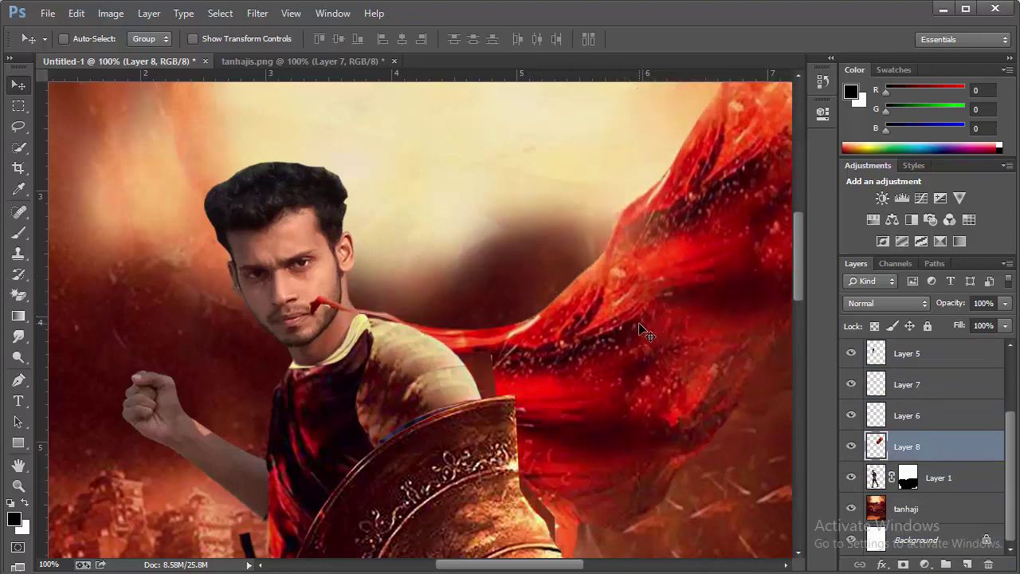
scroll(581, 344, down, 1)
scroll(557, 344, down, 1)
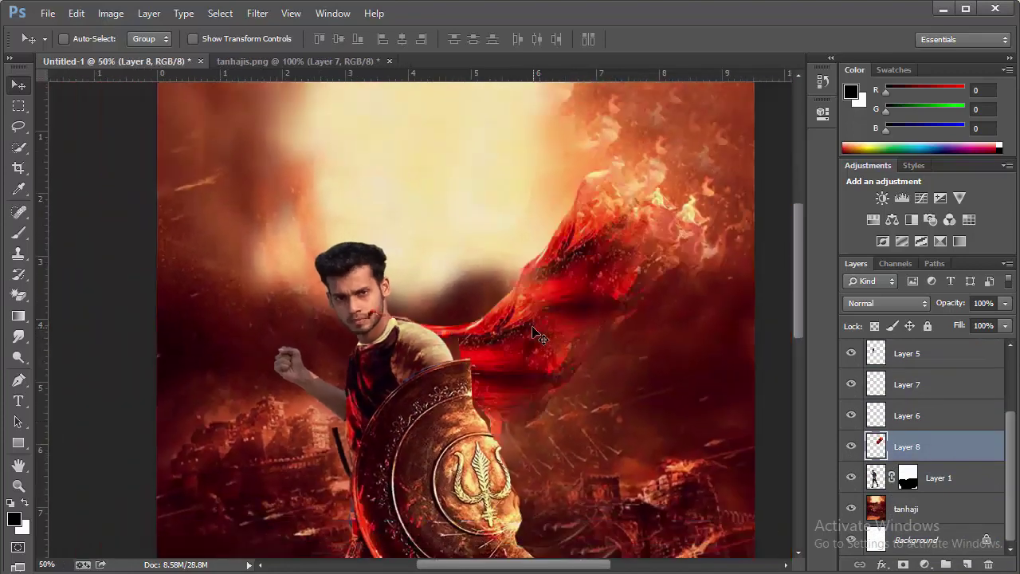
Step: Free-transform the cape up behind the shoulder and place Layer 8 beneath Layer 1
key(ctrl+t)
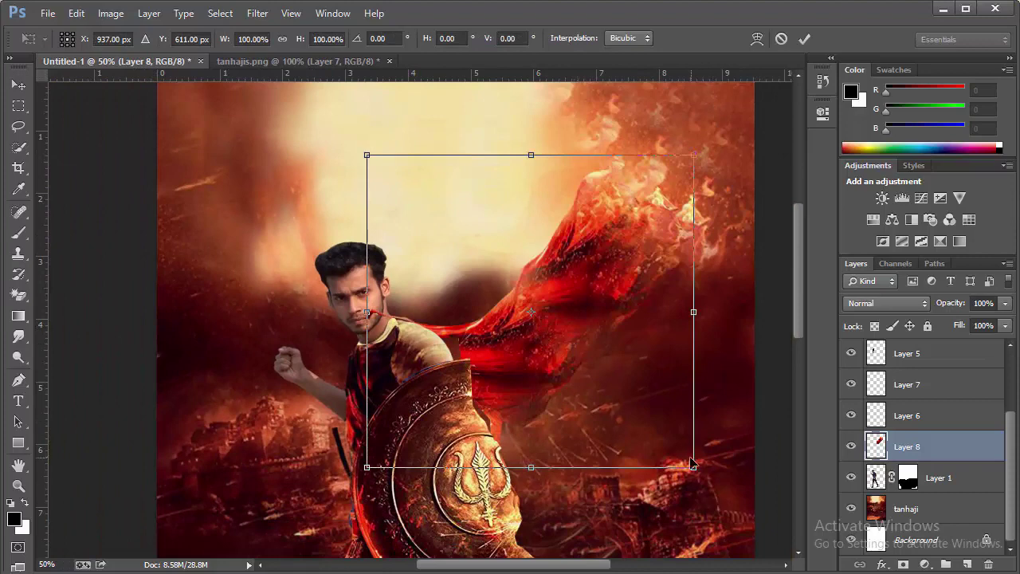
drag(482, 407, 467, 402)
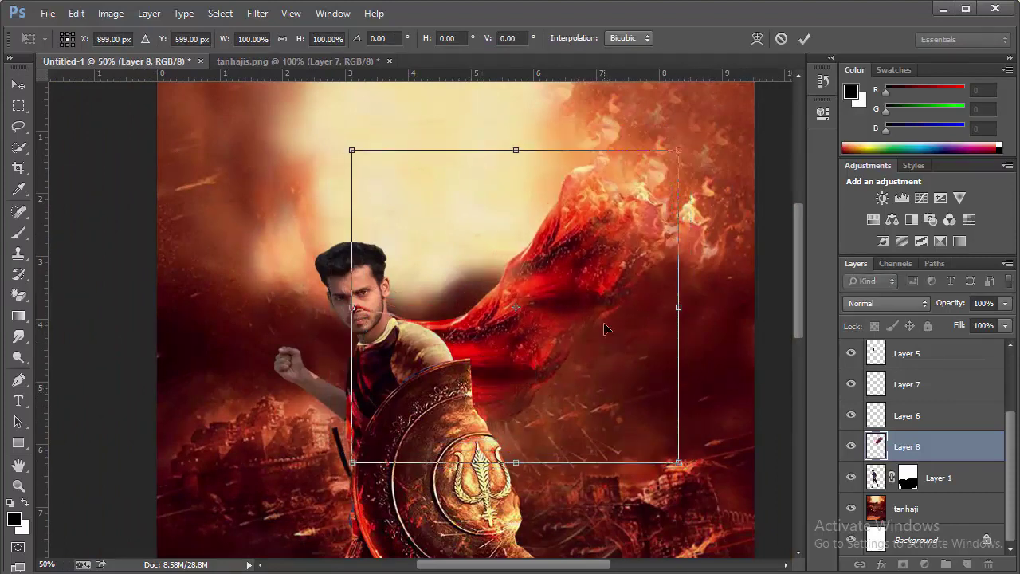
drag(603, 330, 608, 319)
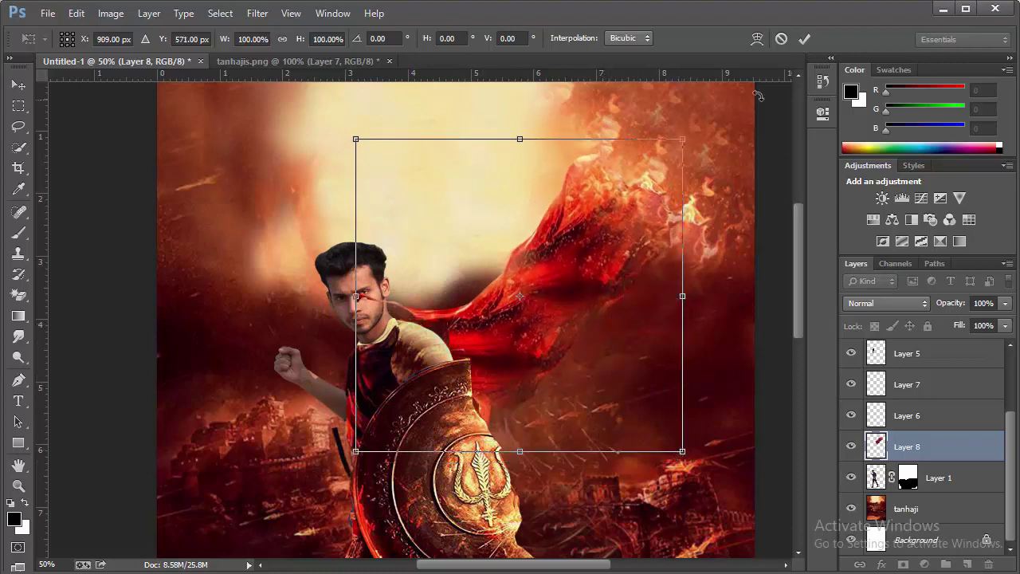
click(803, 39)
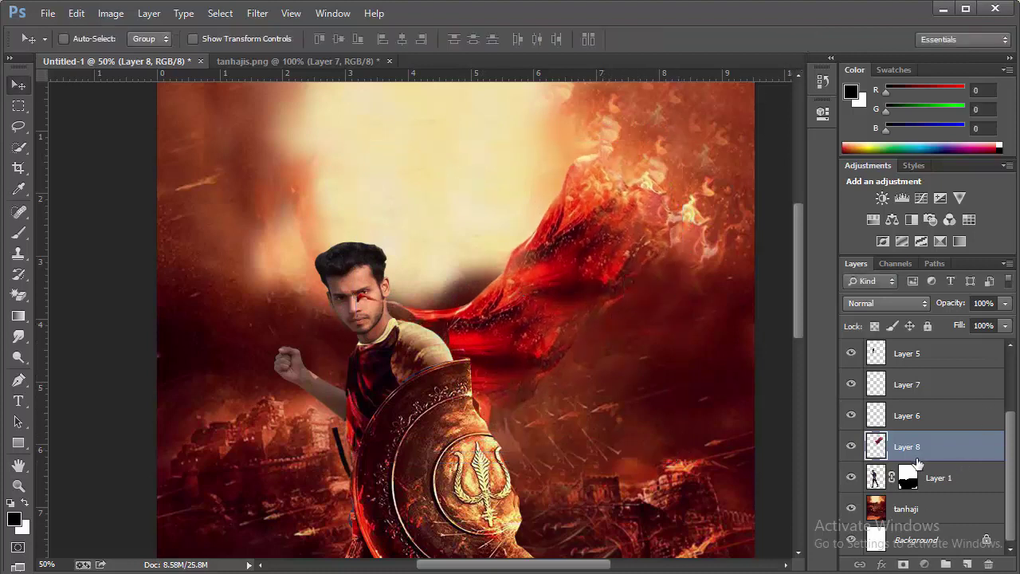
drag(916, 462, 920, 490)
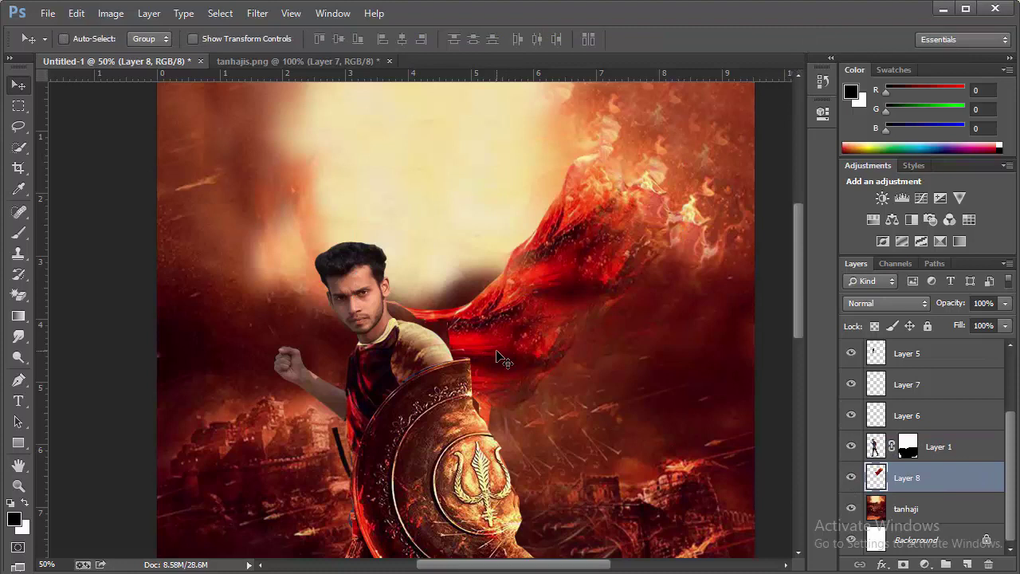
Step: Warp Layer 8's cape, bending its corners and lower edge to drape from the shoulder
key(ctrl+t)
right_click(408, 207)
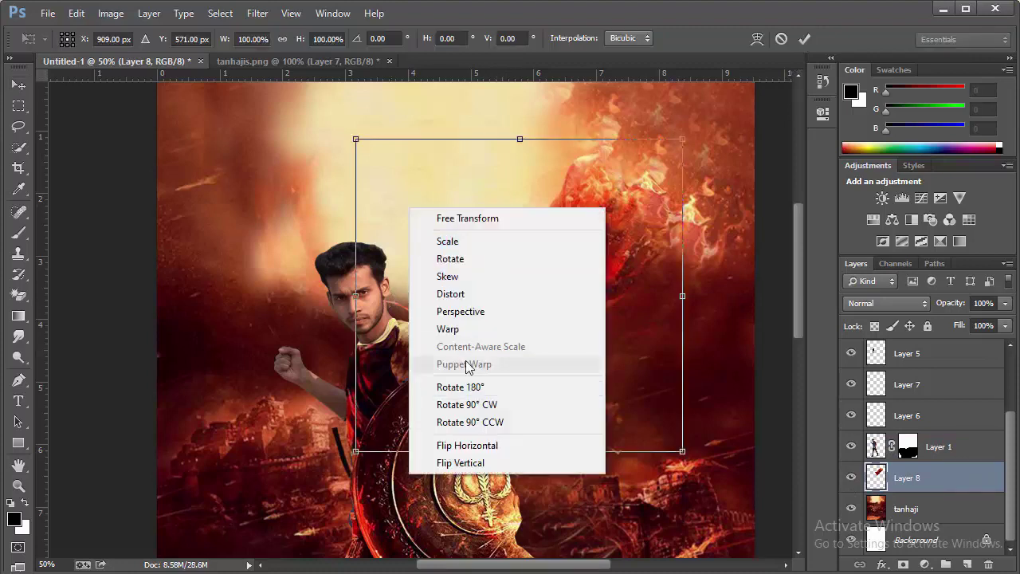
click(448, 329)
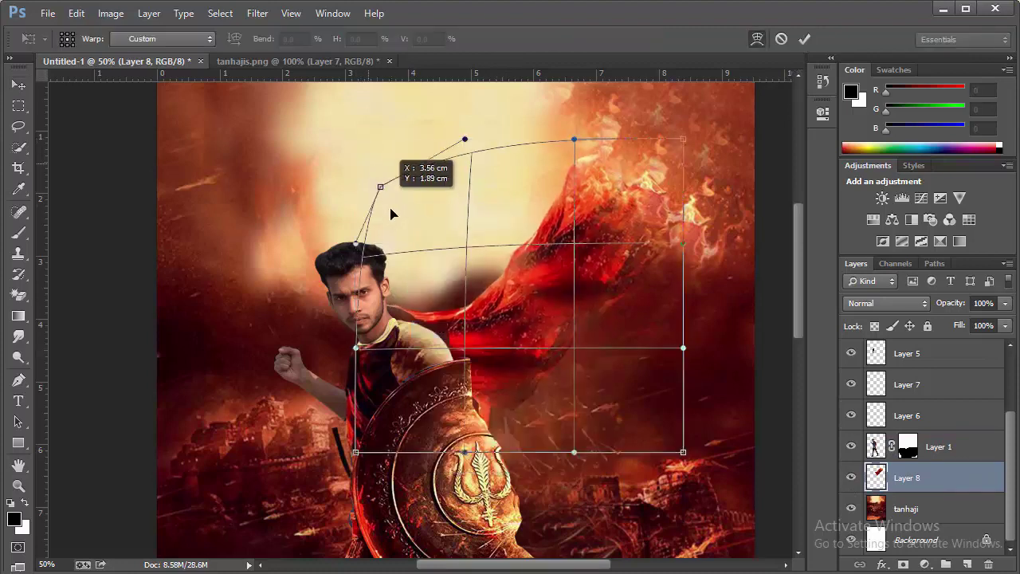
drag(356, 140, 398, 247)
mouse_move(366, 326)
mouse_down()
mouse_move(371, 342)
mouse_move(396, 341)
mouse_move(372, 342)
mouse_up()
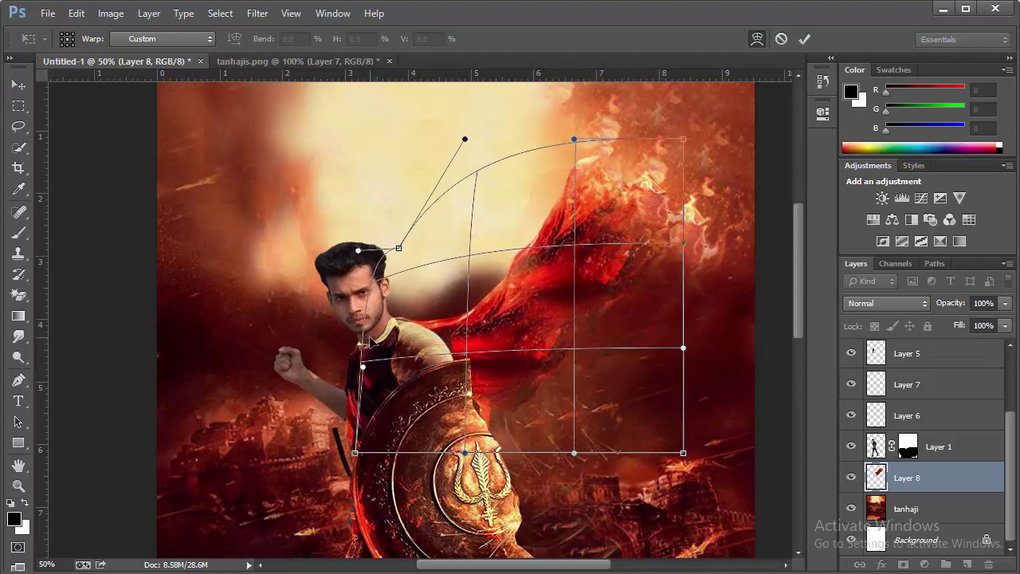
drag(463, 448, 456, 430)
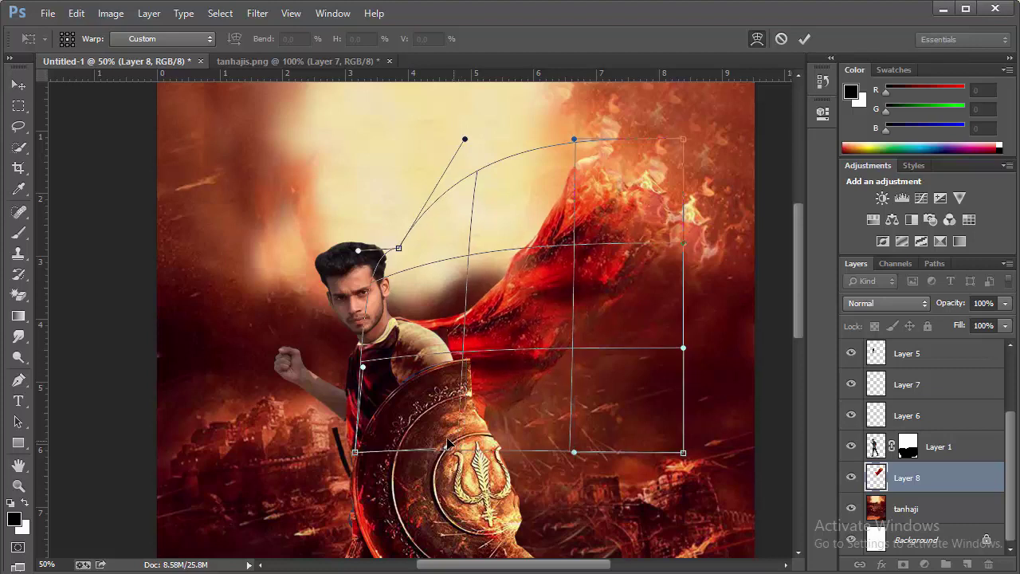
drag(491, 396, 534, 480)
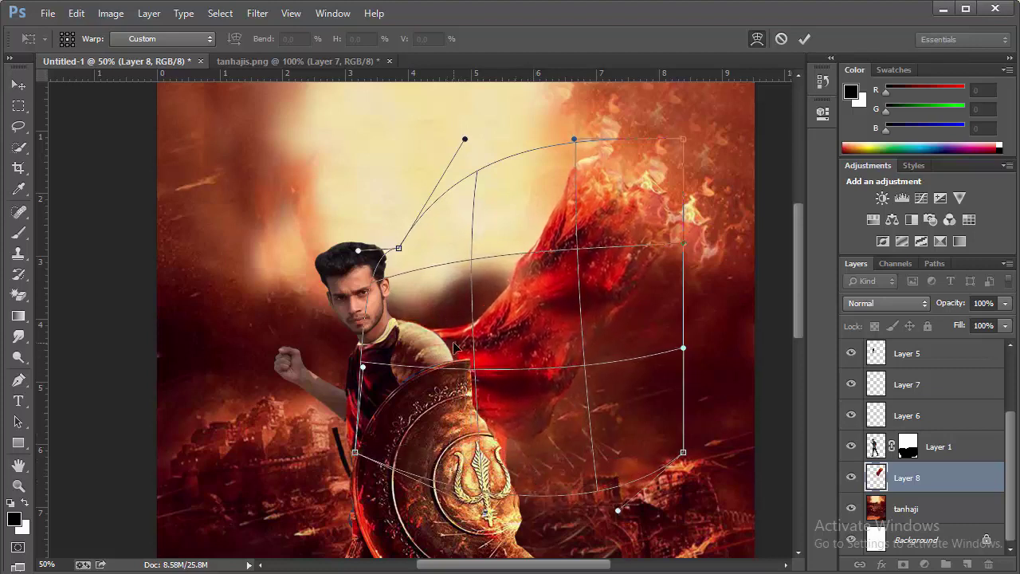
drag(429, 343, 420, 341)
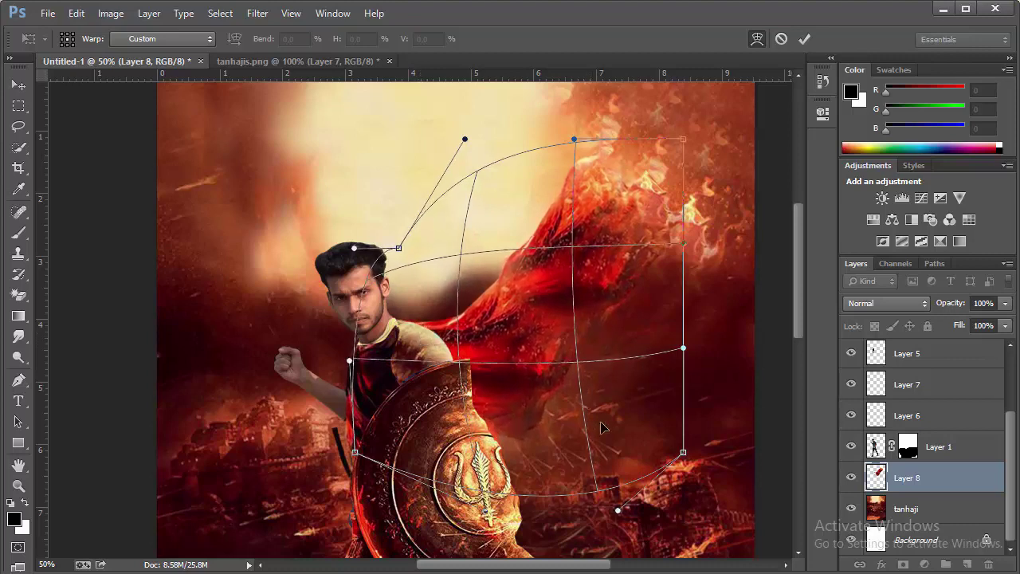
click(803, 39)
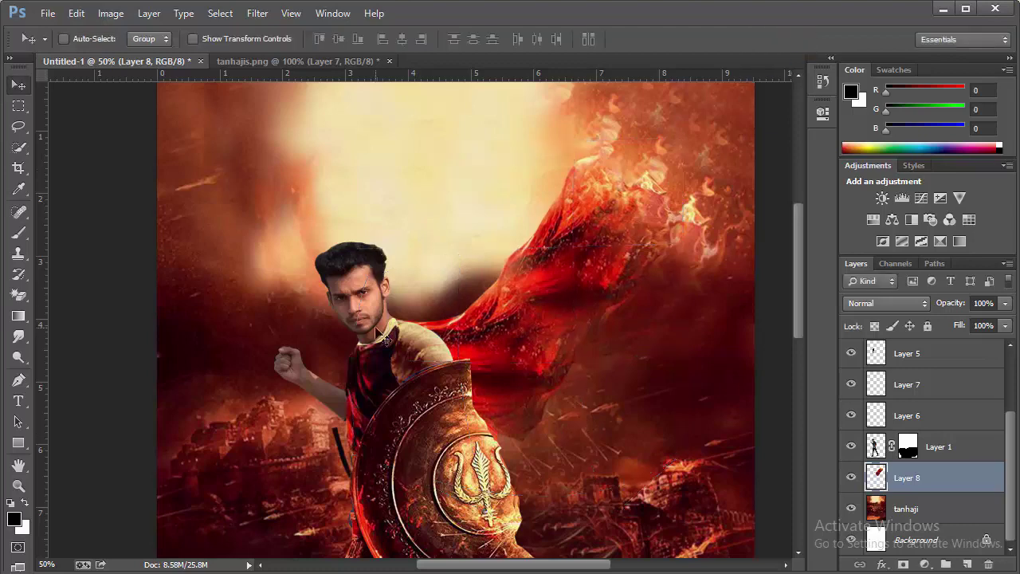
Step: Fit the poster at 33.33% and move Layer 8 above Layer 1
click(19, 486)
right_click(533, 309)
click(545, 319)
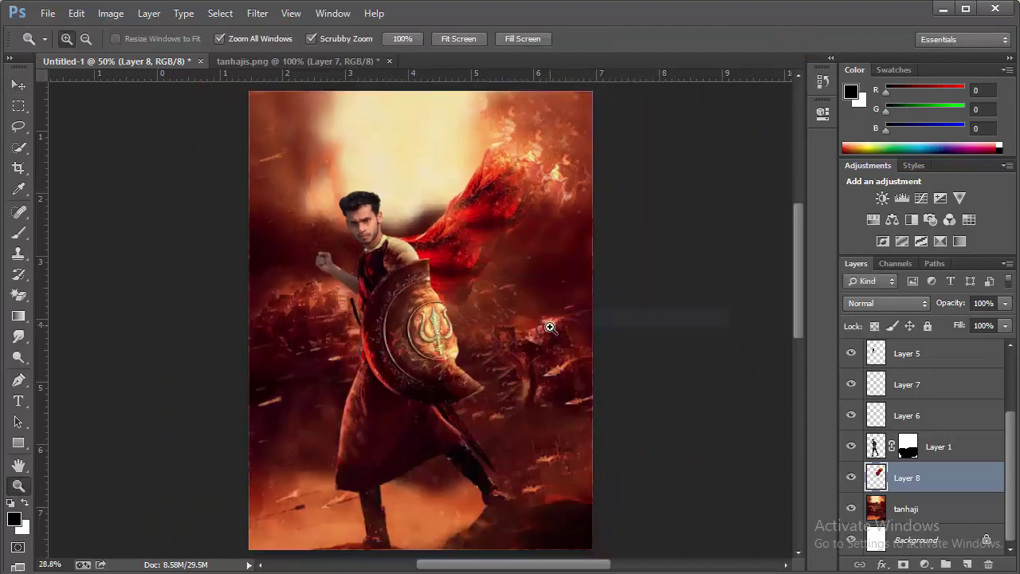
click(478, 215)
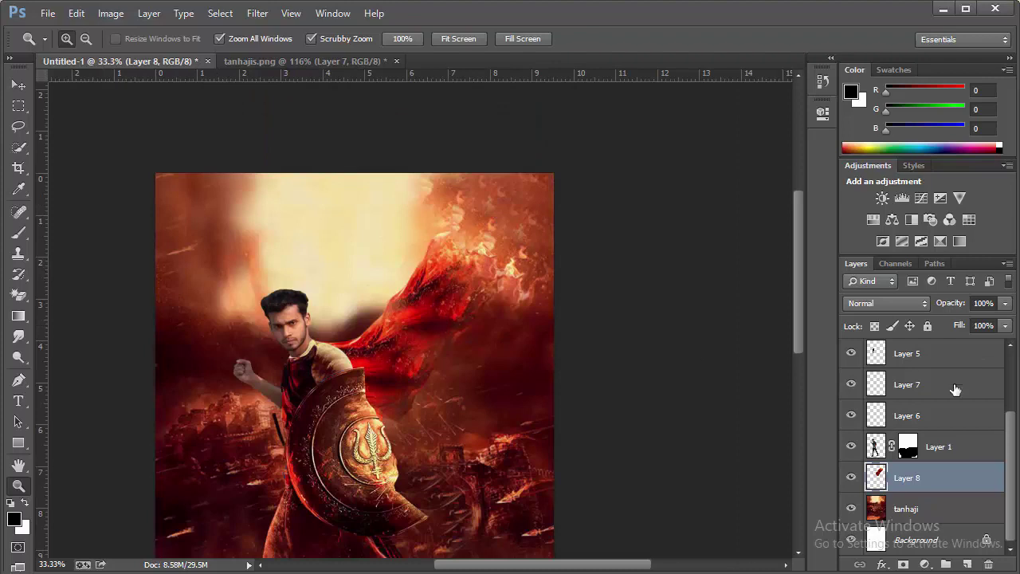
drag(938, 489, 944, 449)
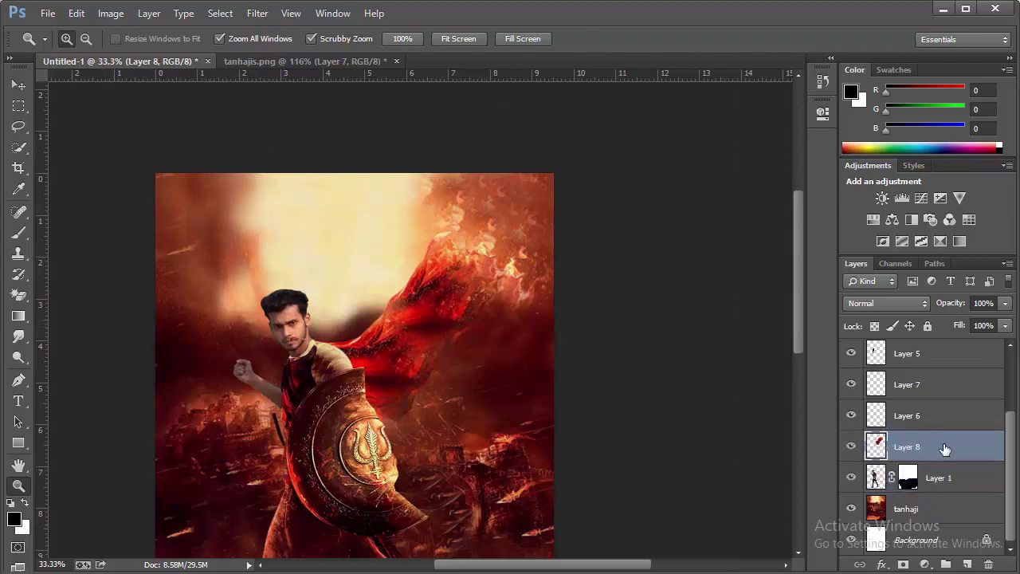
Step: Zoom in and erase the red streak across the man's mouth and chin
click(325, 357)
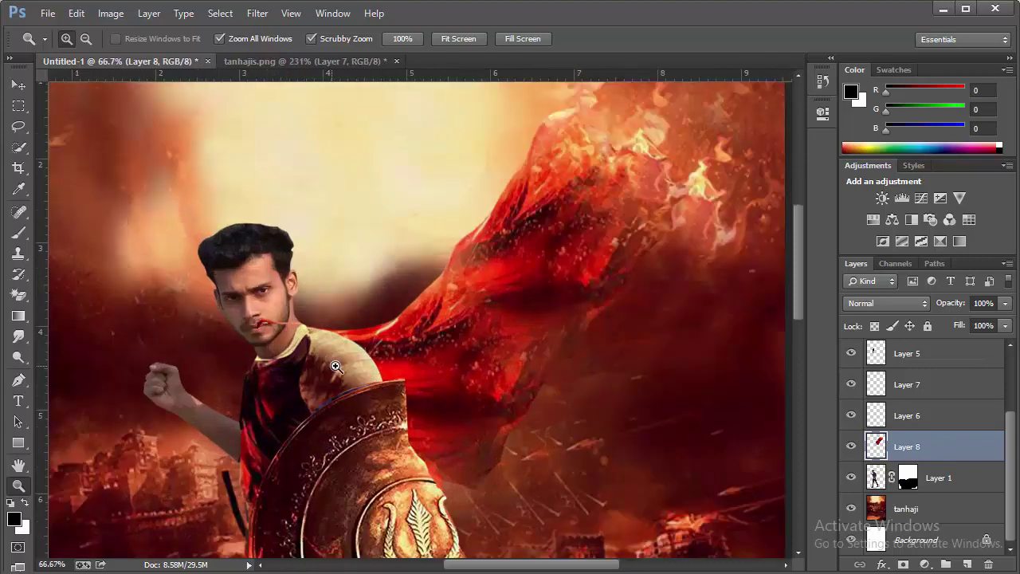
click(18, 295)
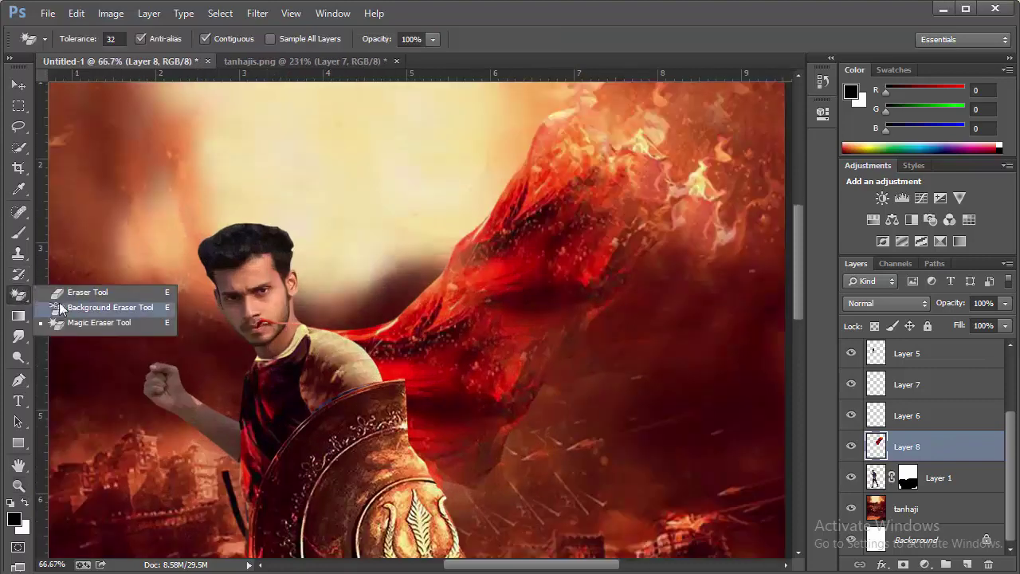
click(88, 275)
drag(246, 354, 279, 318)
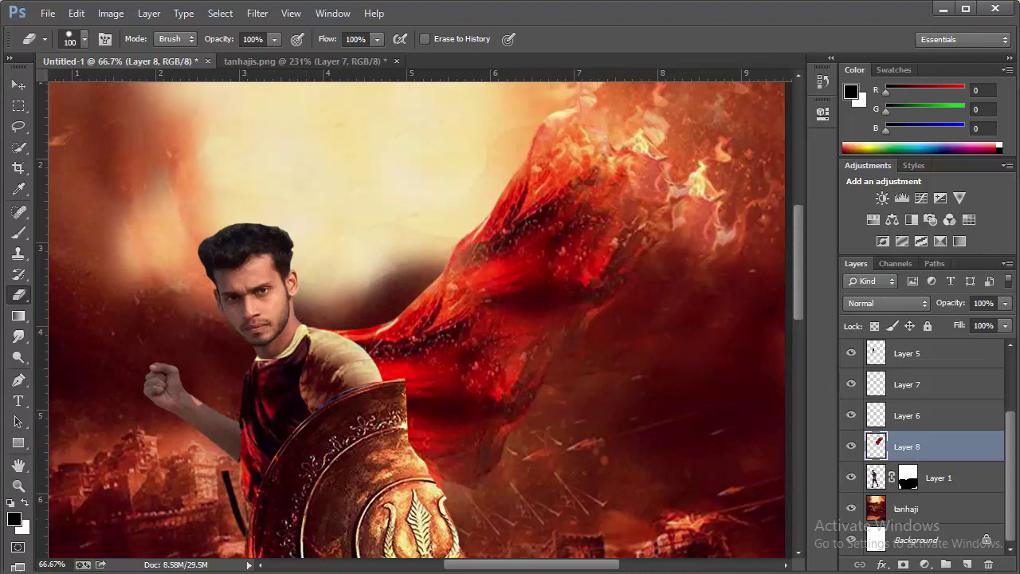
Step: Zoom the view back out and select Layer 3
click(14, 489)
scroll(916, 408, up, 1)
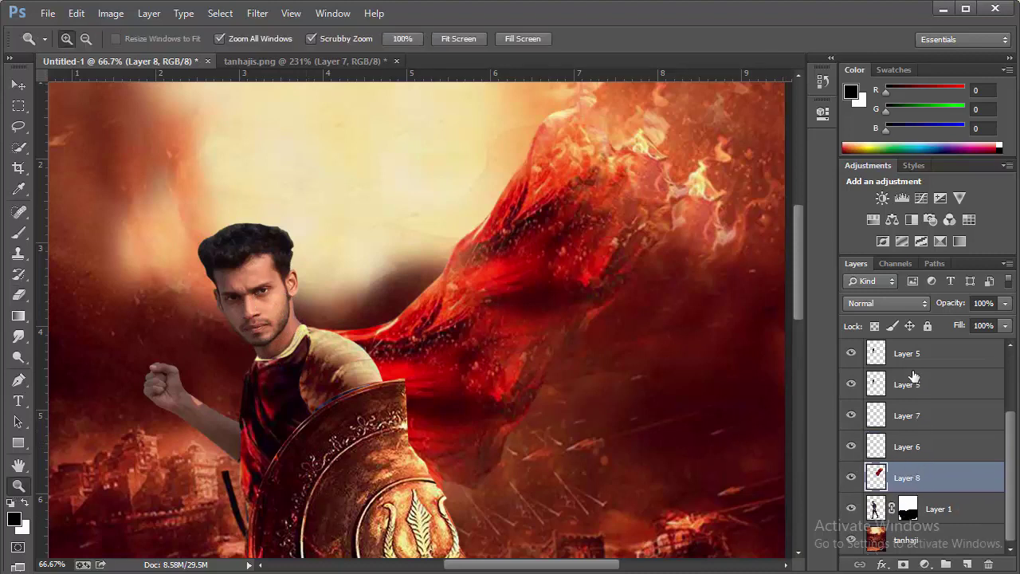
scroll(909, 378, up, 1)
scroll(904, 377, up, 1)
click(905, 368)
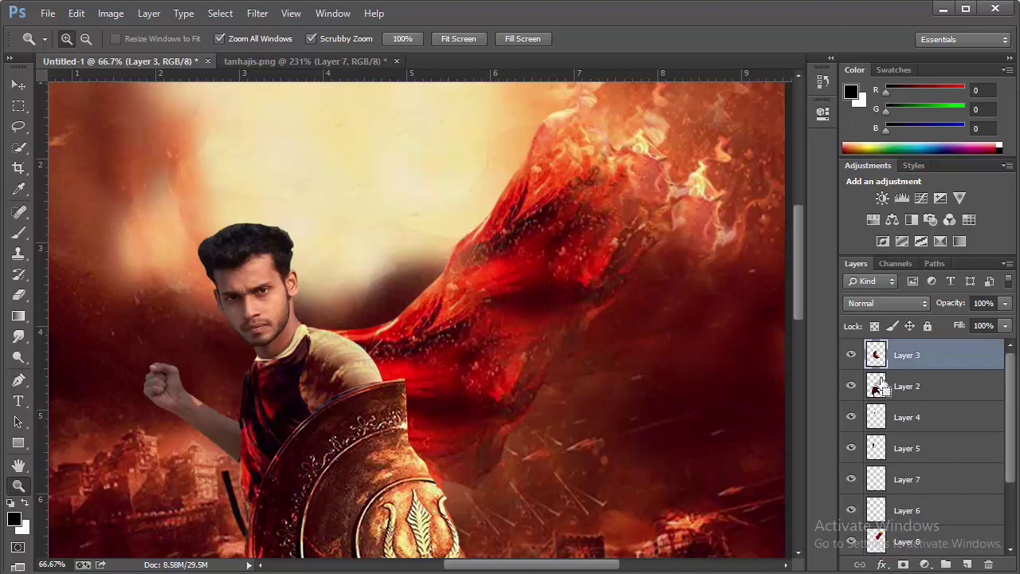
Step: Free-transform Layer 3 to enlarge it slightly to about 101%
key(ctrl+t)
right_click(318, 433)
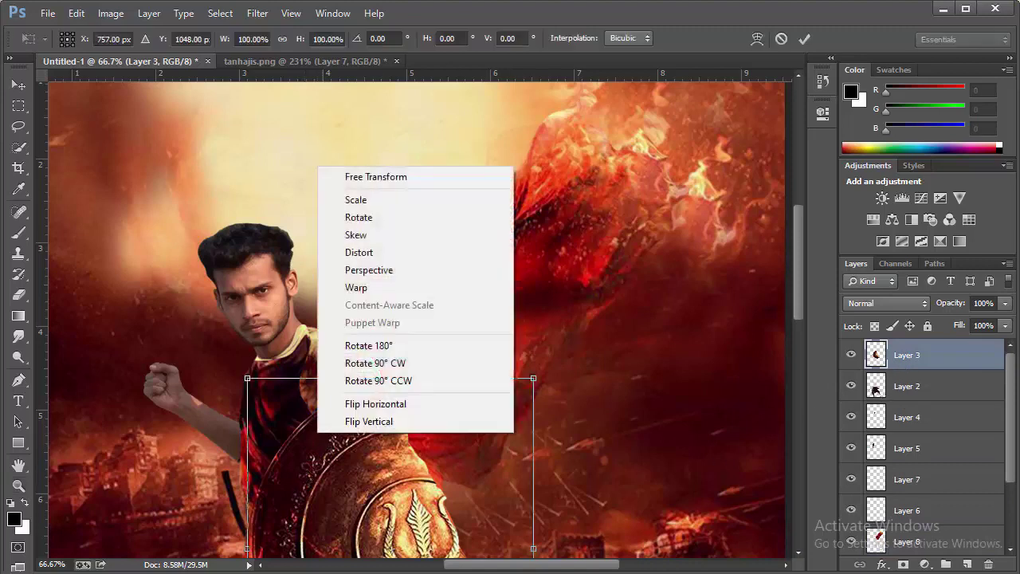
key(Escape)
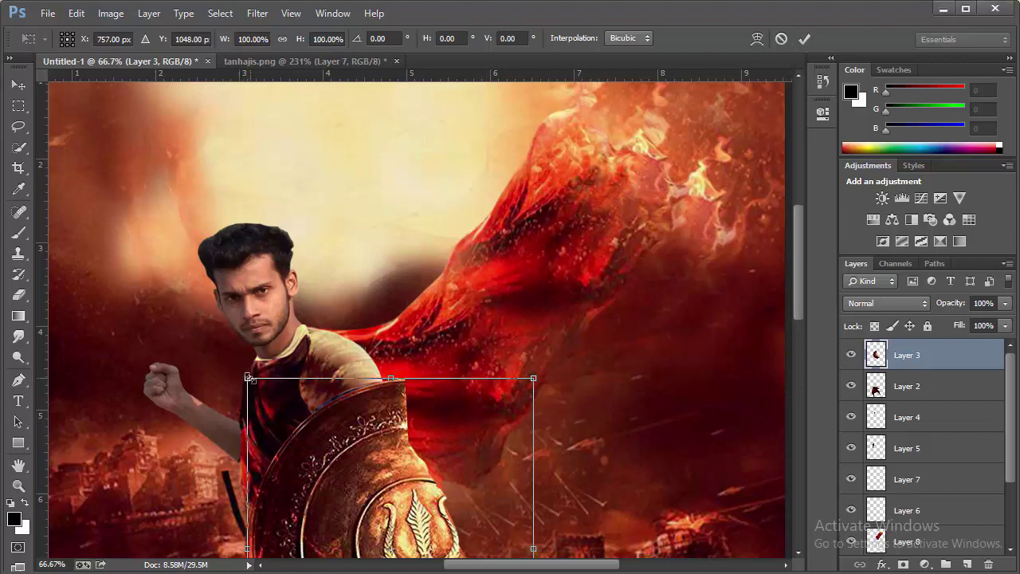
drag(248, 377, 244, 373)
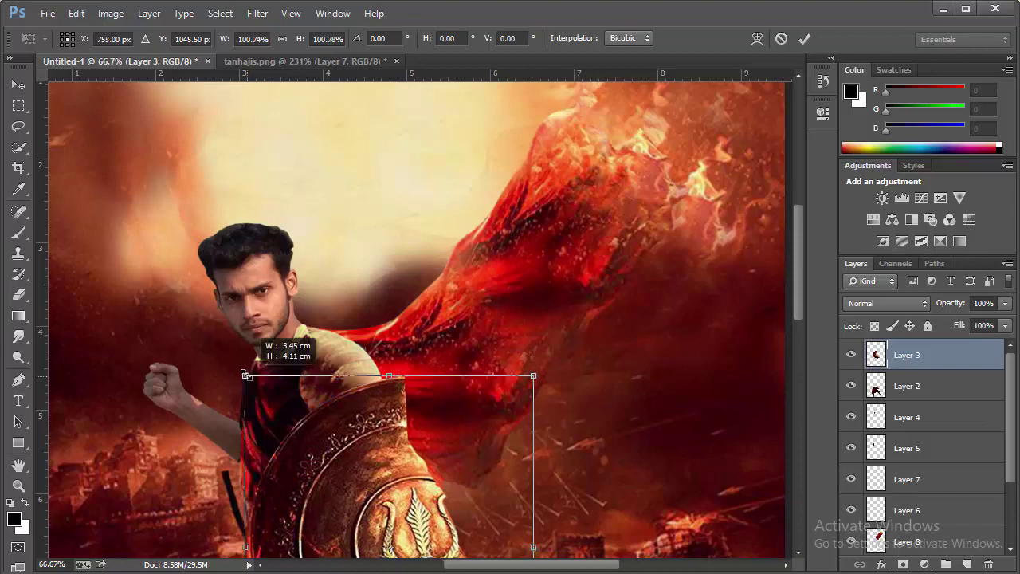
click(804, 38)
Step: Set the poster view to 33.3% and switch to the tanhajis.png document
key(z)
alt+click(341, 435)
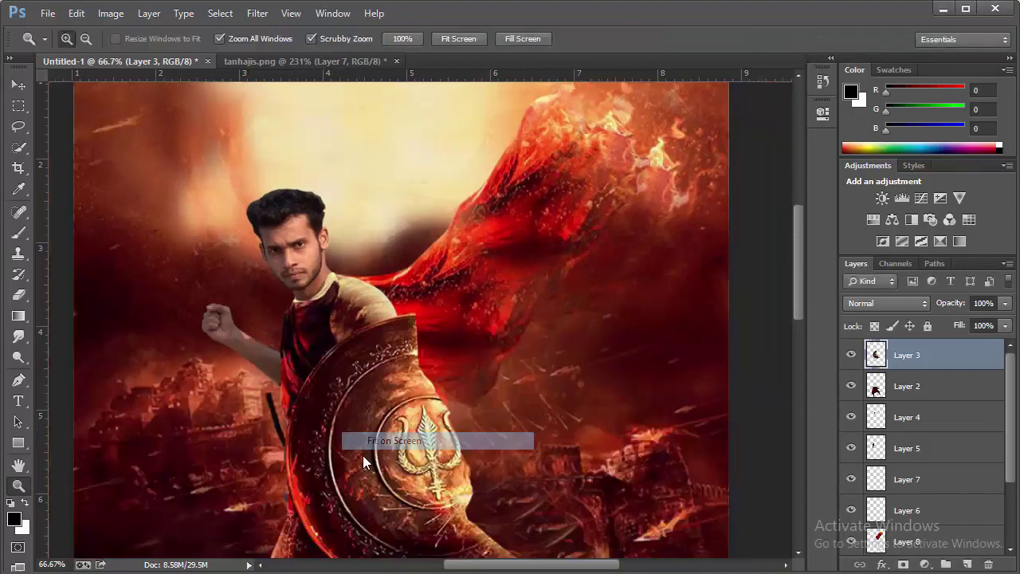
right_click(465, 222)
click(514, 322)
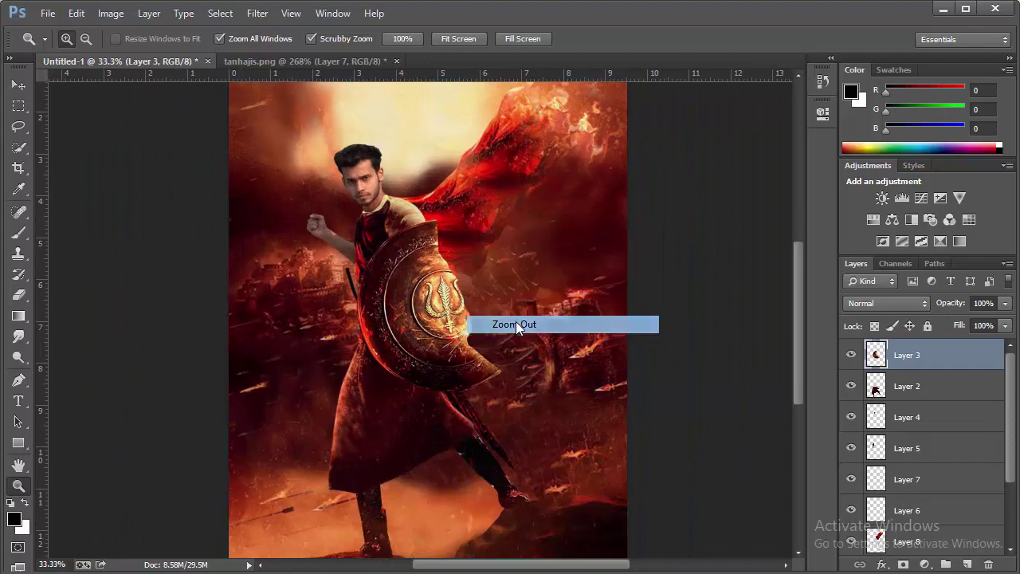
click(431, 287)
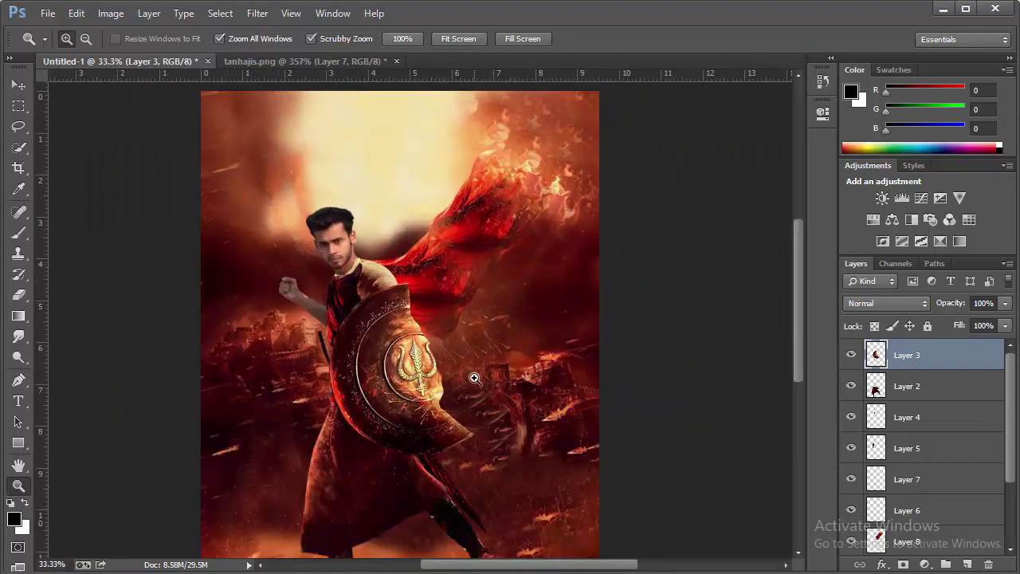
click(304, 60)
right_click(431, 184)
Step: Zoom tanhajis.png to 66.67% and lasso around the red turban
click(453, 196)
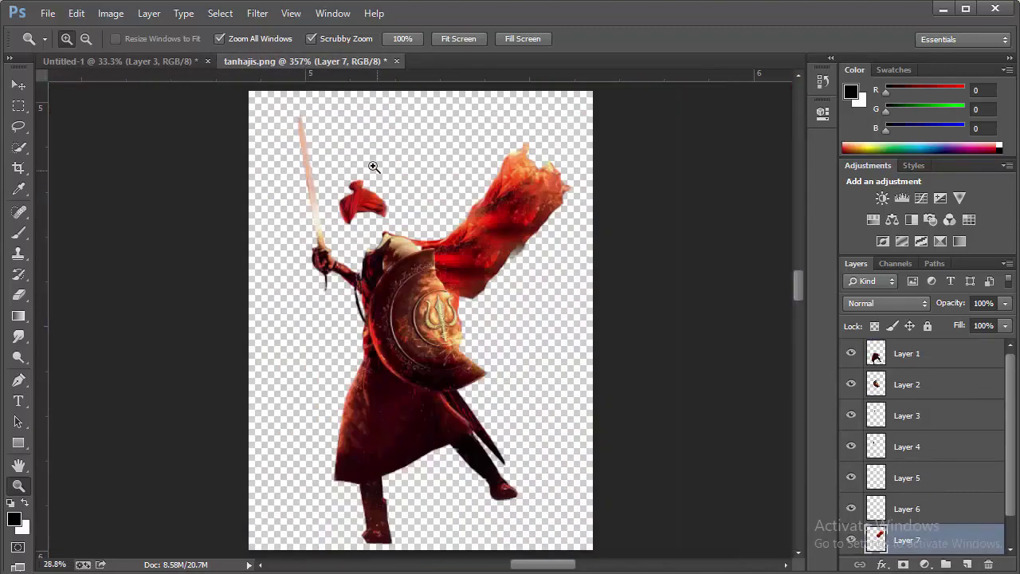
click(367, 209)
click(478, 390)
click(413, 275)
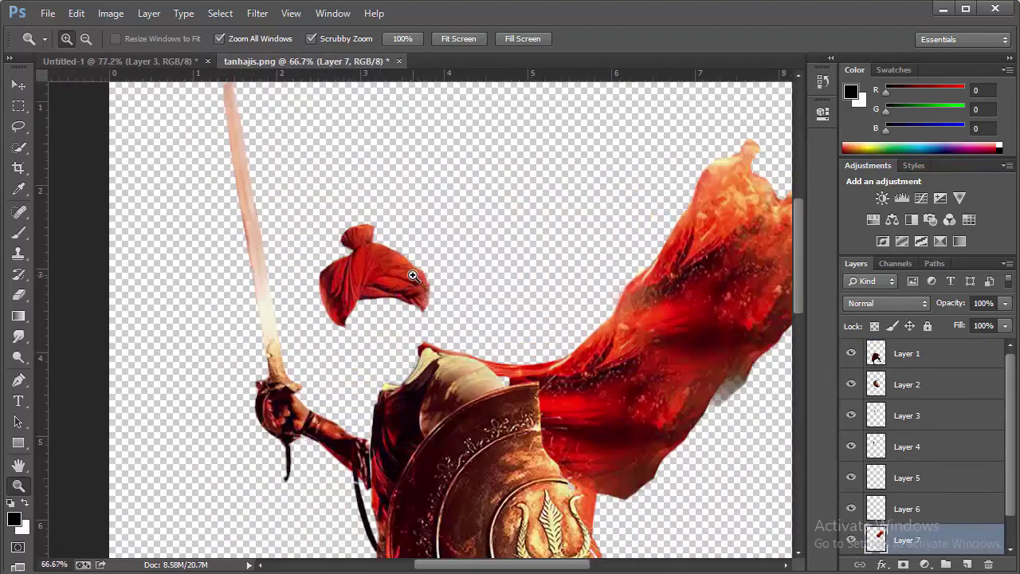
click(19, 126)
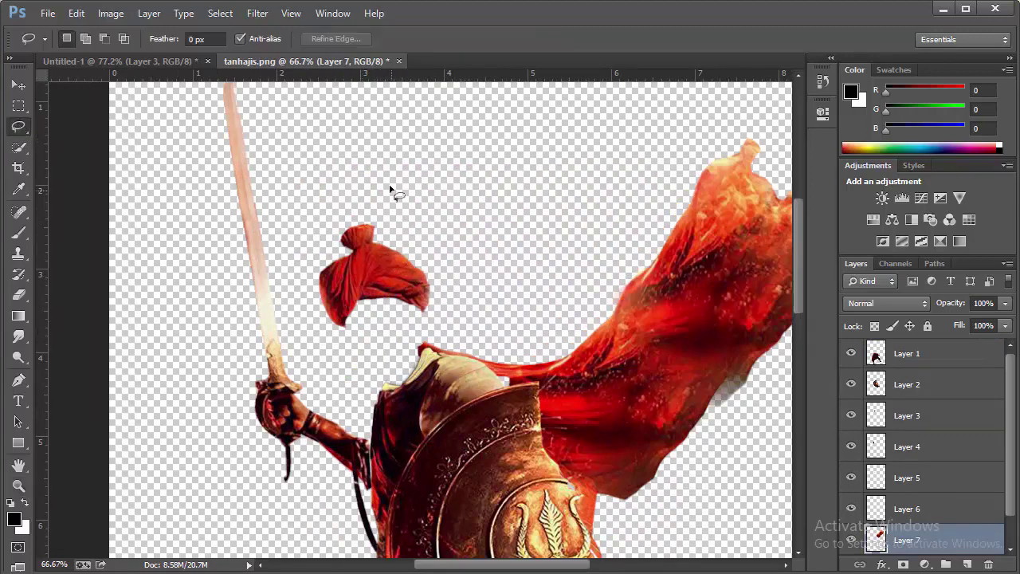
mouse_move(376, 170)
mouse_down()
mouse_move(362, 190)
mouse_move(319, 181)
mouse_up()
Step: Copy the turban from Layer 0 to a new layer and drag it into Untitled-1
click(19, 84)
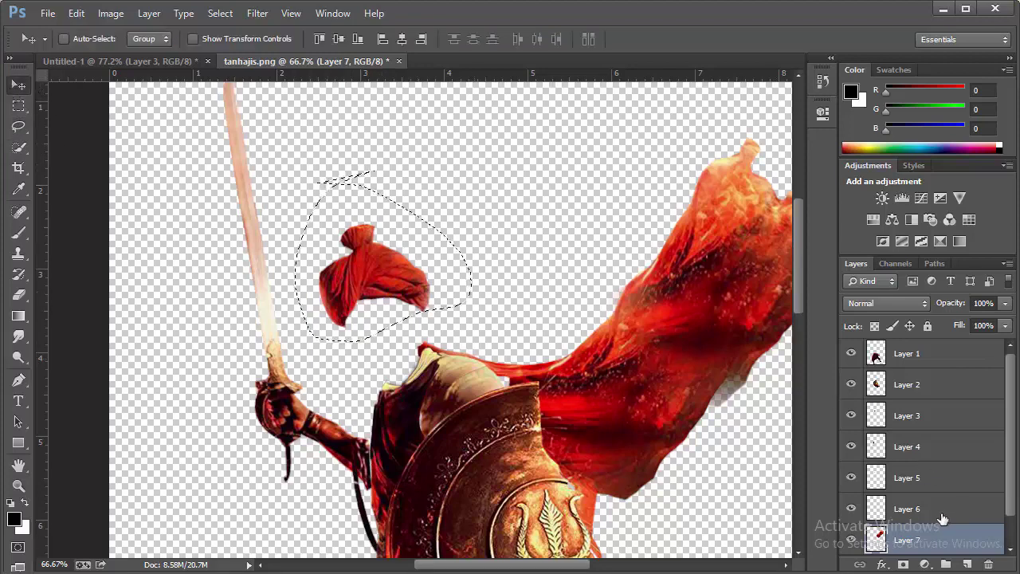
scroll(943, 520, down, 1)
click(916, 539)
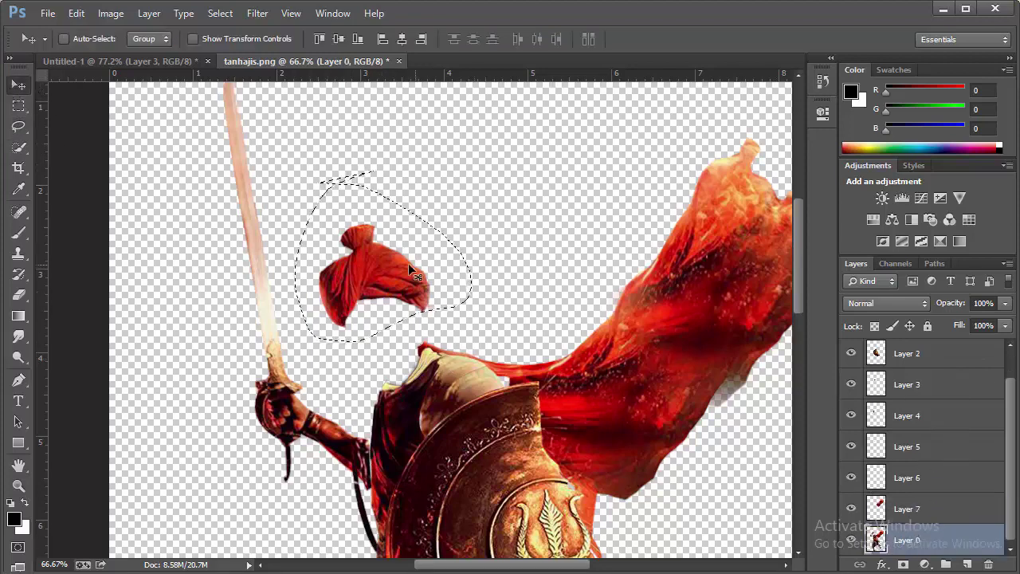
key(ctrl+j)
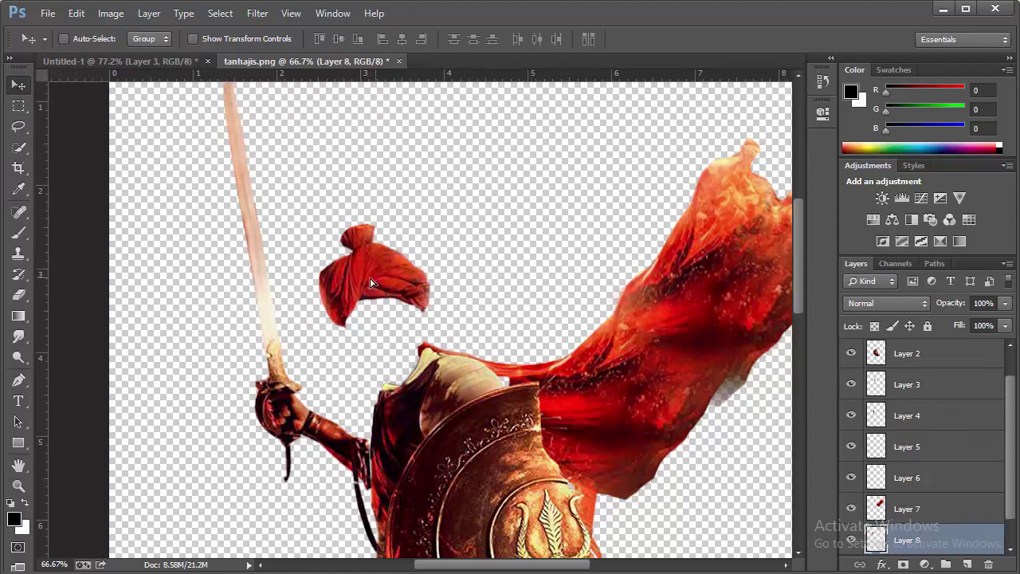
mouse_move(370, 283)
mouse_down()
mouse_move(159, 64)
mouse_move(290, 200)
mouse_up()
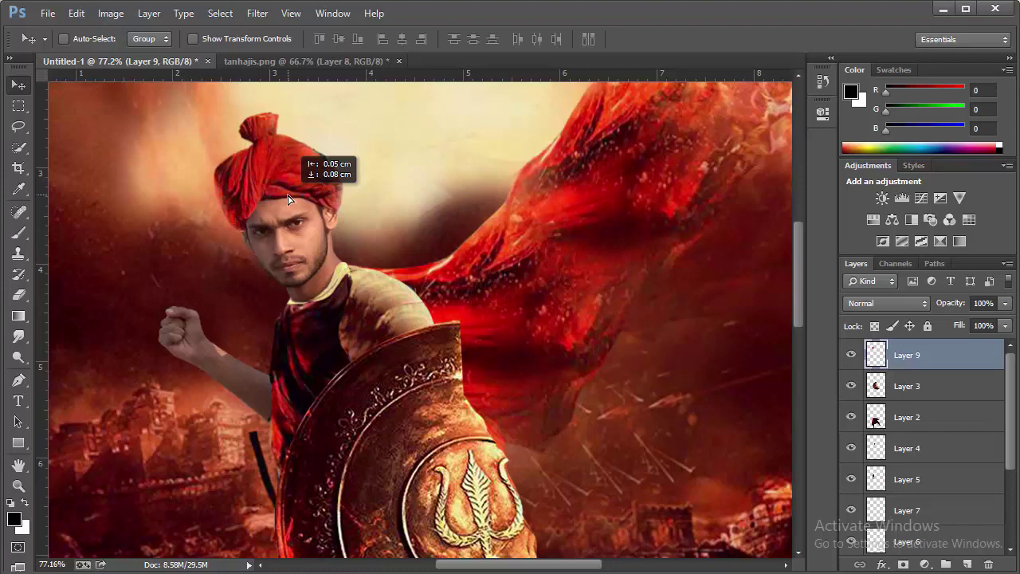
Step: Position the turban on the man's head and warp its lower edges to fit snugly
drag(288, 199, 290, 201)
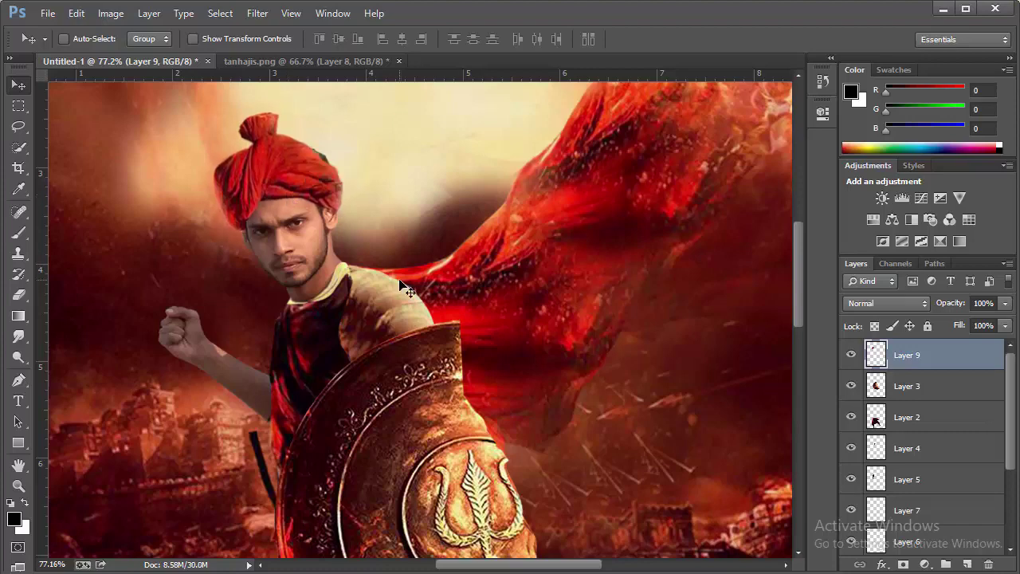
key(ctrl+t)
right_click(268, 202)
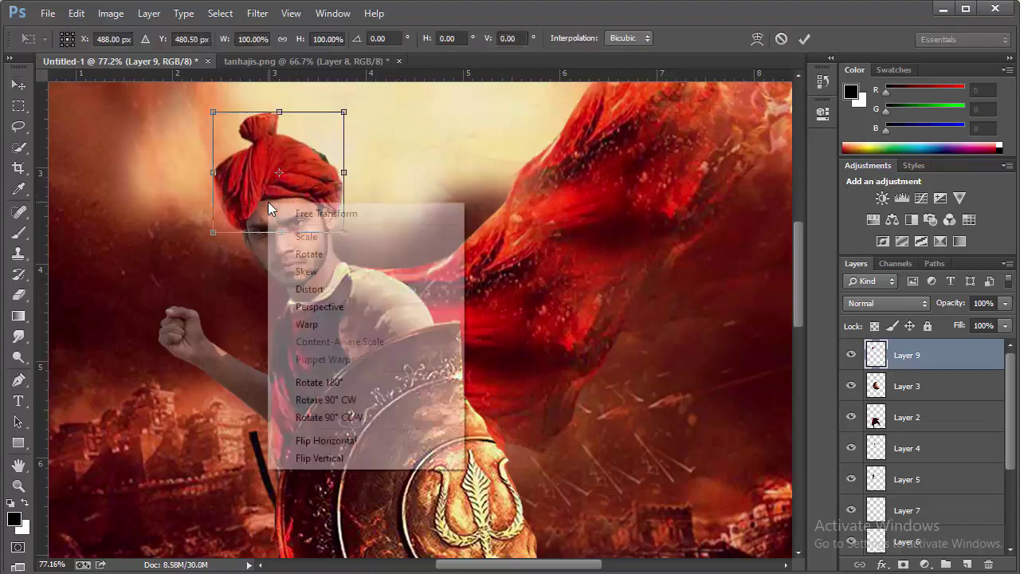
click(303, 324)
drag(229, 234, 227, 237)
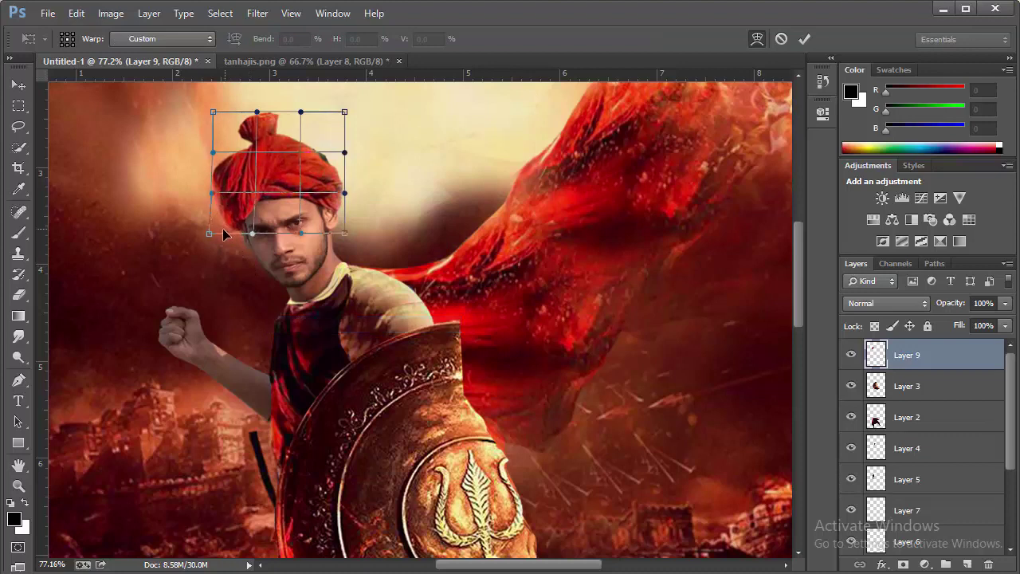
drag(345, 230, 342, 232)
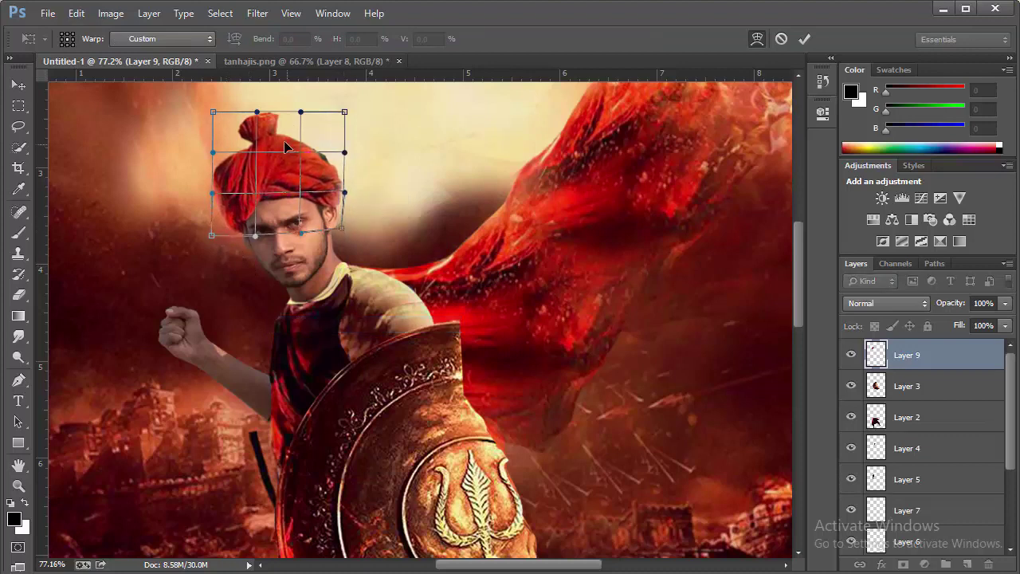
click(804, 38)
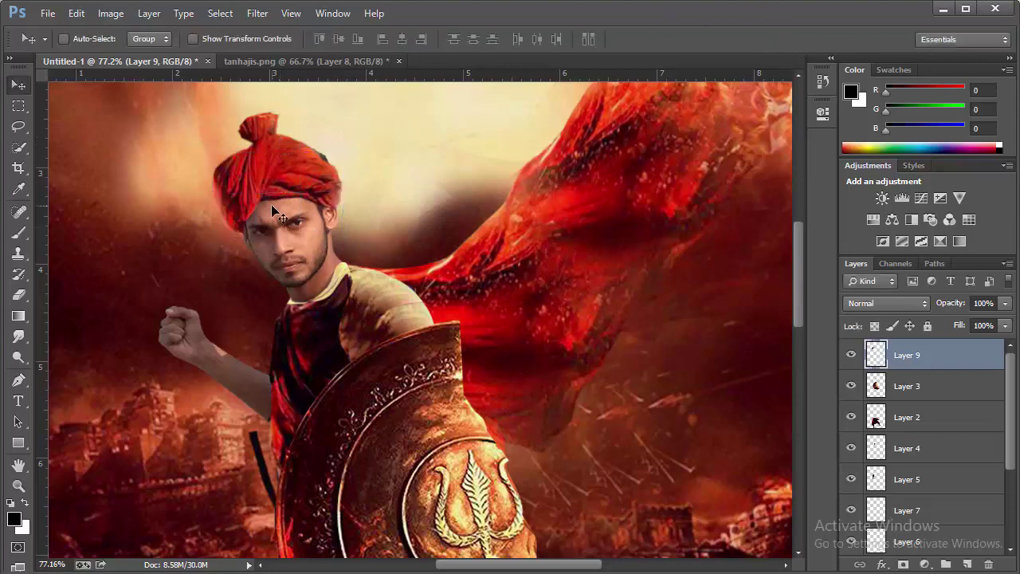
Step: Zoom the poster view back in to 66.7%
click(18, 486)
drag(391, 279, 385, 213)
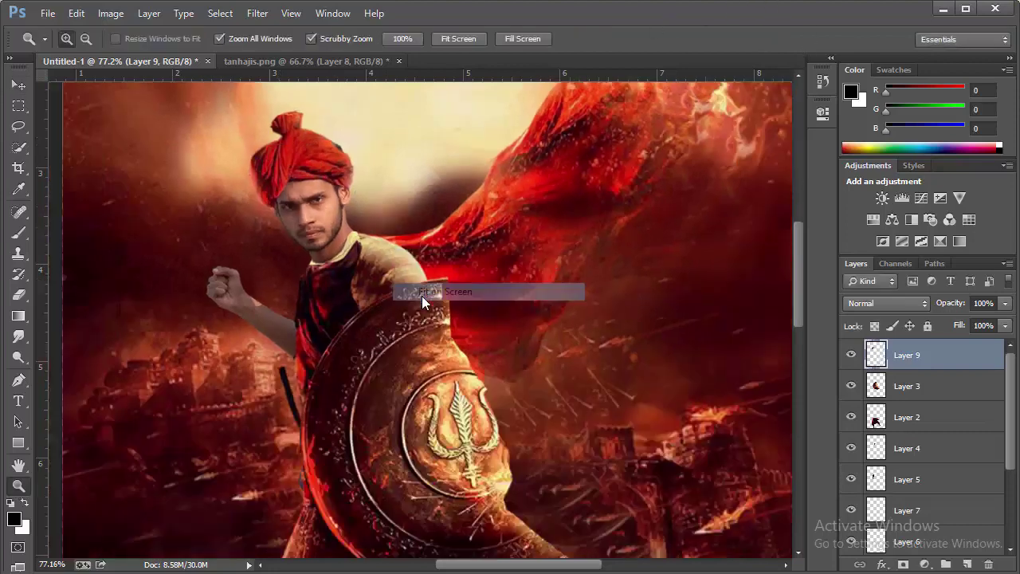
click(385, 212)
click(427, 335)
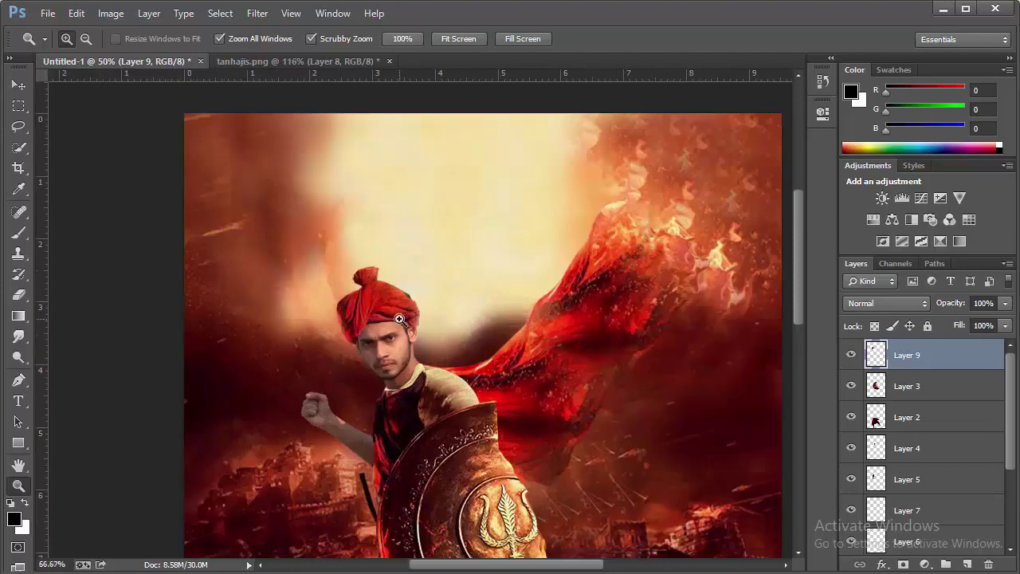
click(401, 320)
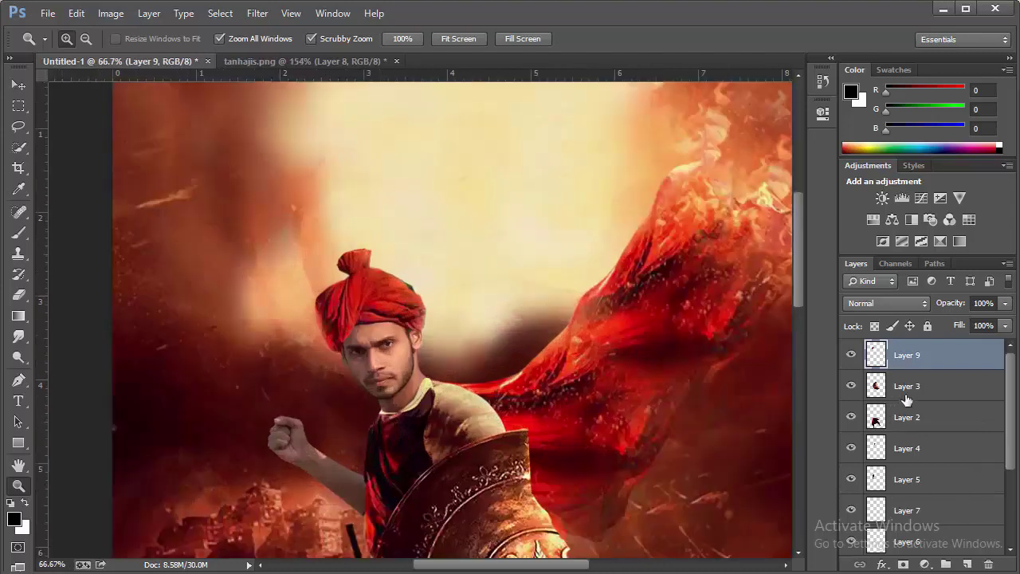
scroll(894, 434, down, 3)
Step: Target Layer 1's mask with an enlarged soft round brush
click(906, 512)
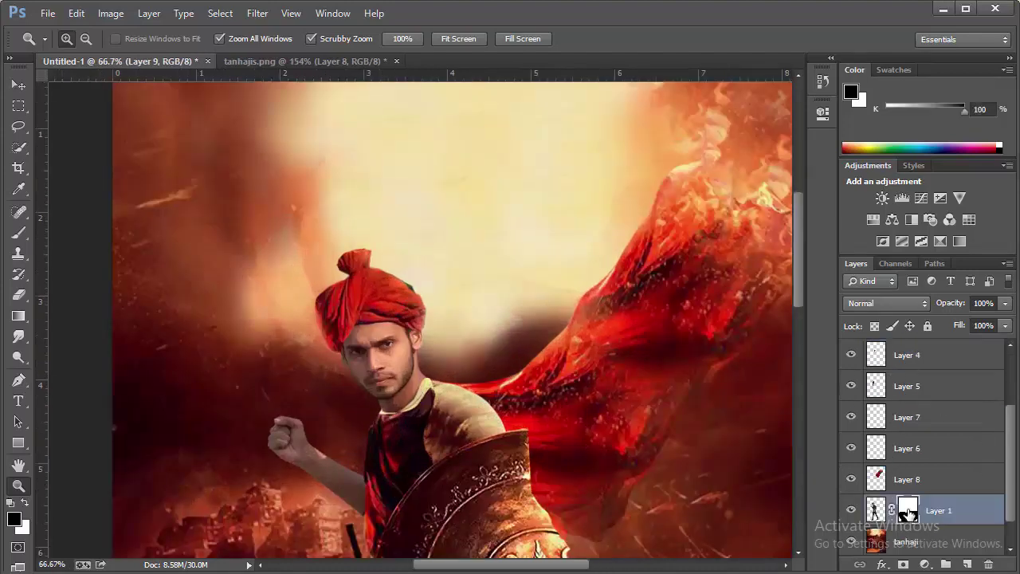
scroll(824, 420, down, 1)
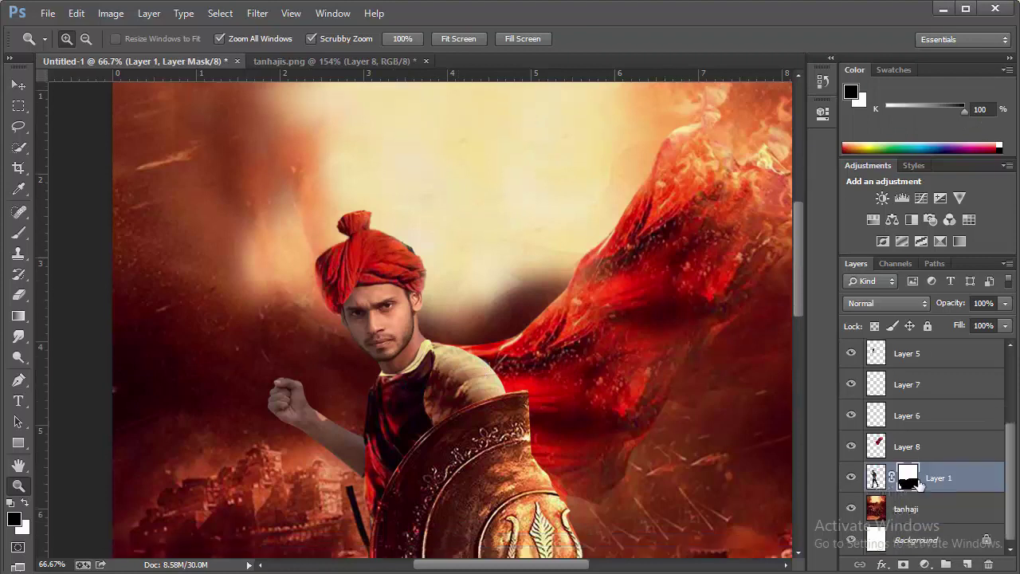
scroll(113, 309, down, 1)
click(19, 233)
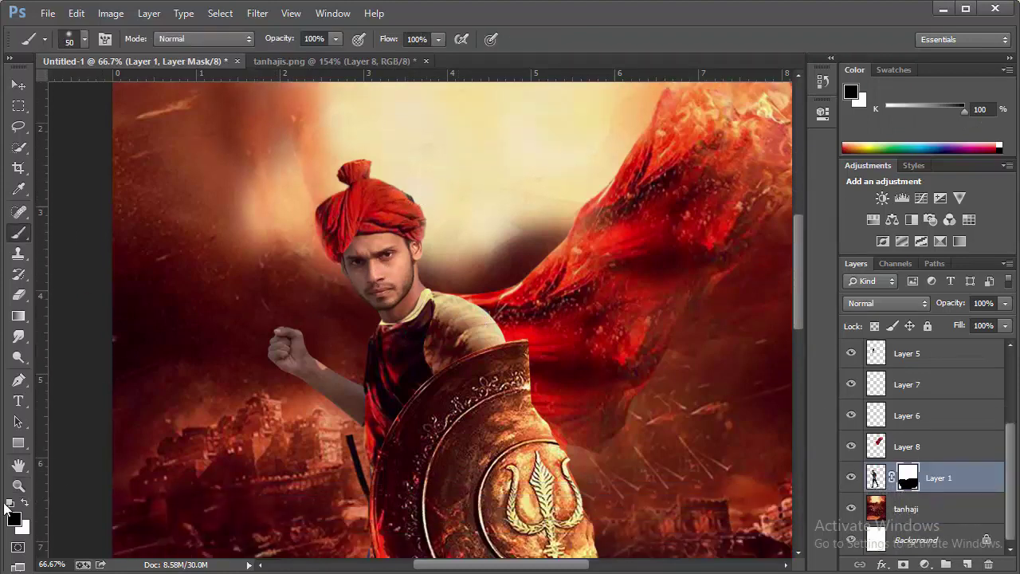
right_click(554, 217)
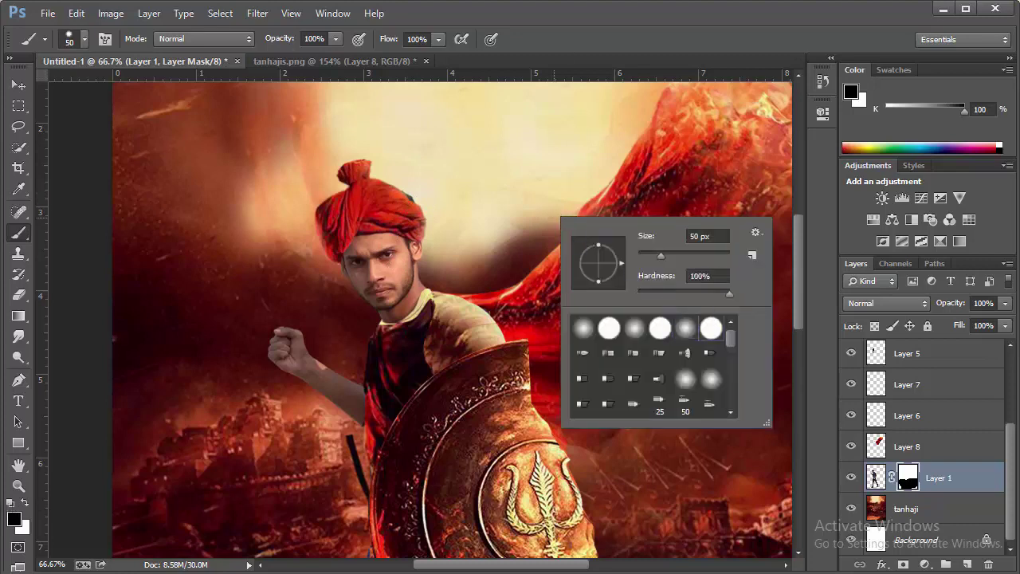
double_click(709, 325)
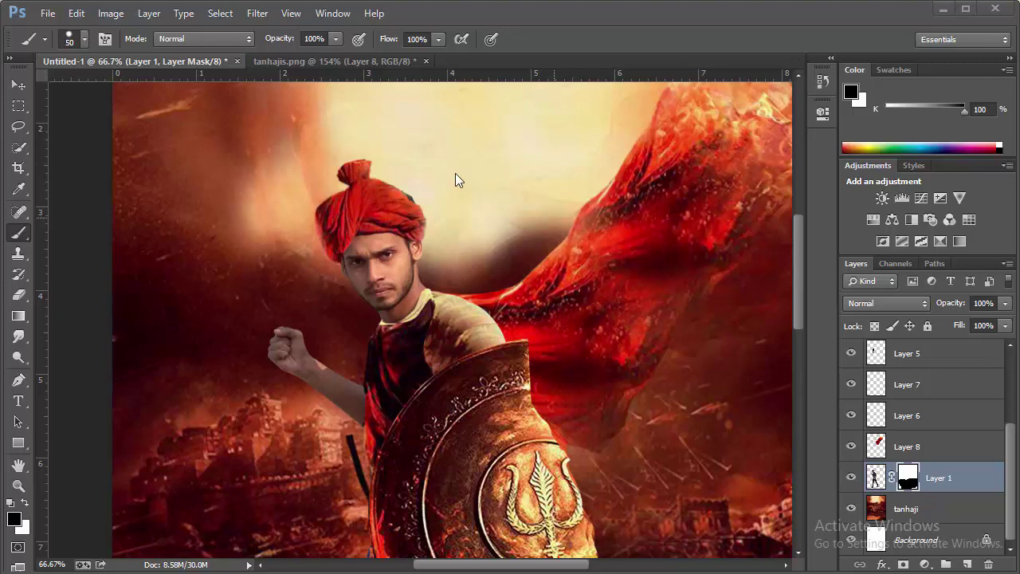
key(bracketright)
key(bracketright)
key(bracketright)
Step: Paint out the shadow beside the turban, the raised fist and the grey arm
mouse_move(539, 237)
mouse_down()
mouse_move(462, 228)
mouse_move(422, 178)
mouse_move(443, 216)
mouse_up()
drag(363, 346, 357, 155)
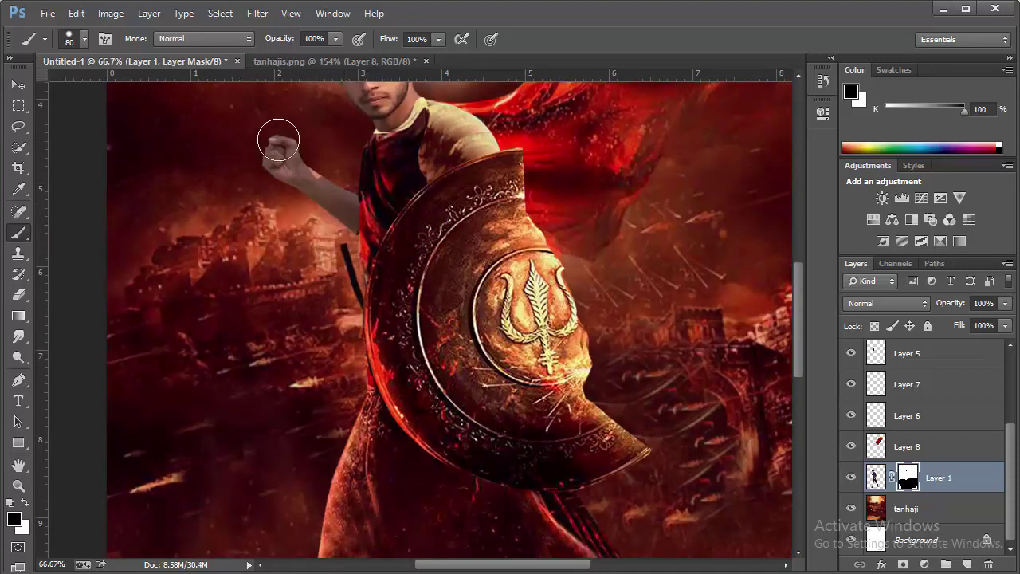
drag(273, 136, 311, 277)
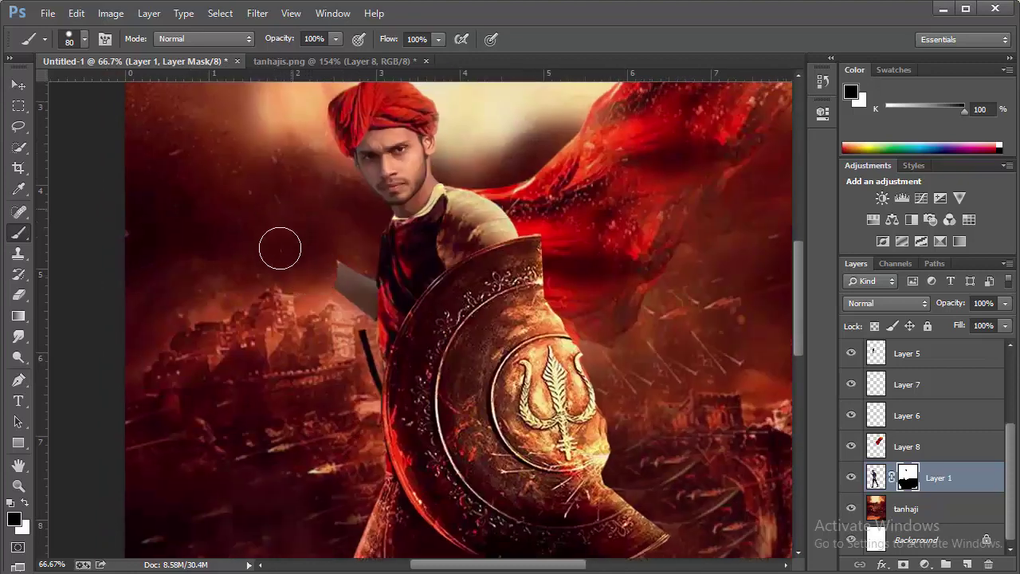
drag(280, 244, 364, 301)
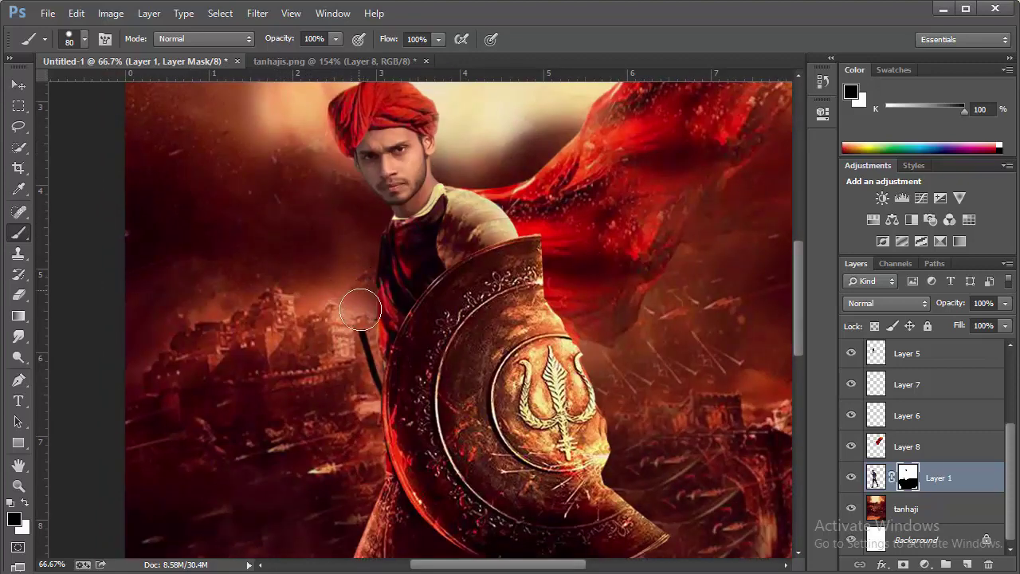
drag(540, 188, 539, 272)
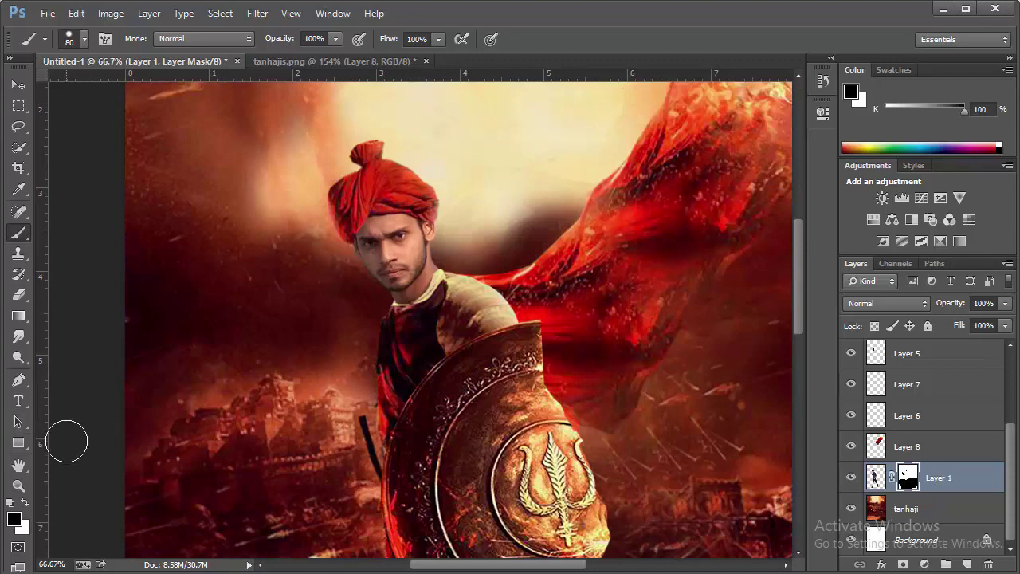
Step: Fit the poster on screen and switch to the tanhajis.png cutout
click(18, 486)
right_click(371, 266)
click(395, 273)
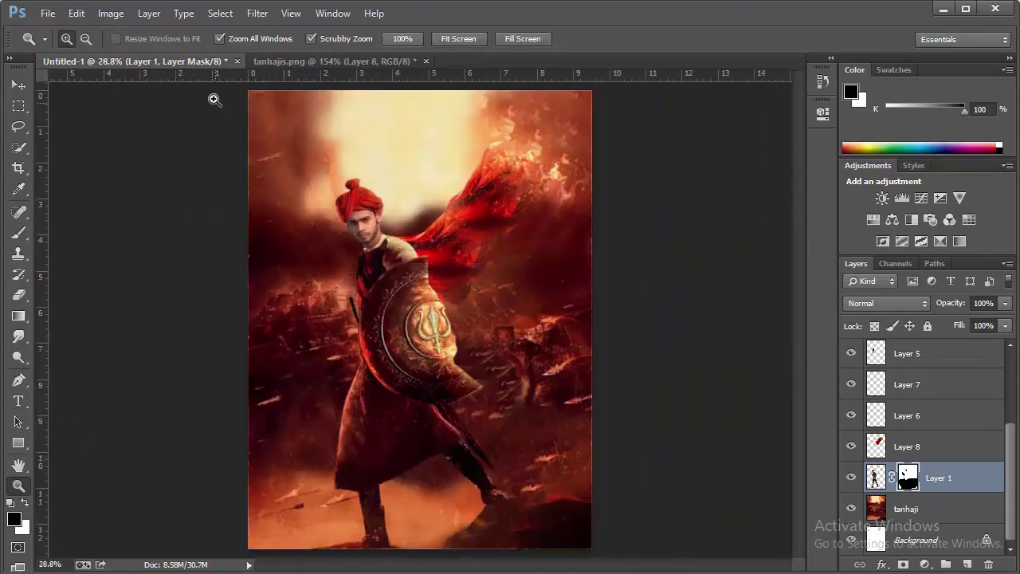
click(304, 59)
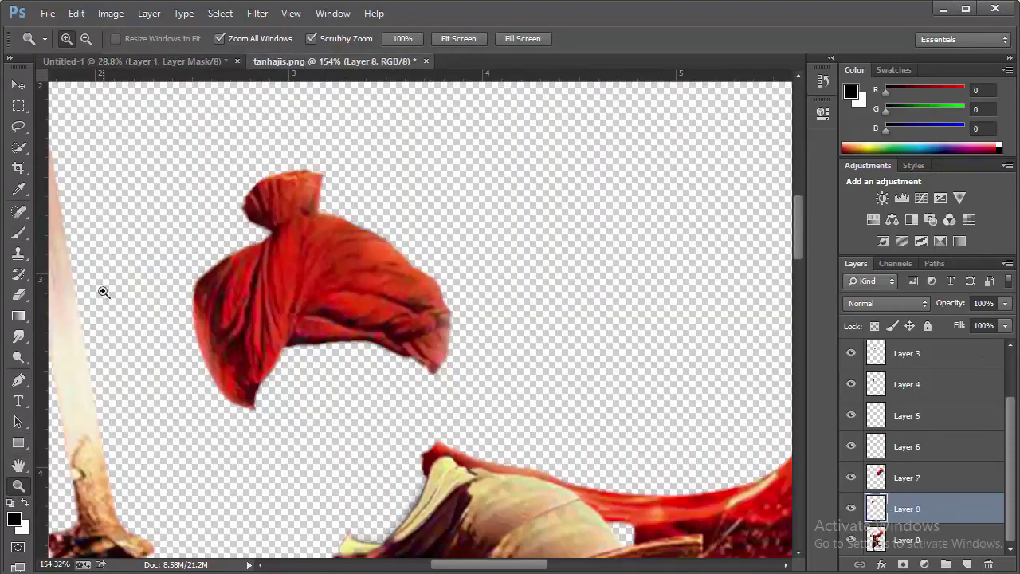
drag(199, 377, 279, 133)
Step: Start a Pen path down the arm's edge and around the sword hand
drag(349, 429, 310, 308)
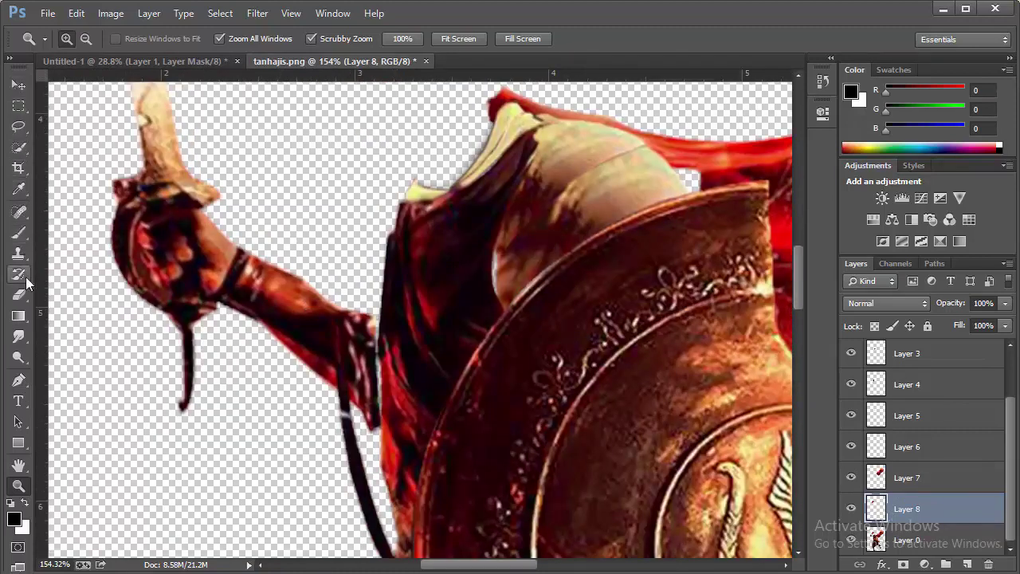
click(18, 380)
click(363, 289)
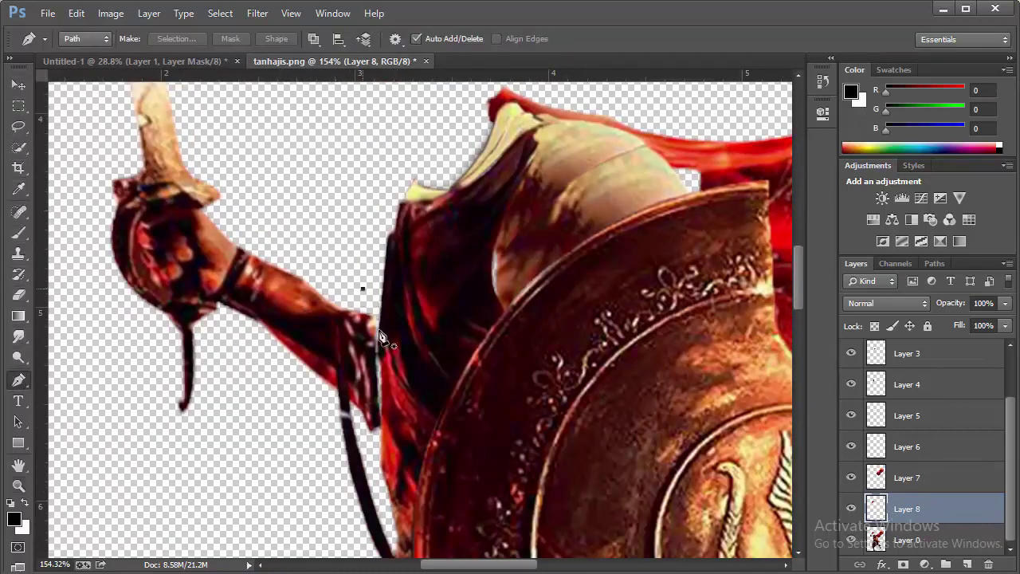
click(380, 331)
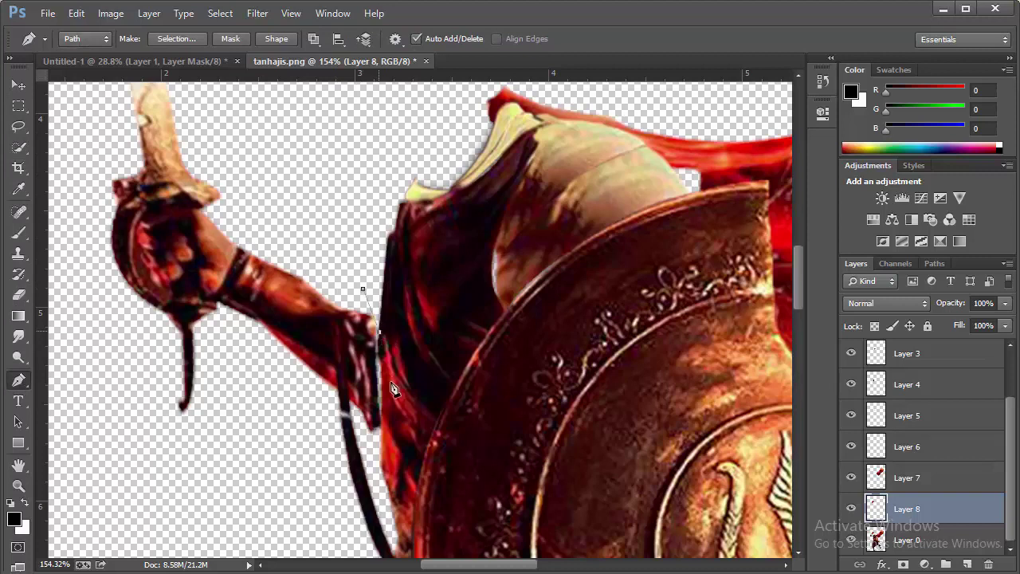
click(376, 434)
alt+click(378, 434)
click(236, 435)
click(136, 433)
click(102, 263)
Step: Continue the path around the sword tip and back along the arm, closing it
scroll(164, 359, up, 5)
scroll(164, 359, left, 2)
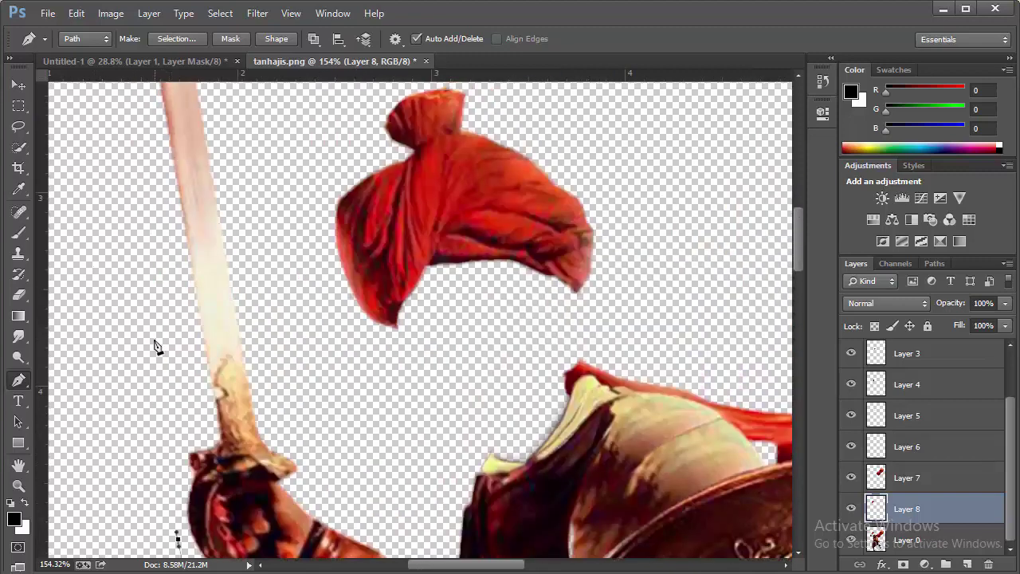
click(135, 248)
drag(130, 186, 159, 473)
drag(120, 196, 142, 374)
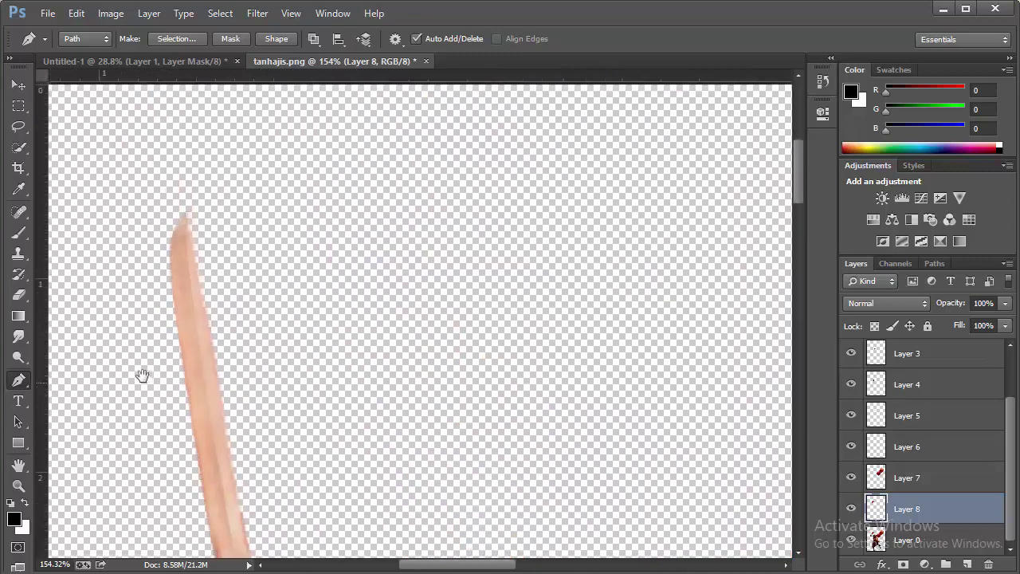
click(236, 206)
click(253, 337)
drag(232, 188, 206, 62)
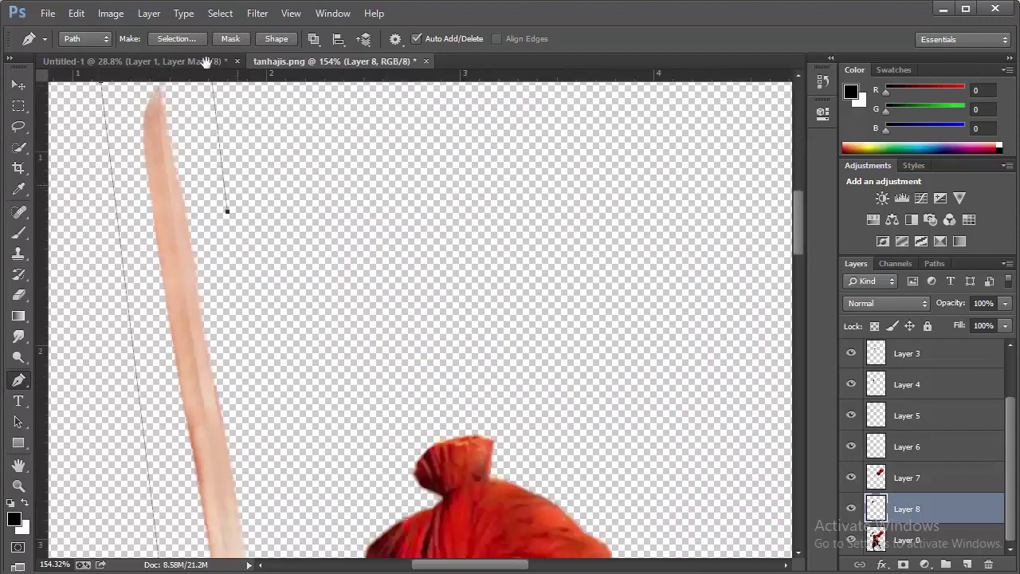
drag(302, 507, 178, 62)
click(191, 215)
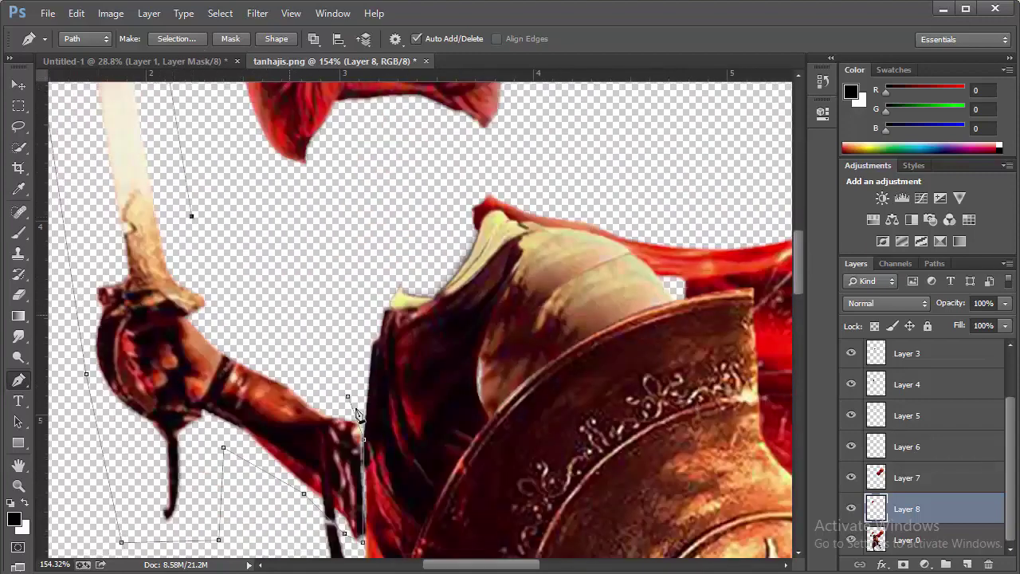
drag(287, 307, 290, 314)
click(348, 397)
Step: Turn the path into a selection, copy it from Layer 0 and move it into the poster
right_click(223, 341)
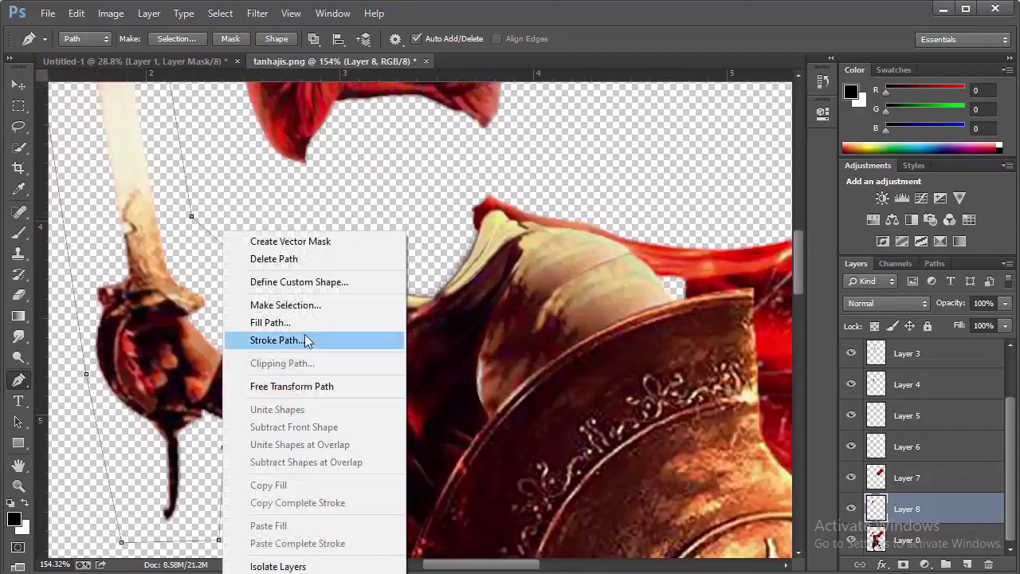
click(292, 305)
click(597, 171)
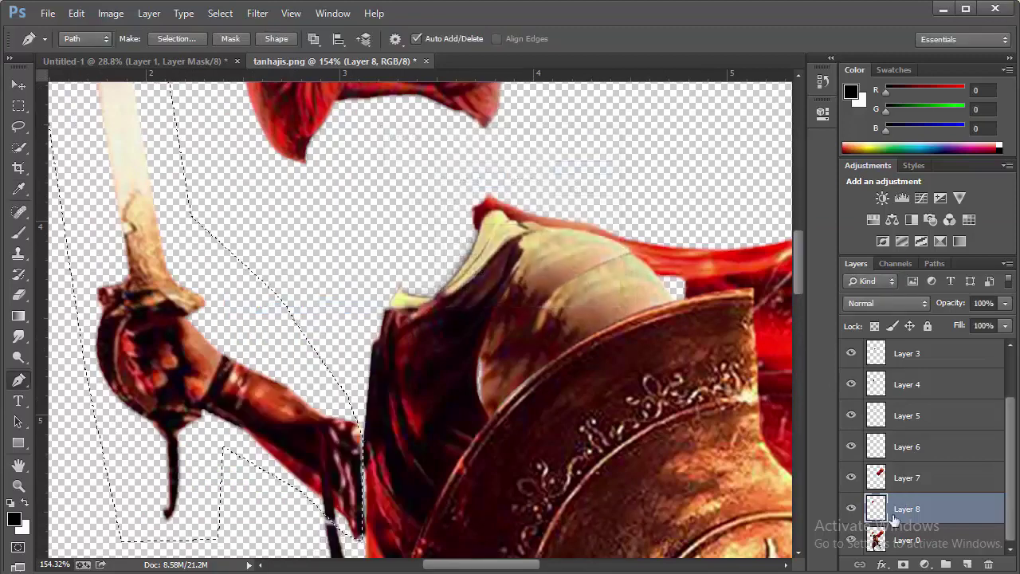
click(906, 540)
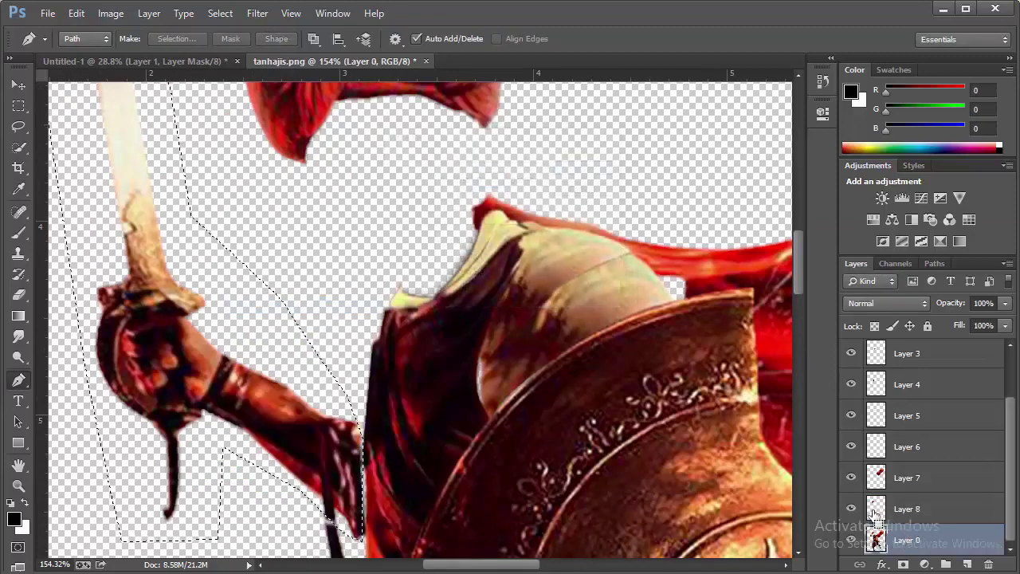
key(ctrl+j)
click(19, 84)
mouse_move(184, 360)
mouse_down()
mouse_move(287, 313)
mouse_move(304, 243)
mouse_move(335, 269)
mouse_move(322, 263)
mouse_up()
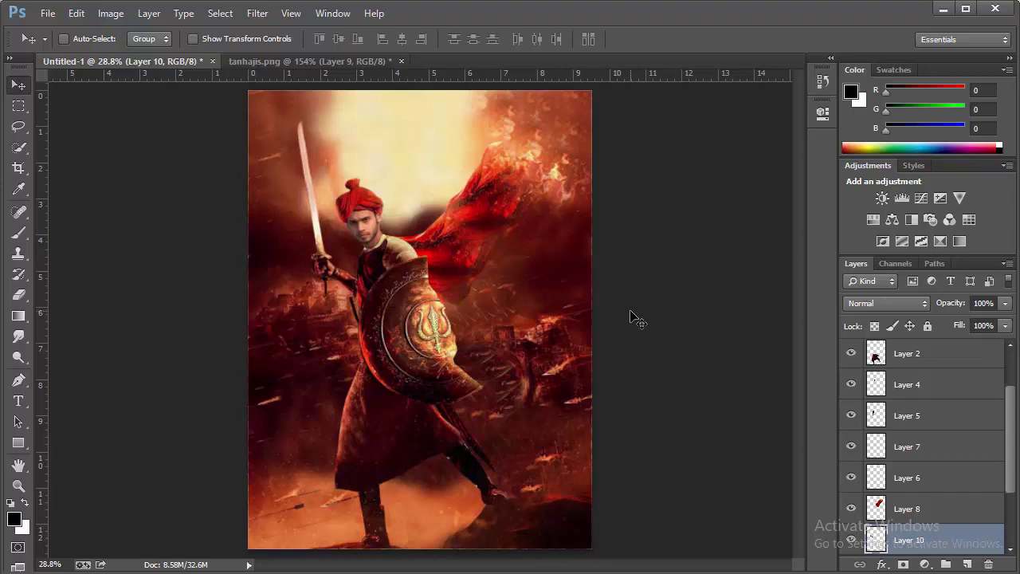
key(Left)
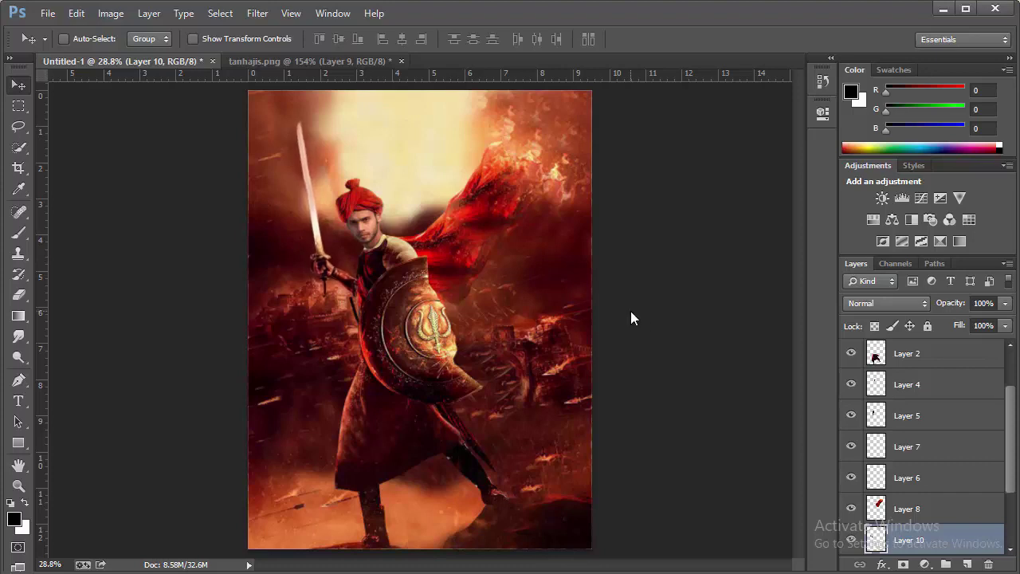
key(Left)
key(Left)
key(Left)
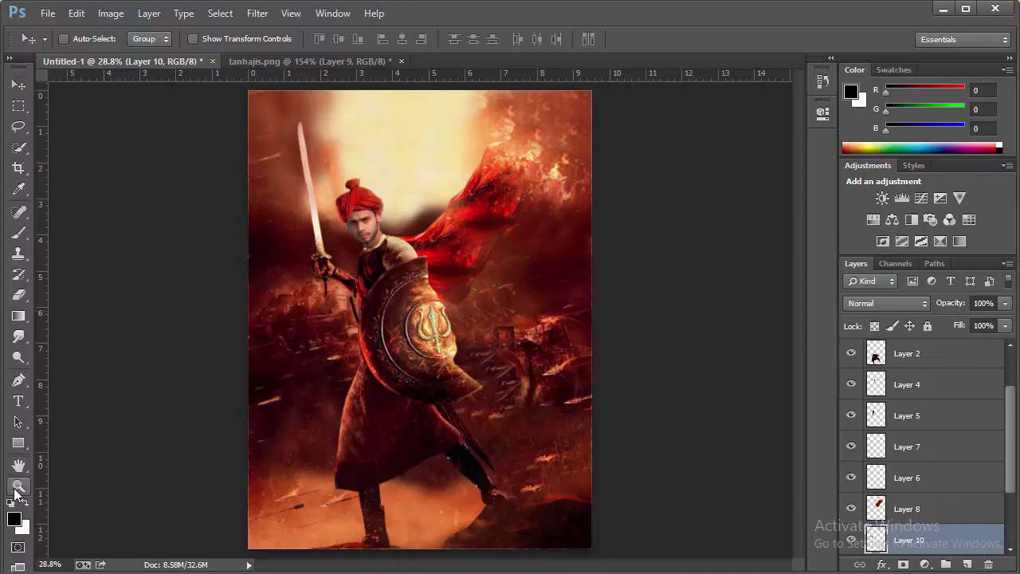
click(19, 484)
click(397, 272)
click(465, 292)
right_click(467, 265)
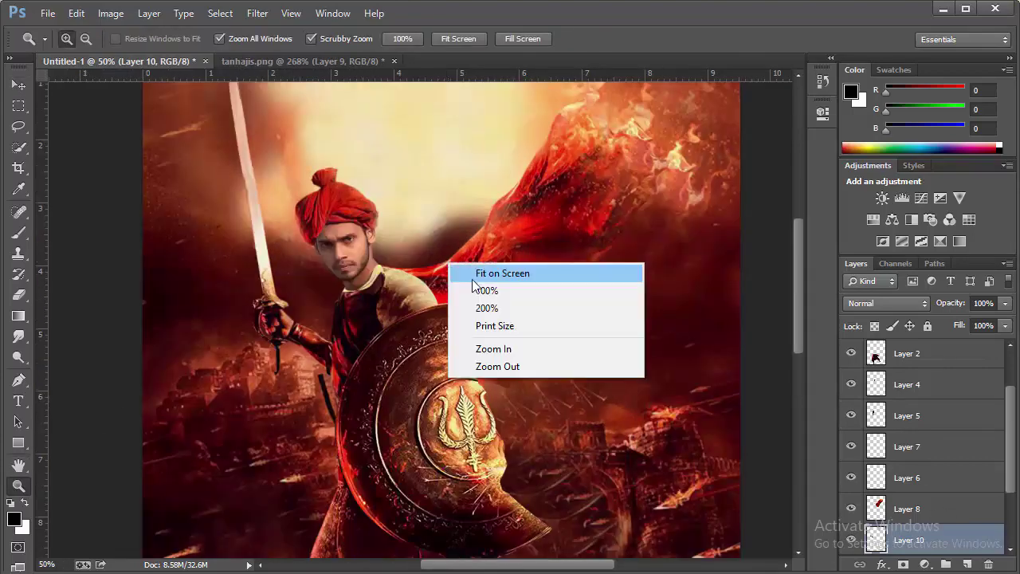
click(475, 274)
right_click(395, 254)
click(469, 357)
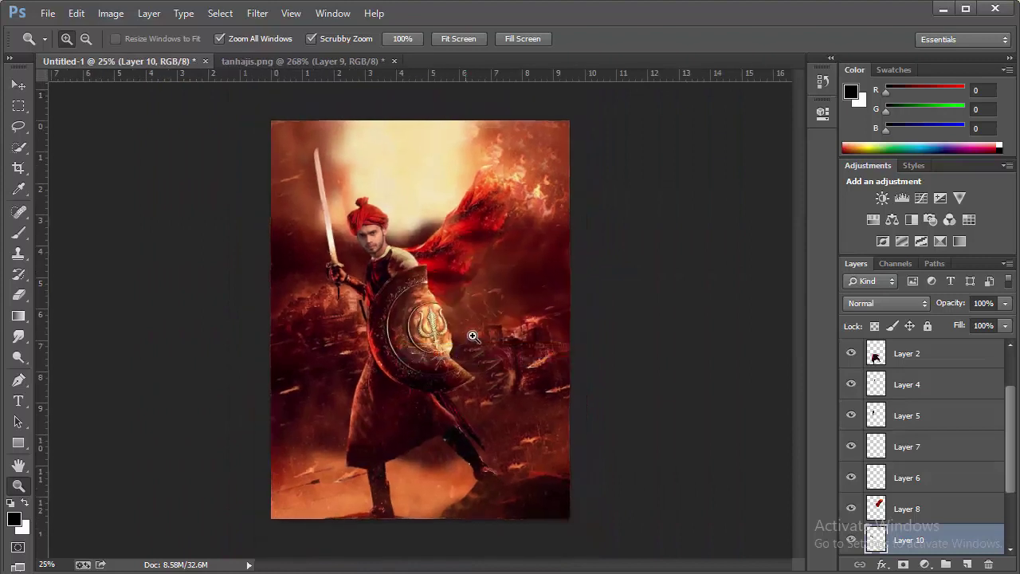
click(18, 85)
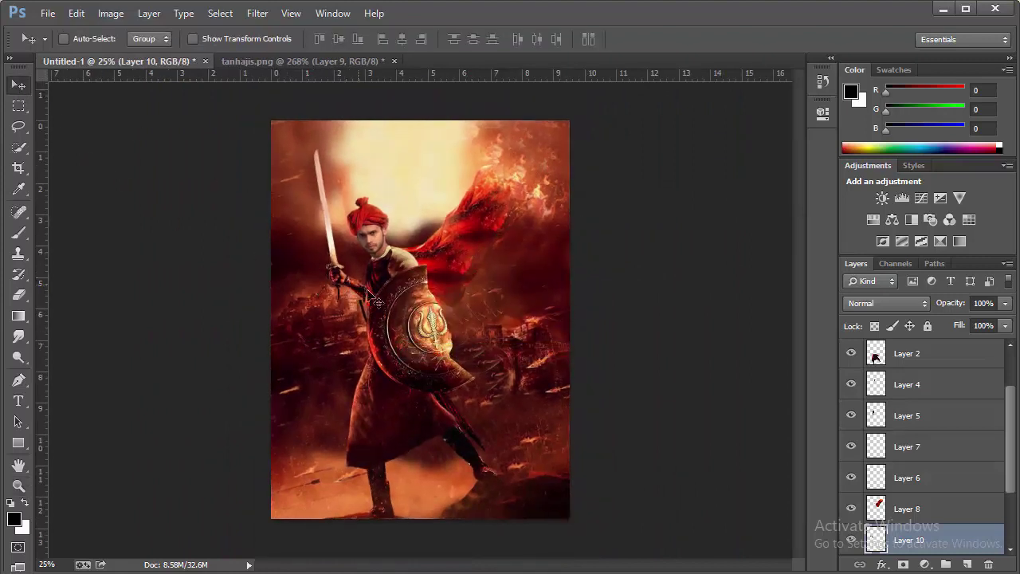
key(Left)
key(Left)
key(Left)
key(ctrl+plus)
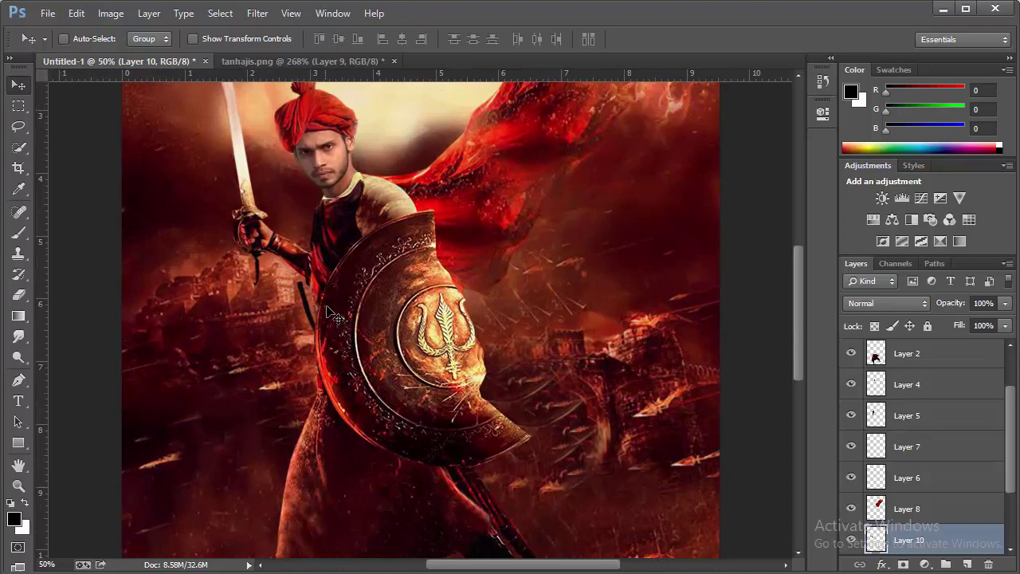
key(ctrl+minus)
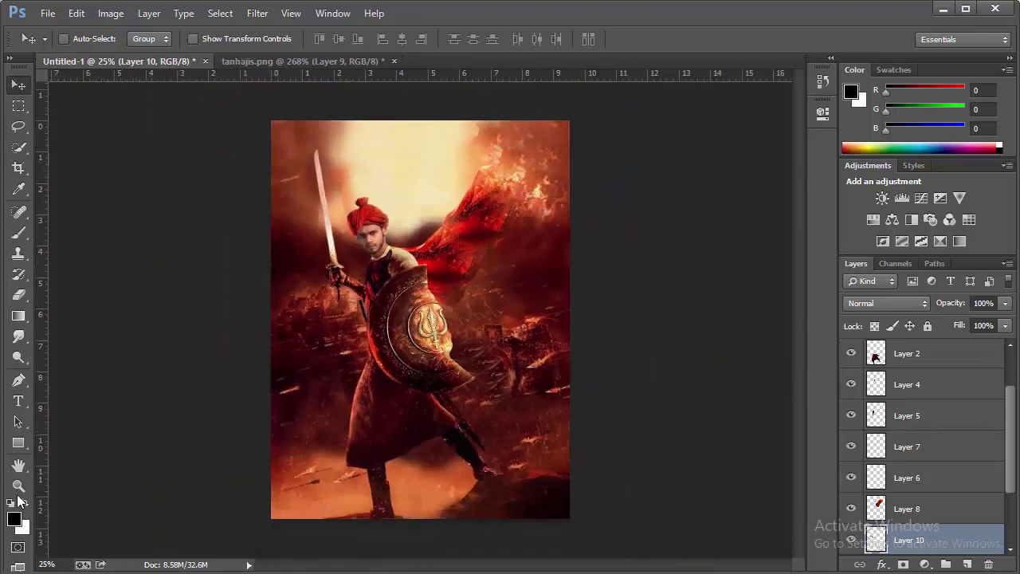
click(18, 486)
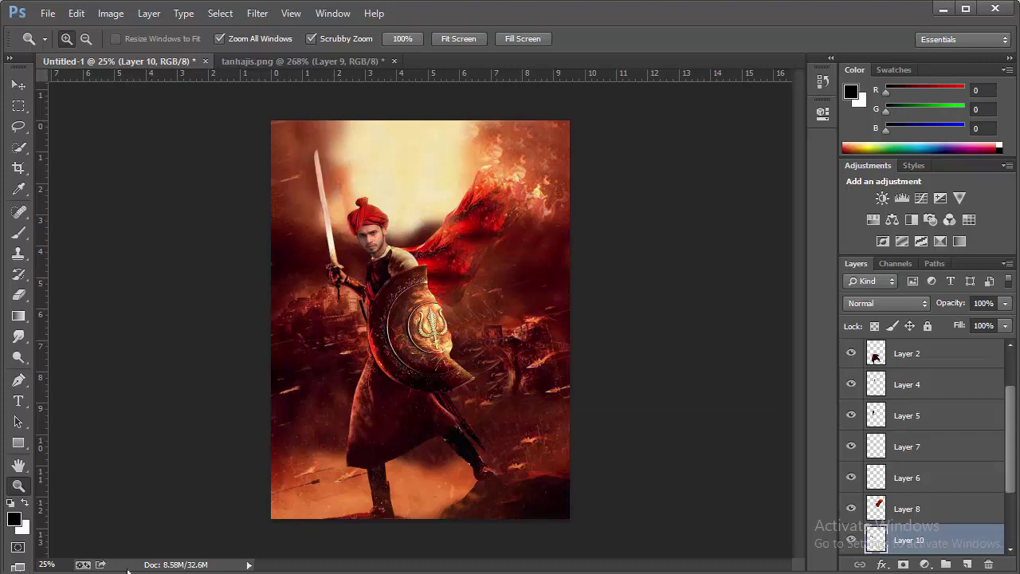
key(alt+Tab)
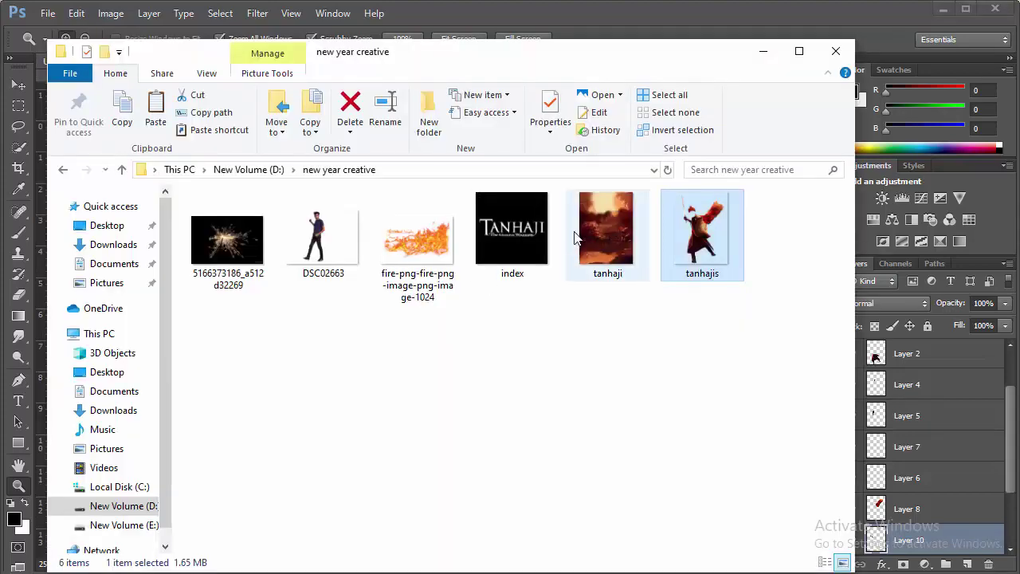
mouse_move(227, 239)
mouse_down()
mouse_move(54, 294)
mouse_move(42, 285)
mouse_move(220, 285)
mouse_up()
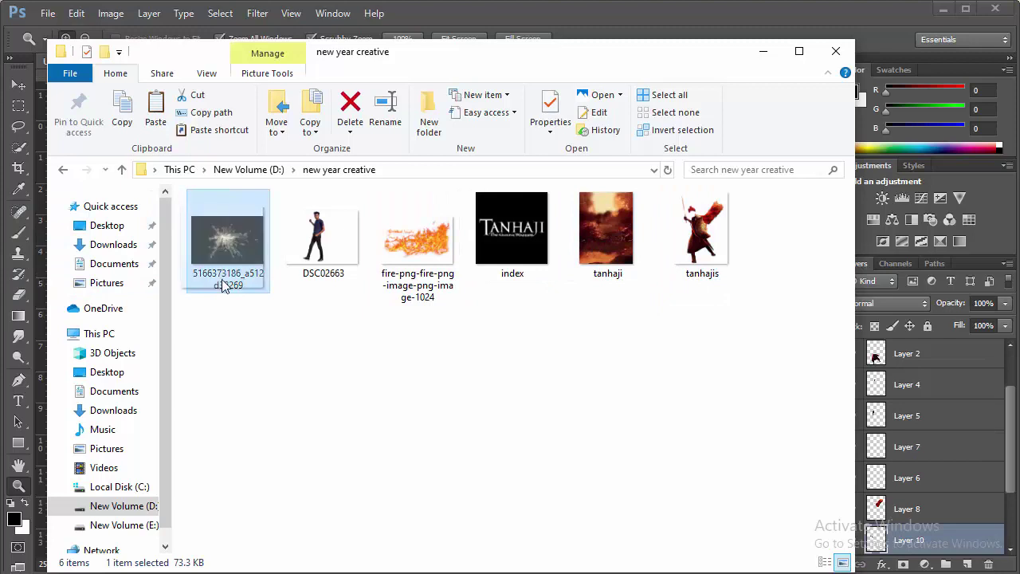
scroll(951, 376, up, 2)
Step: Select Layer 9 through Layer 1 and group them into Group 1
click(942, 360)
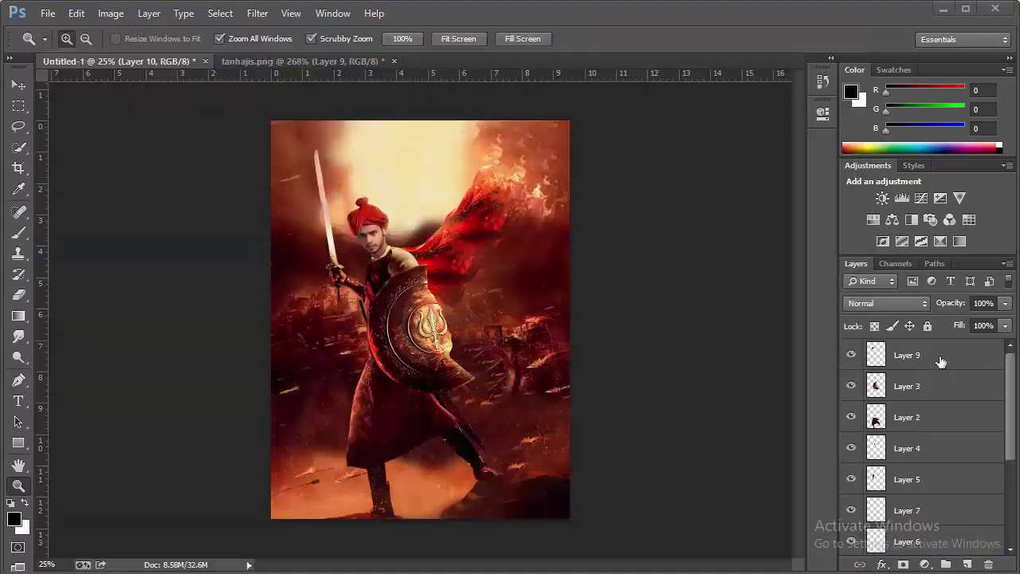
click(942, 359)
scroll(942, 383, down, 3)
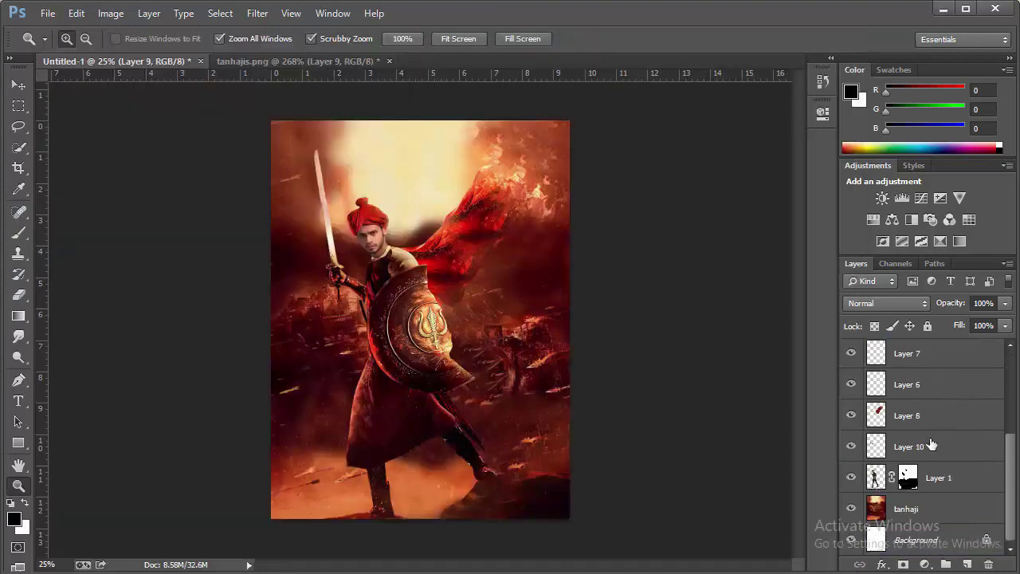
shift+click(942, 482)
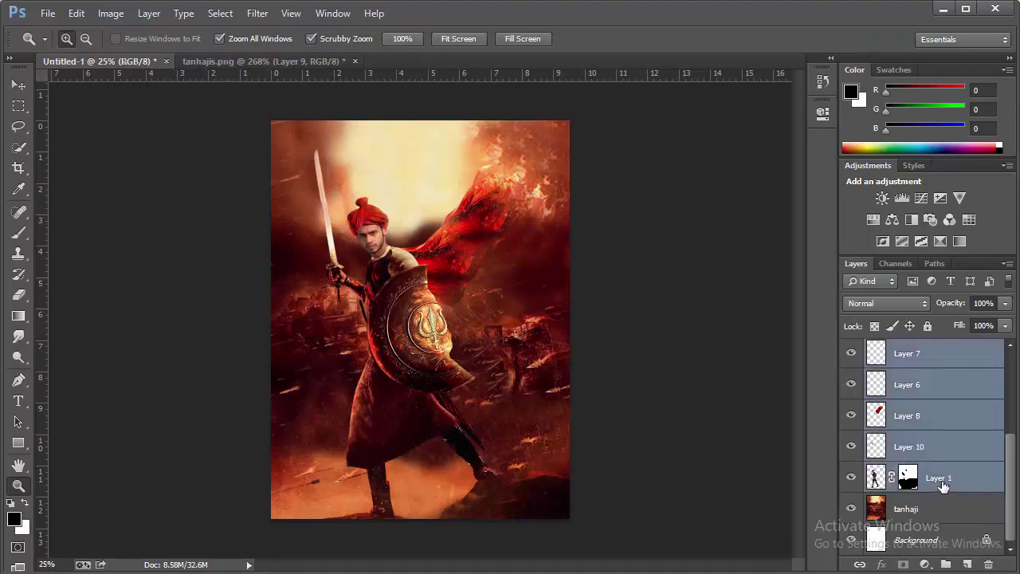
key(ctrl+g)
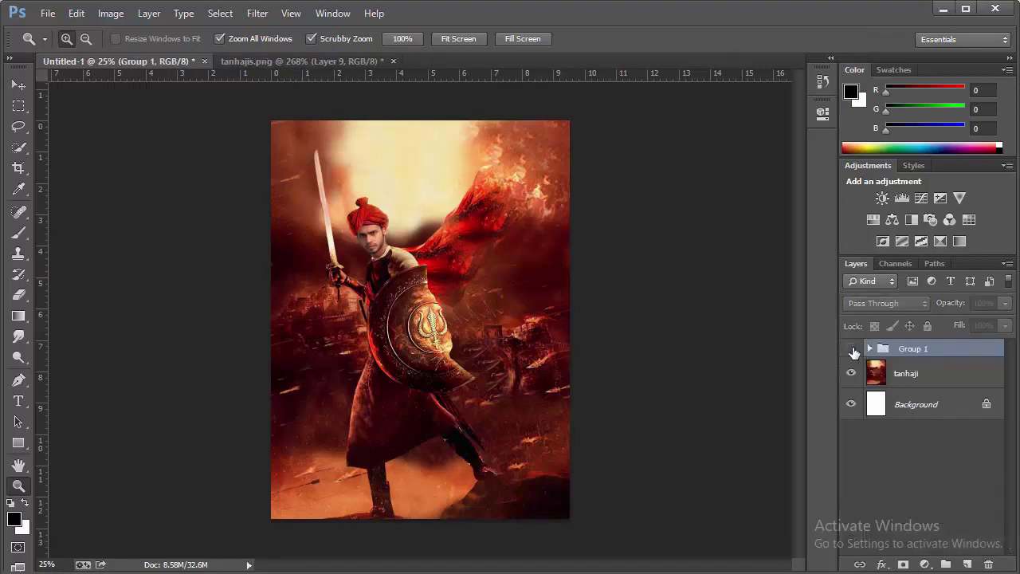
click(850, 348)
click(850, 349)
Step: Place the spark image in Screen mode, shrunk to about 15.5% on the shield
key(alt+Tab)
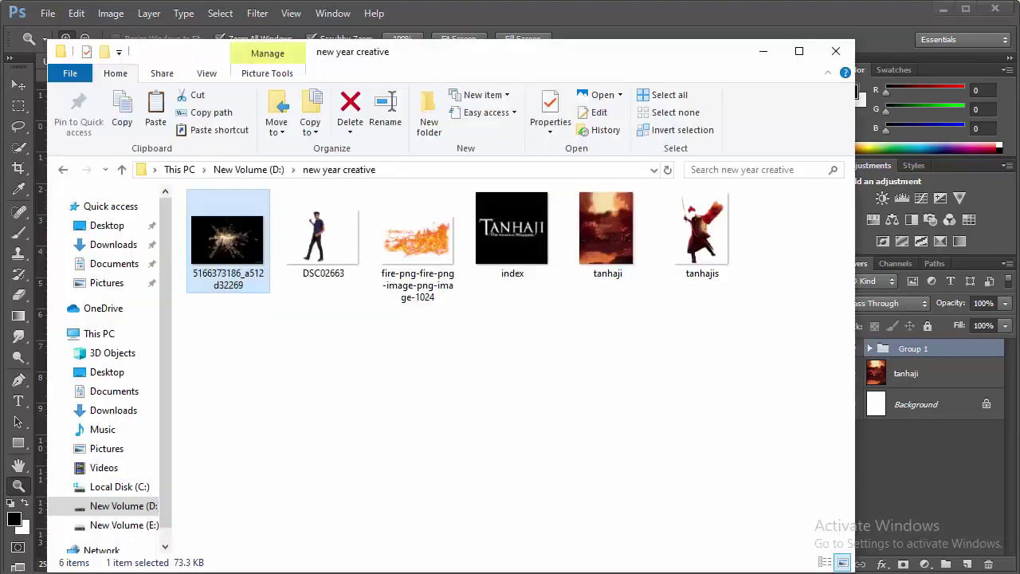
drag(238, 263, 45, 261)
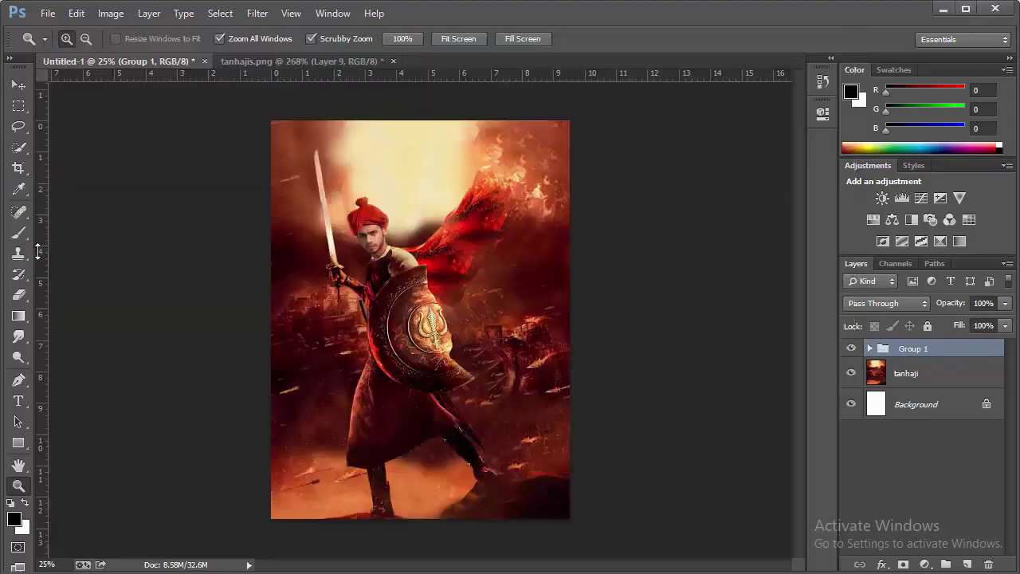
click(922, 305)
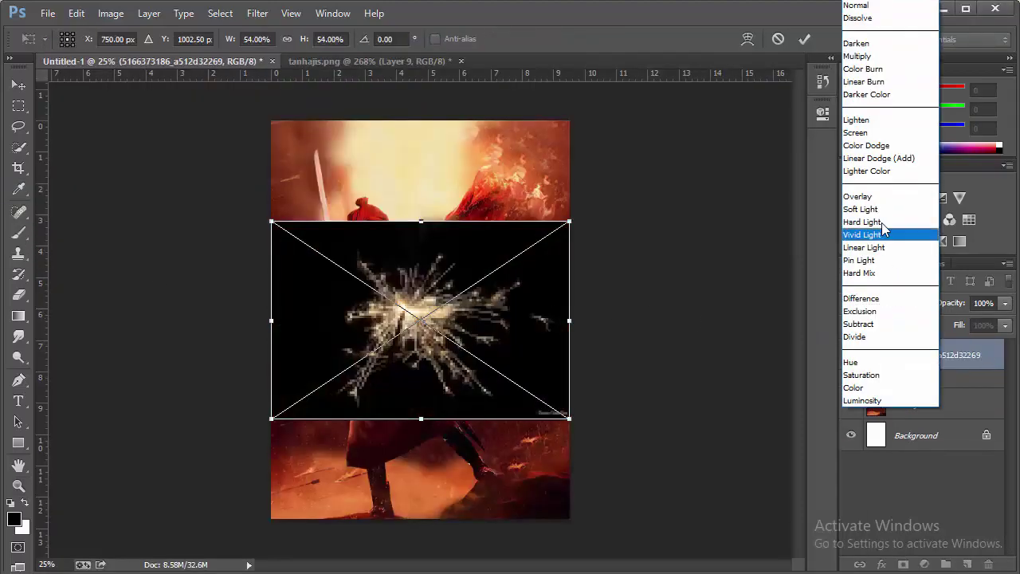
click(866, 140)
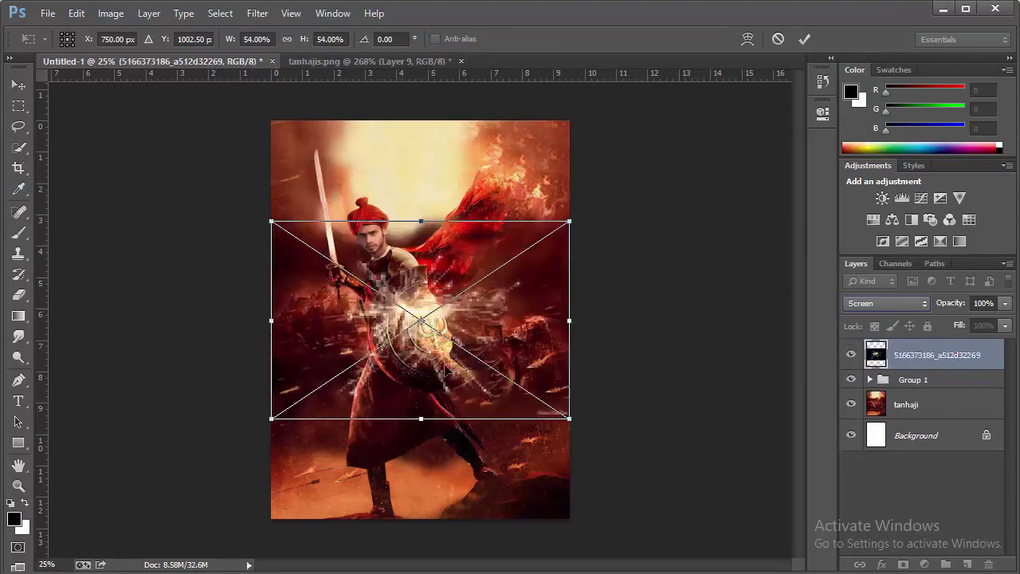
mouse_move(289, 229)
mouse_down()
mouse_move(550, 404)
mouse_move(458, 297)
mouse_up()
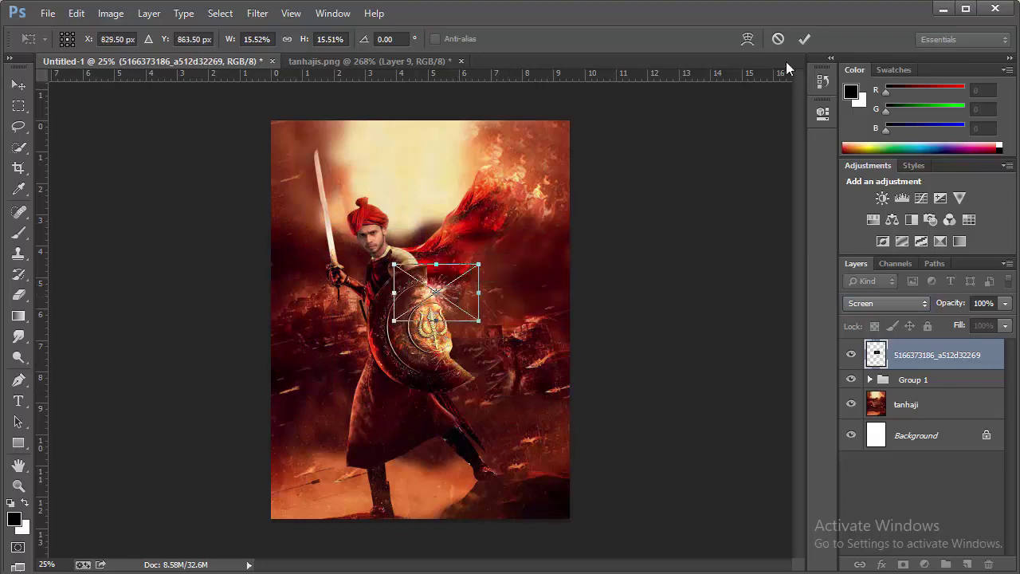
click(806, 38)
Step: Duplicate the sparks slightly lower on the shield and select both spark layers
click(19, 88)
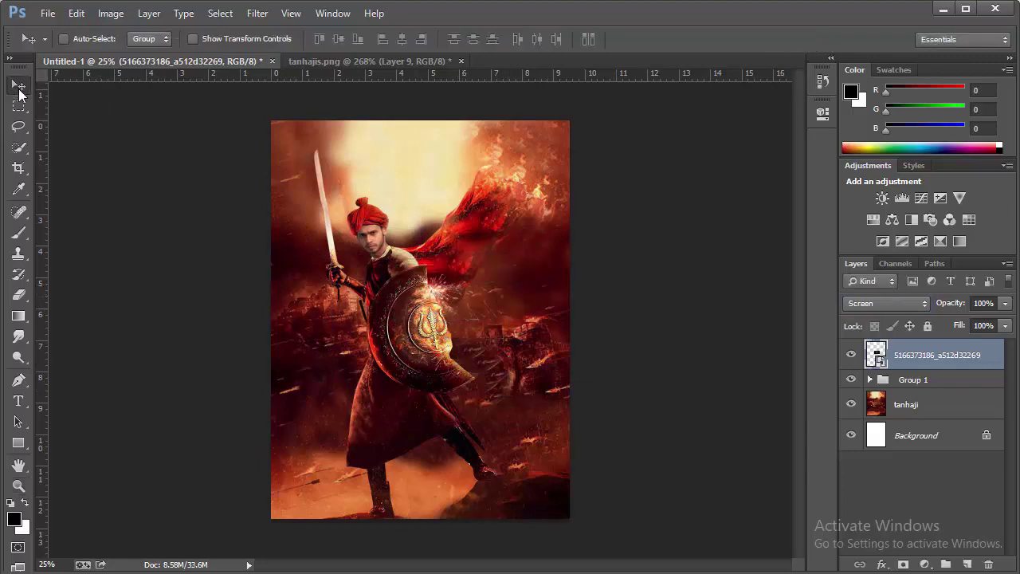
drag(433, 295, 453, 328)
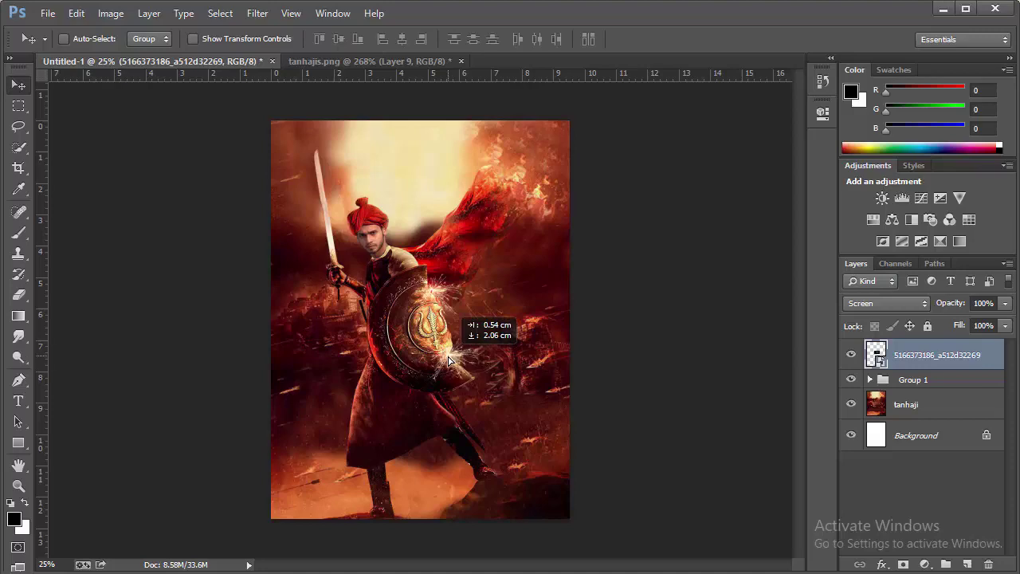
shift+click(932, 385)
Step: Rasterize both spark layers and merge them into one
right_click(936, 386)
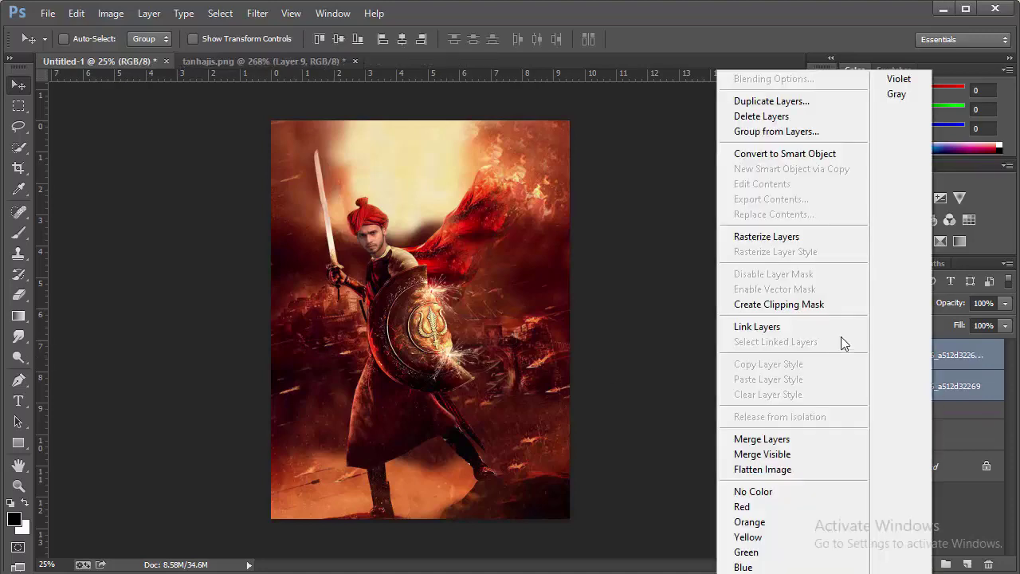
click(768, 232)
click(257, 14)
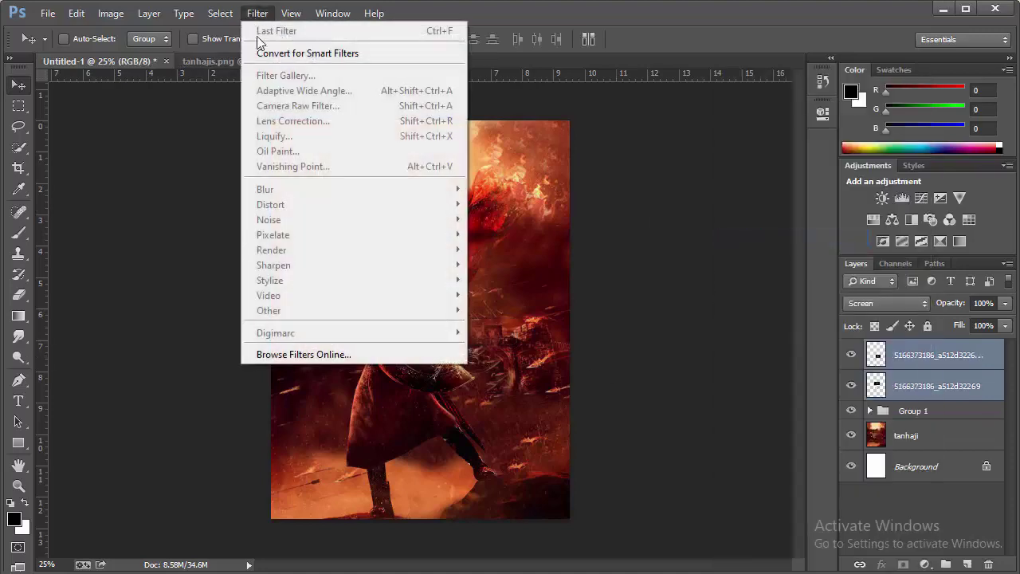
click(979, 388)
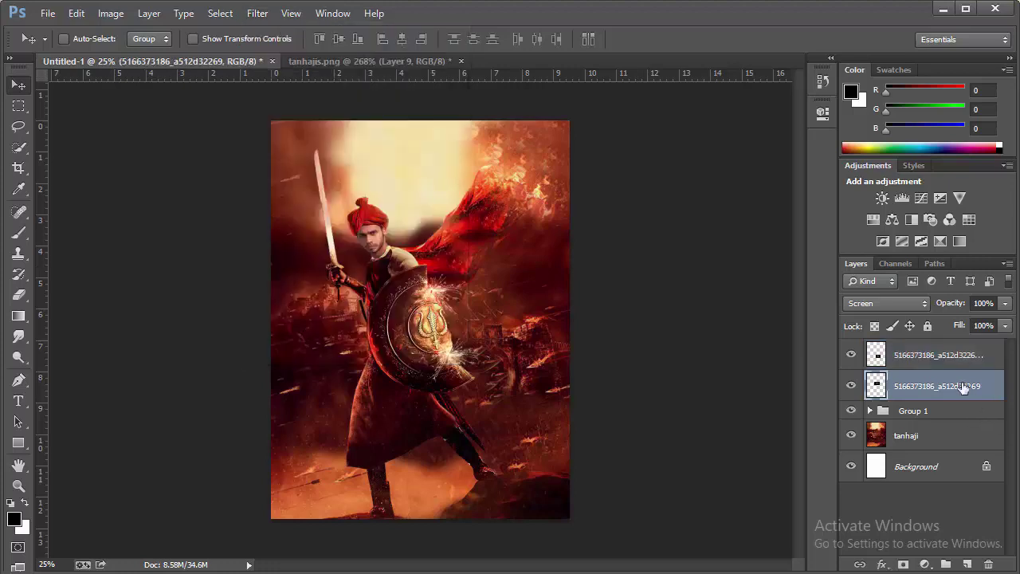
shift+click(938, 358)
key(ctrl+e)
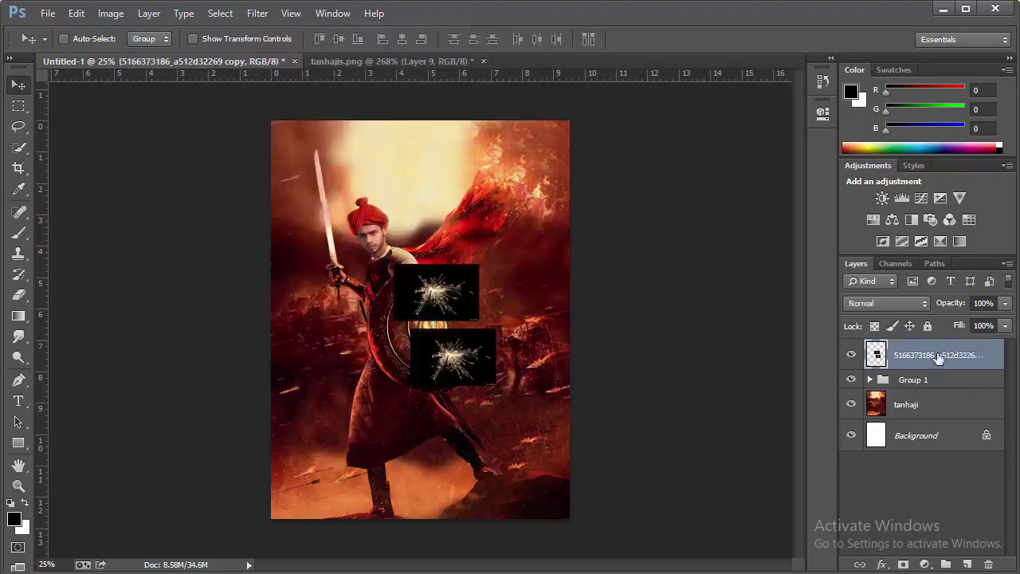
Step: Set the merged sparks to Screen and apply a 1.2-pixel Gaussian Blur
click(888, 304)
click(867, 121)
click(257, 13)
mouse_move(266, 189)
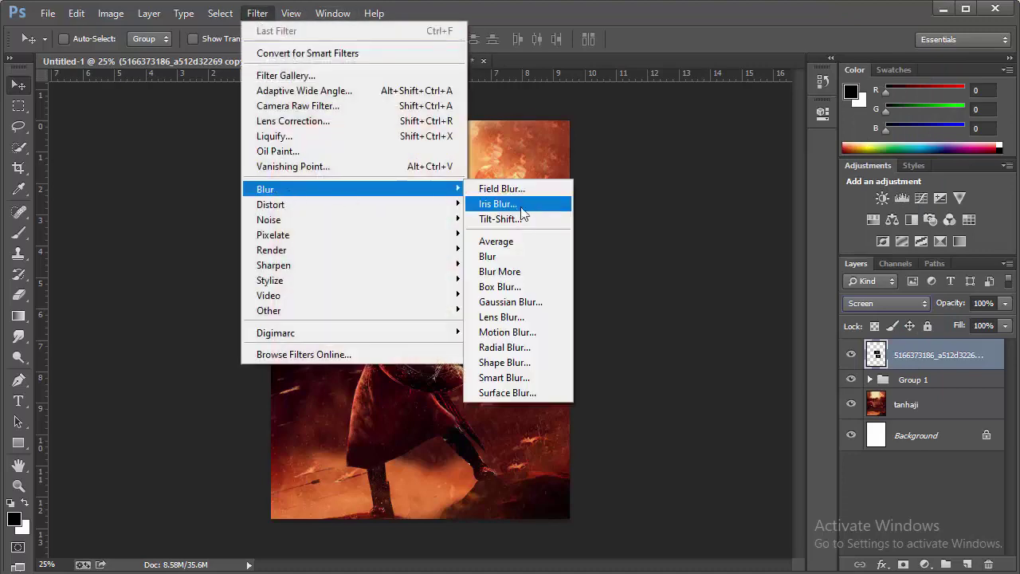
click(533, 303)
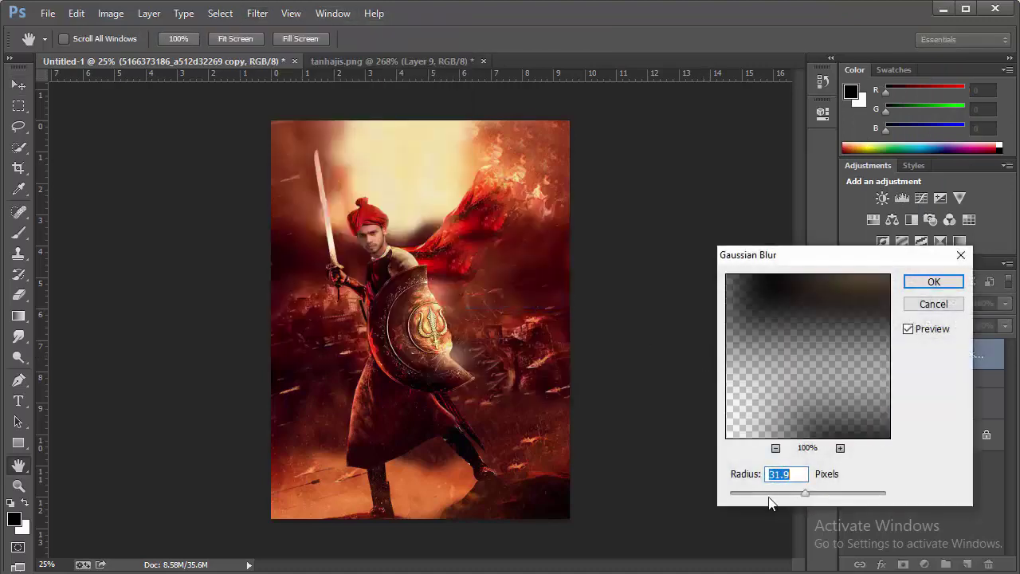
drag(768, 497, 739, 490)
click(935, 280)
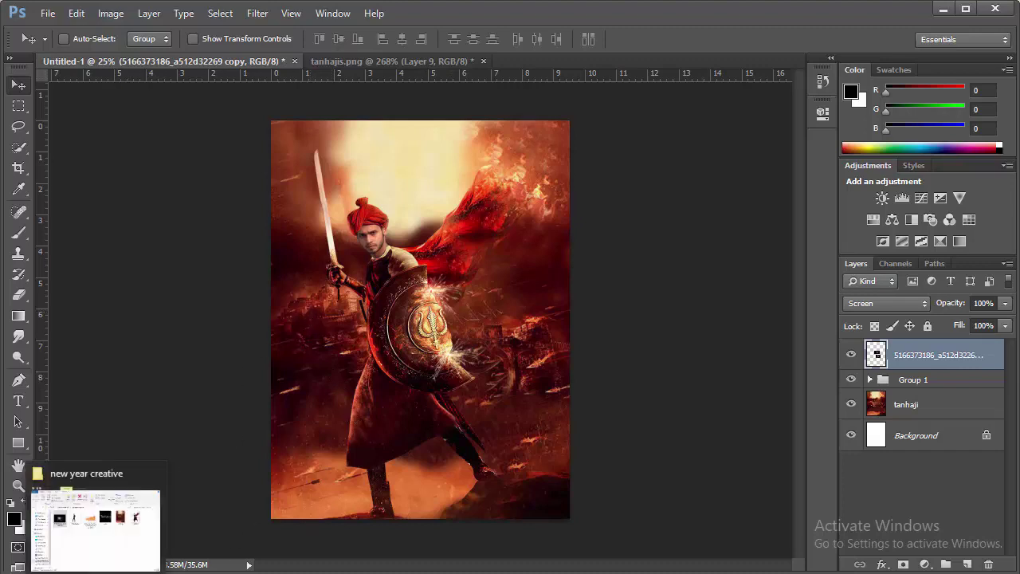
Step: Bring the fire image into the poster, shrink it and rotate it onto the cloth's tip
click(112, 545)
mouse_move(414, 248)
mouse_down()
mouse_move(30, 318)
mouse_move(35, 338)
mouse_up()
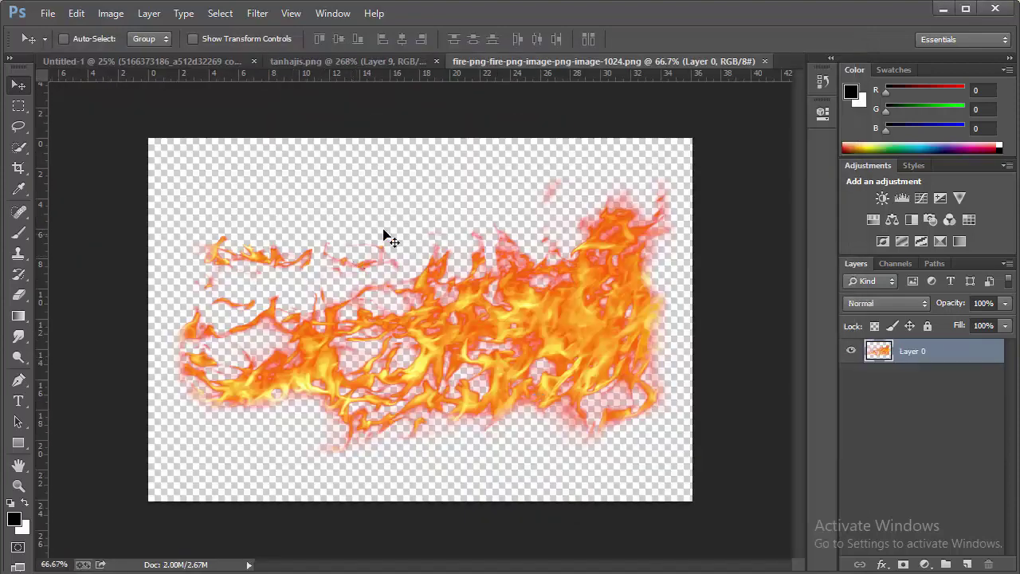
mouse_move(358, 254)
mouse_down()
mouse_move(505, 194)
mouse_move(490, 231)
mouse_up()
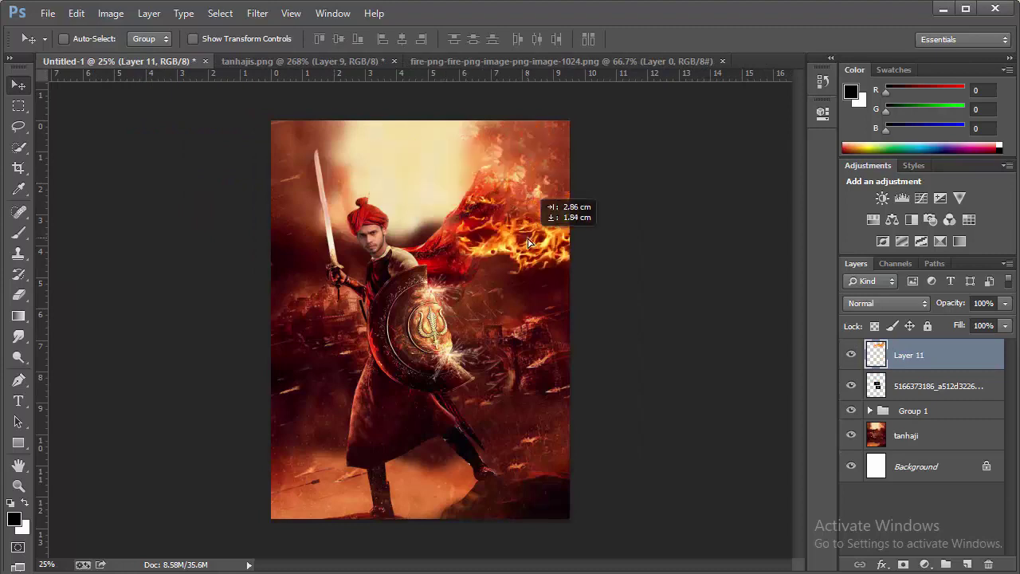
key(ctrl+t)
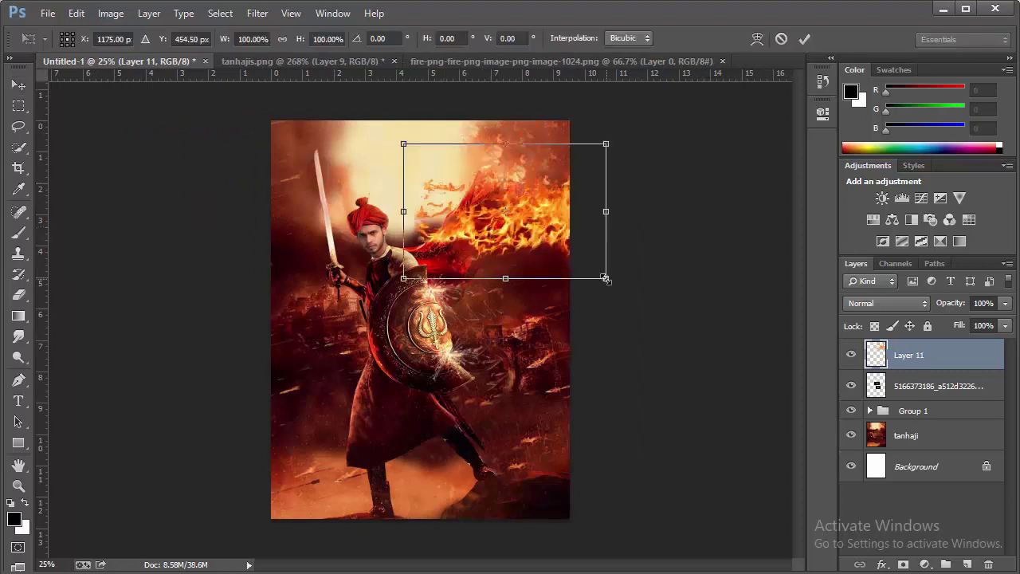
drag(608, 278, 553, 234)
drag(592, 145, 541, 85)
drag(480, 196, 517, 174)
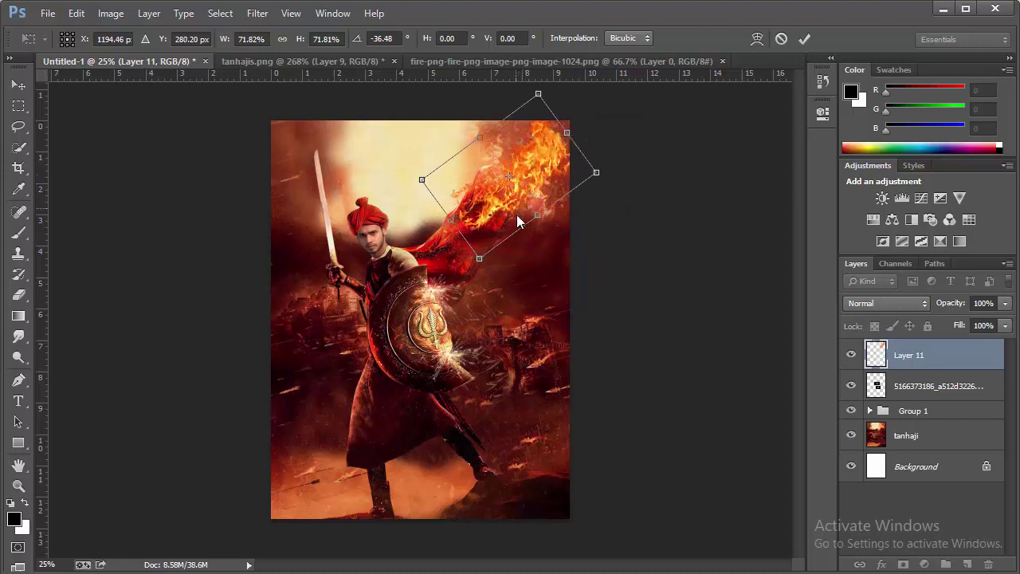
Step: Warp the flames to follow the flowing red cloth
right_click(514, 207)
click(568, 329)
drag(499, 251, 474, 175)
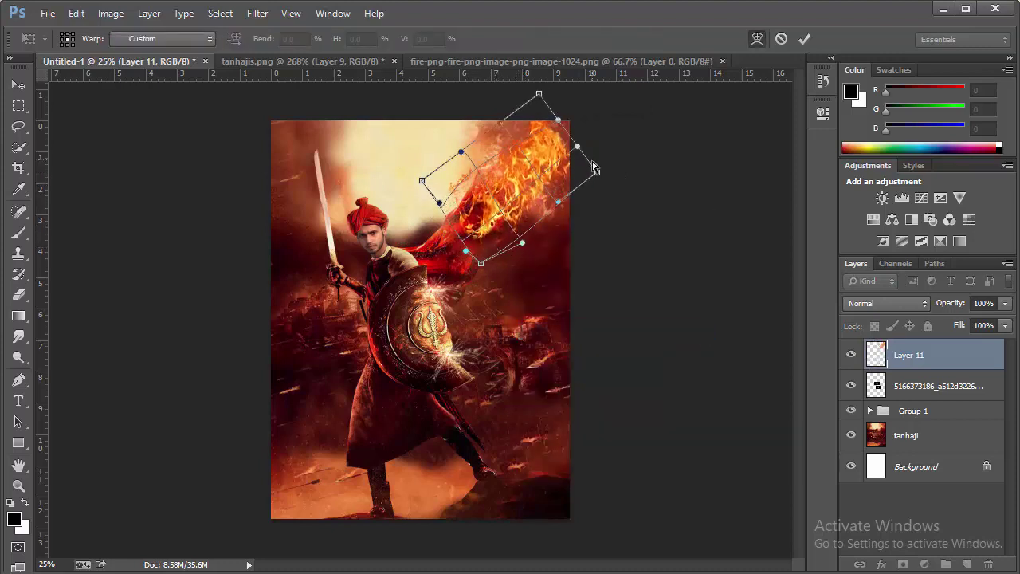
click(802, 44)
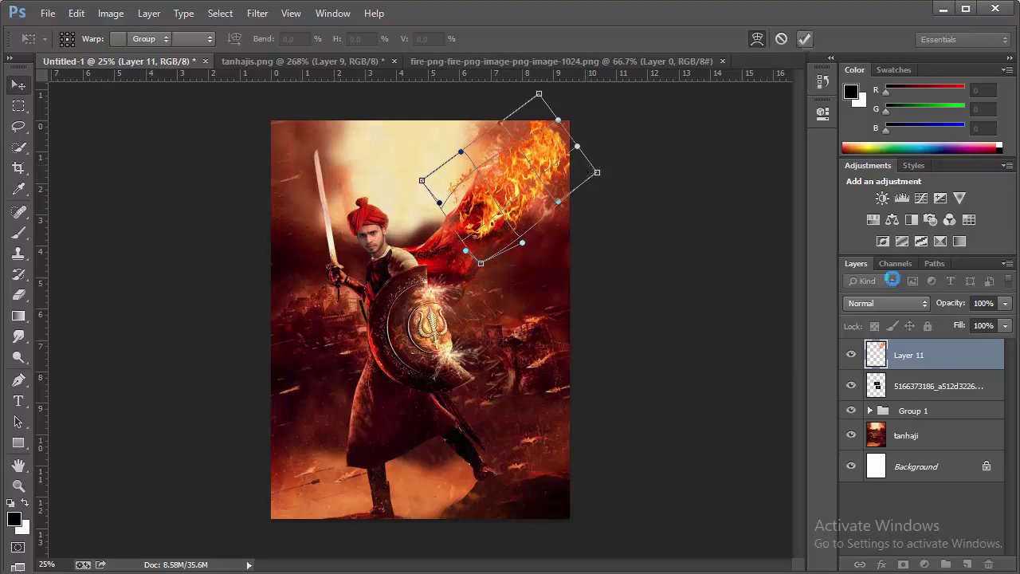
click(110, 14)
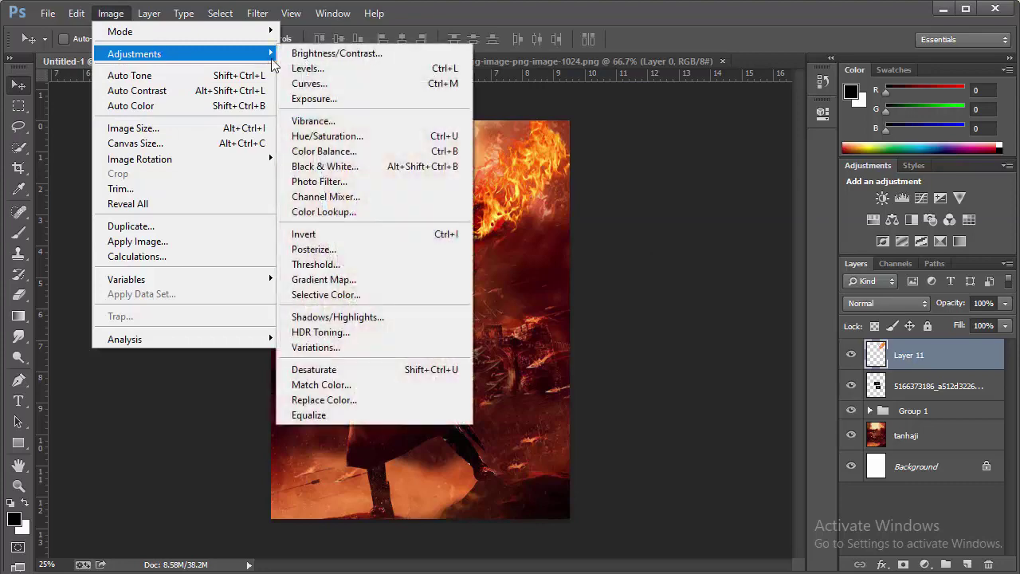
mouse_move(134, 53)
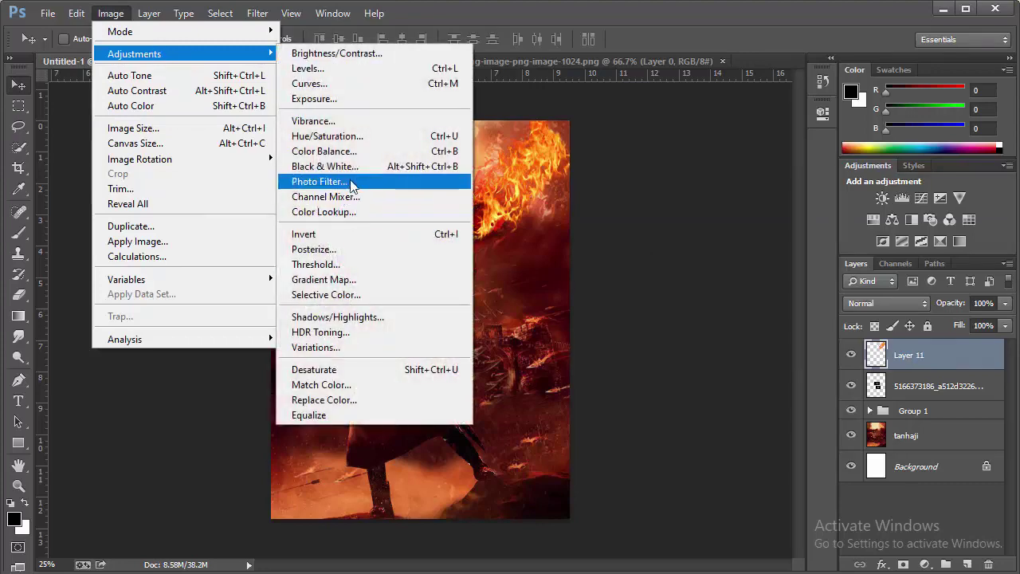
Step: Shift Layer 11's colour balance fully toward cyan
click(343, 152)
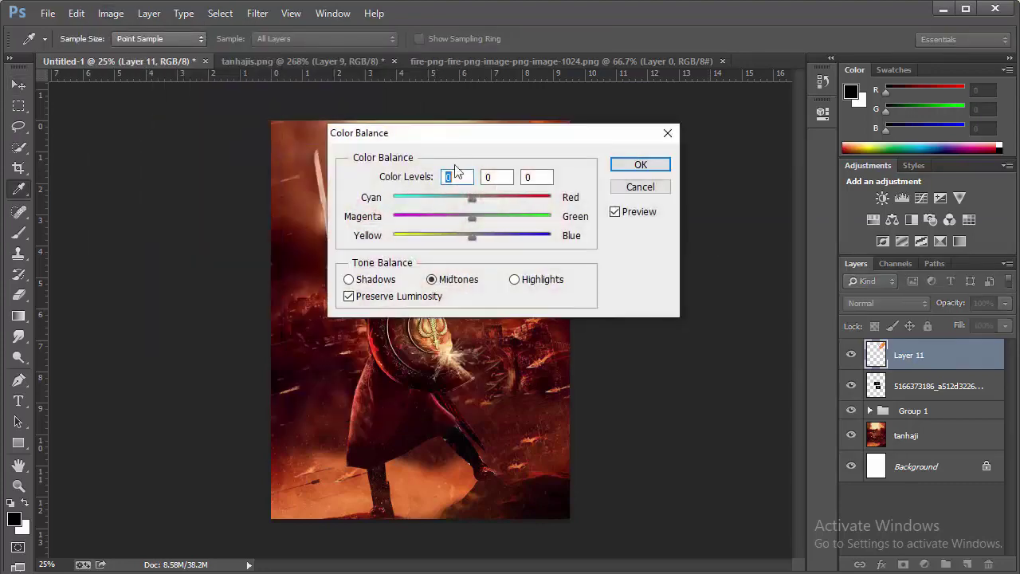
drag(541, 149, 798, 188)
mouse_move(732, 240)
mouse_down()
mouse_move(687, 236)
mouse_move(795, 247)
mouse_move(653, 254)
mouse_move(760, 275)
mouse_move(750, 275)
mouse_up()
click(899, 202)
Step: Blur Layer 11's flames with a 2.5-pixel Gaussian Blur
key(v)
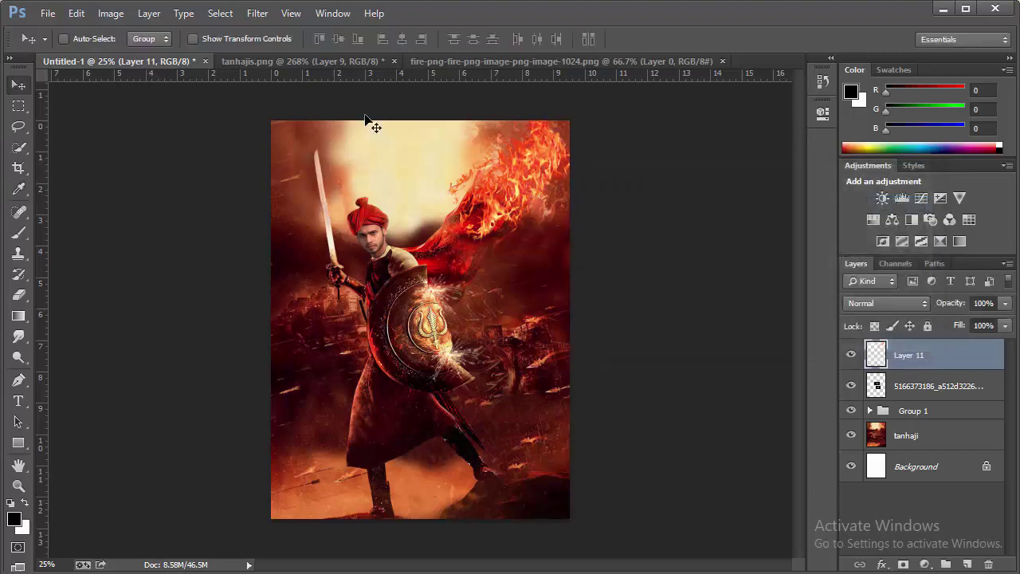
click(220, 13)
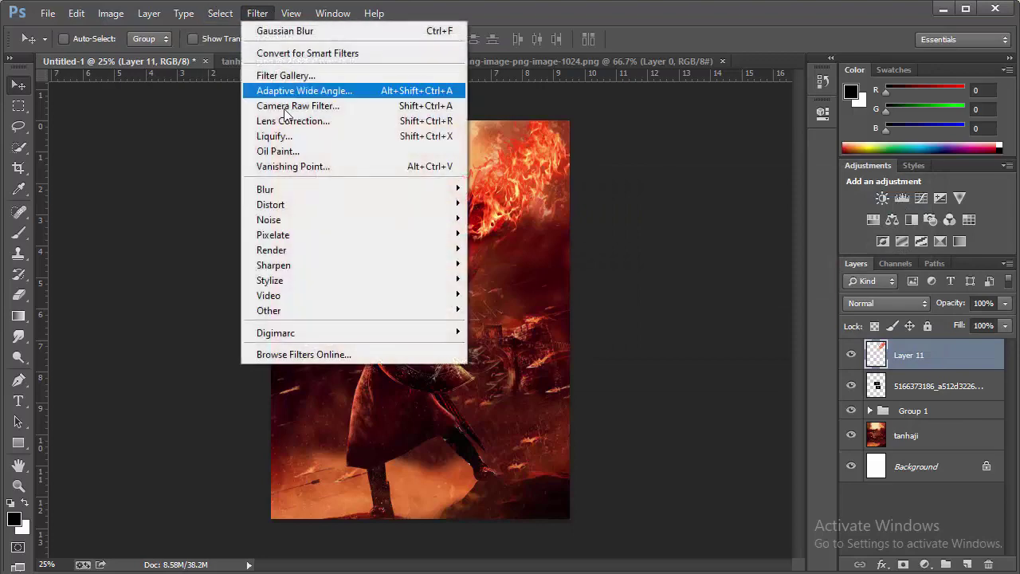
mouse_move(264, 189)
click(499, 302)
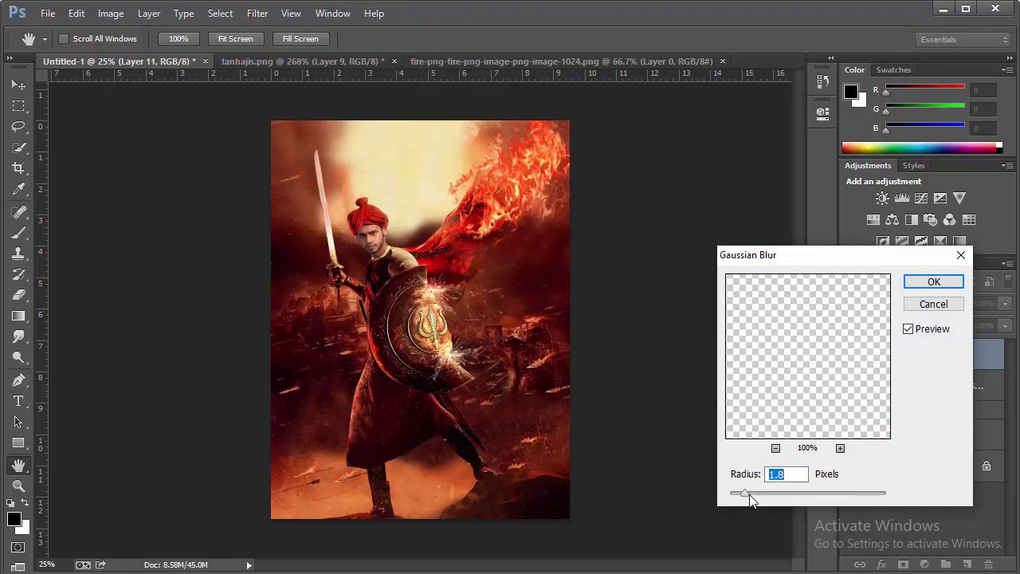
click(940, 281)
click(18, 485)
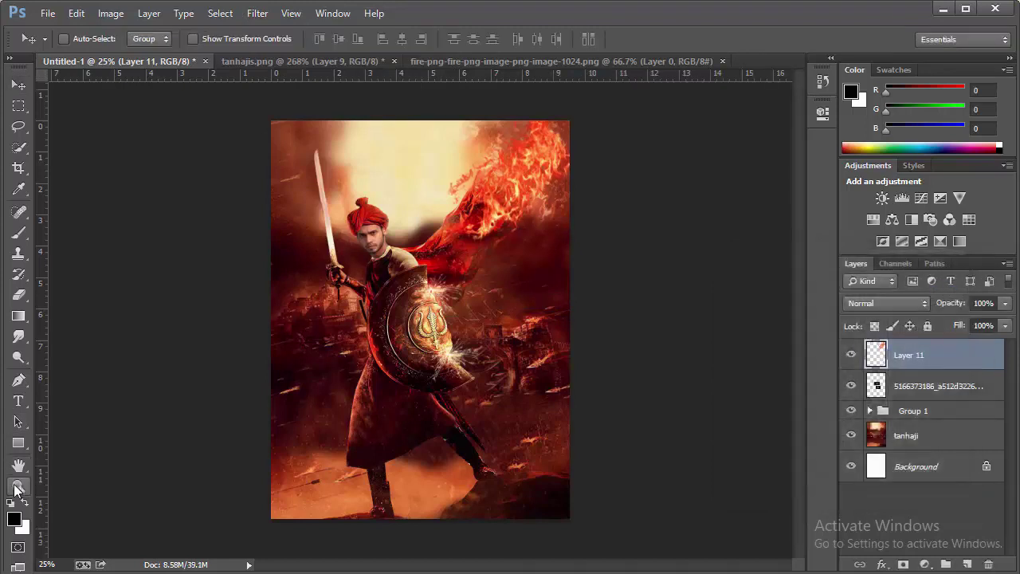
click(390, 378)
Step: Expand Group 1 and add a new empty Layer 12 above Layer 9
right_click(442, 252)
click(486, 355)
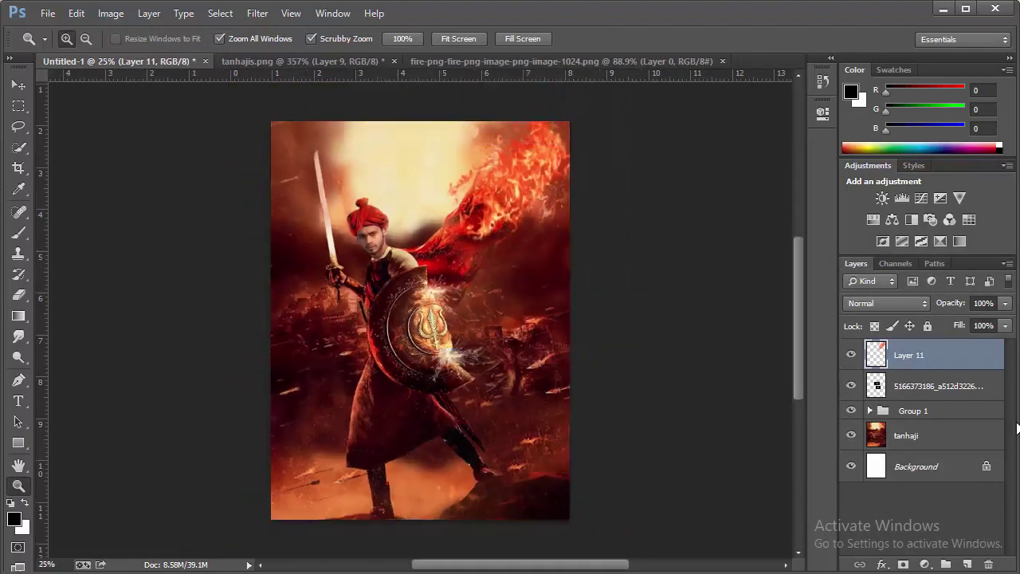
click(870, 410)
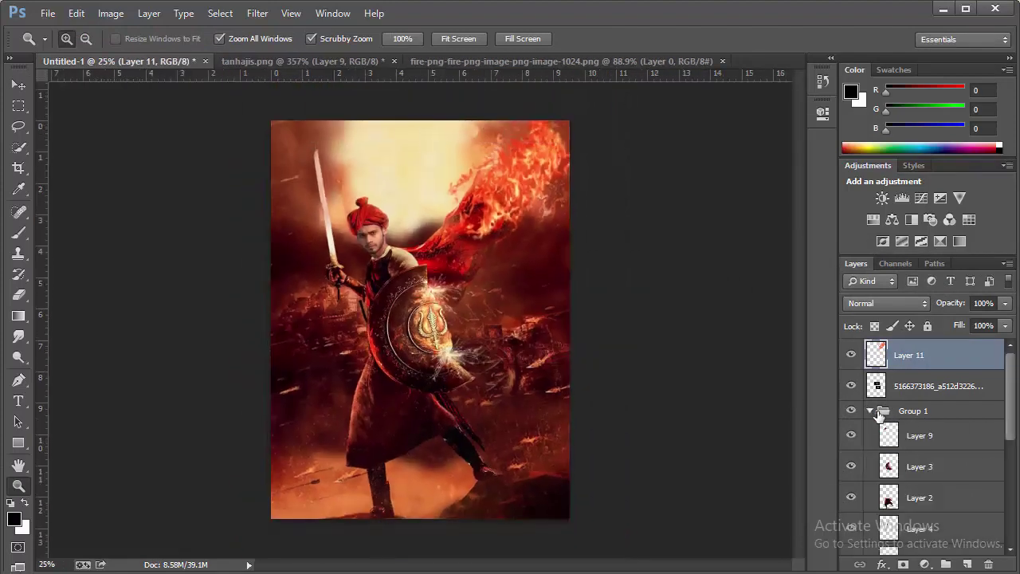
click(926, 449)
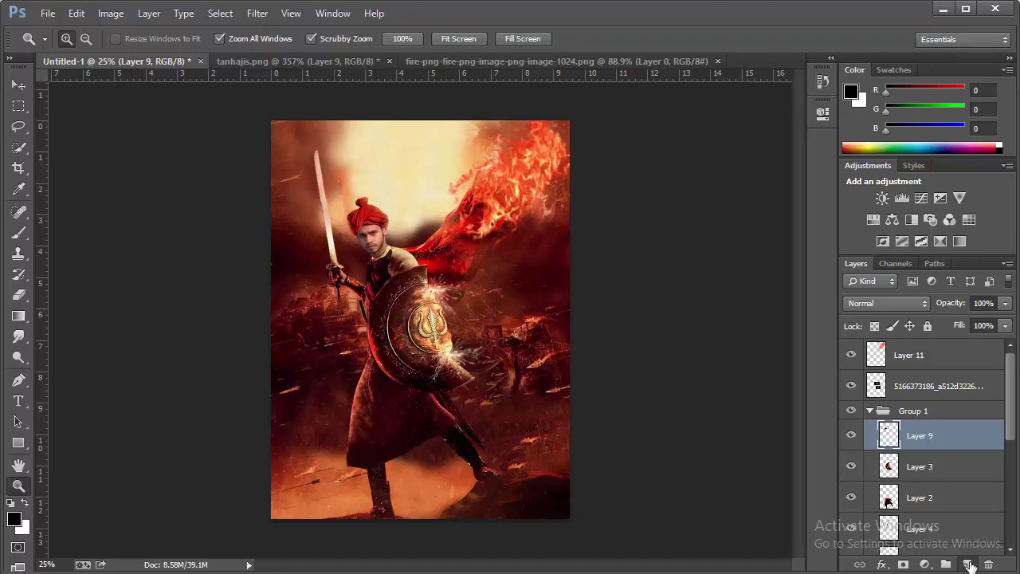
click(966, 564)
Step: Zoom in on the face and trace a short curved Pen path on the forehead
click(365, 242)
click(411, 291)
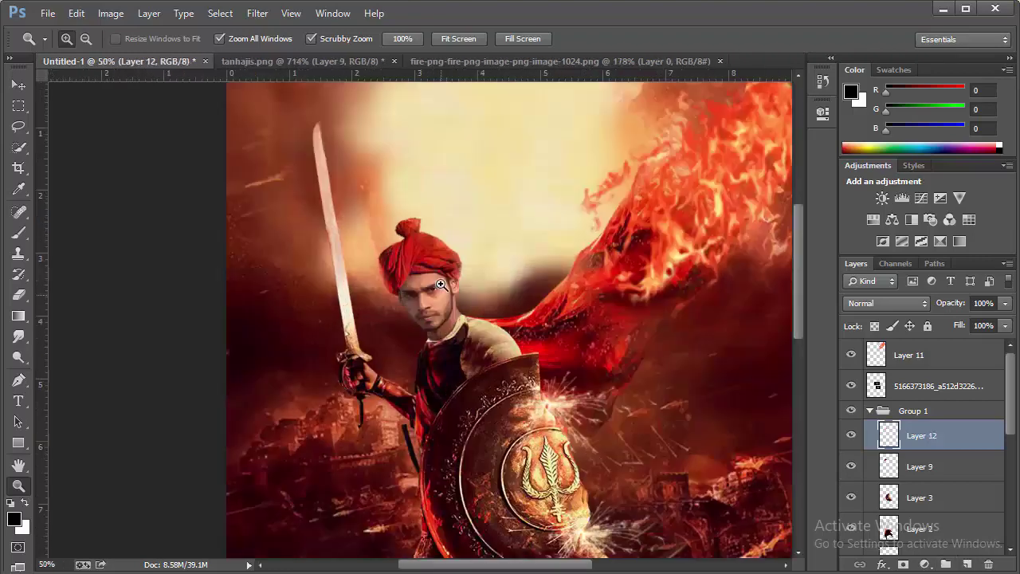
click(418, 259)
click(403, 295)
click(322, 320)
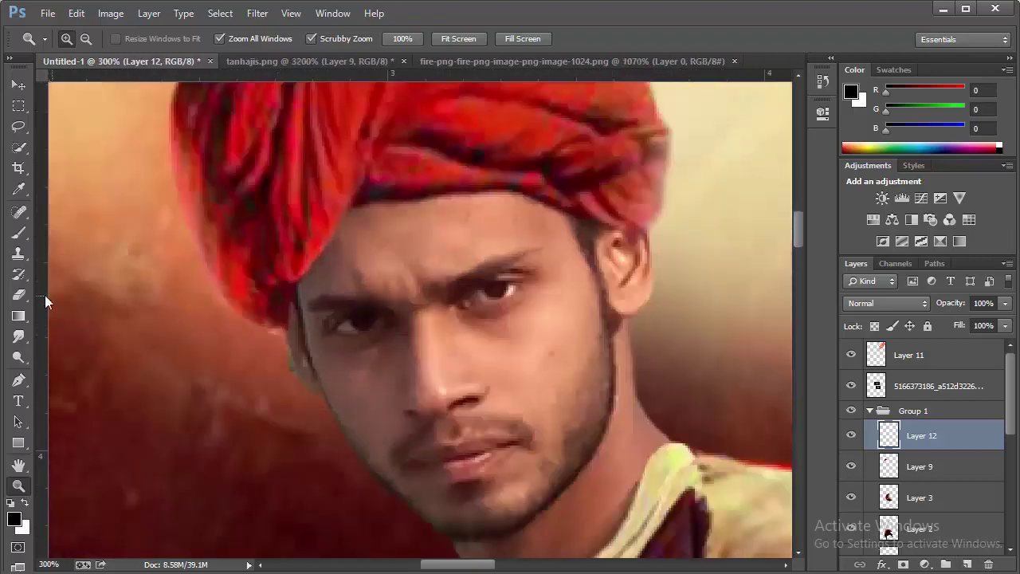
click(19, 380)
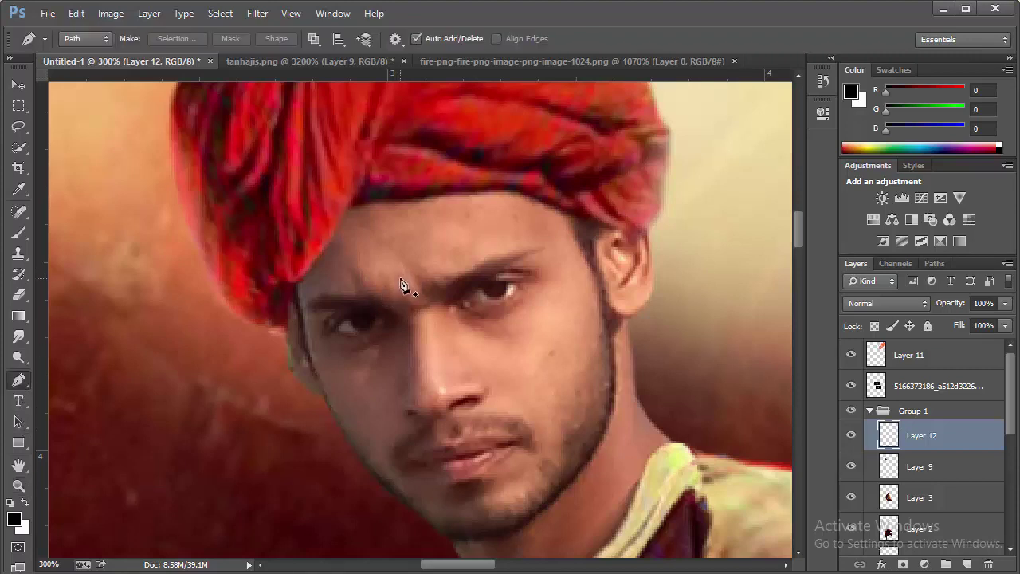
click(399, 251)
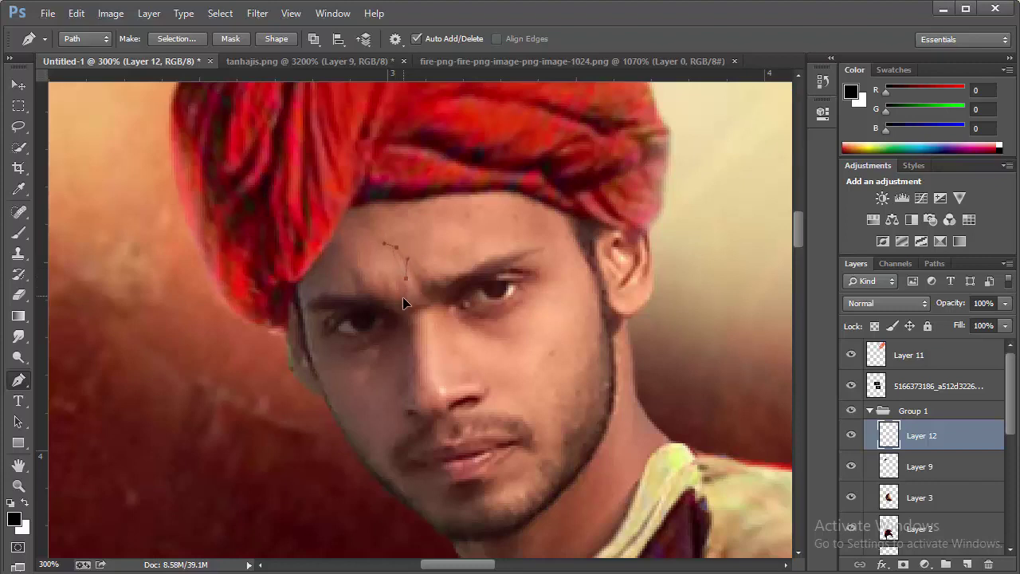
drag(400, 302, 402, 300)
Step: Convert the forehead path to a selection and paint it with the turban's red
right_click(404, 268)
click(476, 307)
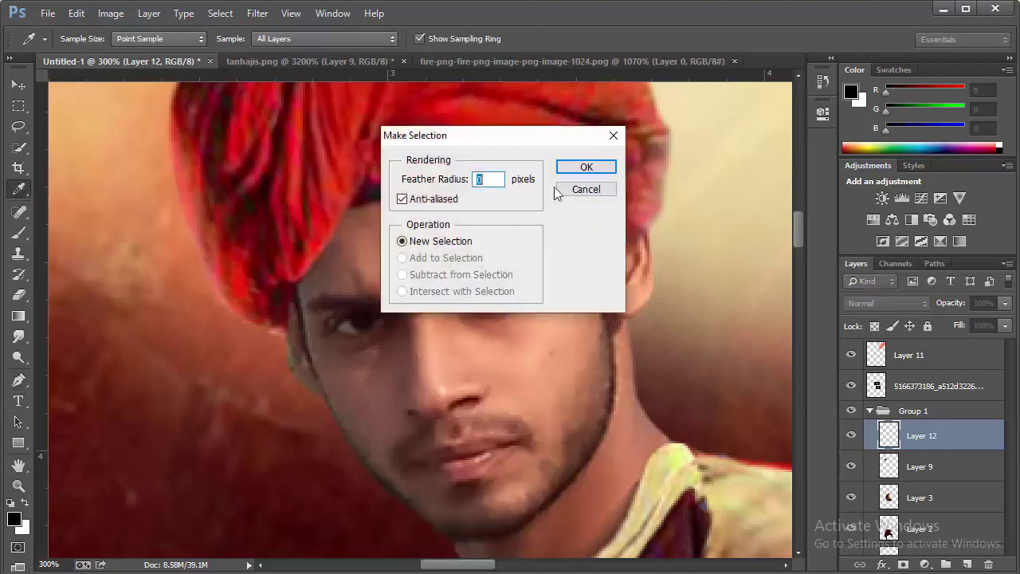
click(587, 167)
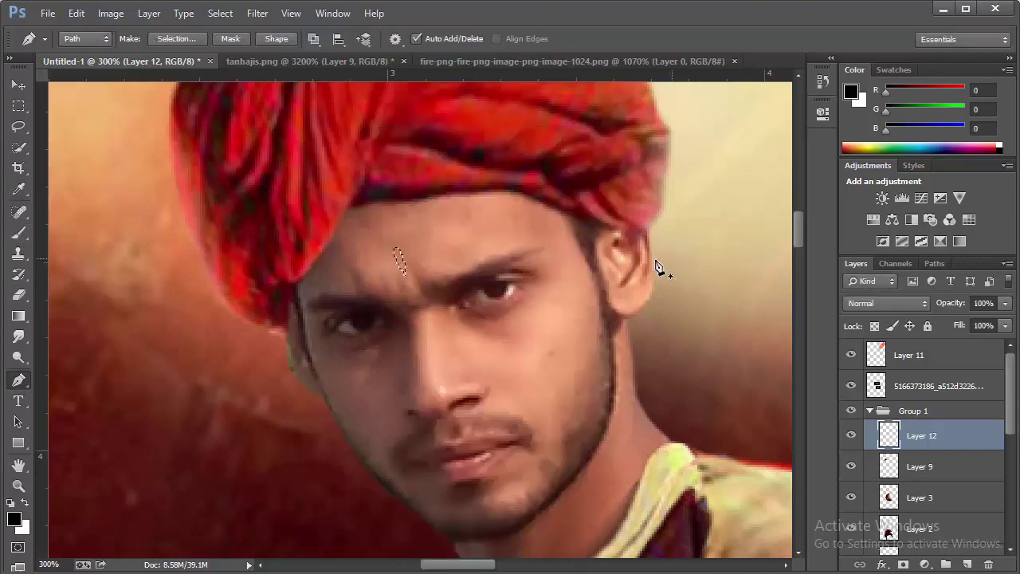
click(19, 233)
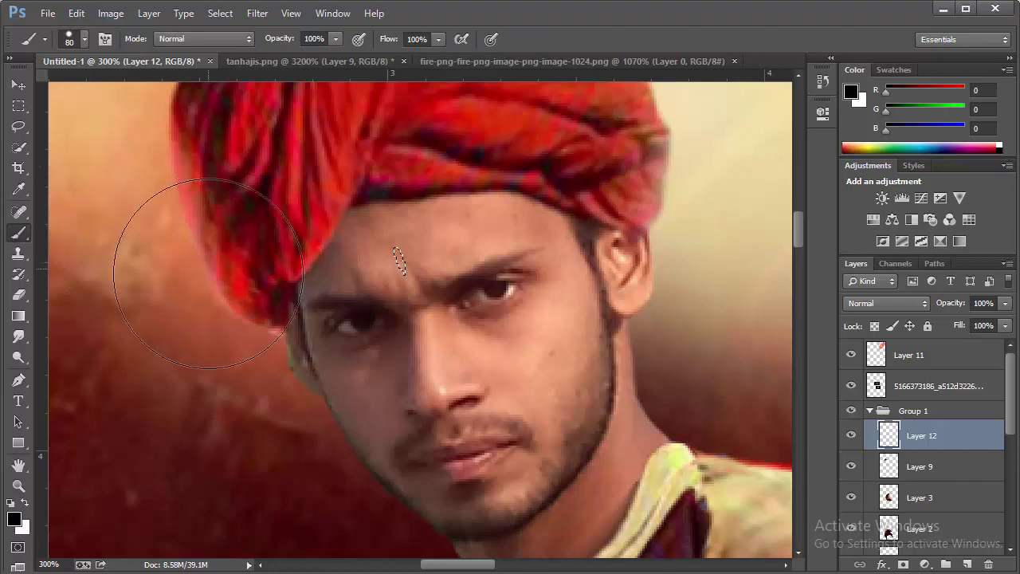
alt+click(330, 190)
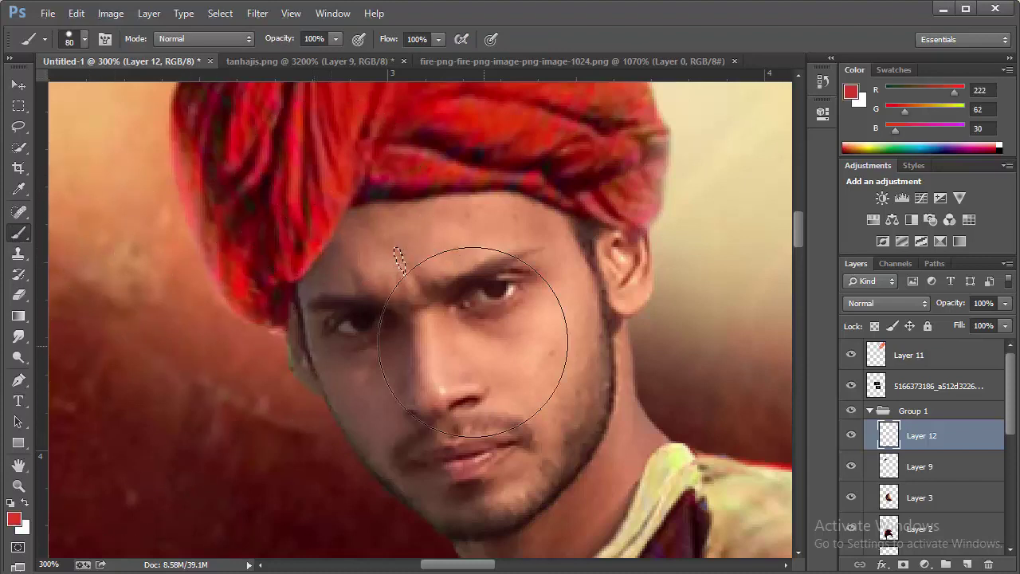
drag(455, 287, 470, 294)
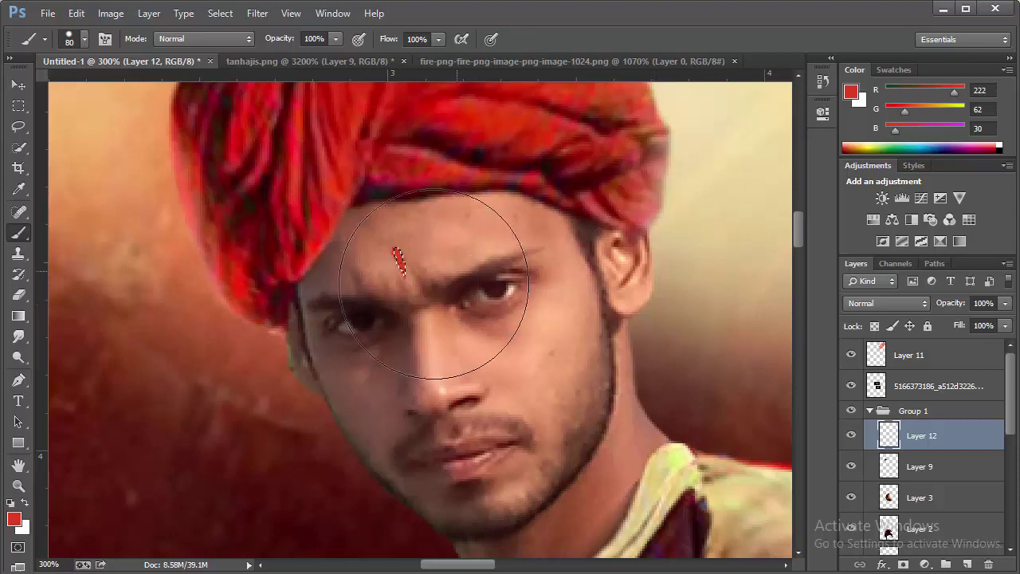
key(ctrl+d)
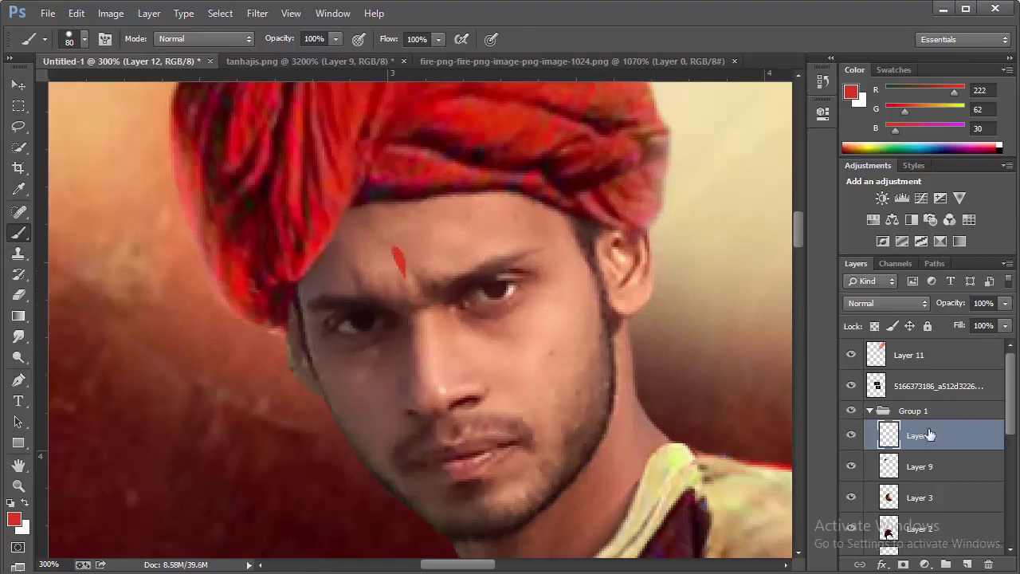
Step: Enlarge the red tilak slightly and lower Layer 12's opacity to 78%
key(ctrl+t)
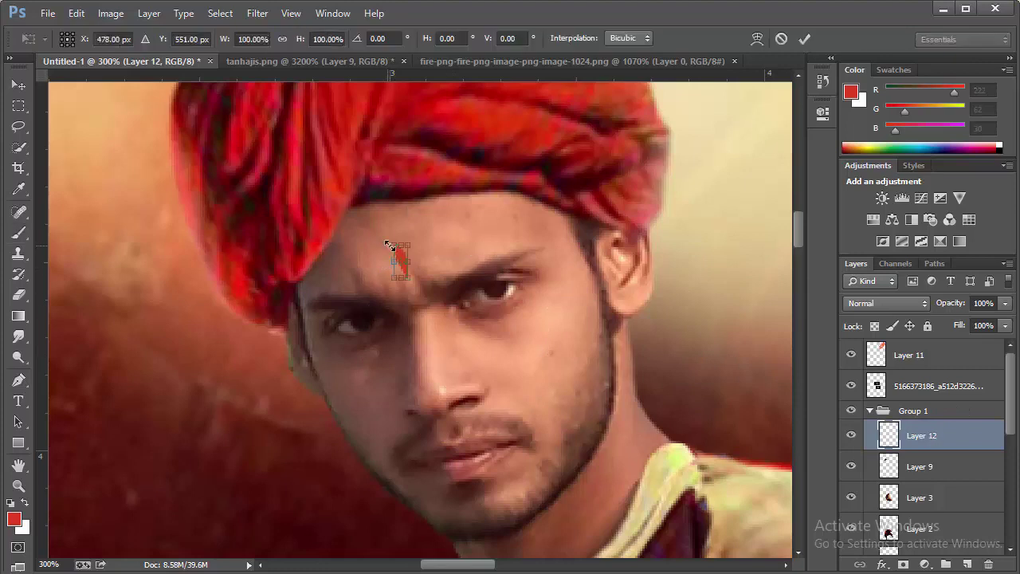
right_click(391, 247)
click(460, 152)
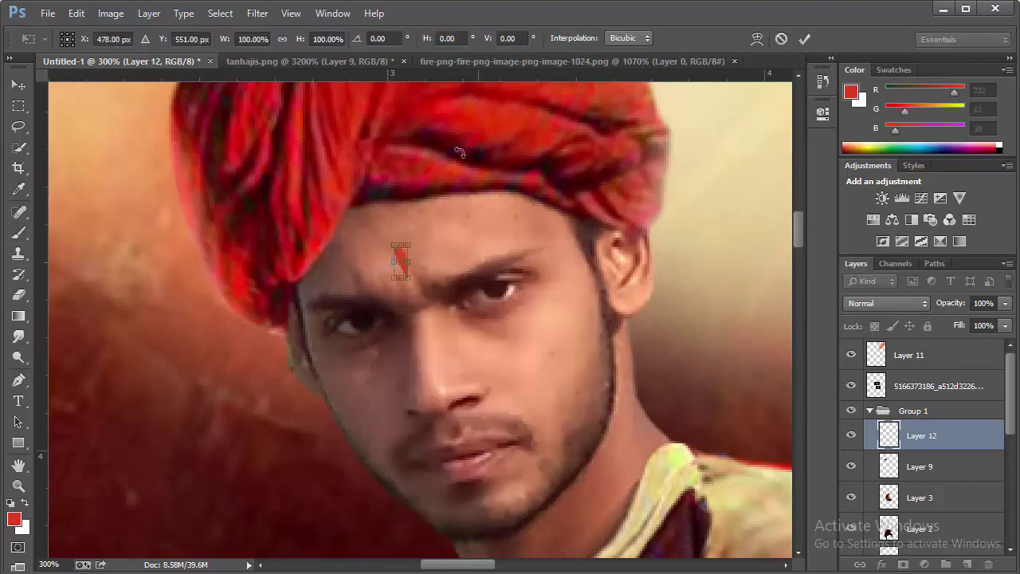
drag(391, 243, 398, 258)
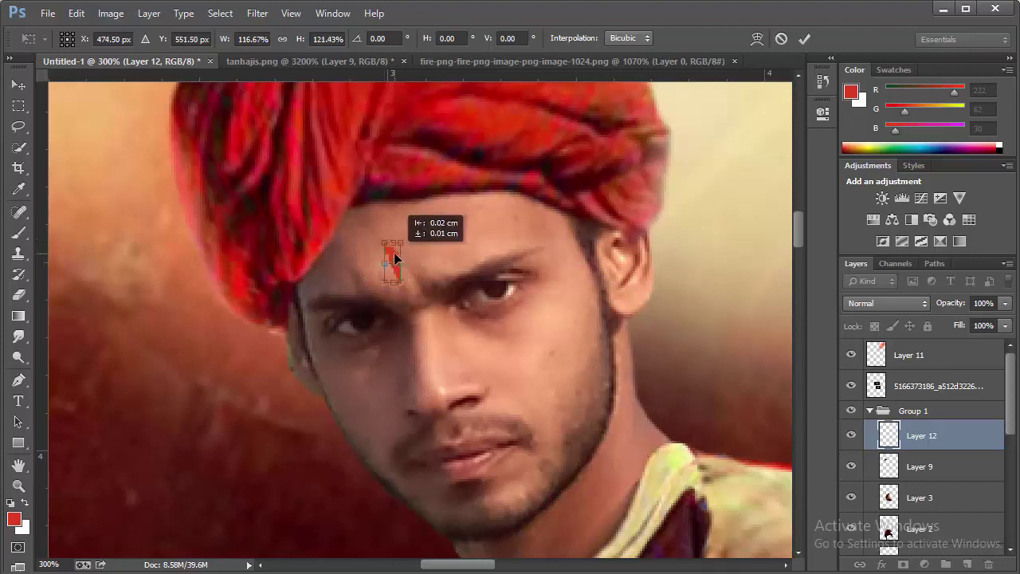
click(803, 39)
key(b)
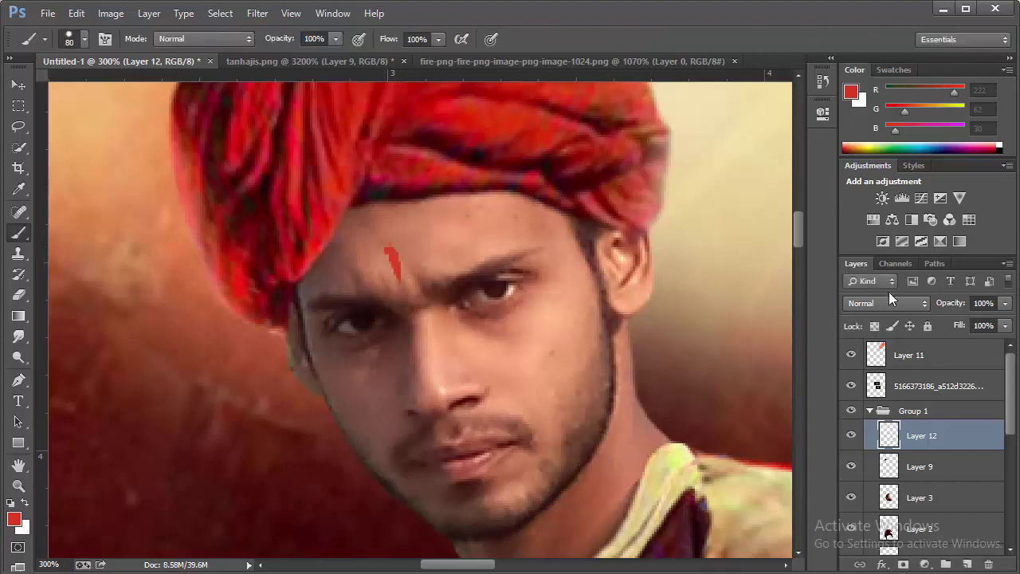
drag(945, 303, 925, 305)
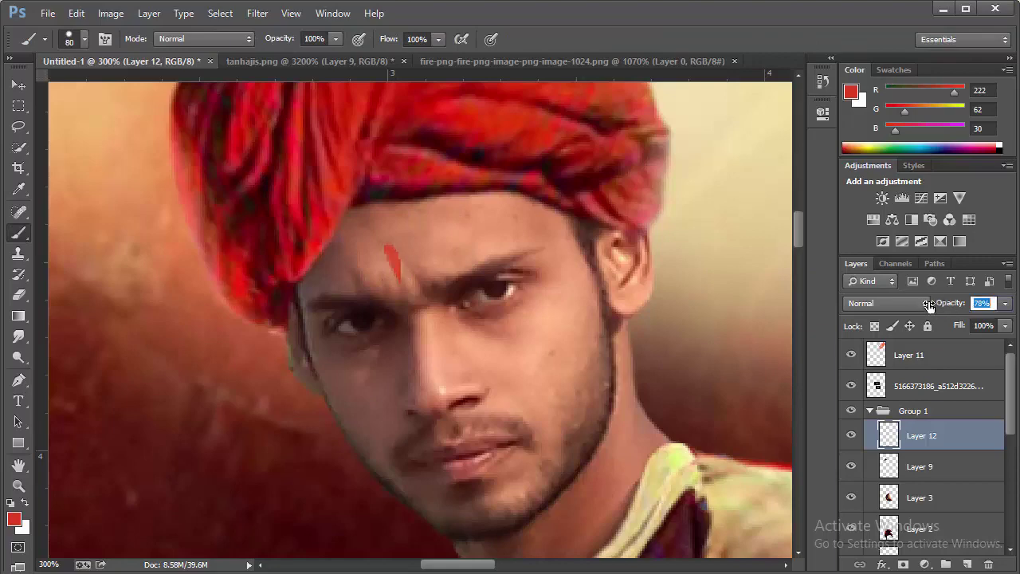
Step: Zoom the poster out to 25% and collapse Group 1
scroll(687, 288, down, 1)
scroll(687, 292, down, 1)
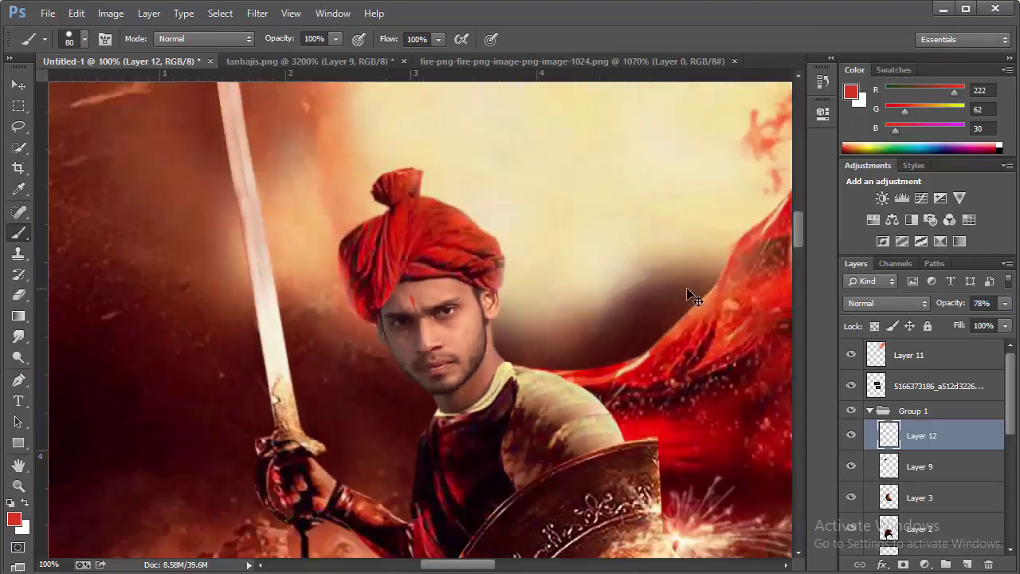
scroll(687, 292, down, 1)
scroll(687, 291, down, 1)
scroll(574, 327, down, 1)
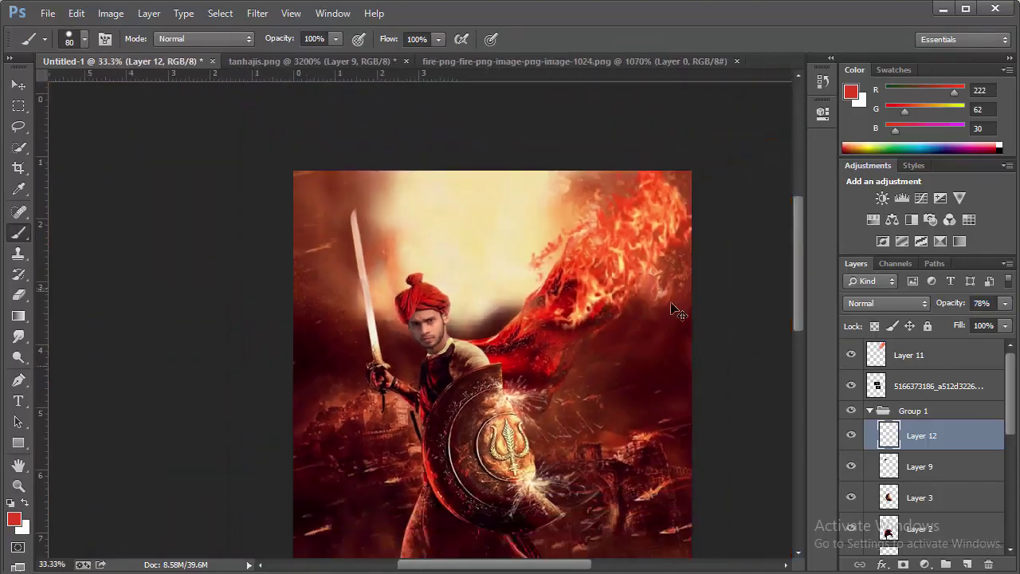
scroll(458, 362, down, 1)
scroll(419, 240, up, 1)
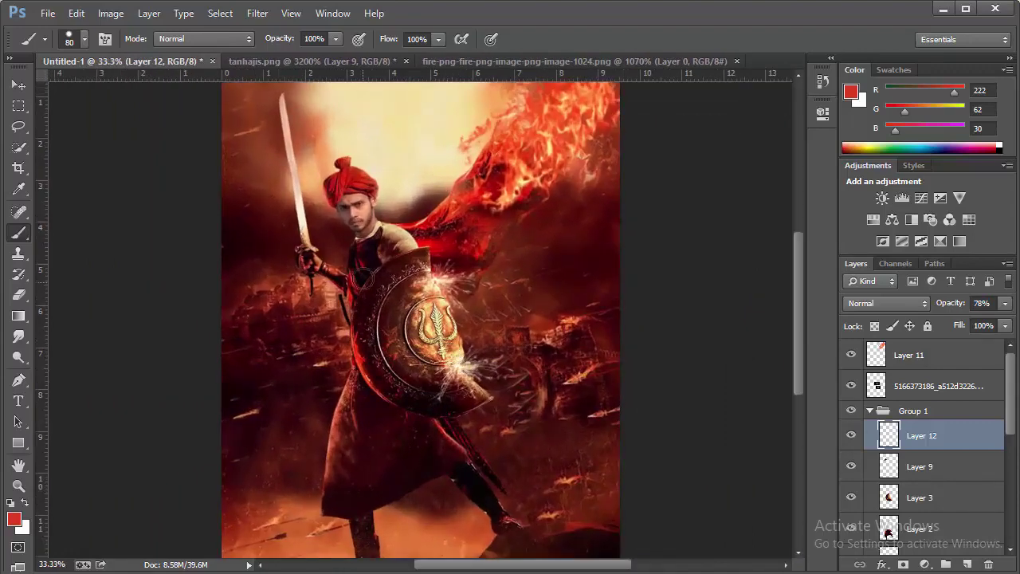
click(19, 485)
click(413, 243)
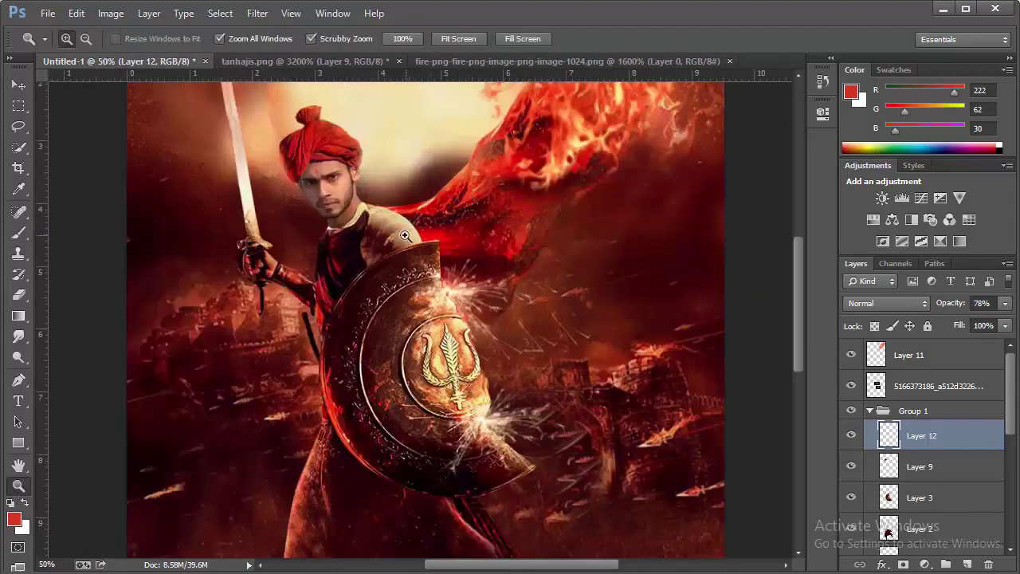
right_click(414, 243)
click(417, 245)
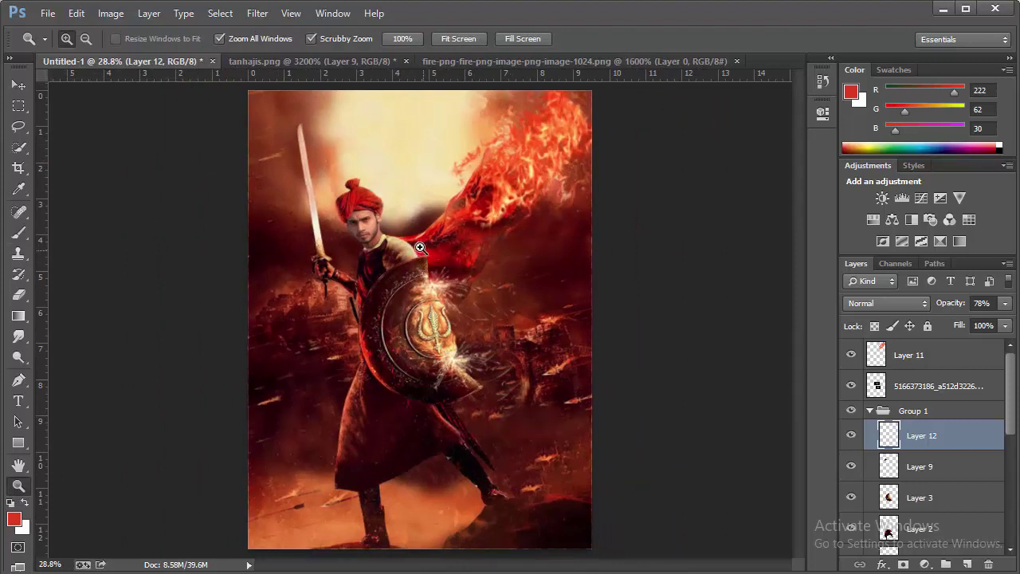
right_click(412, 224)
click(474, 332)
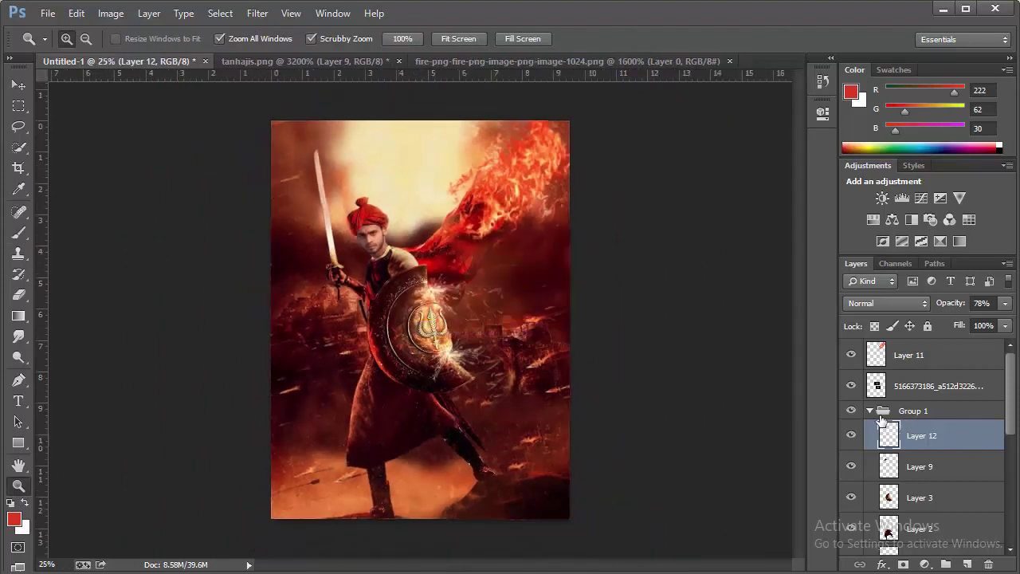
click(870, 410)
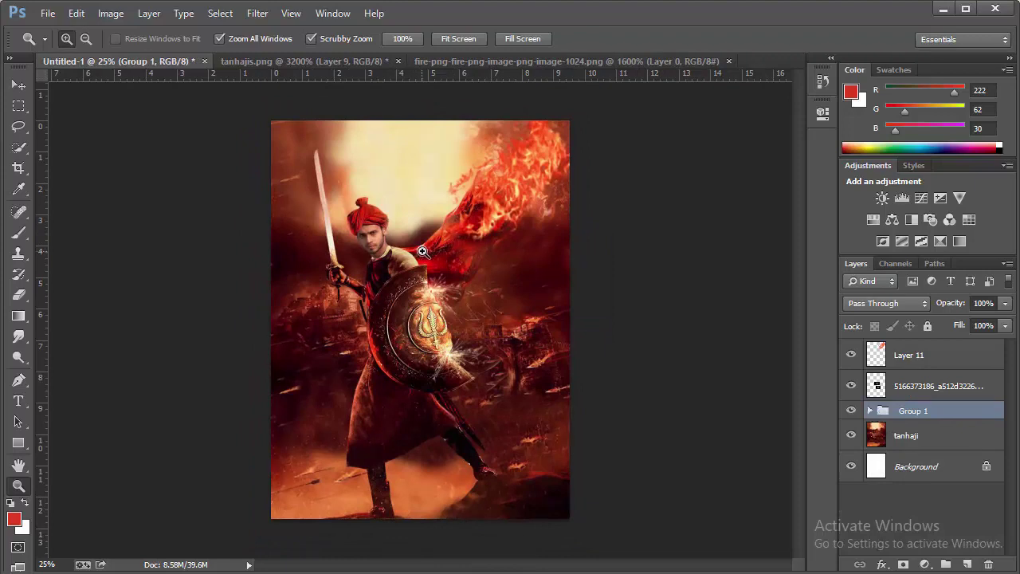
Step: Zoom in on the warrior's face, expand Group 1, and select Layer 1
click(933, 363)
click(363, 240)
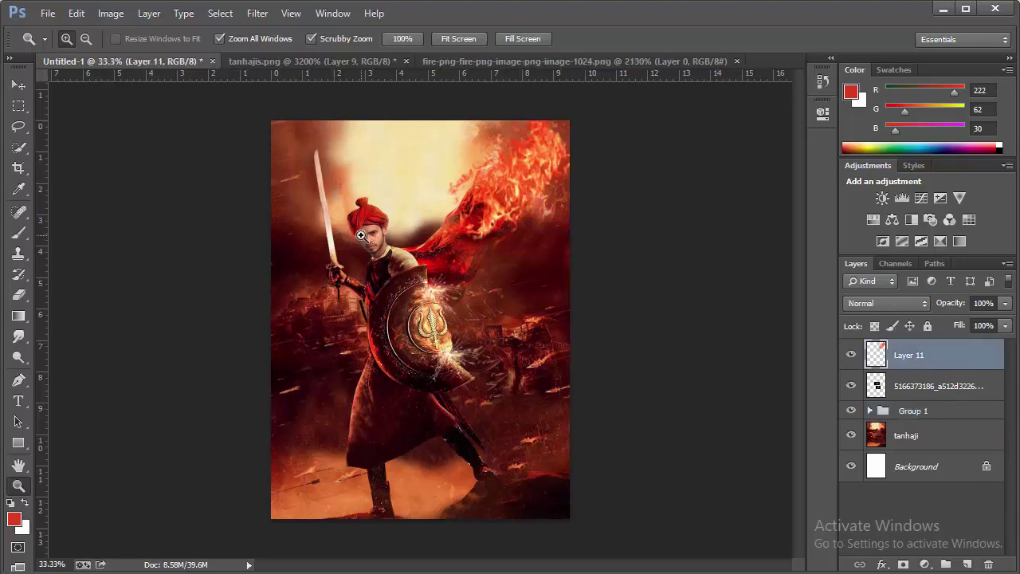
click(364, 241)
click(469, 351)
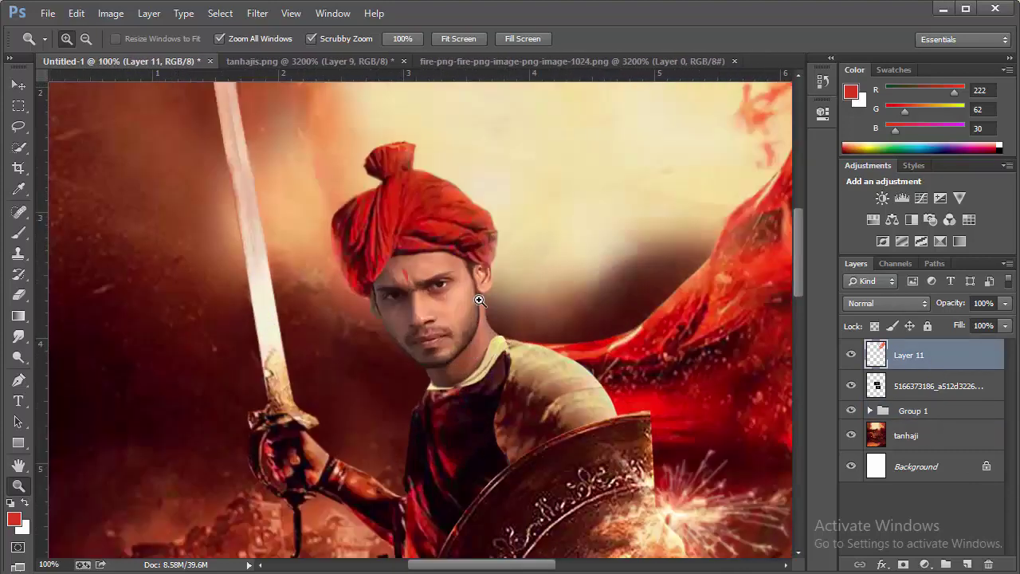
click(871, 411)
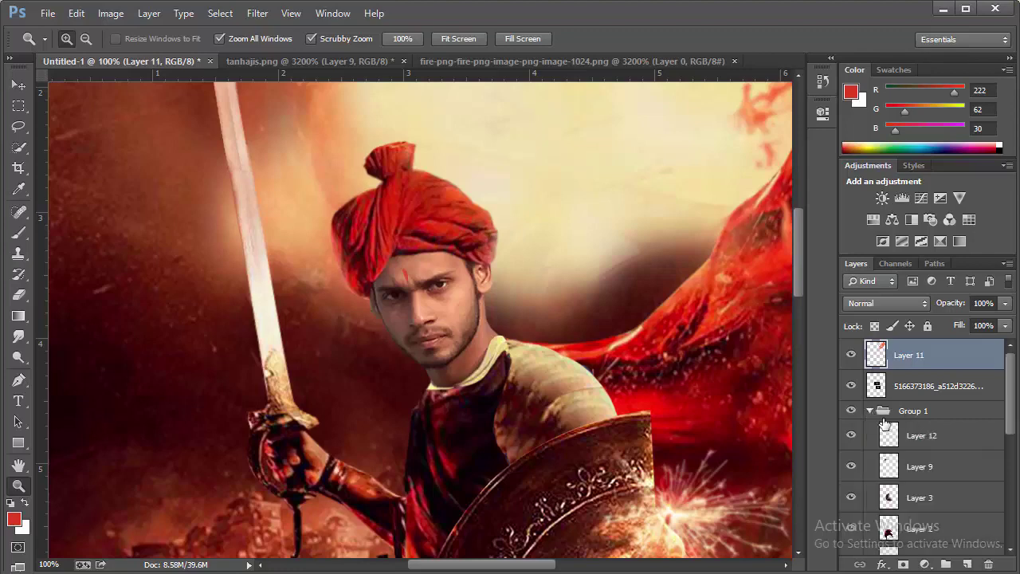
scroll(931, 462, down, 5)
click(904, 482)
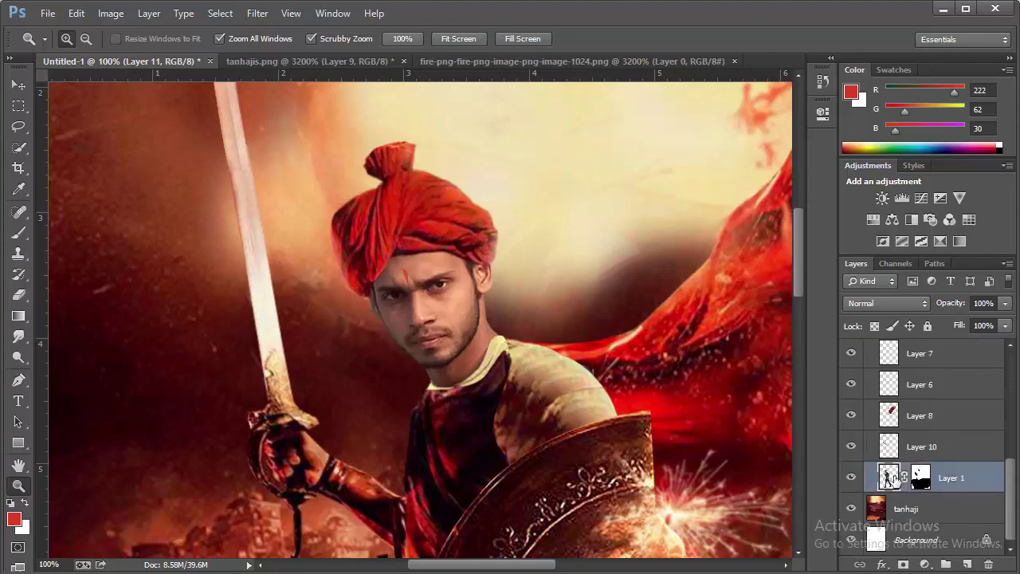
Step: Open Camera Raw on Layer 1 and set Clarity +27 and Blacks -8
click(257, 13)
click(313, 105)
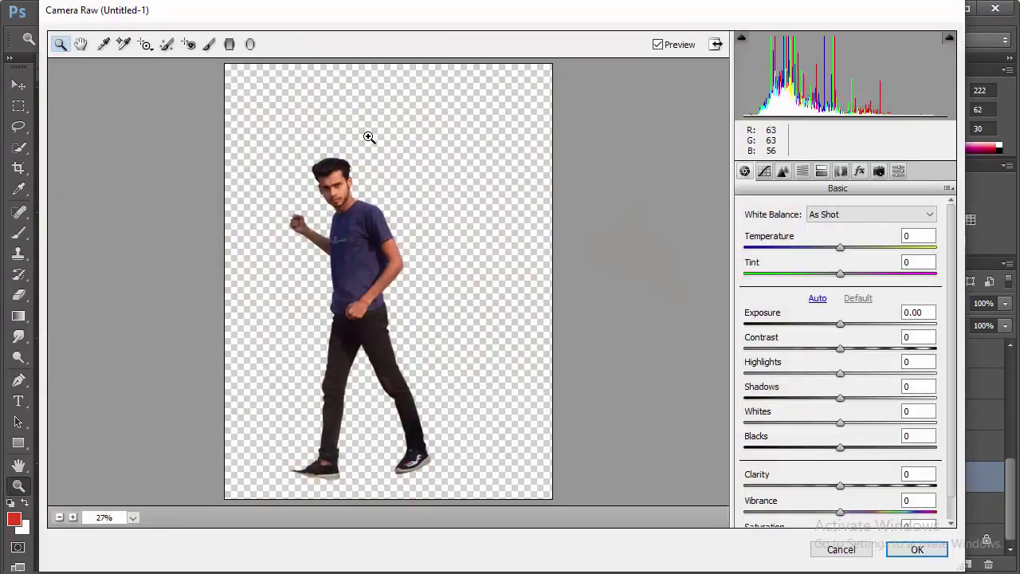
click(321, 233)
click(323, 233)
click(335, 290)
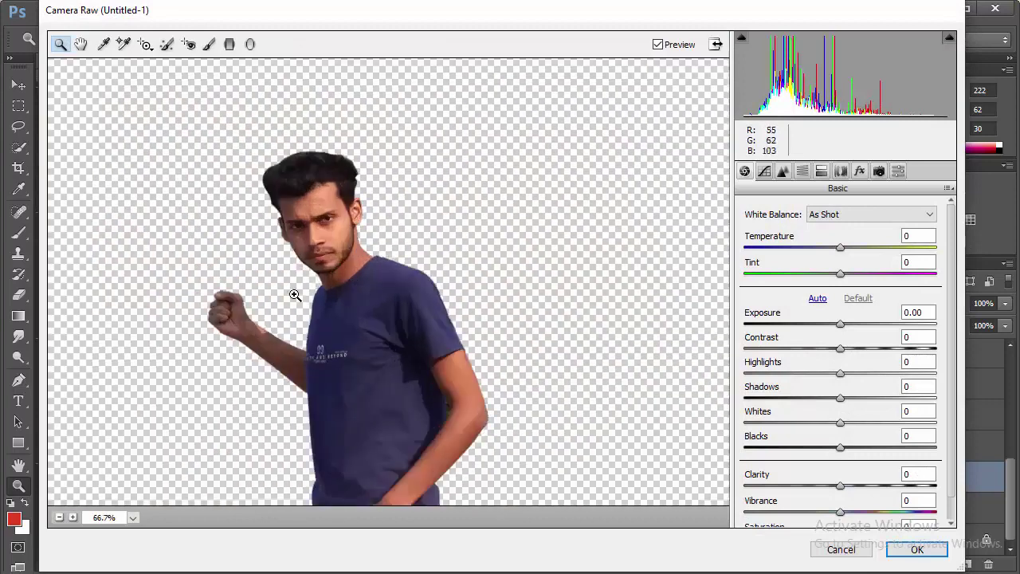
drag(841, 488, 865, 500)
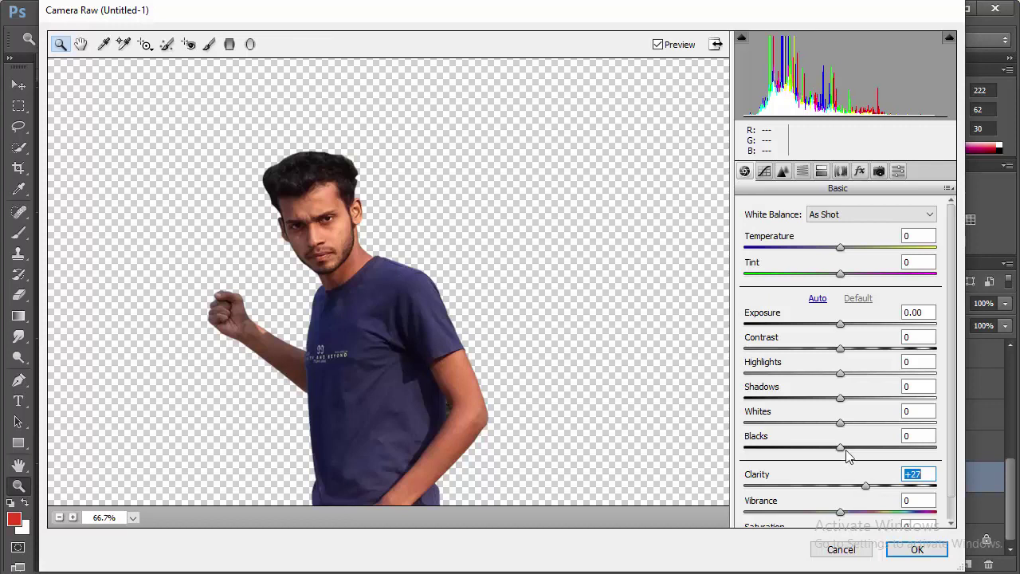
mouse_move(840, 448)
mouse_down()
mouse_move(828, 451)
mouse_move(834, 424)
mouse_up()
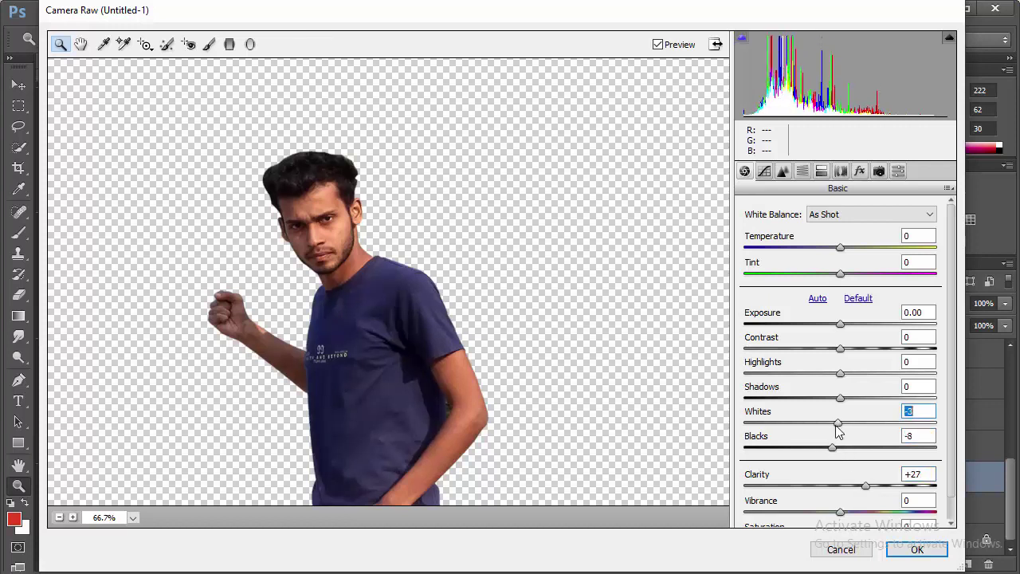
Step: Lower HSL saturation to Oranges -18 and Reds -9, then apply the filter
click(782, 171)
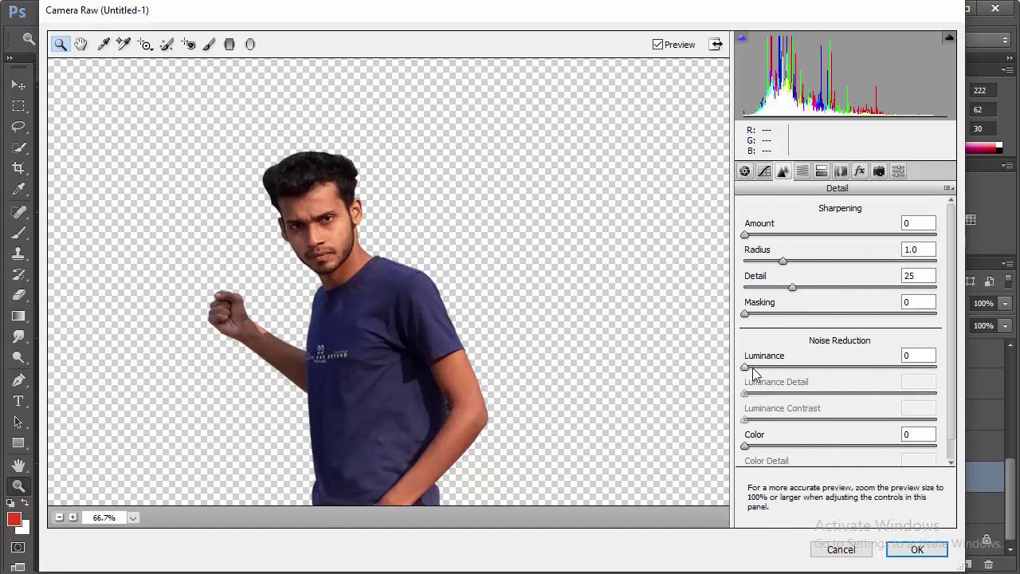
click(802, 171)
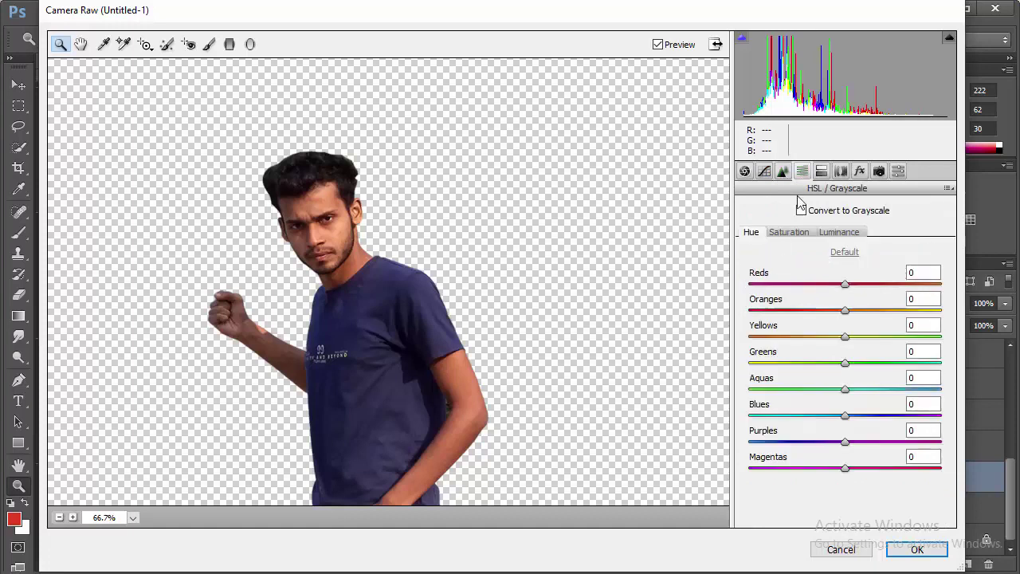
click(801, 239)
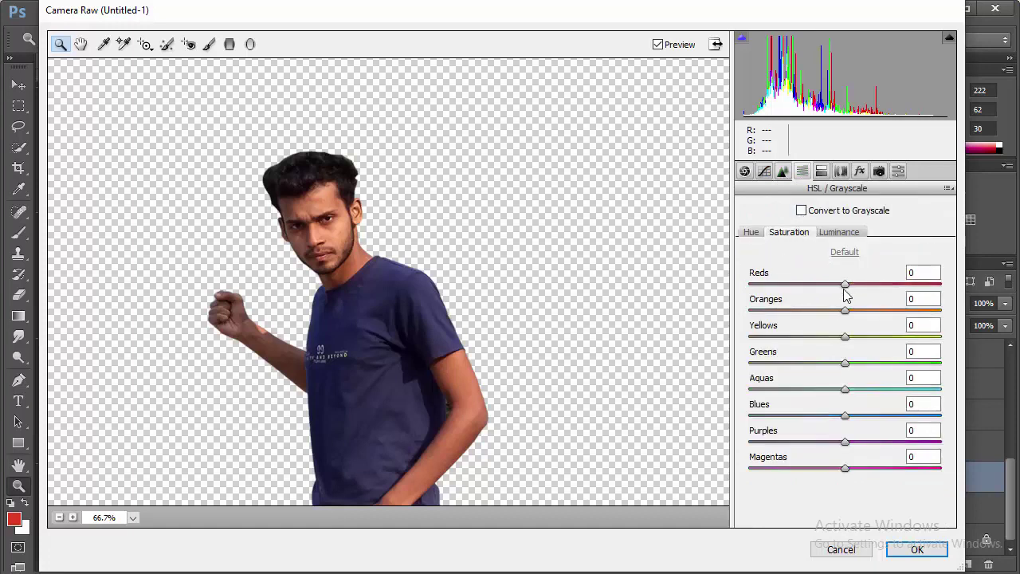
drag(844, 310, 829, 310)
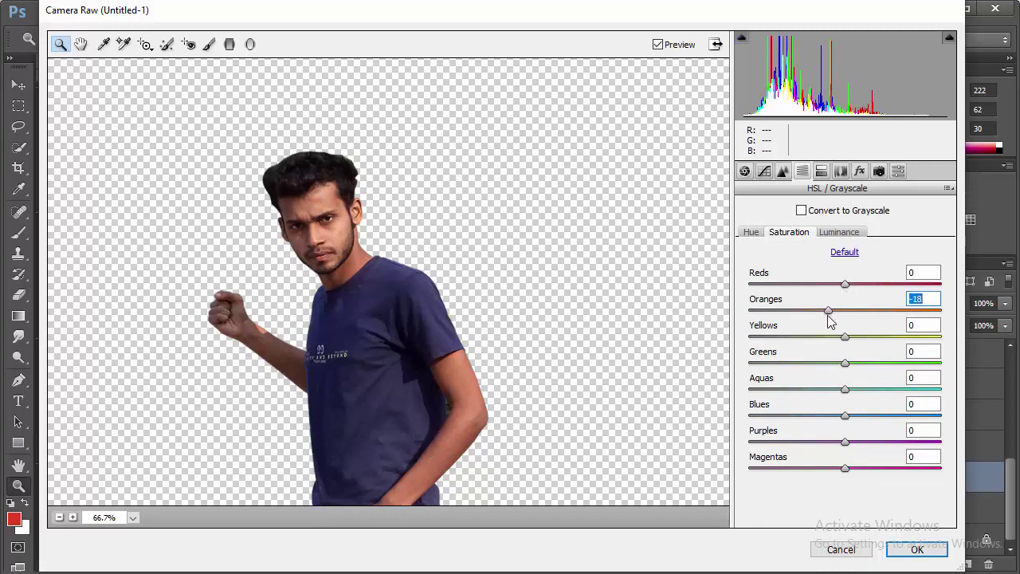
drag(842, 289, 835, 297)
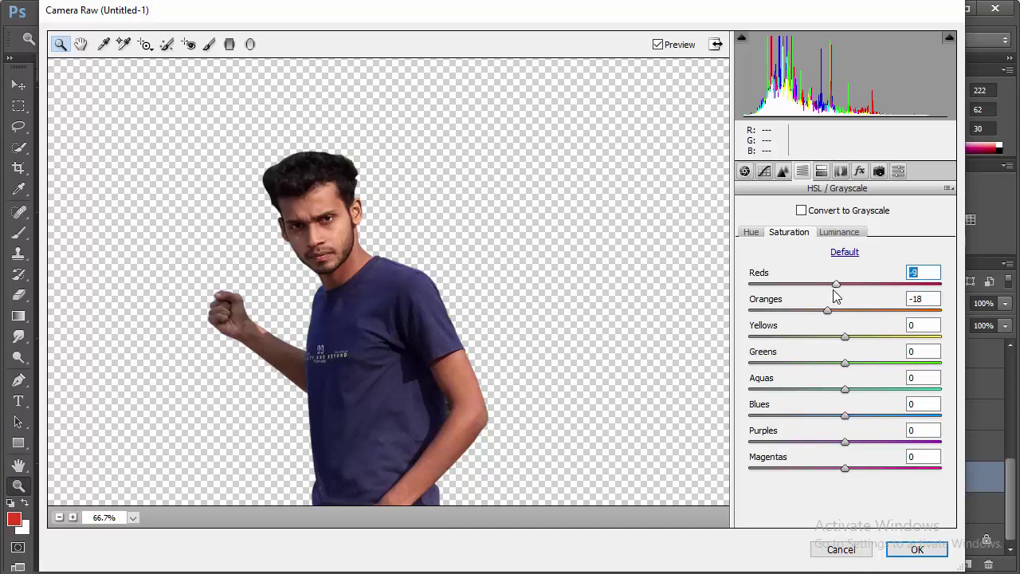
click(783, 170)
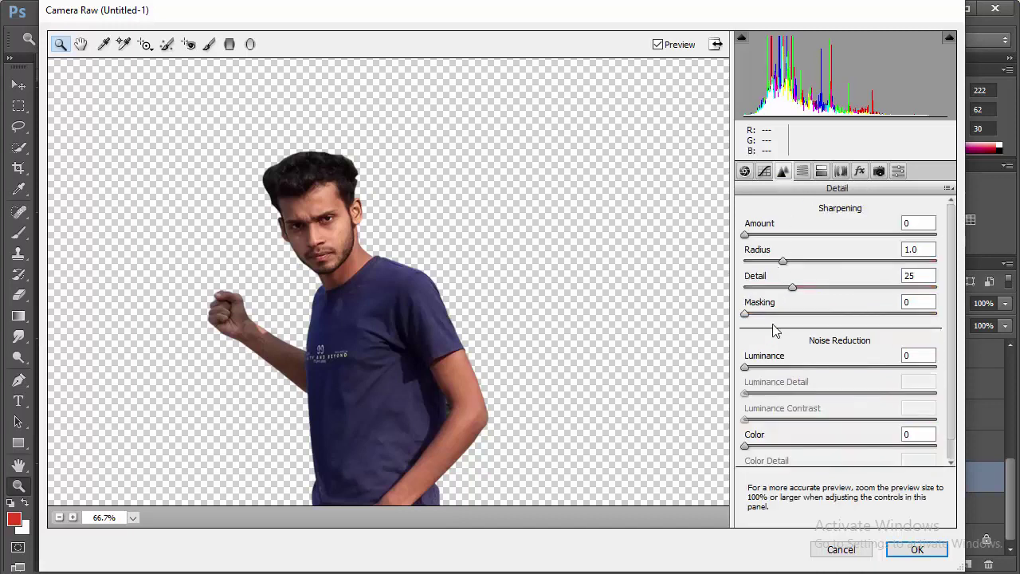
click(917, 550)
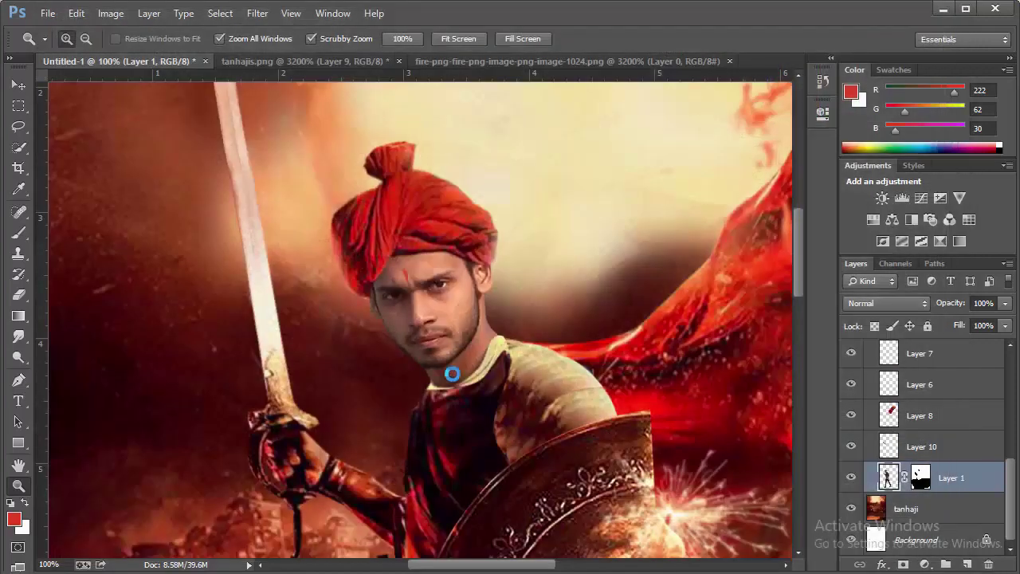
Step: Fit the poster on screen at 33.33% and collapse Group 1
right_click(495, 373)
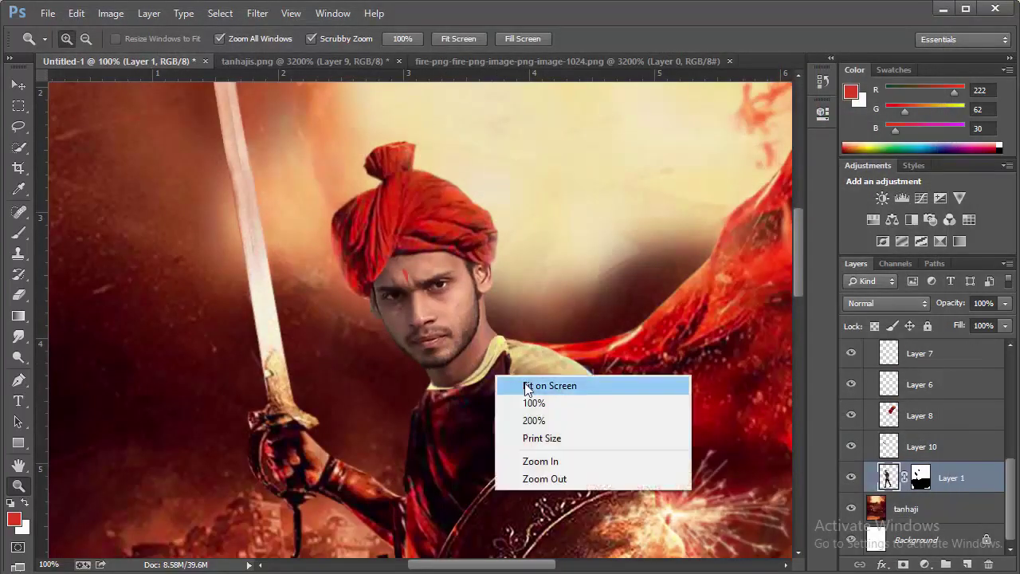
click(526, 386)
right_click(454, 282)
click(523, 387)
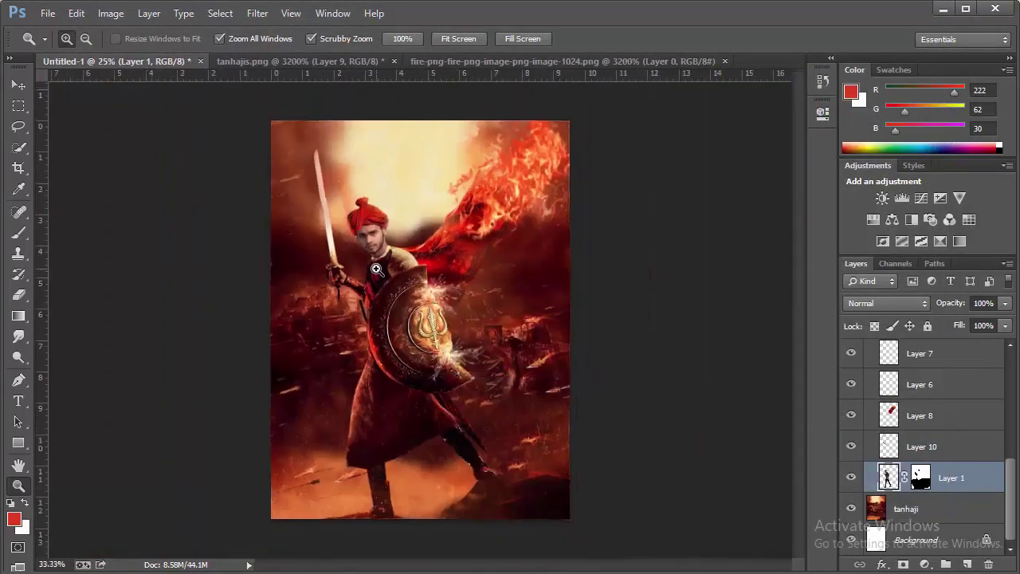
key(ctrl+plus)
scroll(936, 400, up, 2)
scroll(936, 400, up, 2)
scroll(929, 398, up, 2)
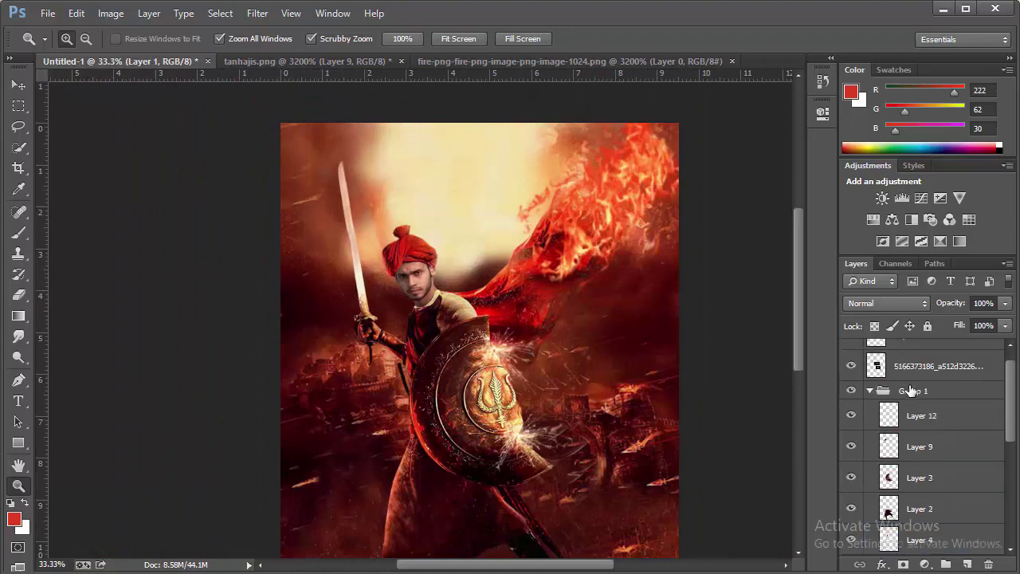
scroll(906, 391, up, 1)
click(869, 410)
scroll(929, 376, up, 1)
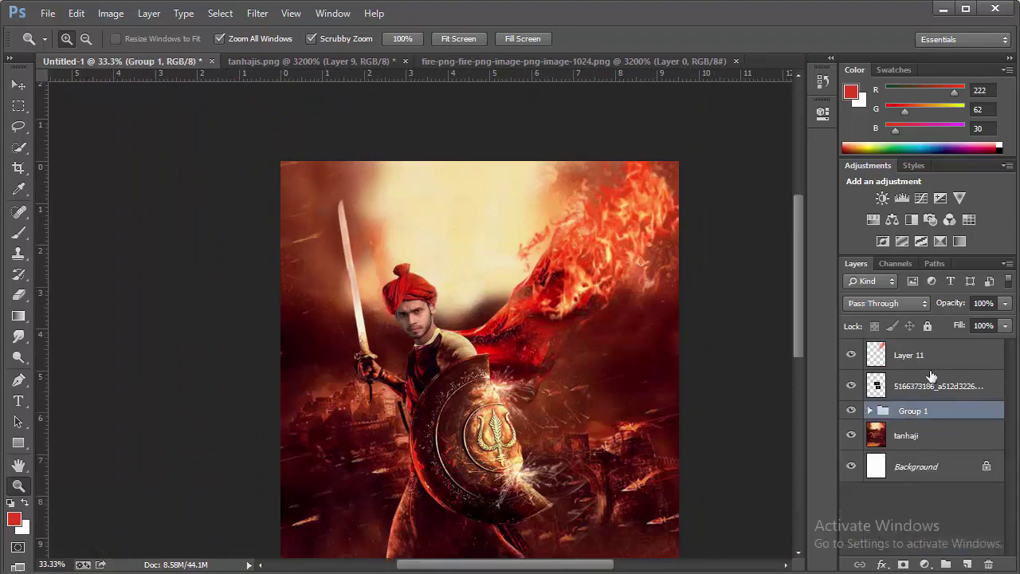
Step: Add Layer 13 above Layer 11, fill it with a merged Apply Image copy, and launch Camera Raw
click(929, 365)
click(966, 565)
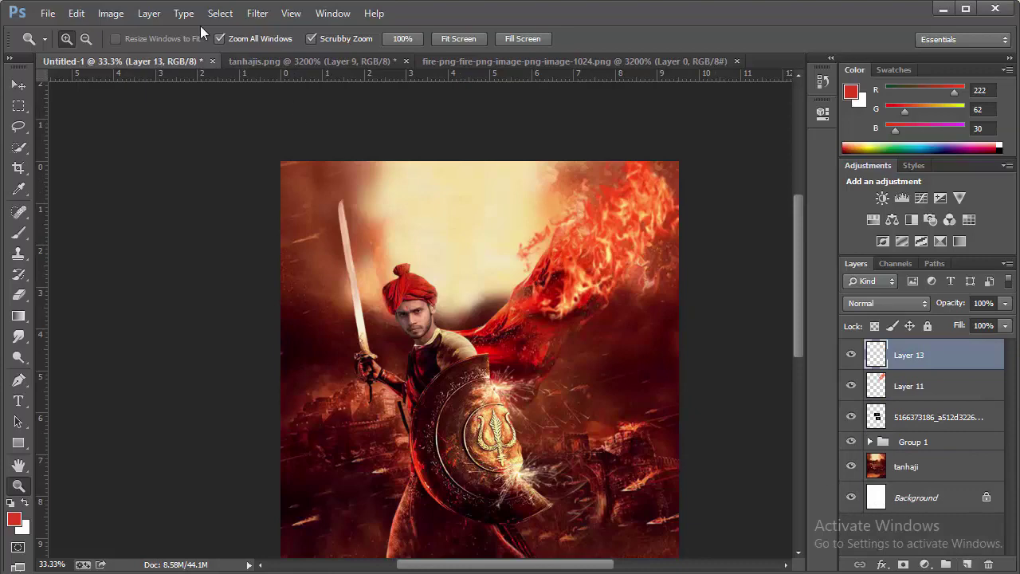
click(124, 16)
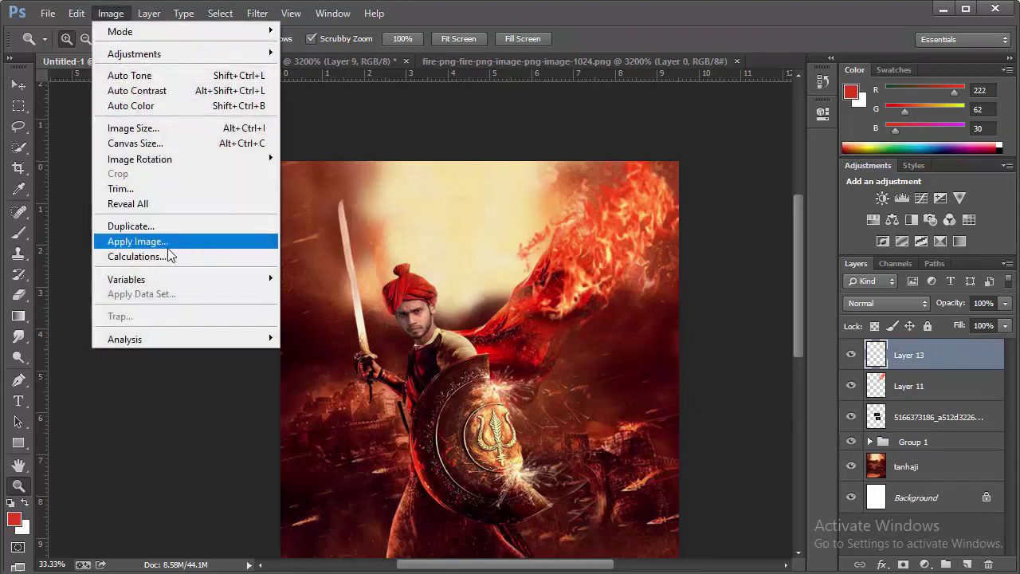
click(167, 245)
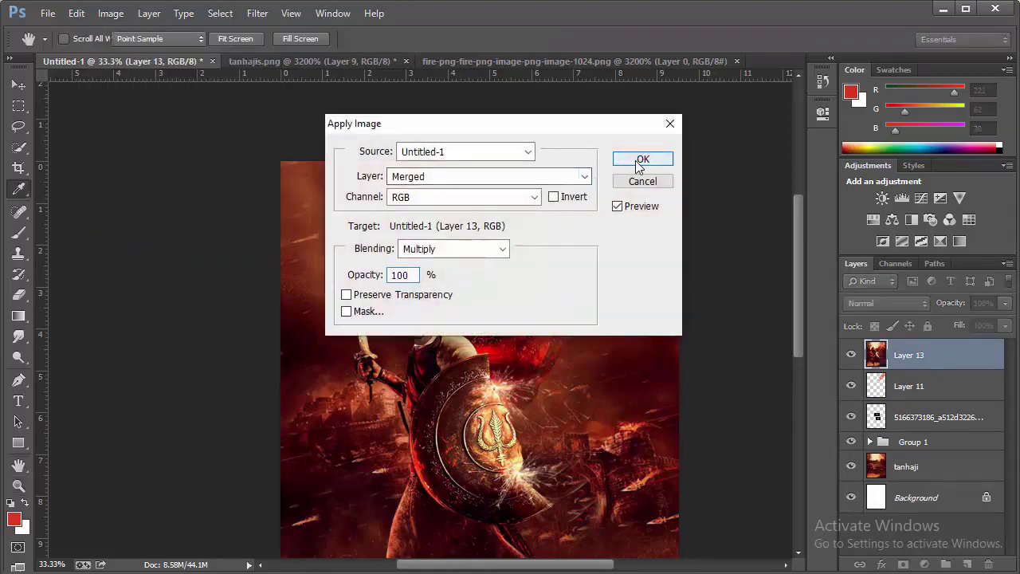
click(642, 160)
click(257, 13)
click(305, 107)
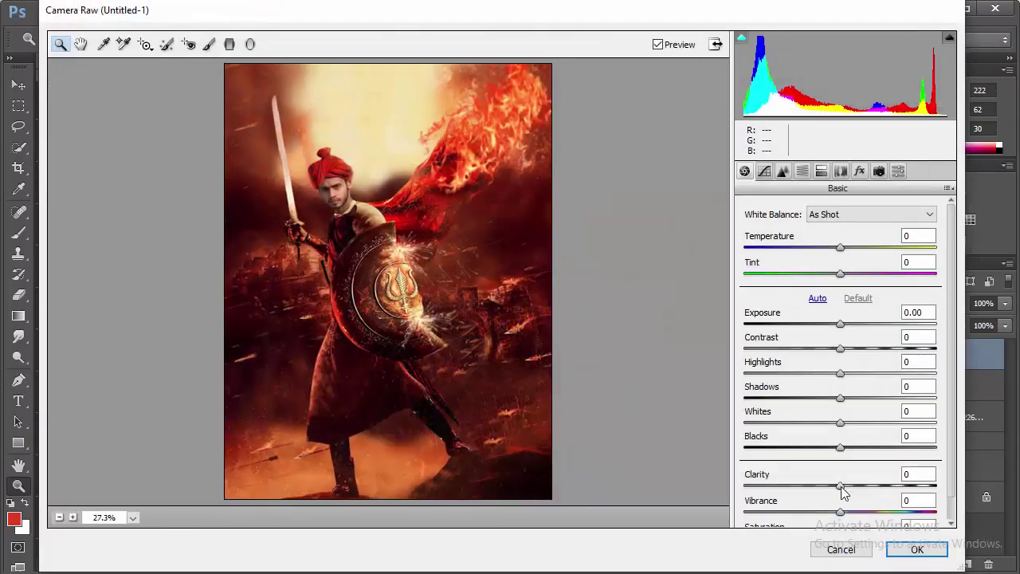
Step: In Camera Raw, set Clarity +24, Blacks +8 and Shadows +10
drag(840, 486, 863, 486)
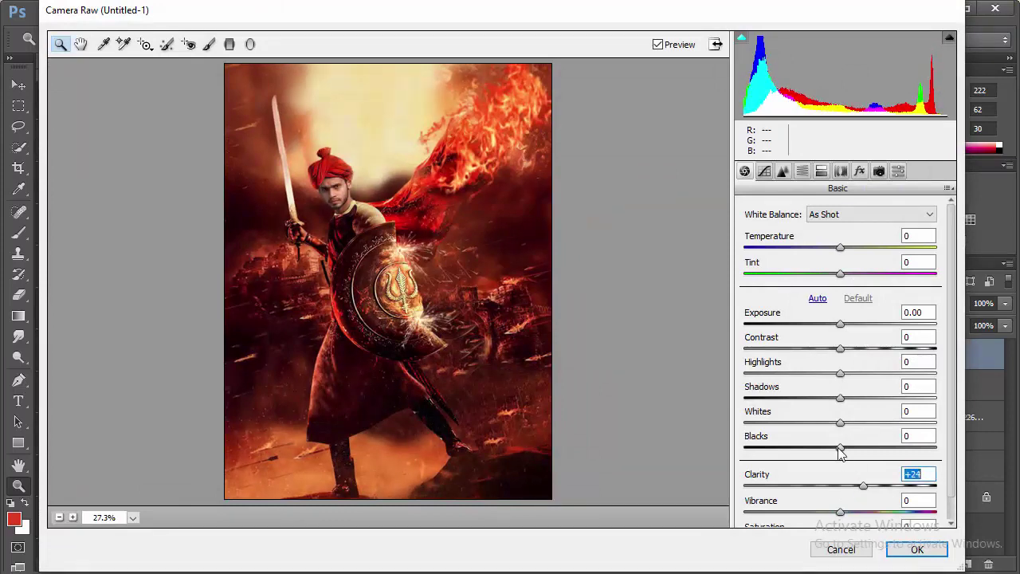
drag(840, 448, 846, 436)
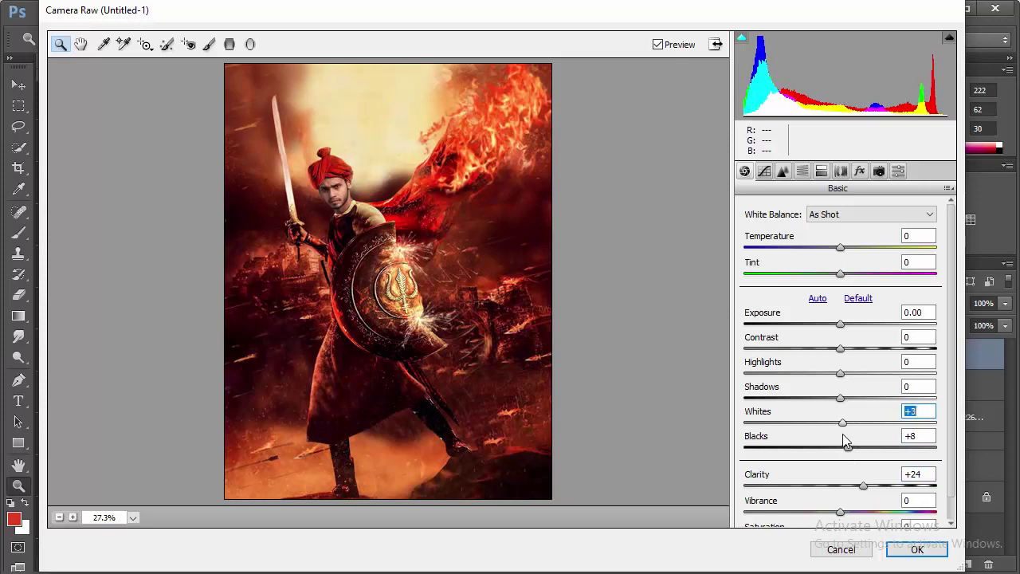
drag(840, 398, 849, 398)
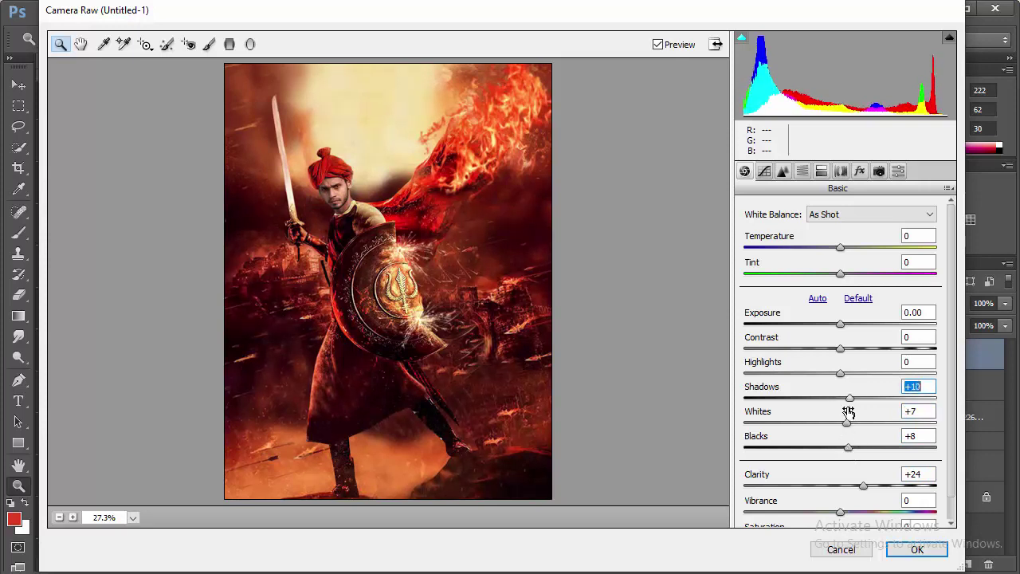
click(801, 171)
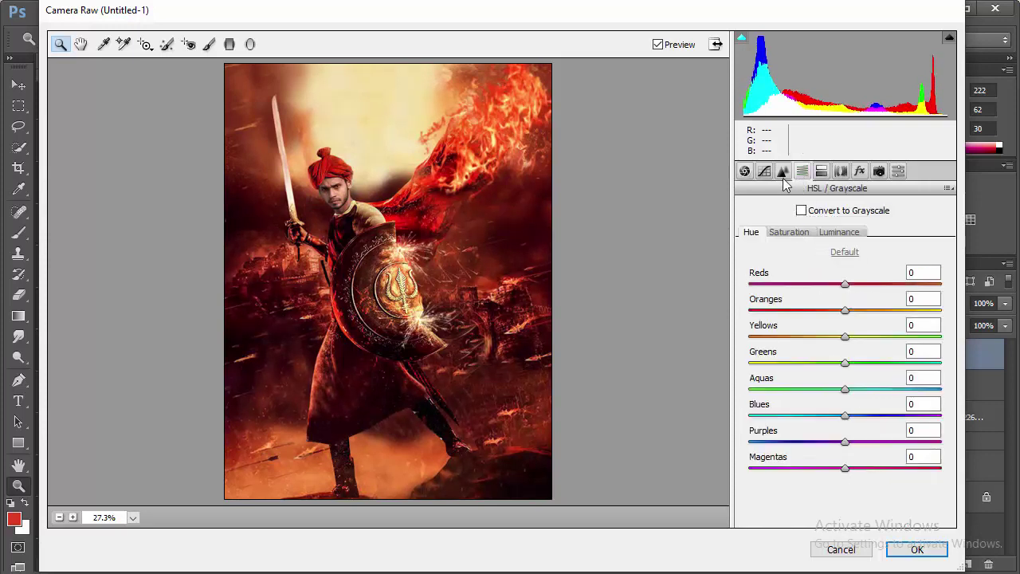
click(782, 172)
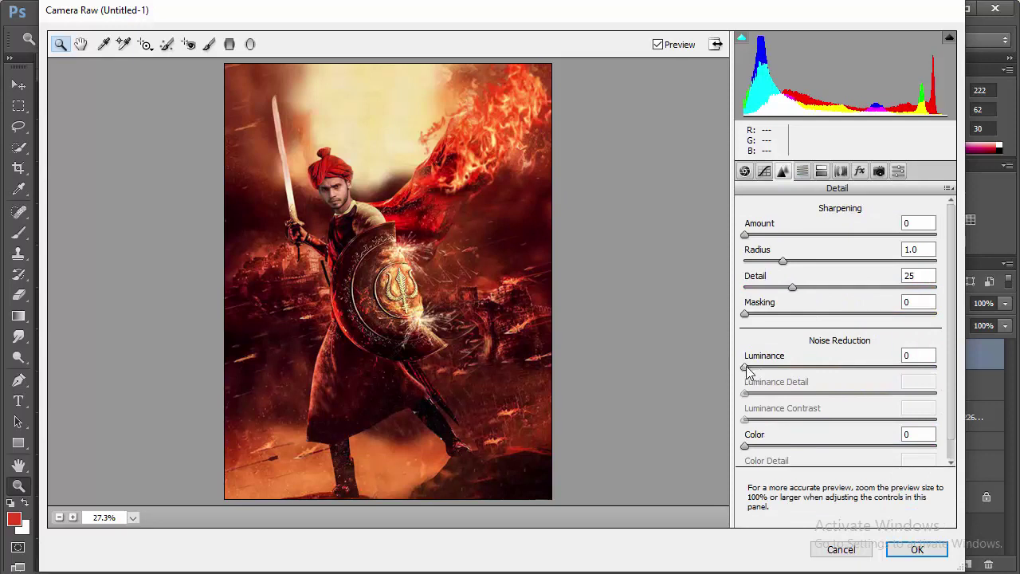
Step: Add luminance noise reduction to the poster, raising it to 55
drag(744, 367, 811, 382)
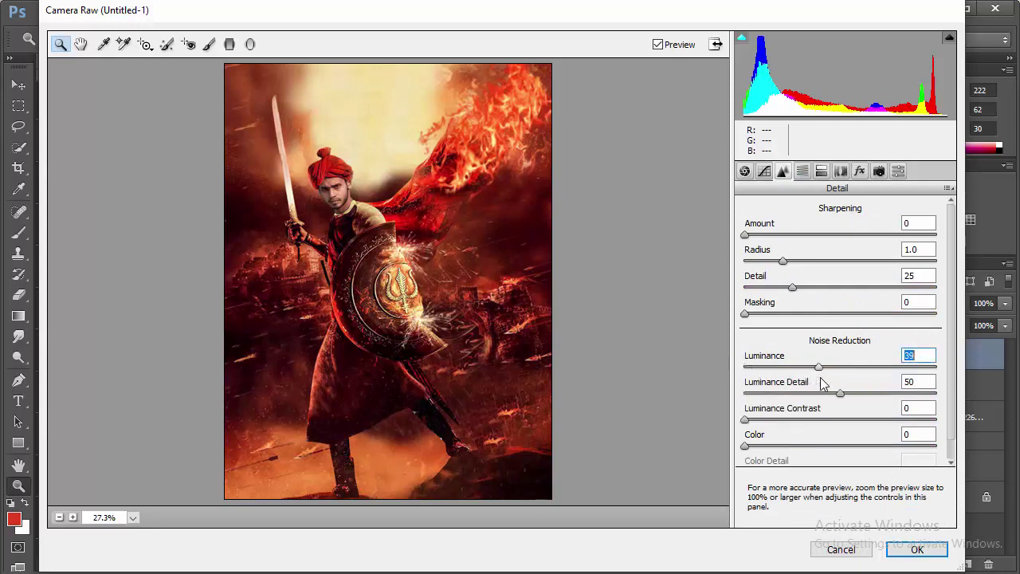
drag(830, 378, 830, 379)
drag(834, 368, 840, 368)
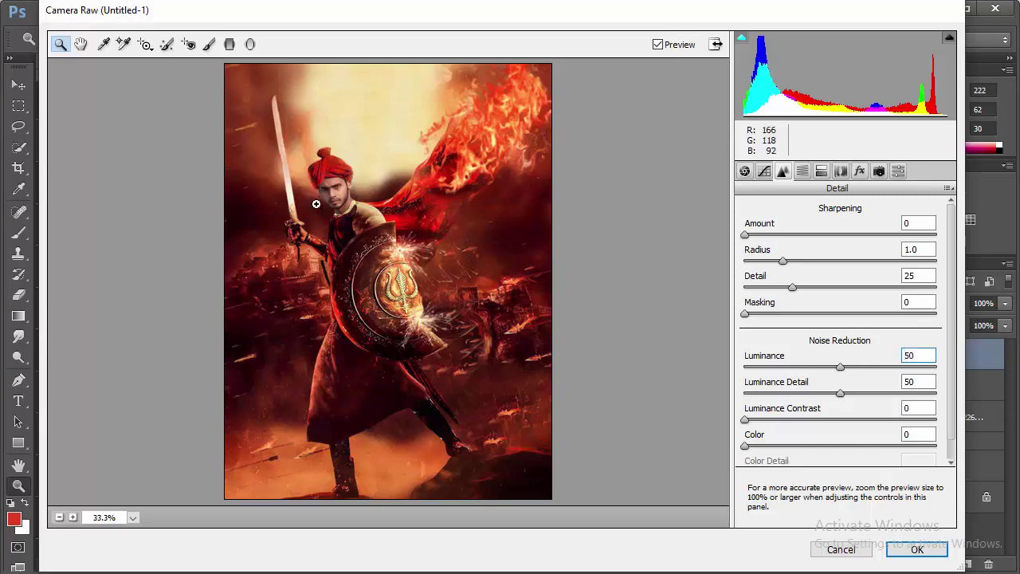
click(374, 258)
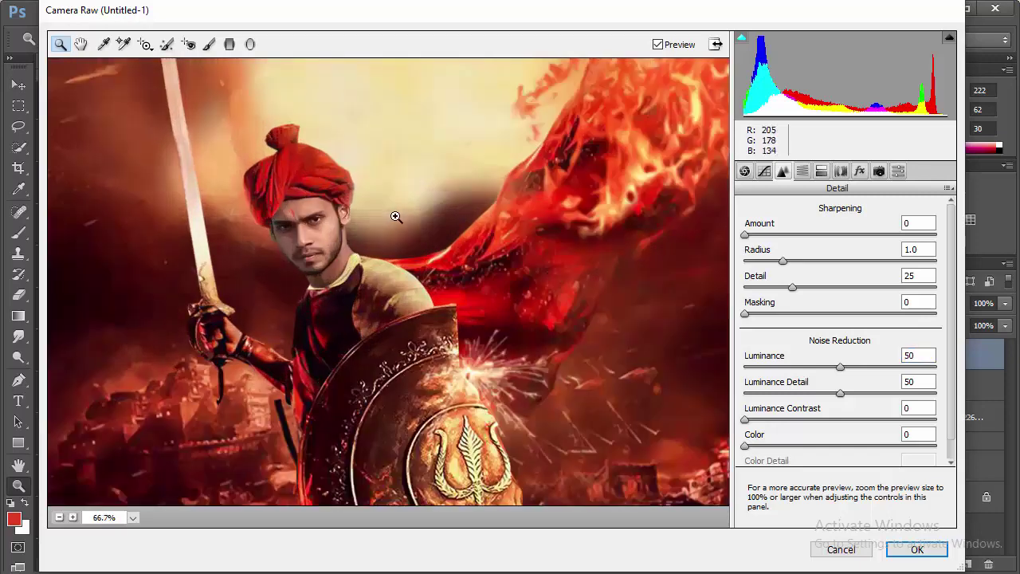
right_click(470, 113)
click(528, 315)
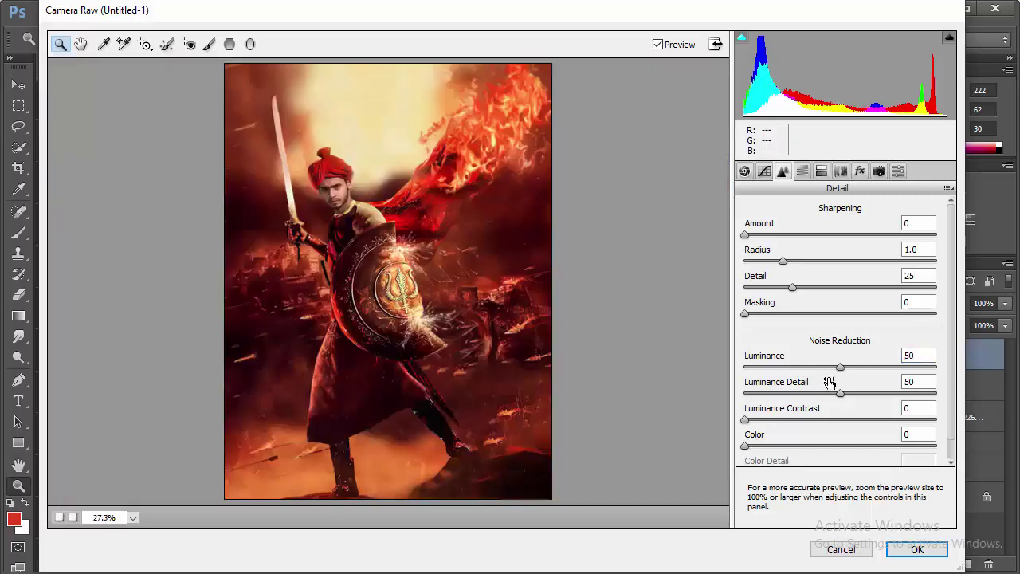
drag(840, 366, 849, 367)
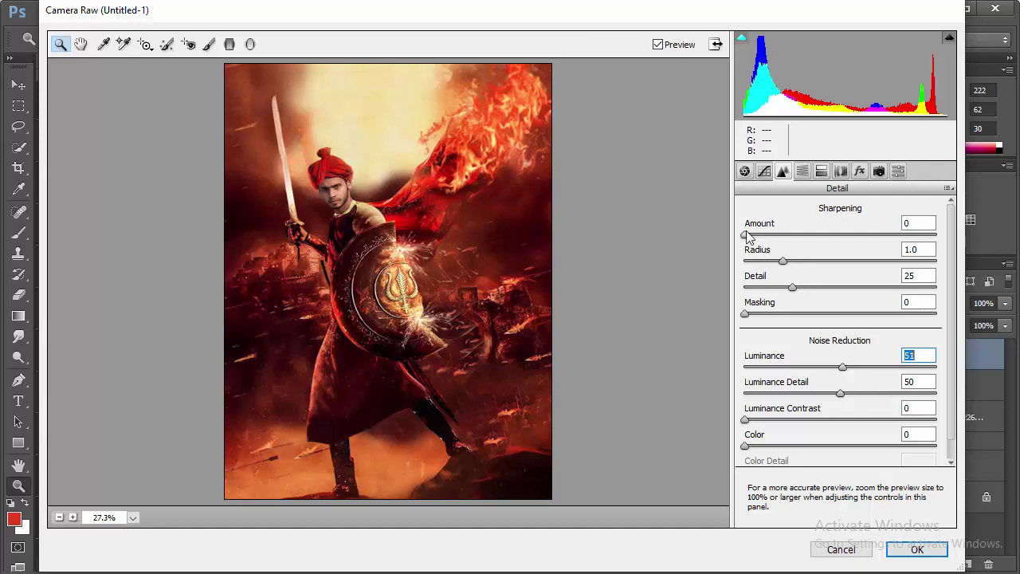
Step: Slightly desaturate the oranges and apply the Camera Raw grade
click(803, 171)
click(796, 232)
drag(844, 310, 838, 284)
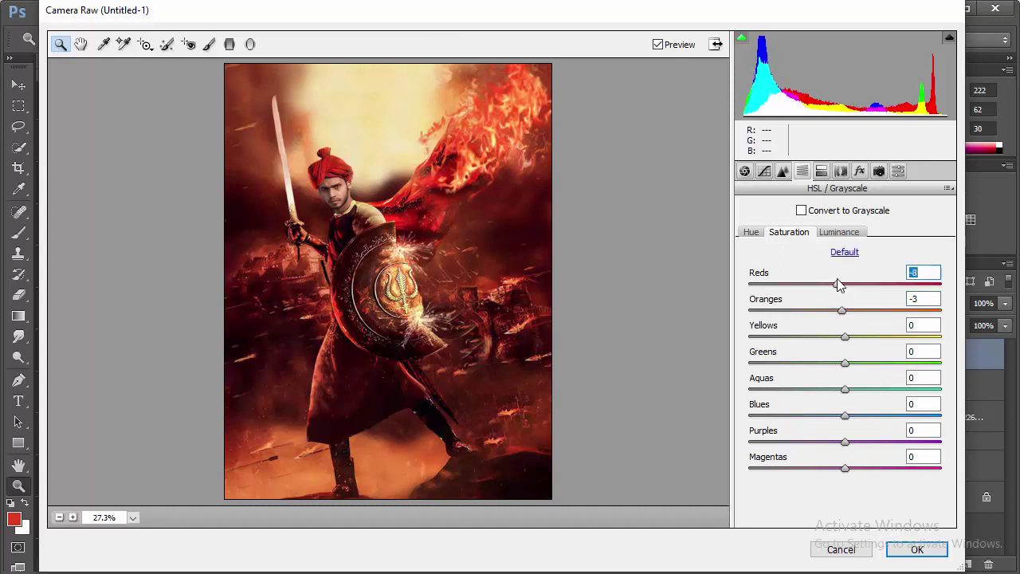
click(820, 171)
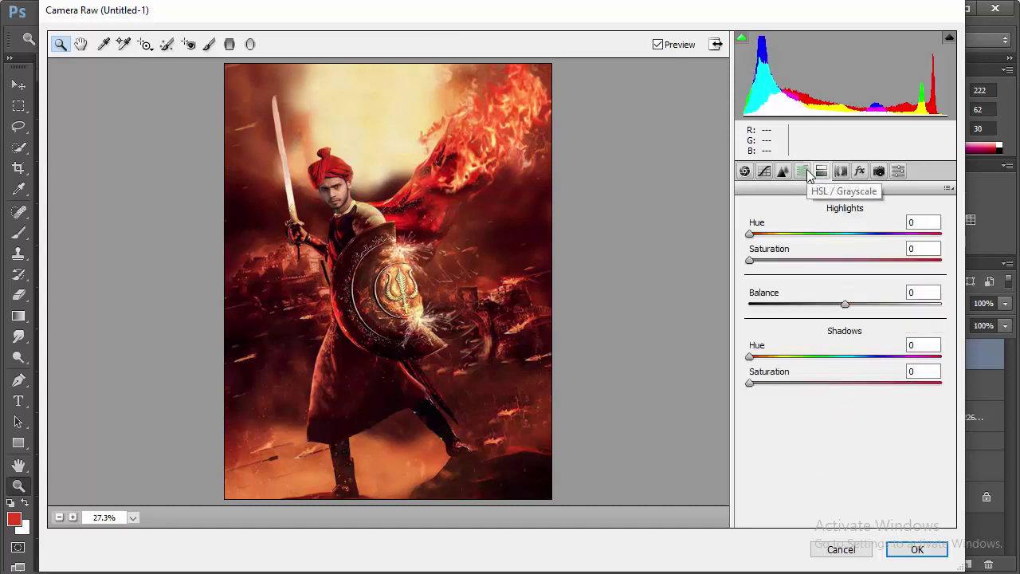
click(802, 171)
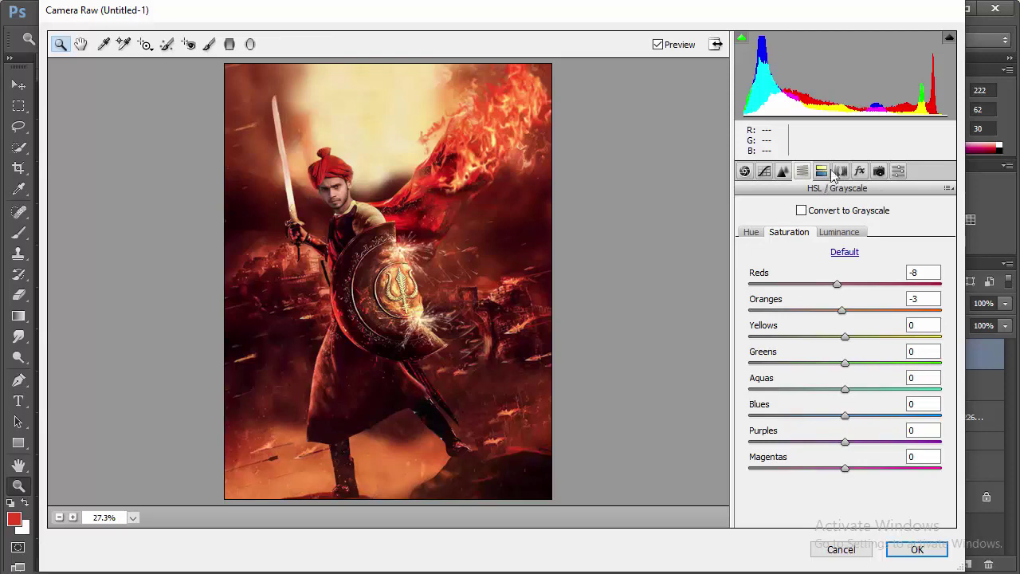
click(840, 171)
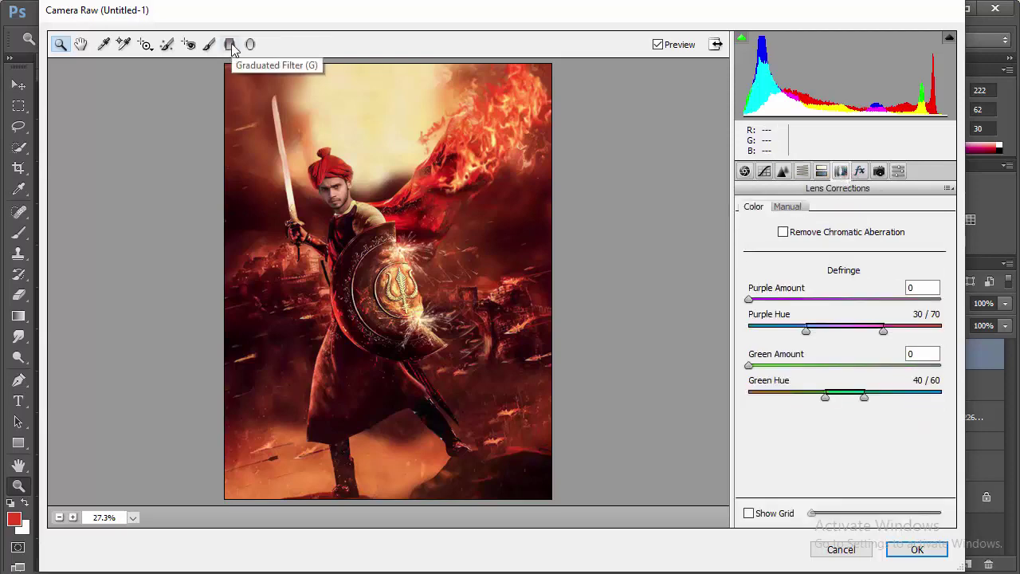
click(917, 549)
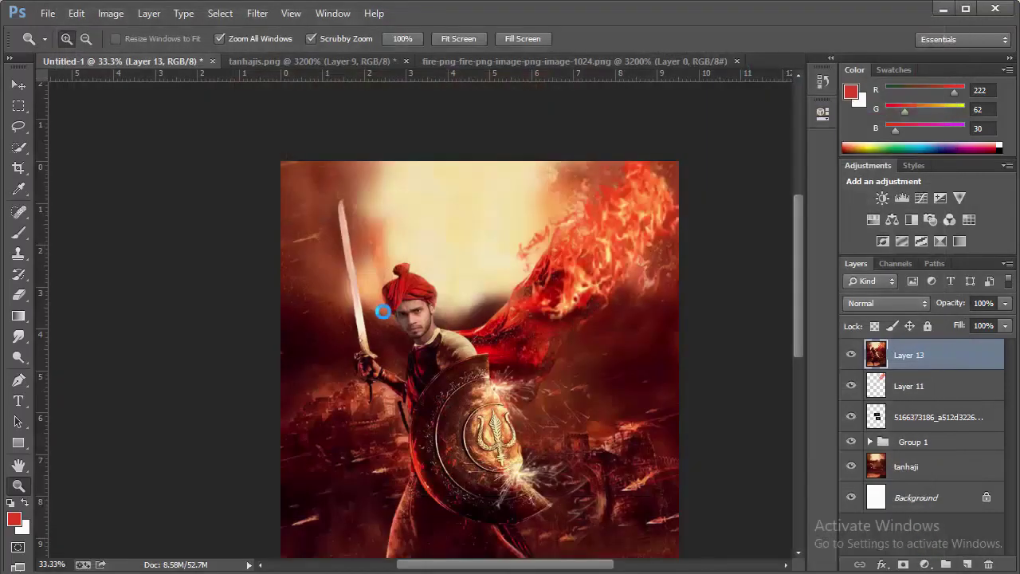
Step: Drag index.jpg from the source images folder into the poster as Layer 14
click(443, 380)
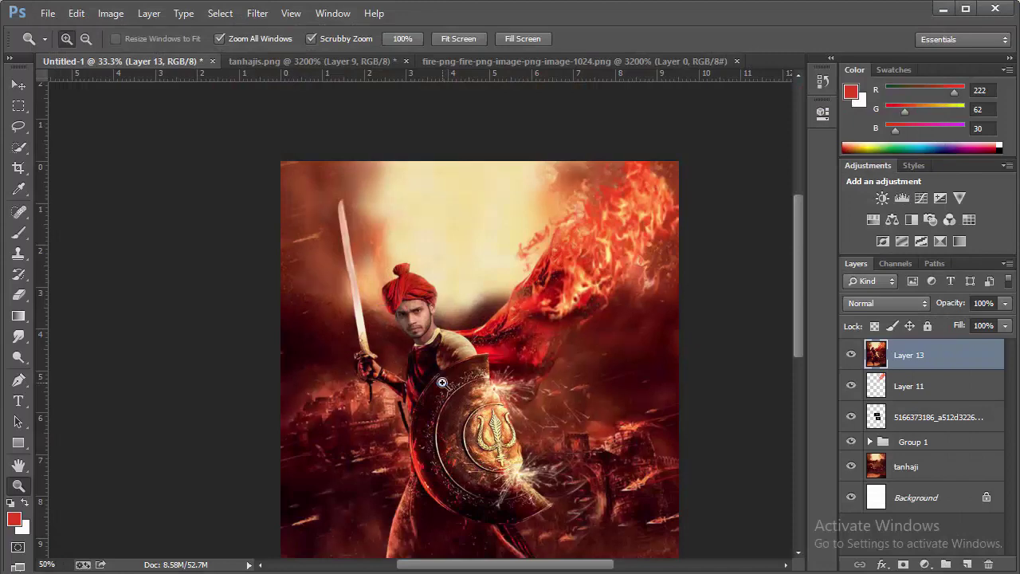
click(462, 360)
right_click(489, 288)
click(505, 298)
right_click(419, 237)
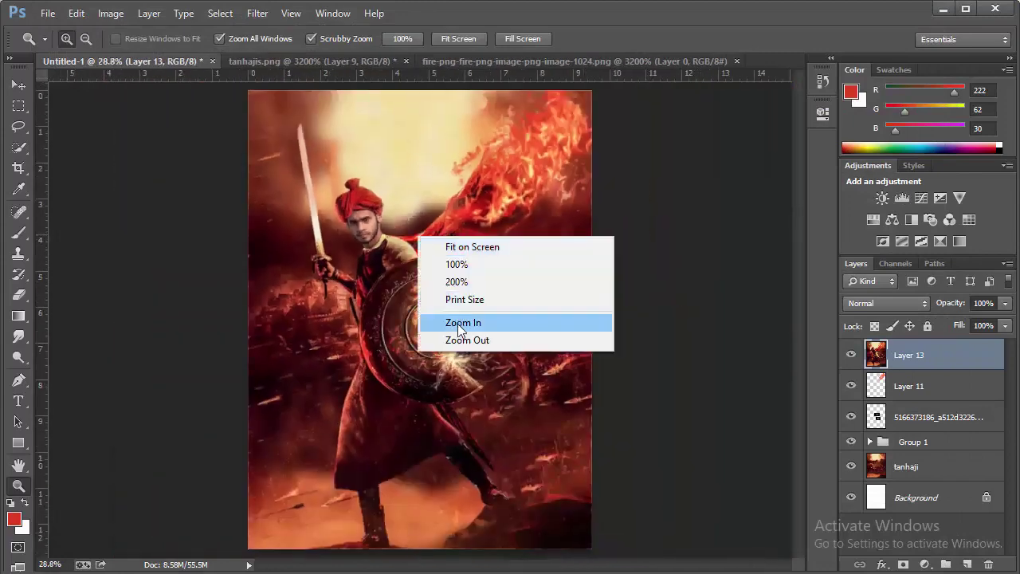
click(462, 341)
click(140, 570)
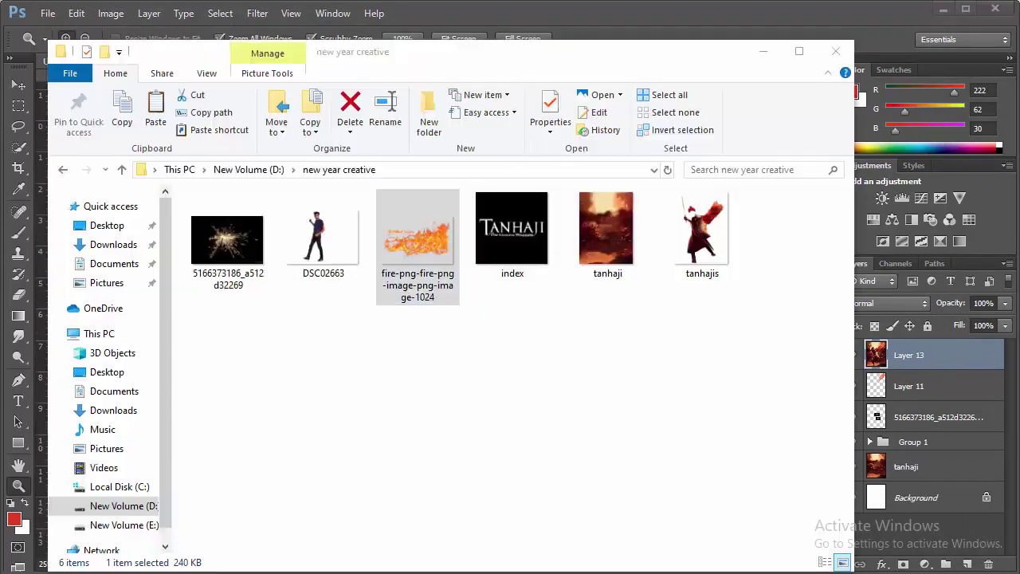
drag(514, 243, 32, 434)
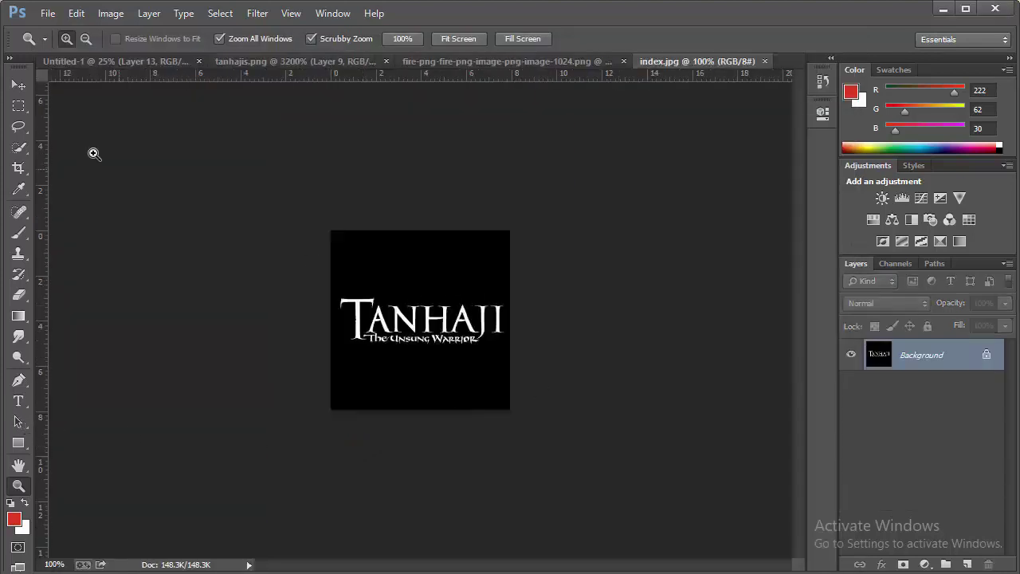
click(18, 84)
Step: Bring the TANHAJI logo into the poster, enlarge it about 251%, and set it to Screen blend mode
mouse_move(446, 330)
mouse_down()
mouse_move(387, 455)
mouse_move(438, 494)
mouse_up()
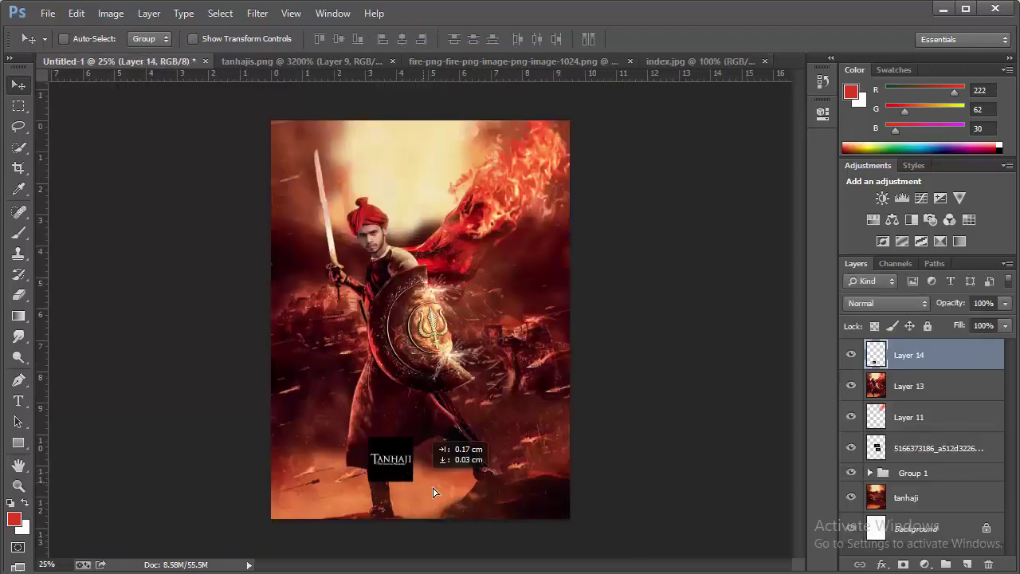
key(ctrl+t)
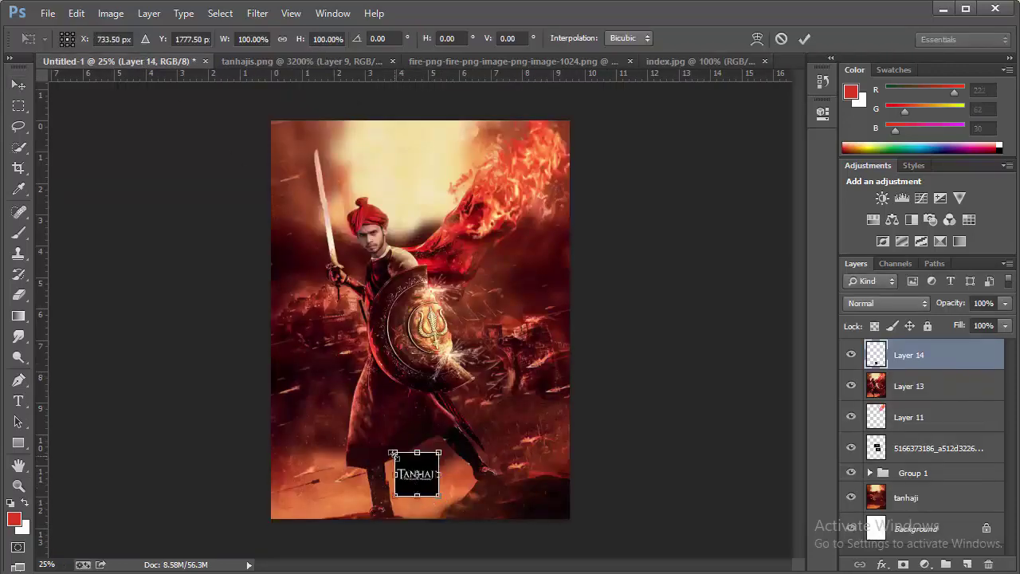
drag(393, 452, 328, 384)
drag(423, 422, 467, 446)
key(Return)
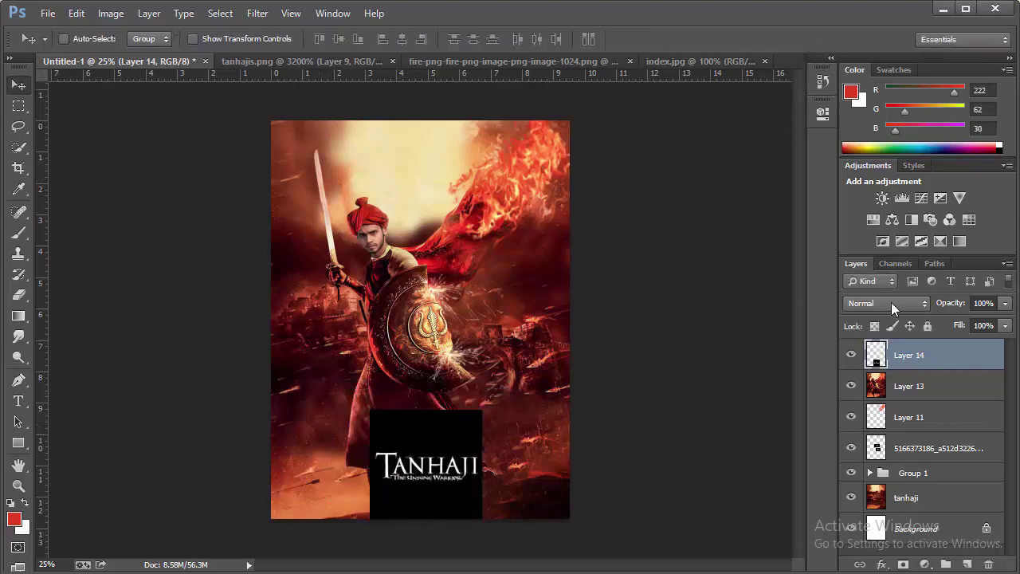
click(891, 302)
click(877, 132)
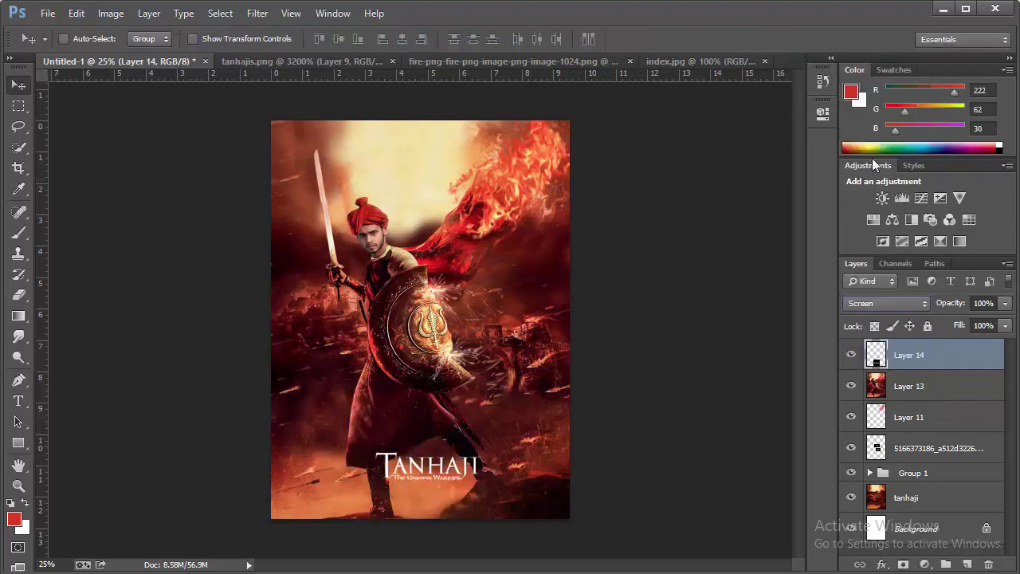
Step: Rescale the TANHAJI logo to about 189% and position it along the poster's bottom edge
key(ctrl+t)
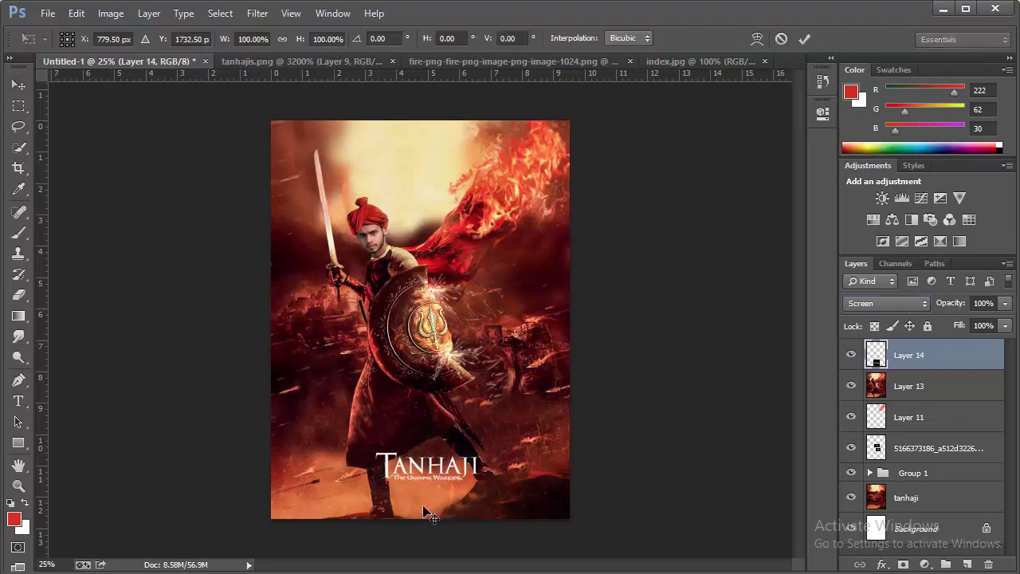
drag(369, 410, 292, 331)
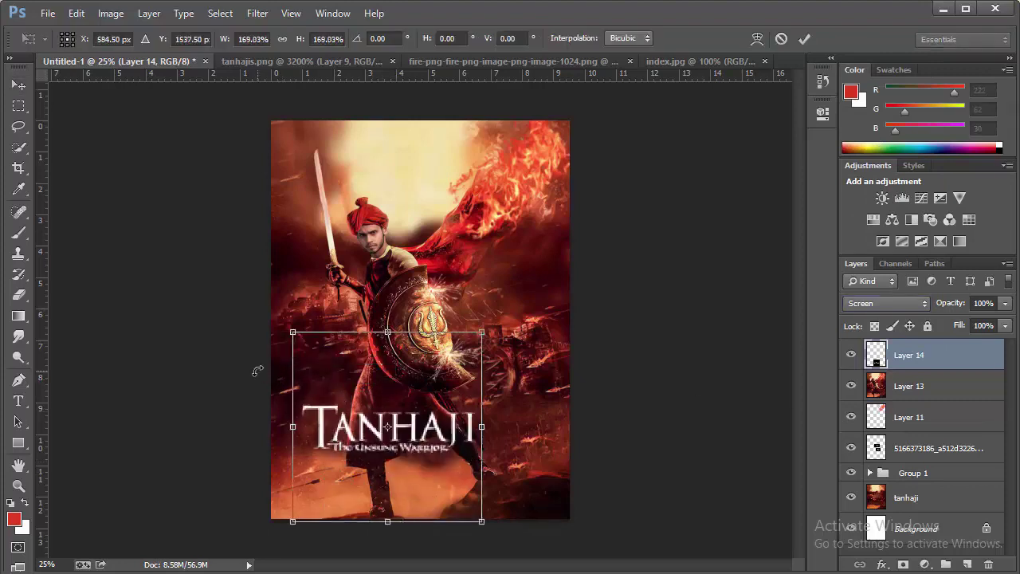
mouse_move(452, 401)
mouse_down()
mouse_move(466, 462)
mouse_move(474, 440)
mouse_up()
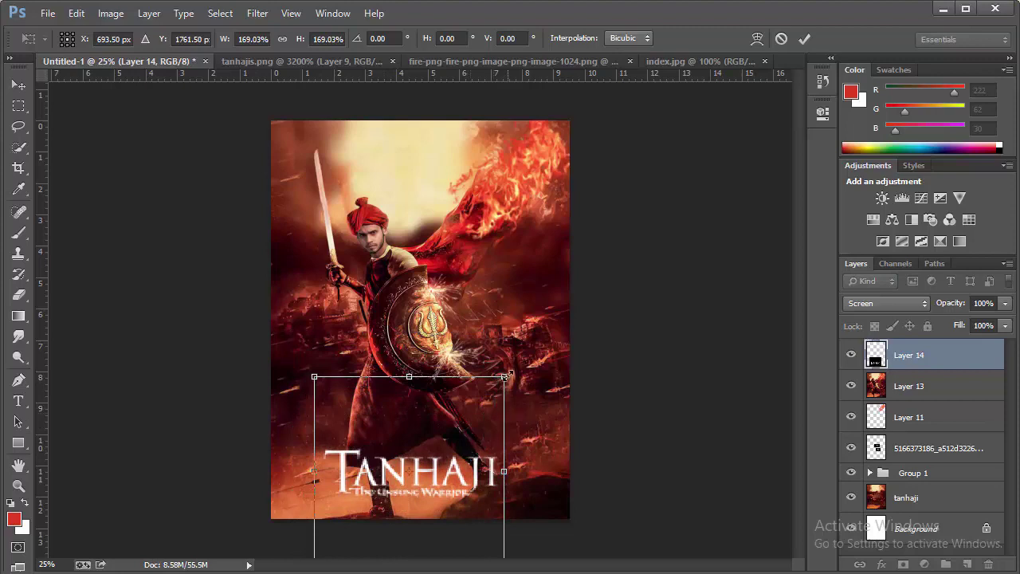
drag(502, 371, 542, 363)
drag(476, 401, 465, 403)
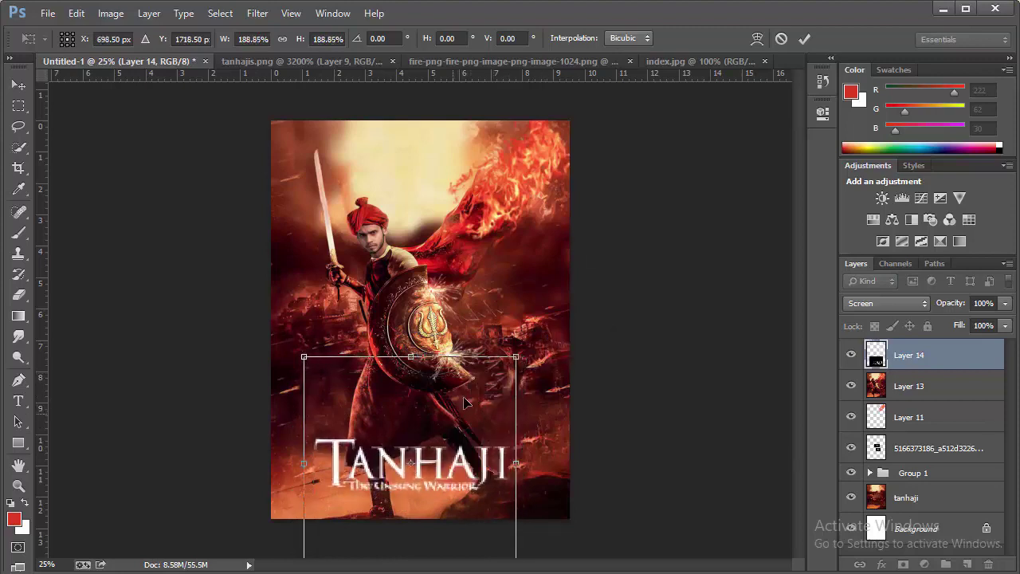
click(805, 39)
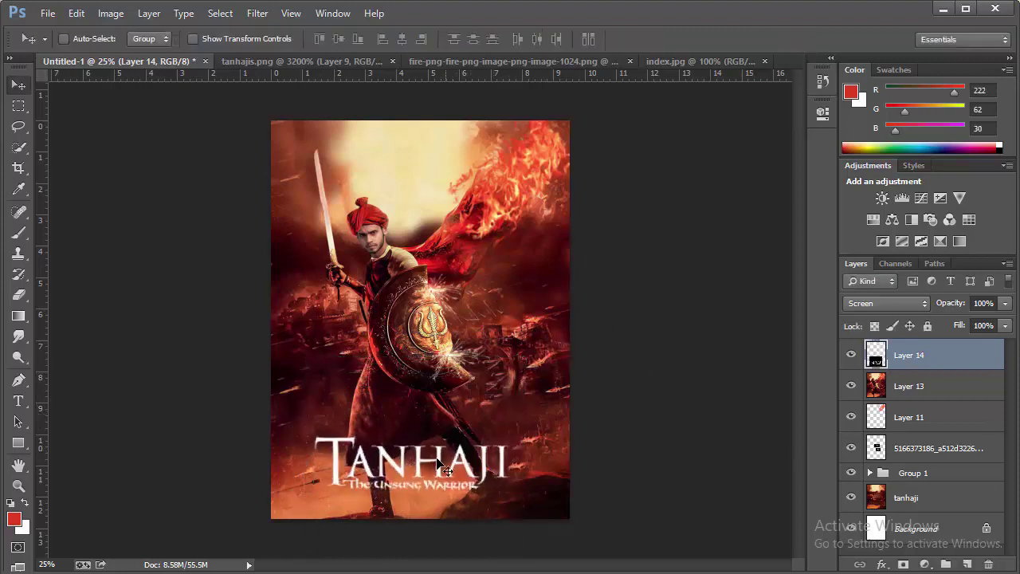
Step: Zoom out to review the whole poster and nudge the TANHAJI title slightly right
click(18, 485)
click(516, 409)
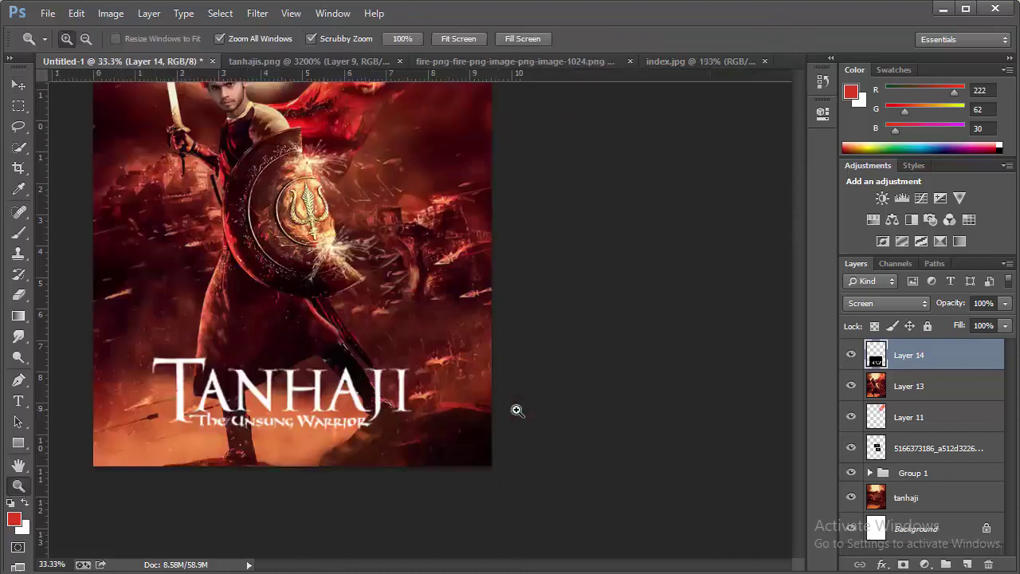
right_click(368, 325)
click(441, 425)
right_click(477, 410)
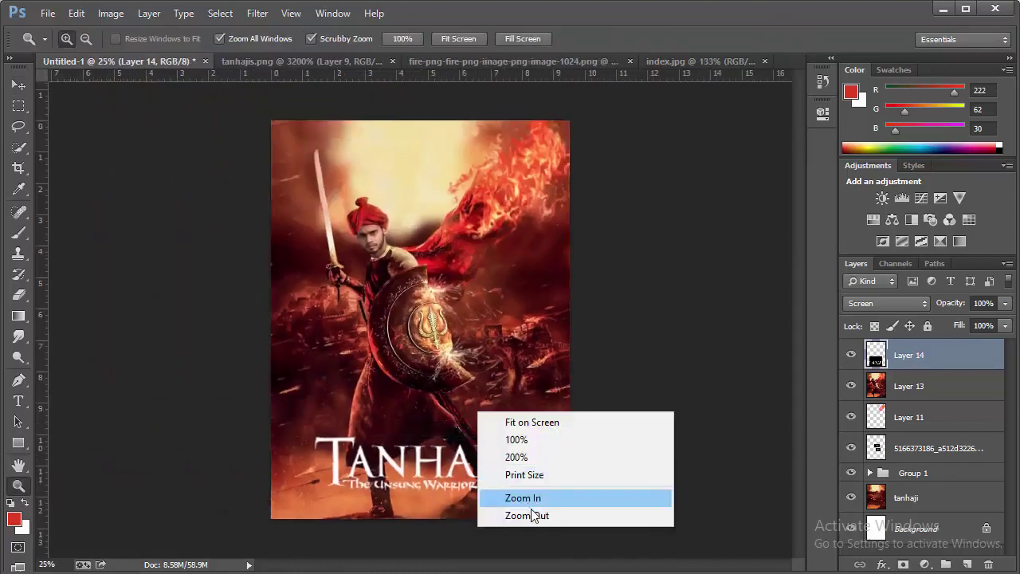
click(532, 516)
click(414, 450)
right_click(473, 390)
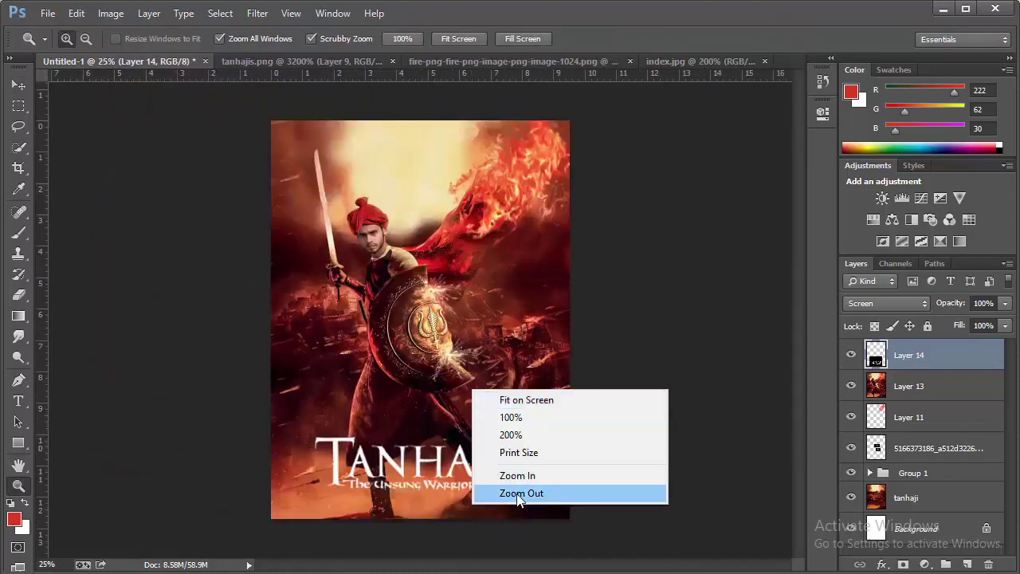
click(518, 493)
click(18, 84)
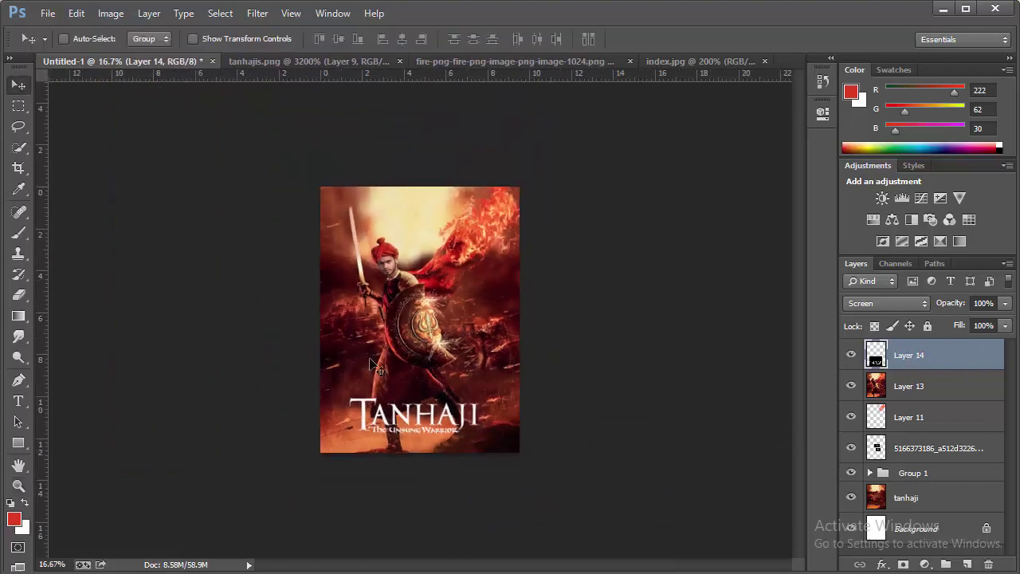
drag(431, 416, 438, 416)
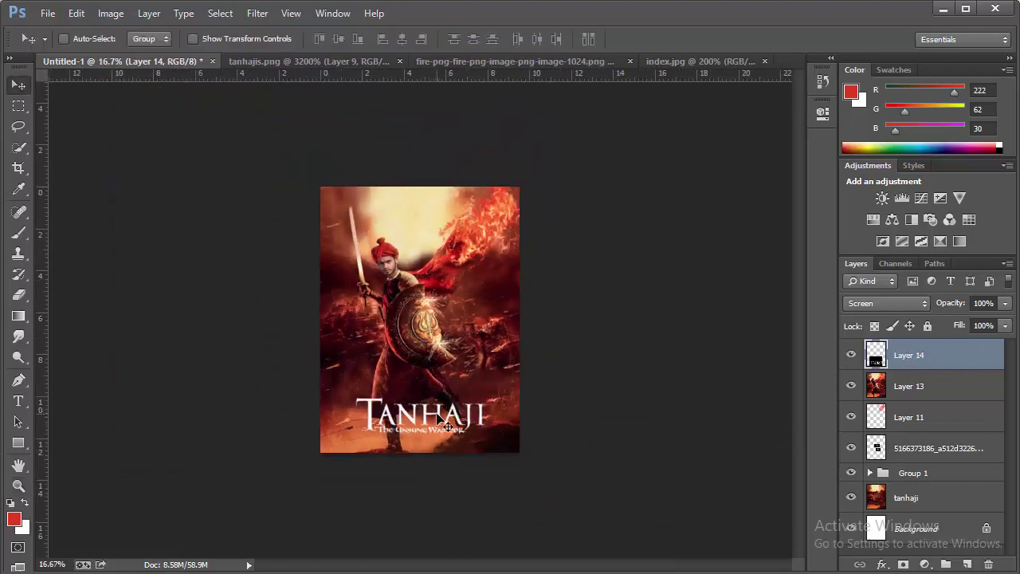